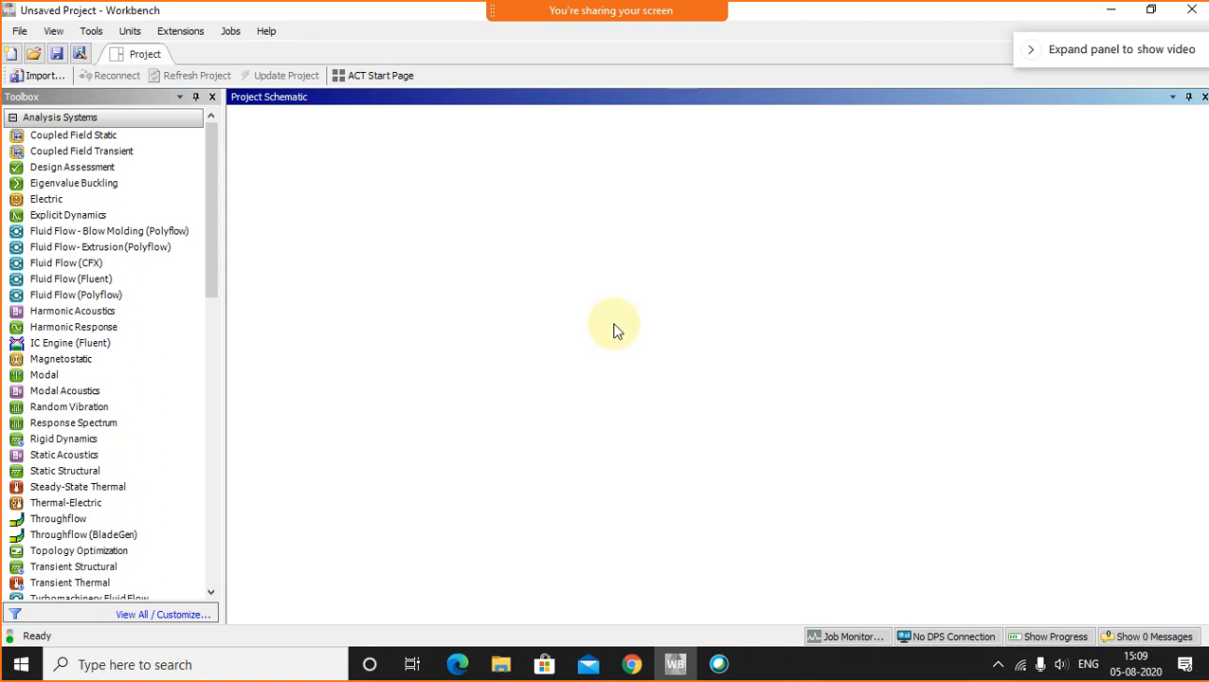
- Open Paint and sketch a stepped bar: a vertical wall line, a large rectangular section and a smaller section extending from it
{"action": "left_click", "coordinate": [171, 667]}
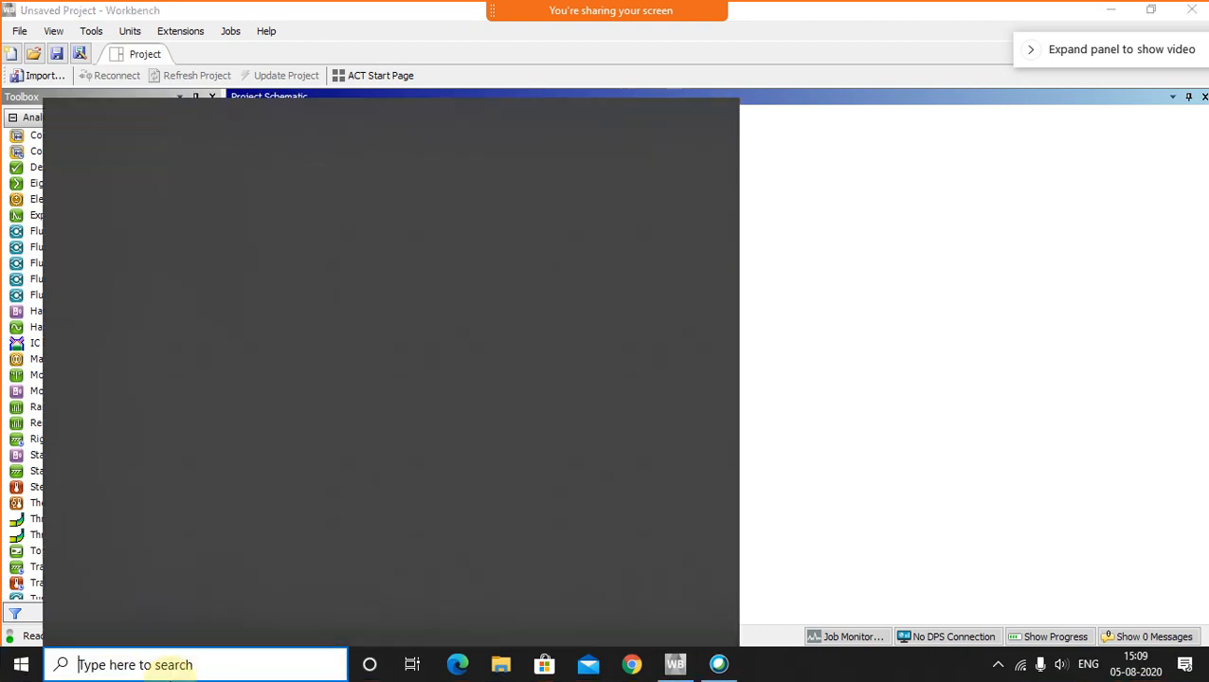
{"action": "type", "text": "paint"}
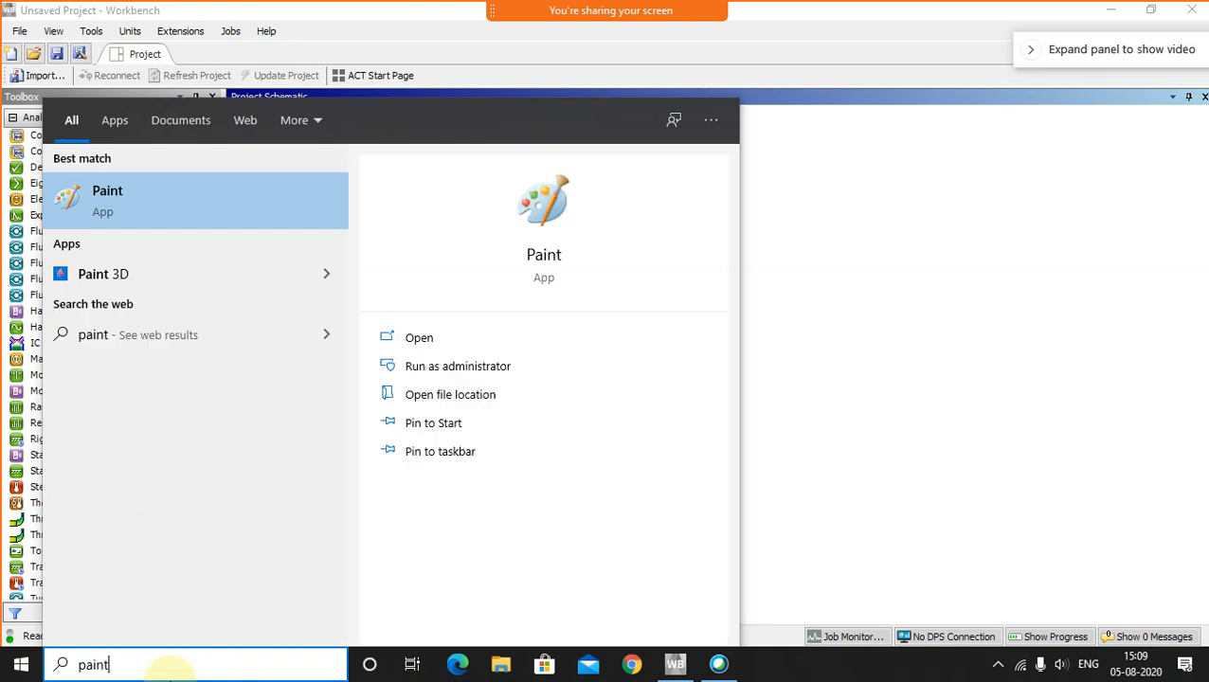
{"action": "left_click", "coordinate": [121, 197]}
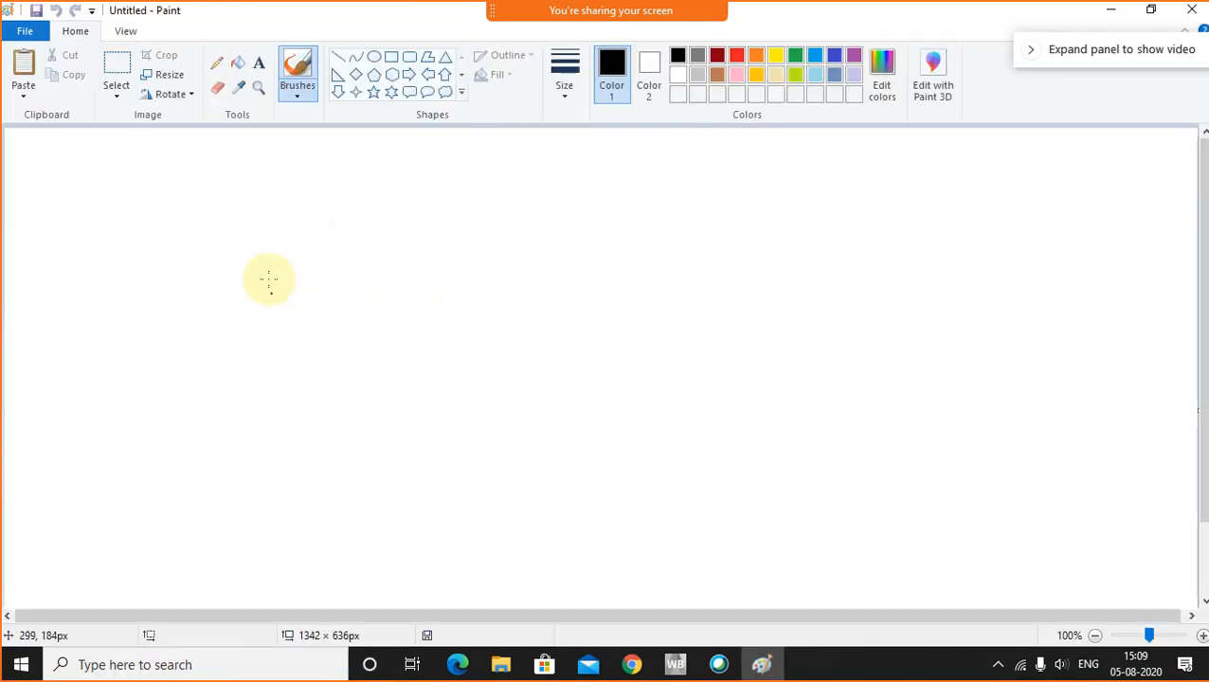
{"action": "left_click_drag", "start_coordinate": [296, 227], "coordinate": [313, 419]}
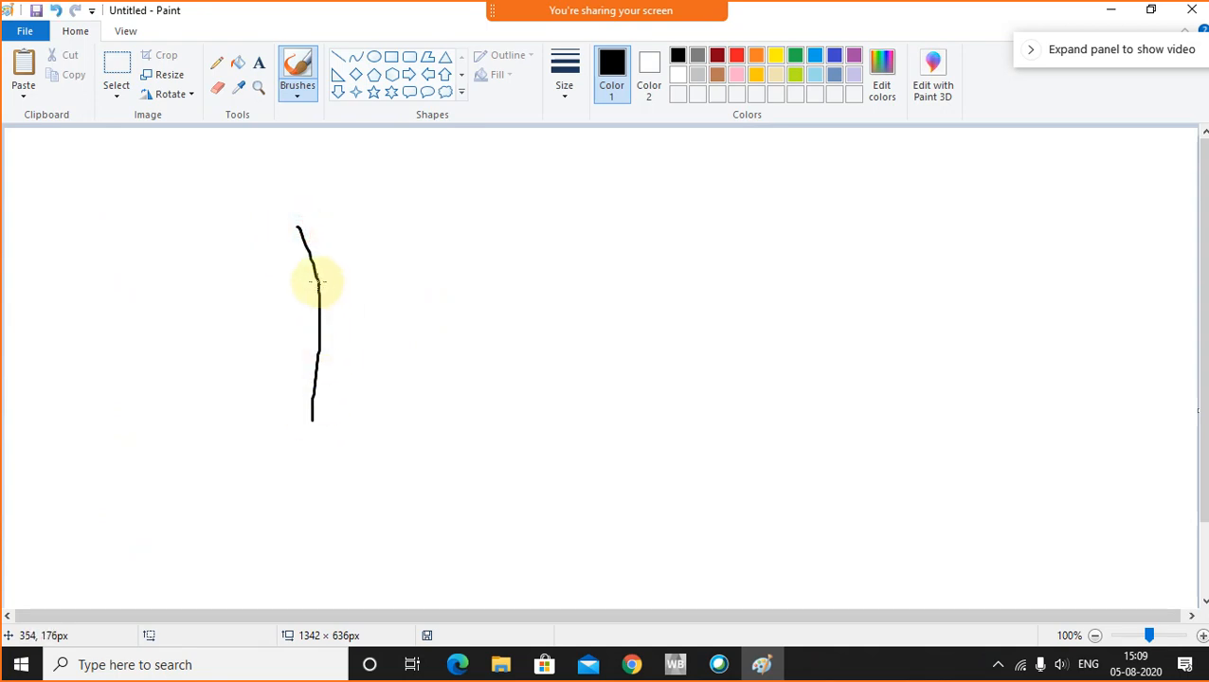
{"action": "mouse_move", "coordinate": [311, 254]}
{"action": "left_mouse_down"}
{"action": "mouse_move", "coordinate": [488, 258]}
{"action": "mouse_move", "coordinate": [500, 405]}
{"action": "mouse_move", "coordinate": [299, 407]}
{"action": "left_mouse_up"}
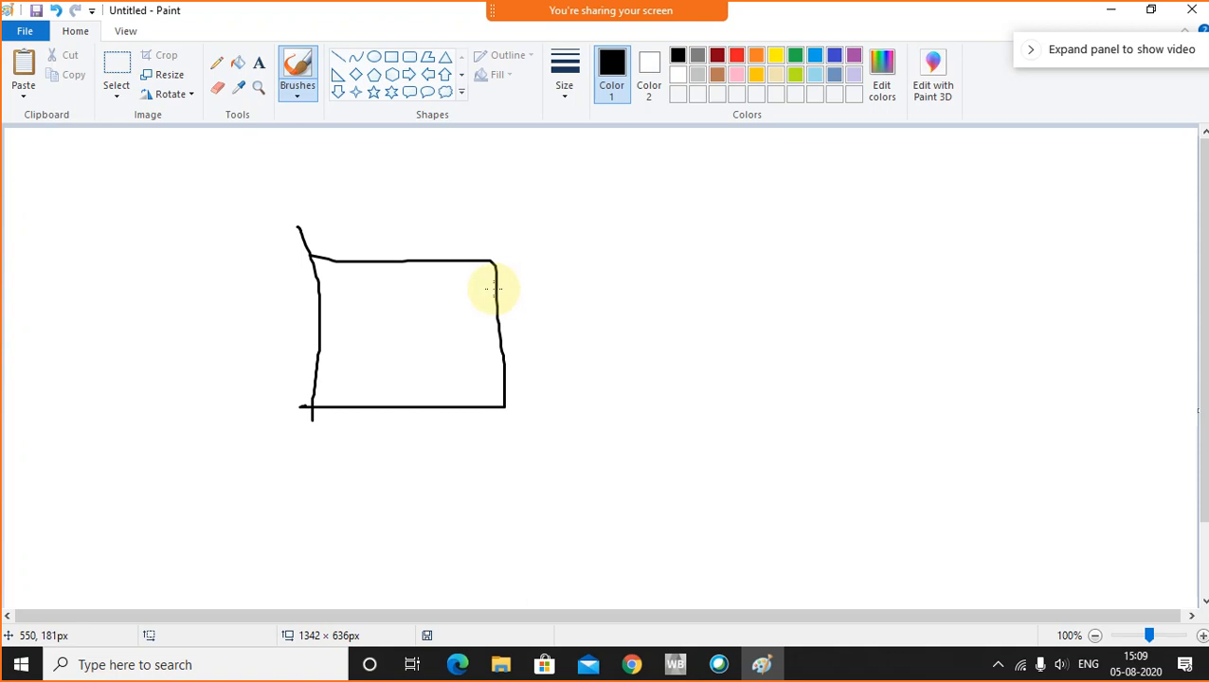
{"action": "mouse_move", "coordinate": [492, 289]}
{"action": "left_mouse_down"}
{"action": "mouse_move", "coordinate": [612, 299]}
{"action": "mouse_move", "coordinate": [745, 351]}
{"action": "mouse_move", "coordinate": [745, 369]}
{"action": "mouse_move", "coordinate": [500, 383]}
{"action": "left_mouse_up"}
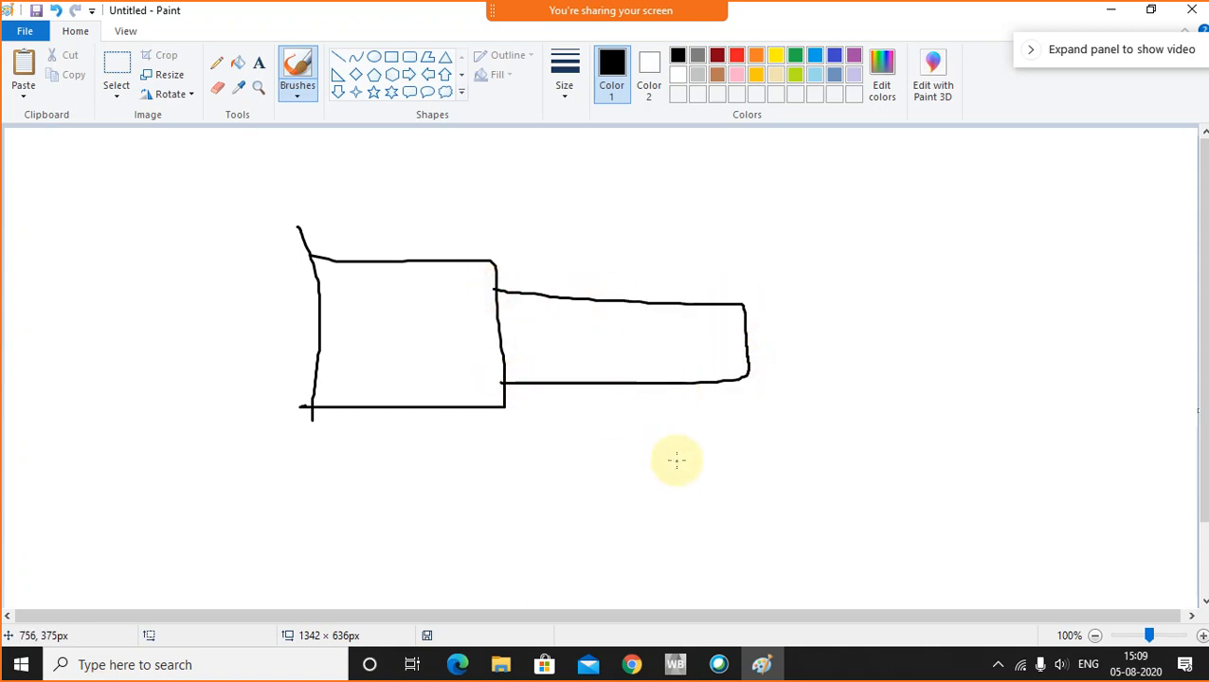
- Add an outward force arrow at the small section's free end, hatch the fixed wall, and label the load 5 kN
{"action": "mouse_move", "coordinate": [745, 349]}
{"action": "left_mouse_down"}
{"action": "mouse_move", "coordinate": [810, 347]}
{"action": "mouse_move", "coordinate": [818, 335]}
{"action": "mouse_move", "coordinate": [821, 361]}
{"action": "left_mouse_up"}
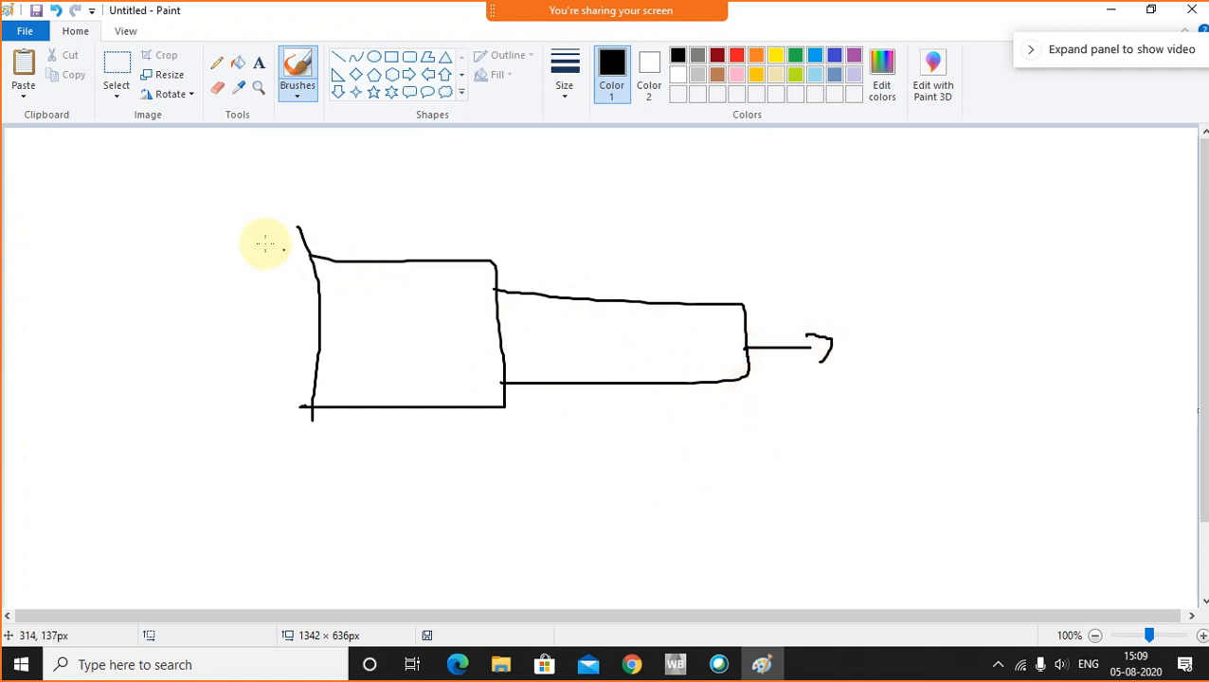
{"action": "mouse_move", "coordinate": [296, 228]}
{"action": "left_mouse_down"}
{"action": "mouse_move", "coordinate": [267, 256]}
{"action": "mouse_move", "coordinate": [287, 280]}
{"action": "mouse_move", "coordinate": [248, 375]}
{"action": "mouse_move", "coordinate": [256, 407]}
{"action": "left_mouse_up"}
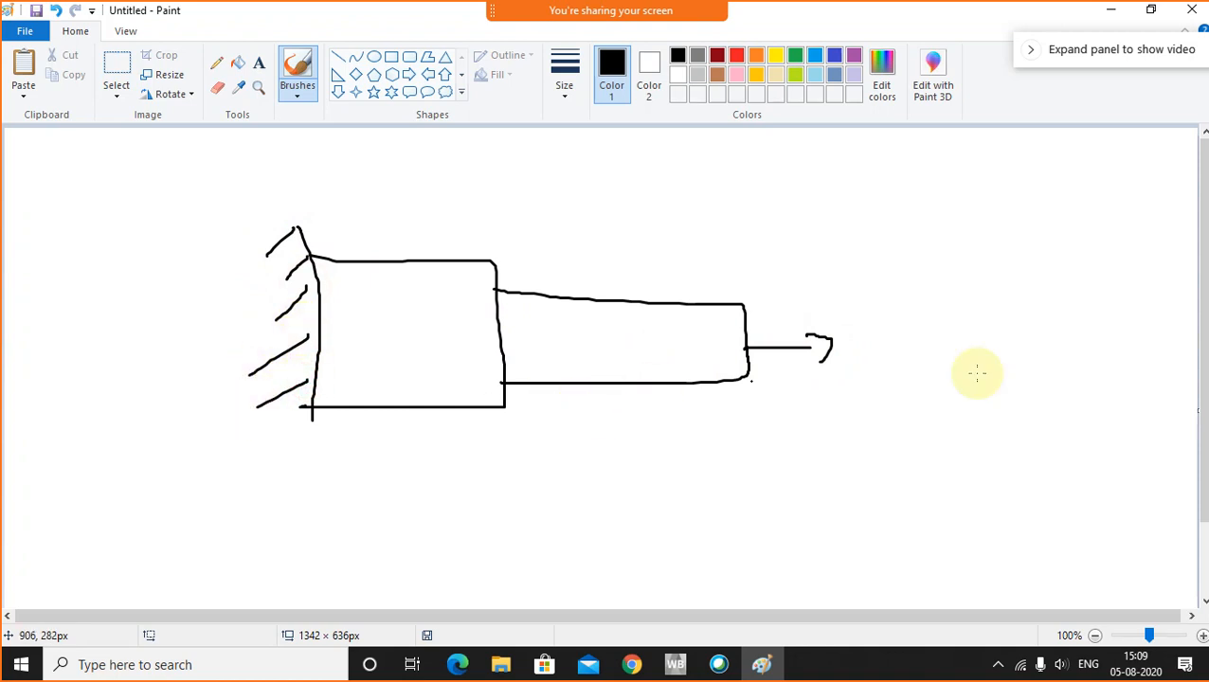
{"action": "mouse_move", "coordinate": [873, 335]}
{"action": "left_mouse_down"}
{"action": "mouse_move", "coordinate": [878, 380]}
{"action": "mouse_move", "coordinate": [893, 326]}
{"action": "mouse_move", "coordinate": [927, 357]}
{"action": "mouse_move", "coordinate": [915, 359]}
{"action": "mouse_move", "coordinate": [953, 359]}
{"action": "mouse_move", "coordinate": [967, 343]}
{"action": "left_mouse_up"}
{"action": "mouse_move", "coordinate": [968, 329]}
{"action": "left_mouse_down"}
{"action": "mouse_move", "coordinate": [991, 334]}
{"action": "mouse_move", "coordinate": [988, 293]}
{"action": "left_mouse_up"}
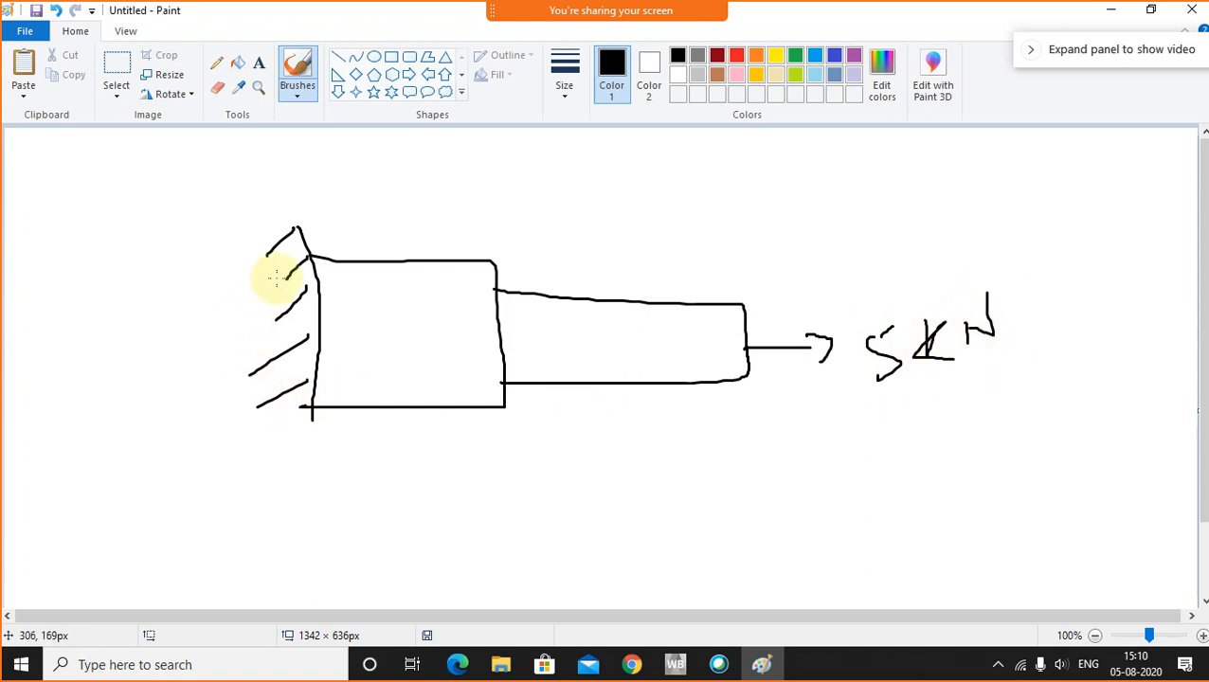
- Write the section lengths below the bar sketch: 150 under the large section and 100 under the small one
{"action": "left_click_drag", "start_coordinate": [322, 464], "coordinate": [331, 509]}
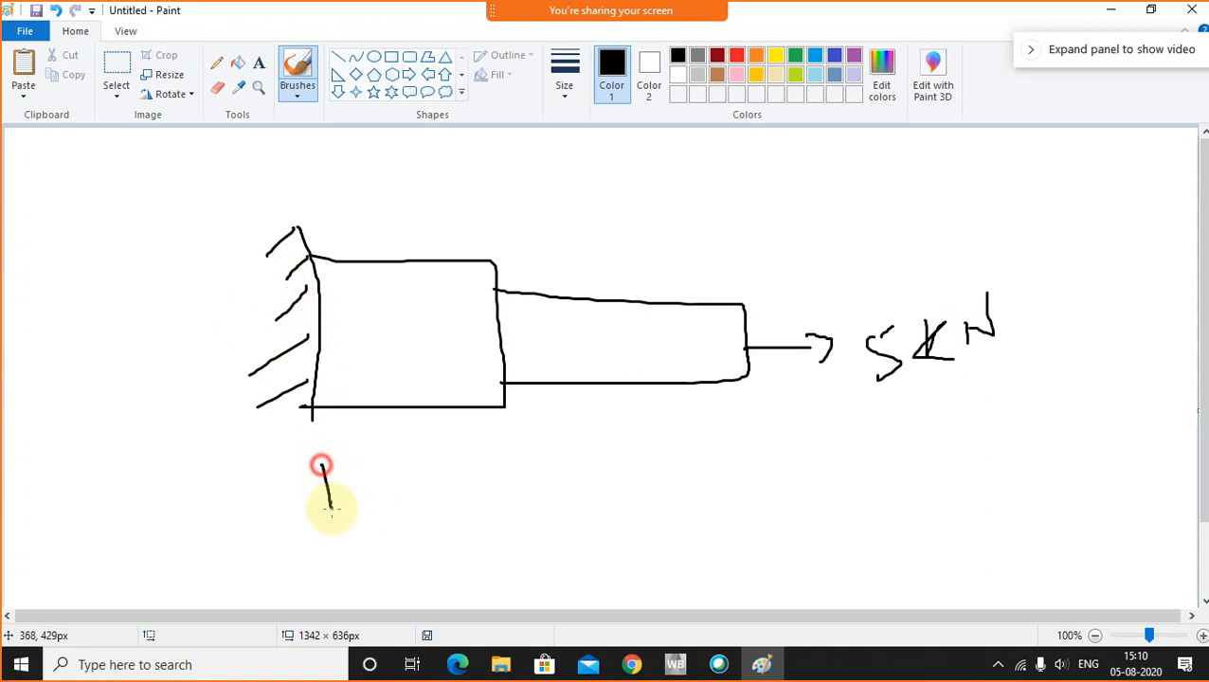
{"action": "left_click_drag", "start_coordinate": [517, 458], "coordinate": [517, 494]}
{"action": "mouse_move", "coordinate": [399, 475]}
{"action": "left_mouse_down"}
{"action": "mouse_move", "coordinate": [402, 505]}
{"action": "mouse_move", "coordinate": [439, 491]}
{"action": "left_mouse_up"}
{"action": "mouse_move", "coordinate": [434, 469]}
{"action": "left_mouse_down"}
{"action": "mouse_move", "coordinate": [465, 447]}
{"action": "mouse_move", "coordinate": [479, 490]}
{"action": "mouse_move", "coordinate": [473, 471]}
{"action": "left_mouse_up"}
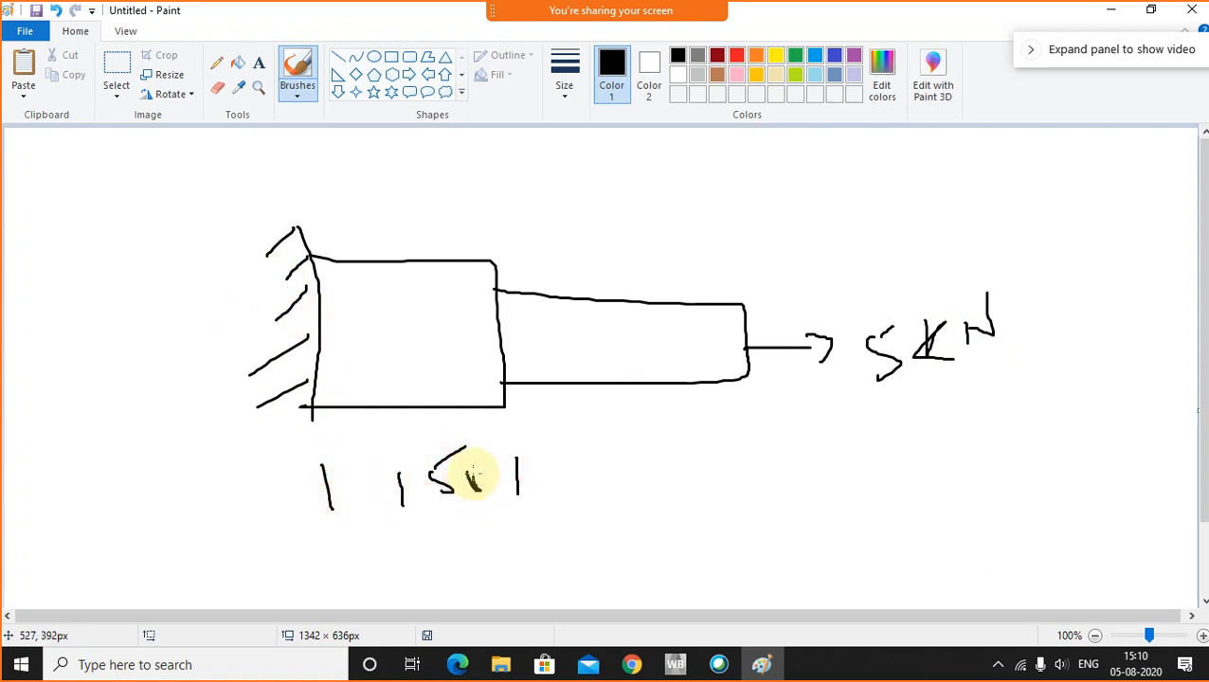
{"action": "mouse_move", "coordinate": [602, 456]}
{"action": "left_mouse_down"}
{"action": "mouse_move", "coordinate": [614, 492]}
{"action": "mouse_move", "coordinate": [638, 459]}
{"action": "mouse_move", "coordinate": [675, 453]}
{"action": "left_mouse_up"}
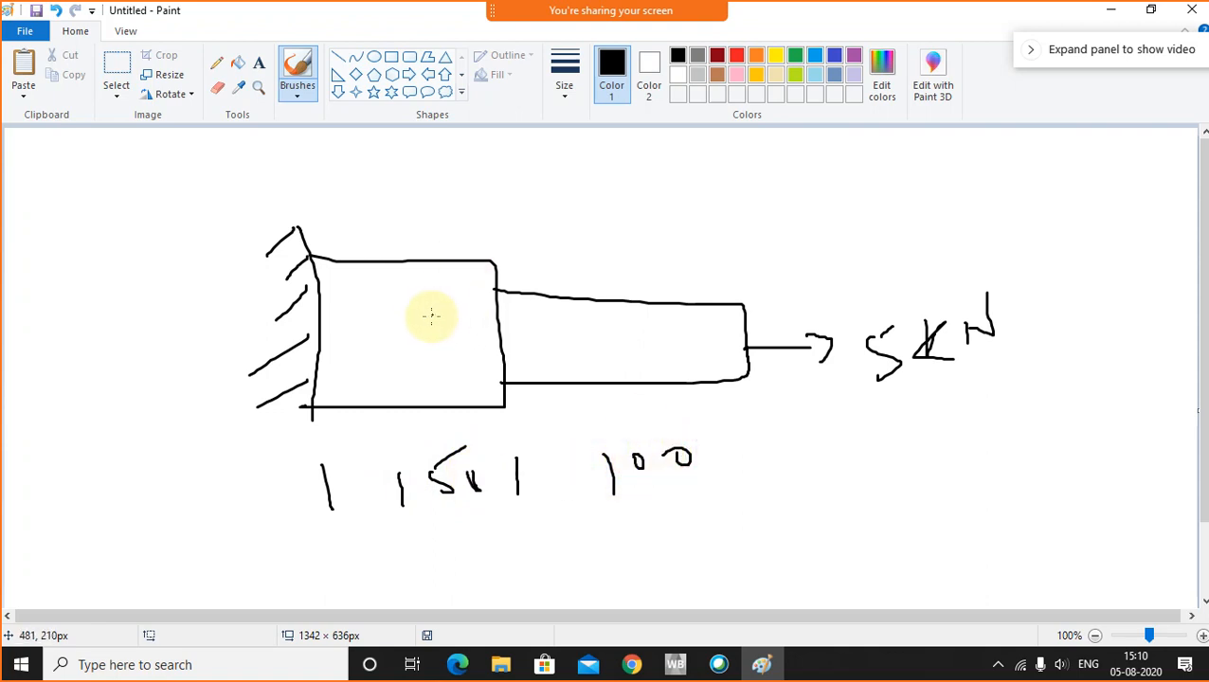
- Mark the section diameters above the bar with leader lines: 50 for the large section and 40 for the small one
{"action": "left_click_drag", "start_coordinate": [420, 316], "coordinate": [457, 257]}
{"action": "mouse_move", "coordinate": [401, 208]}
{"action": "left_mouse_down"}
{"action": "mouse_move", "coordinate": [404, 223]}
{"action": "mouse_move", "coordinate": [415, 183]}
{"action": "left_mouse_up"}
{"action": "left_click_drag", "start_coordinate": [422, 194], "coordinate": [421, 198]}
{"action": "left_click_drag", "start_coordinate": [588, 329], "coordinate": [620, 301]}
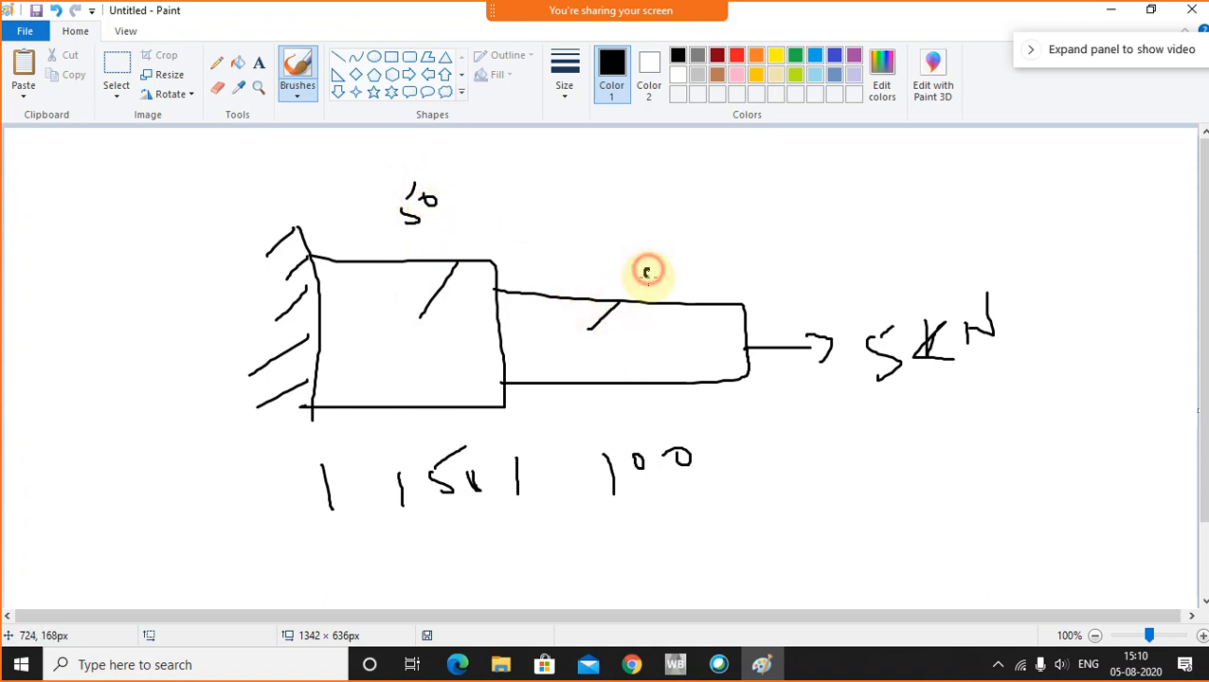
{"action": "left_click_drag", "start_coordinate": [645, 241], "coordinate": [651, 308]}
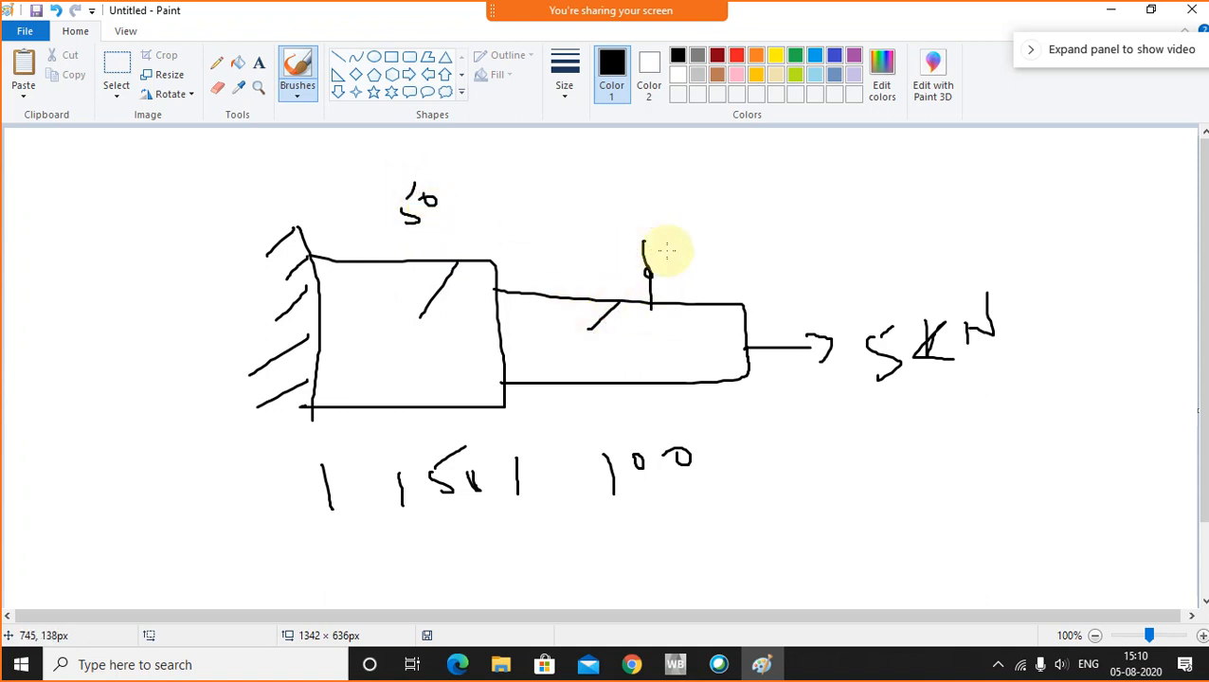
{"action": "mouse_move", "coordinate": [668, 246]}
{"action": "left_mouse_down"}
{"action": "mouse_move", "coordinate": [690, 265]}
{"action": "mouse_move", "coordinate": [685, 292]}
{"action": "left_mouse_up"}
{"action": "left_click_drag", "start_coordinate": [707, 250], "coordinate": [706, 252]}
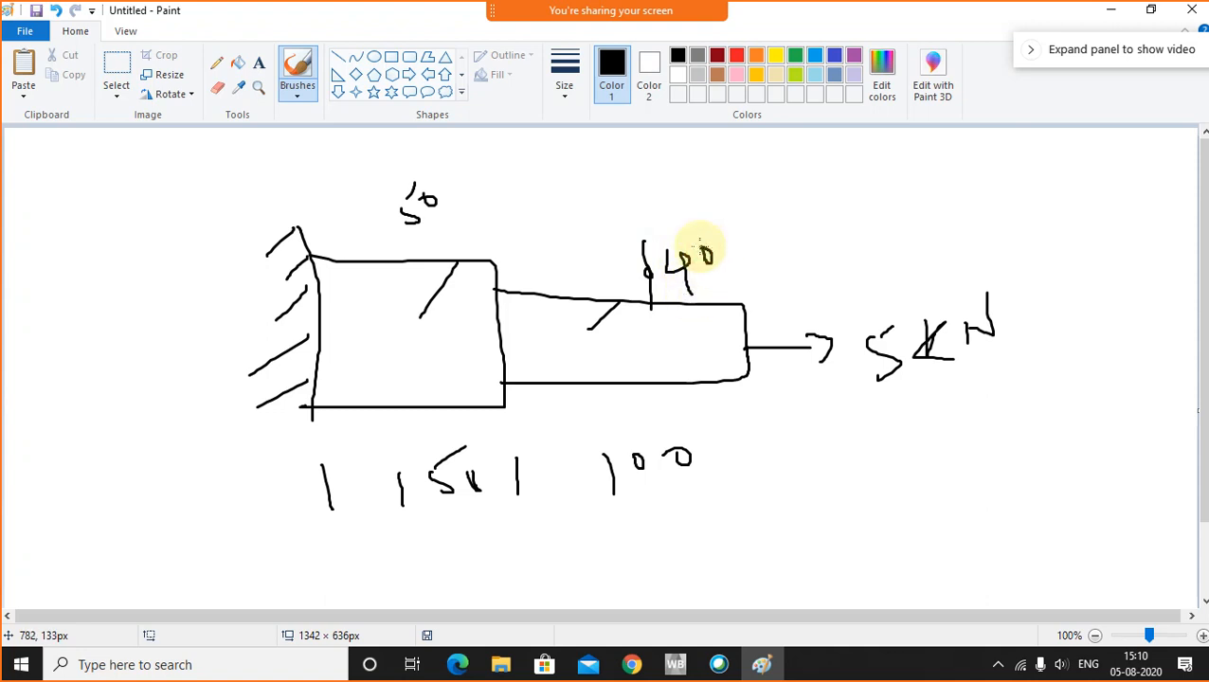
- Annotate the two sections with their elastic moduli, E1 = 210 GPa and E2 = 100 GPa, using leader lines
{"action": "left_click_drag", "start_coordinate": [366, 291], "coordinate": [236, 280]}
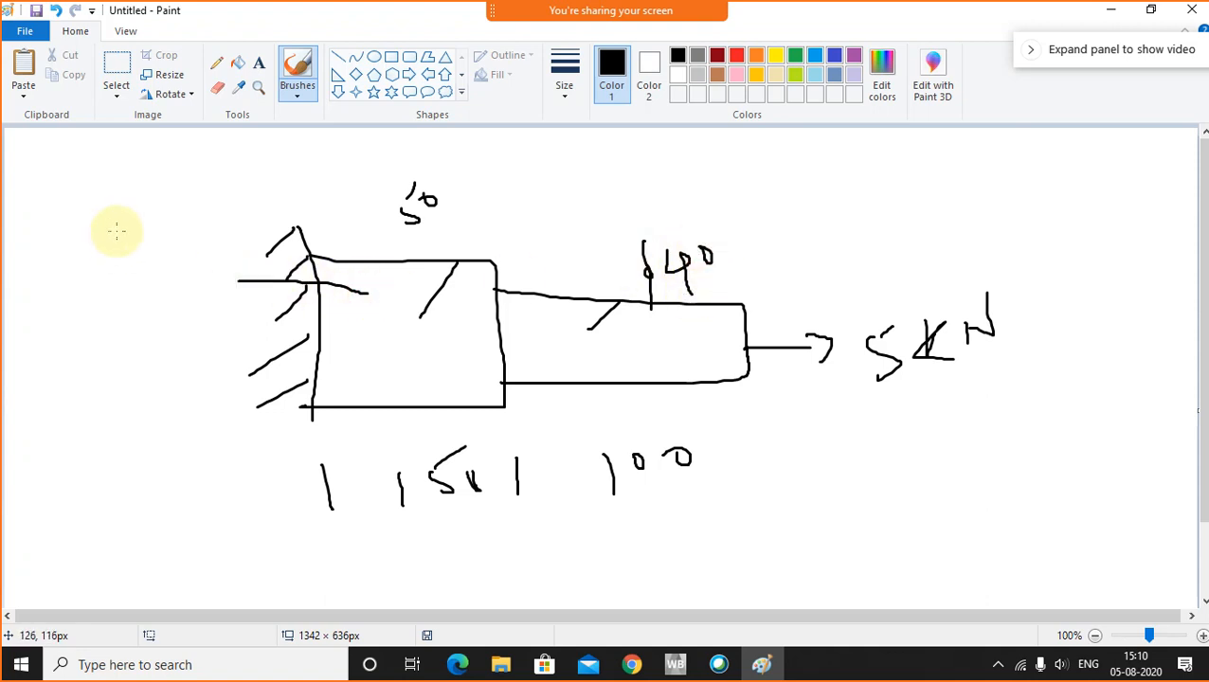
{"action": "mouse_move", "coordinate": [120, 229]}
{"action": "left_mouse_down"}
{"action": "mouse_move", "coordinate": [97, 279]}
{"action": "mouse_move", "coordinate": [122, 268]}
{"action": "mouse_move", "coordinate": [140, 281]}
{"action": "mouse_move", "coordinate": [169, 235]}
{"action": "mouse_move", "coordinate": [189, 242]}
{"action": "mouse_move", "coordinate": [264, 217]}
{"action": "mouse_move", "coordinate": [306, 189]}
{"action": "mouse_move", "coordinate": [296, 186]}
{"action": "mouse_move", "coordinate": [341, 189]}
{"action": "mouse_move", "coordinate": [348, 211]}
{"action": "mouse_move", "coordinate": [347, 131]}
{"action": "mouse_move", "coordinate": [358, 160]}
{"action": "mouse_move", "coordinate": [411, 187]}
{"action": "left_mouse_up"}
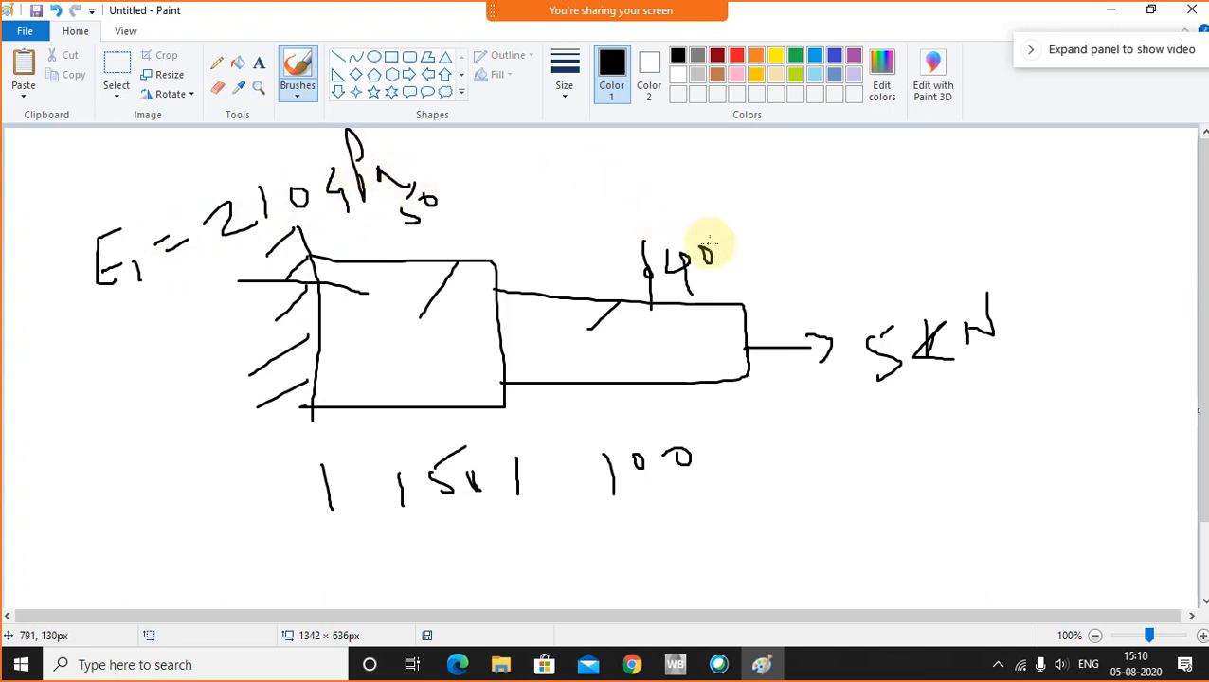
{"action": "mouse_move", "coordinate": [723, 241]}
{"action": "left_mouse_down"}
{"action": "mouse_move", "coordinate": [841, 198]}
{"action": "mouse_move", "coordinate": [852, 215]}
{"action": "mouse_move", "coordinate": [899, 179]}
{"action": "mouse_move", "coordinate": [901, 194]}
{"action": "mouse_move", "coordinate": [974, 155]}
{"action": "mouse_move", "coordinate": [1039, 180]}
{"action": "mouse_move", "coordinate": [1028, 156]}
{"action": "mouse_move", "coordinate": [1092, 169]}
{"action": "left_mouse_up"}
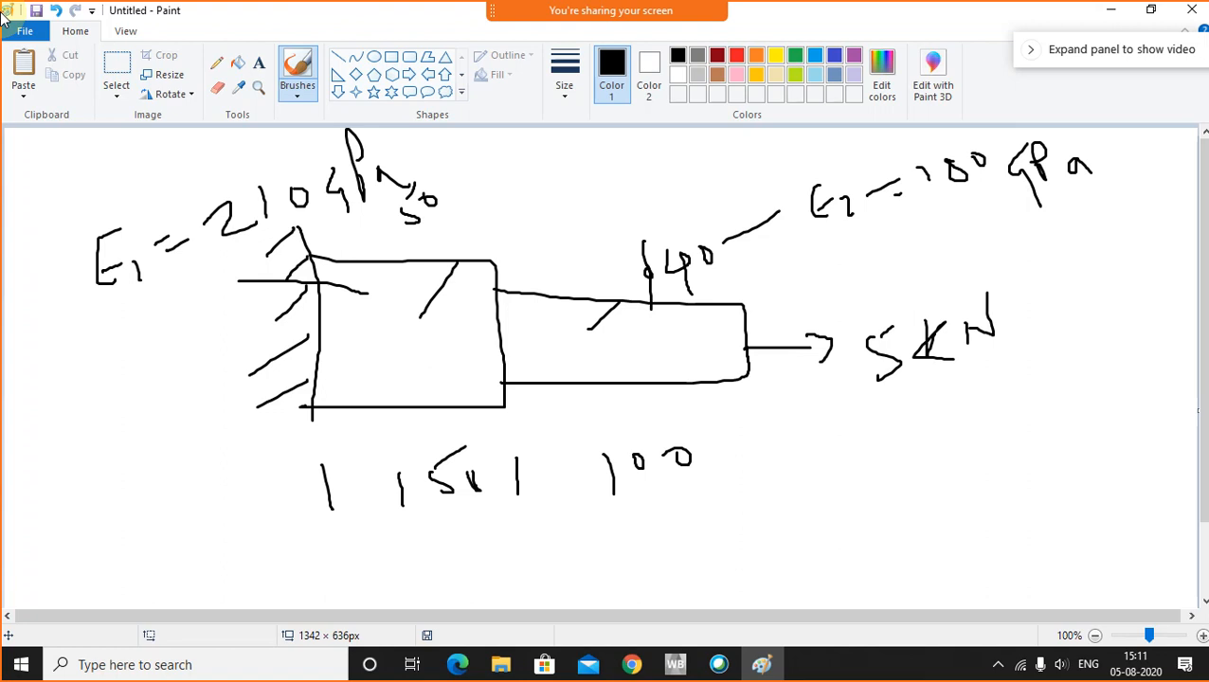
- Switch to ANSYS Workbench and add a Static Structural analysis system to the project schematic
{"action": "mouse_move", "coordinate": [599, 8]}
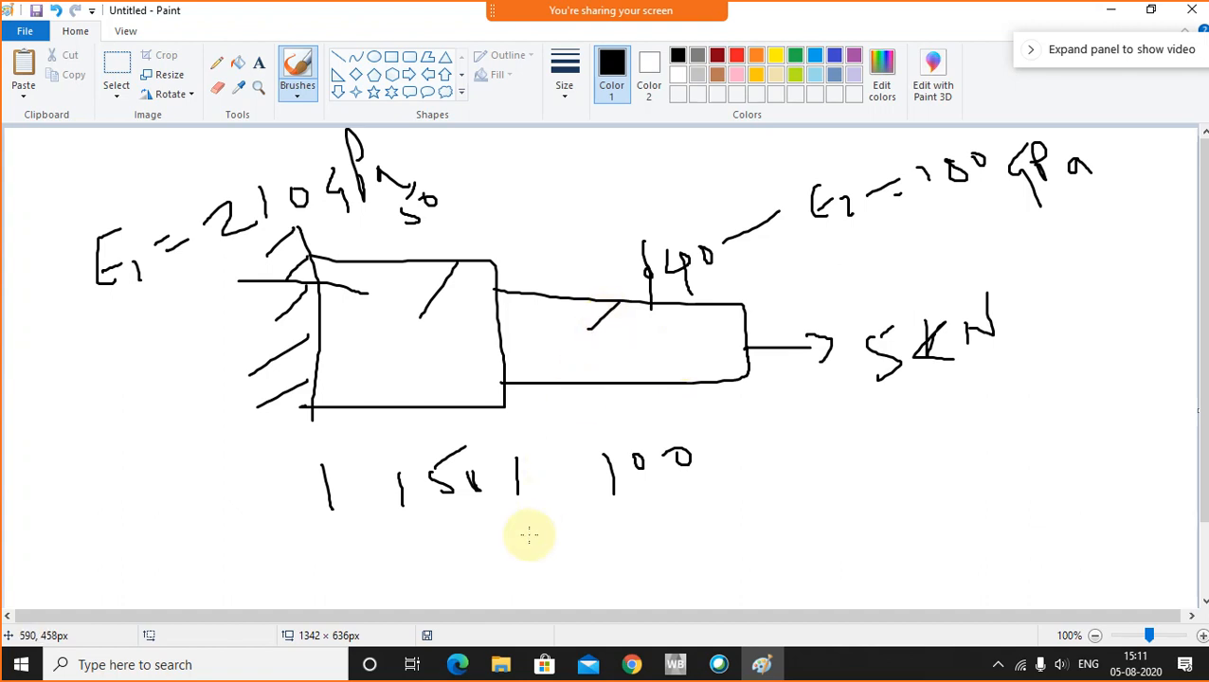
{"action": "left_click", "coordinate": [672, 668]}
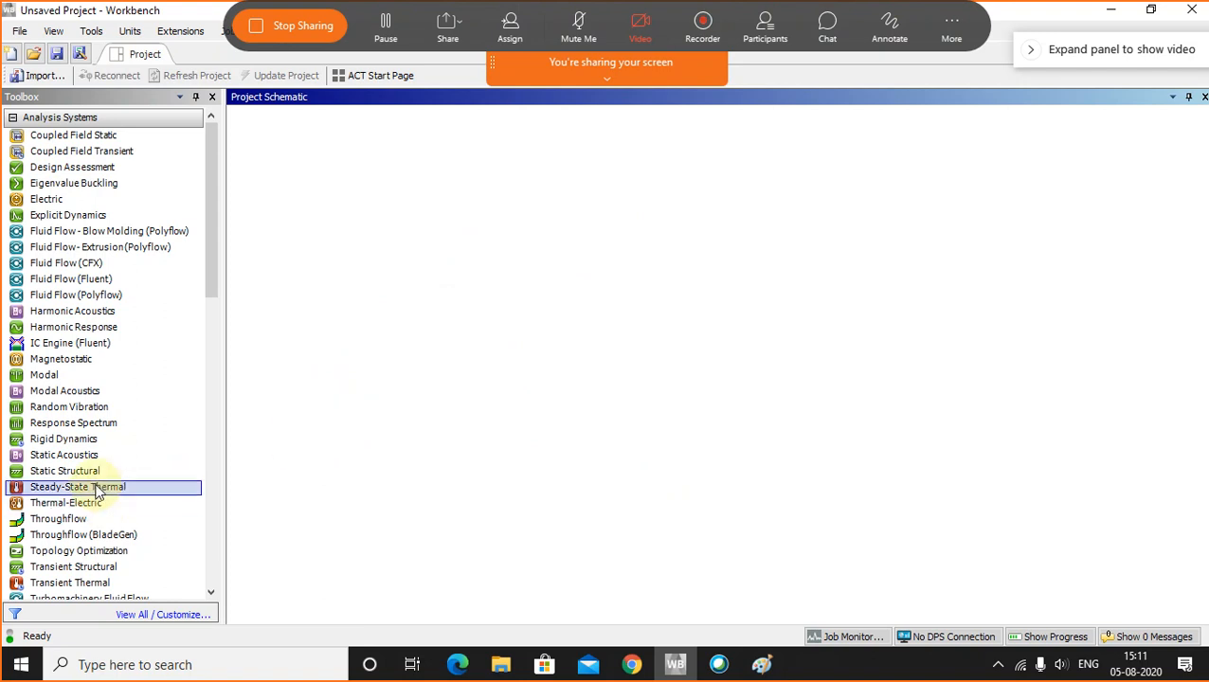
{"action": "left_click", "coordinate": [57, 473]}
{"action": "left_click_drag", "start_coordinate": [57, 472], "coordinate": [327, 210]}
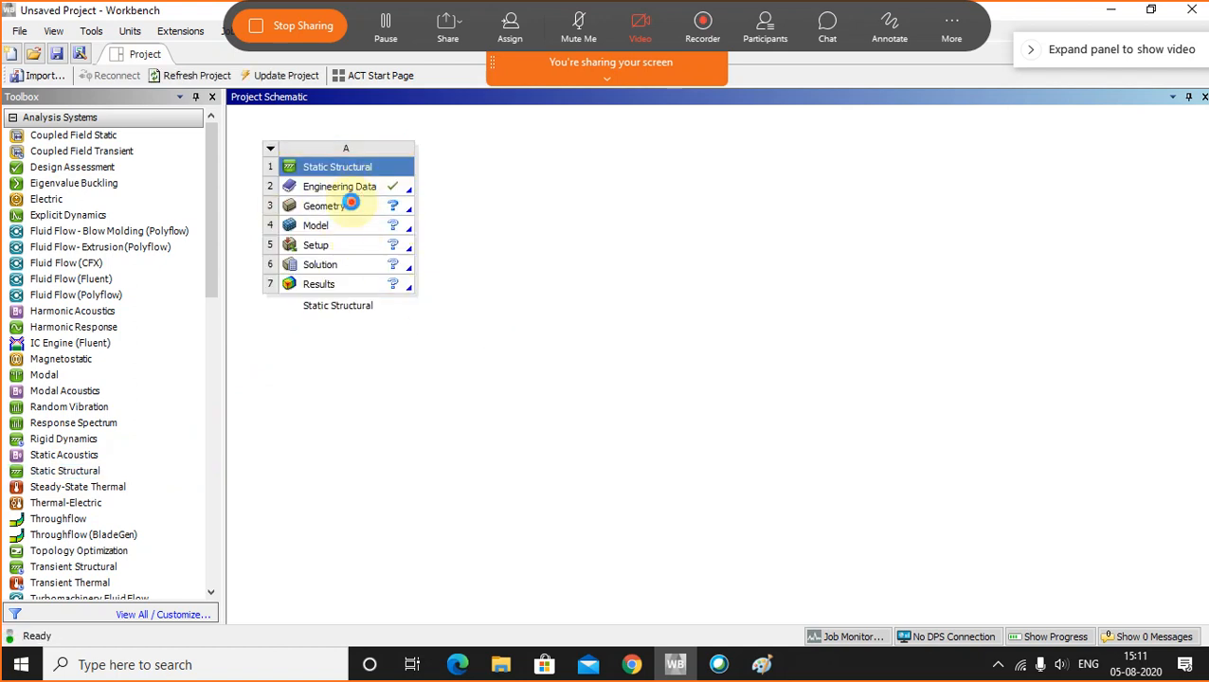
- Create a new DesignModeler geometry for the Static Structural system
{"action": "left_click", "coordinate": [349, 205]}
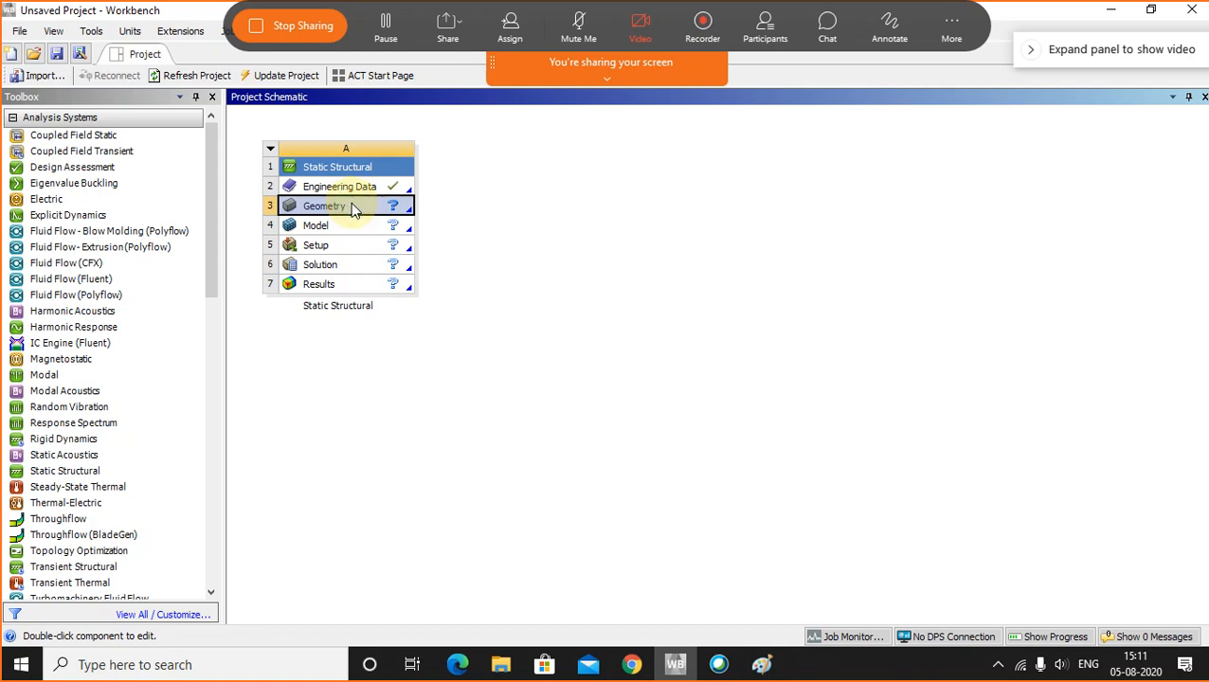
{"action": "right_click", "coordinate": [352, 209]}
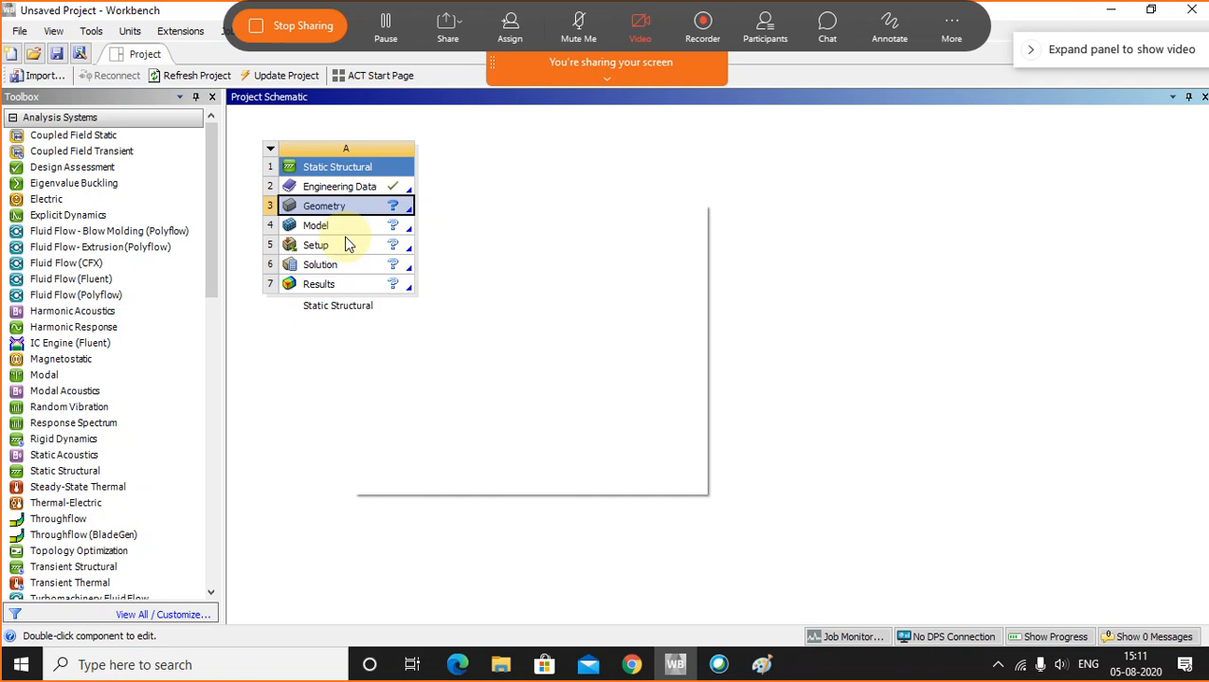
{"action": "left_click", "coordinate": [441, 217]}
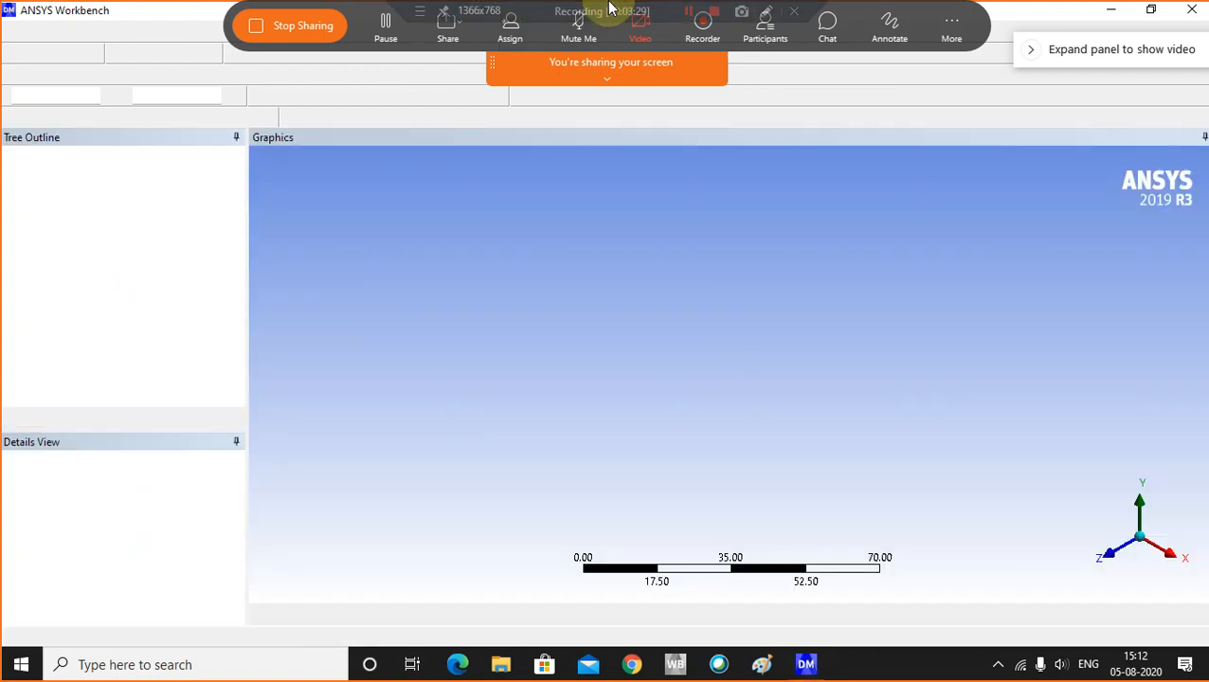
{"action": "left_click", "coordinate": [522, 282]}
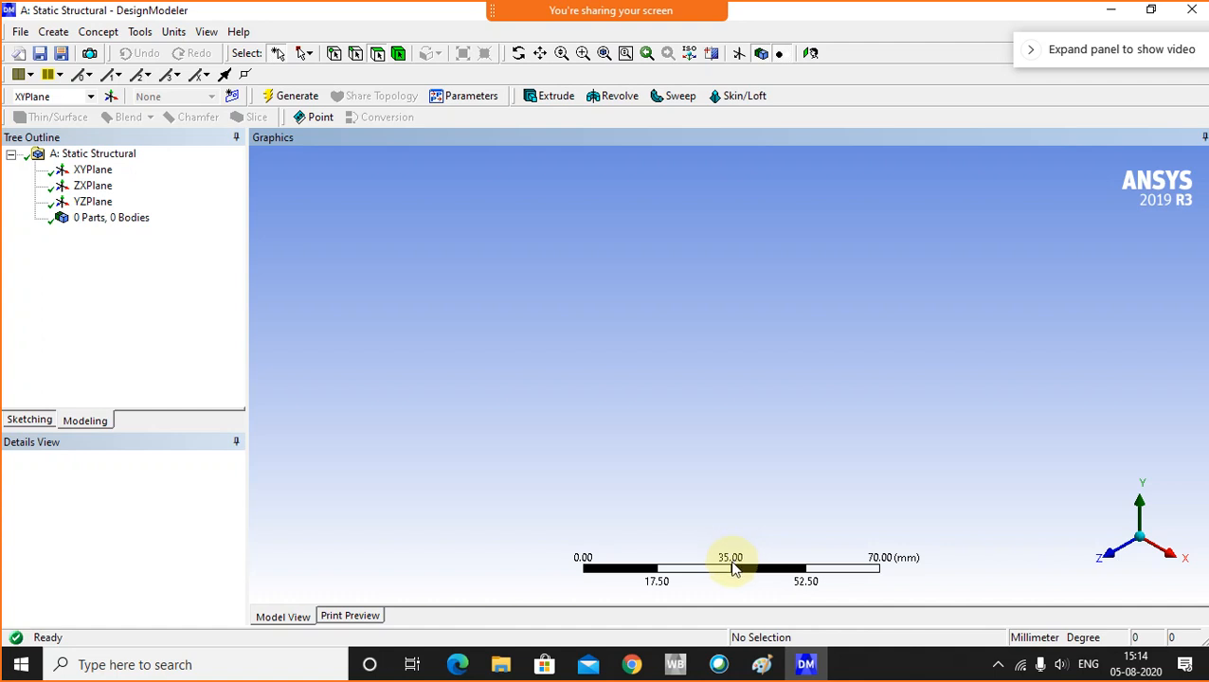
{"action": "mouse_move", "coordinate": [642, 11]}
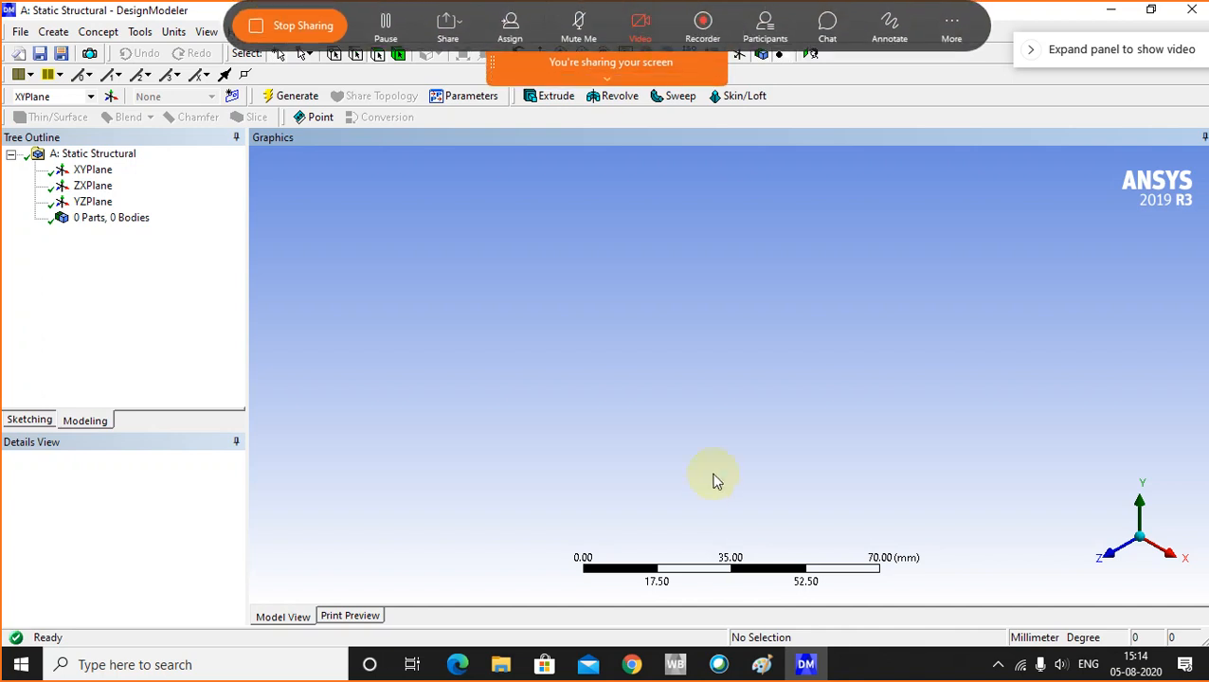
- Generate a construction point defined by Manual Input at the origin, with X, Y and Z coordinates of 0 mm
{"action": "left_click", "coordinate": [334, 121]}
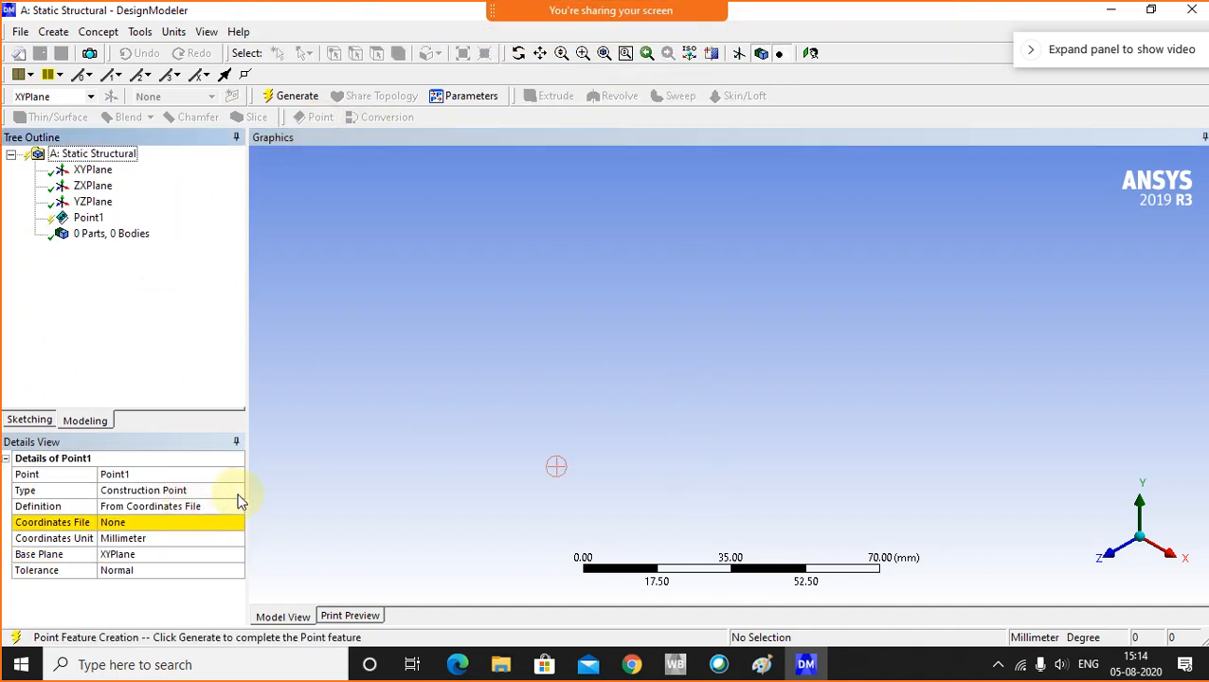
{"action": "left_click", "coordinate": [237, 491]}
{"action": "left_click", "coordinate": [237, 507]}
{"action": "left_click", "coordinate": [236, 507]}
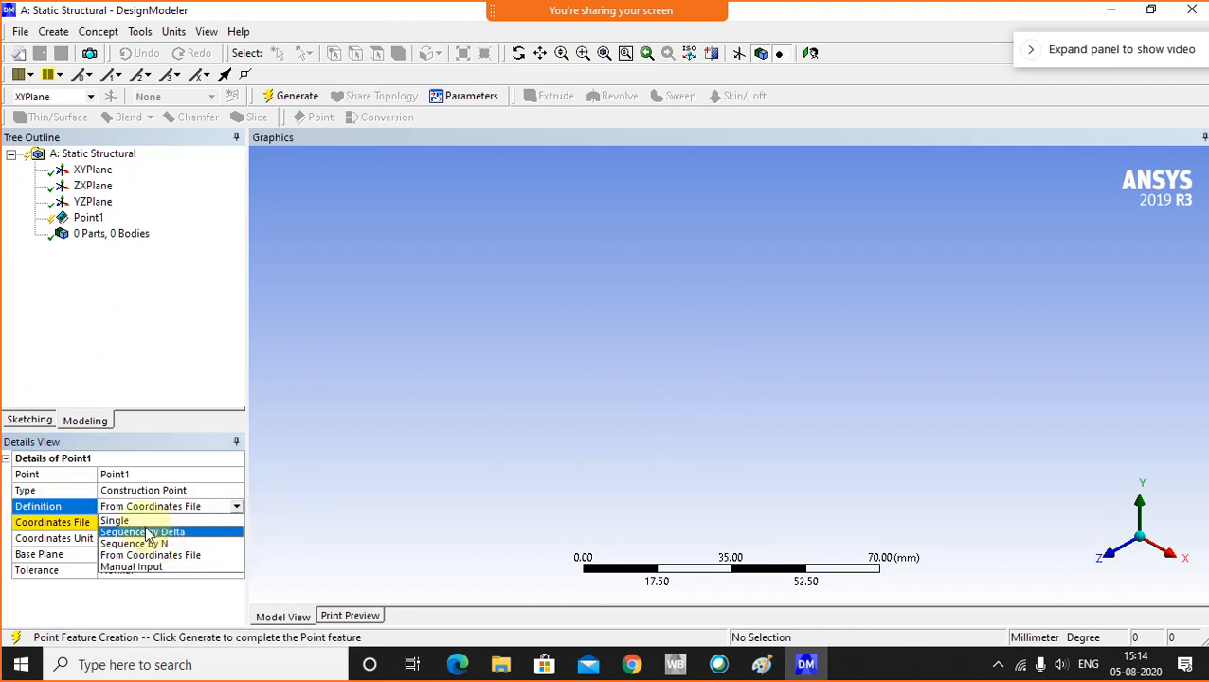
{"action": "left_click", "coordinate": [138, 568]}
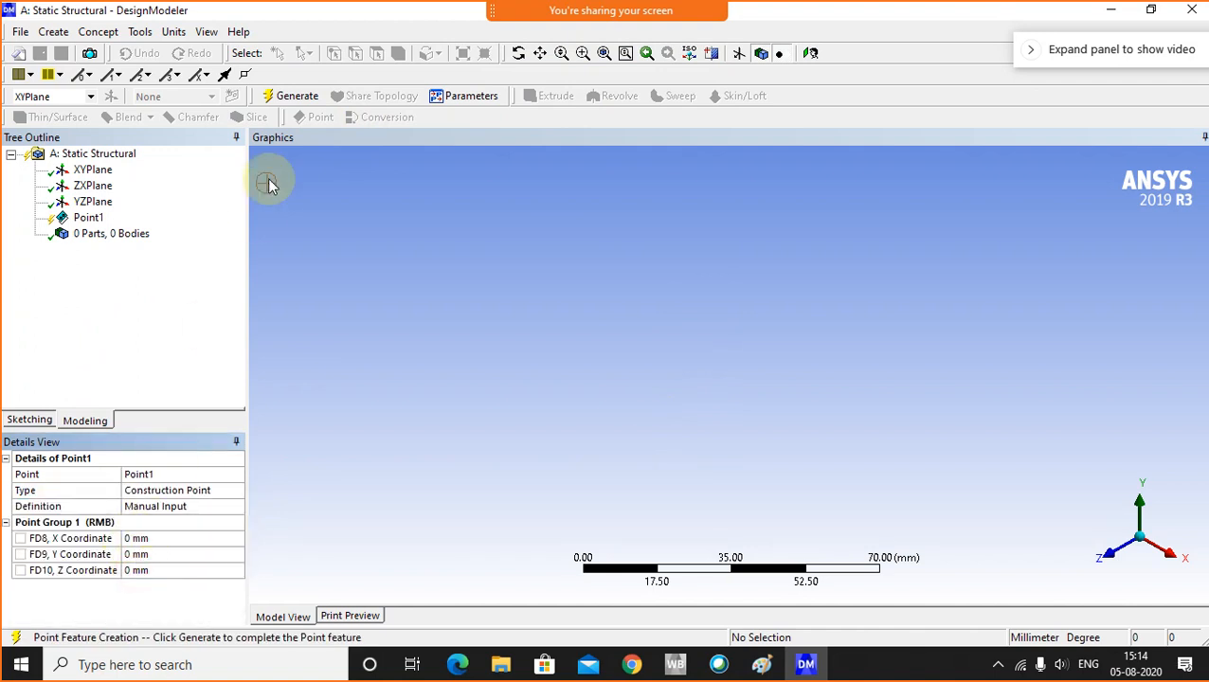
{"action": "left_click", "coordinate": [288, 94]}
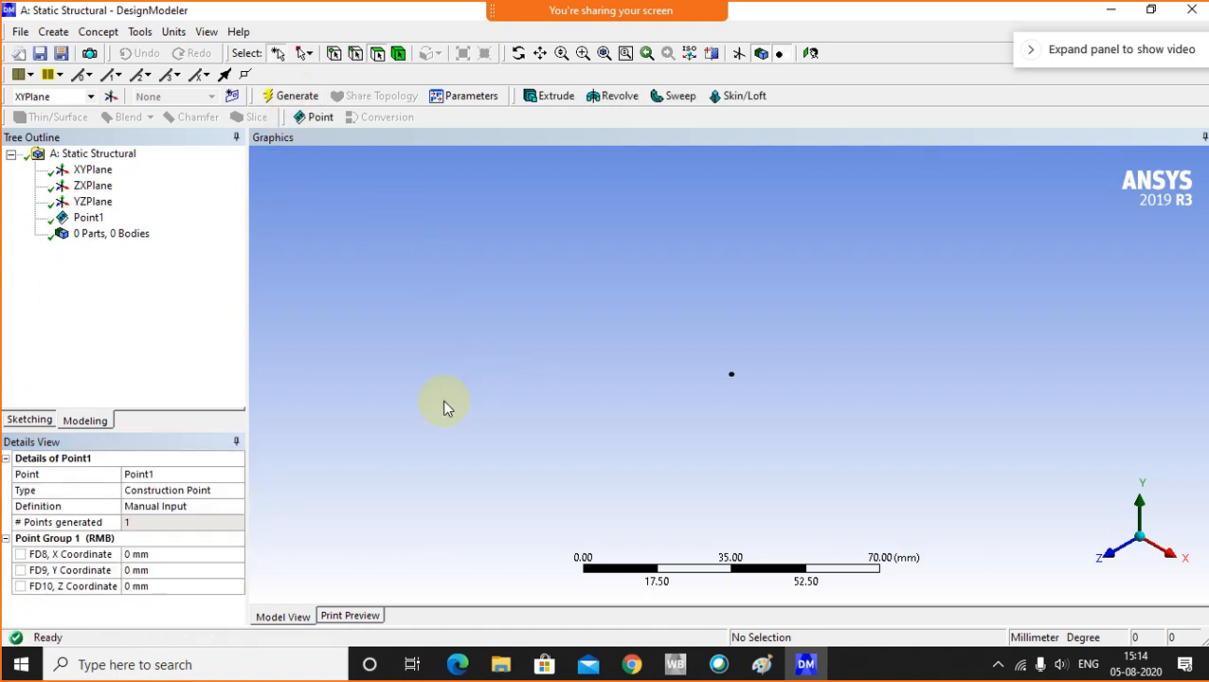
- Define a second construction point by Manual Input with X set to 150 mm and Y and Z at 0 mm
{"action": "left_click", "coordinate": [314, 118]}
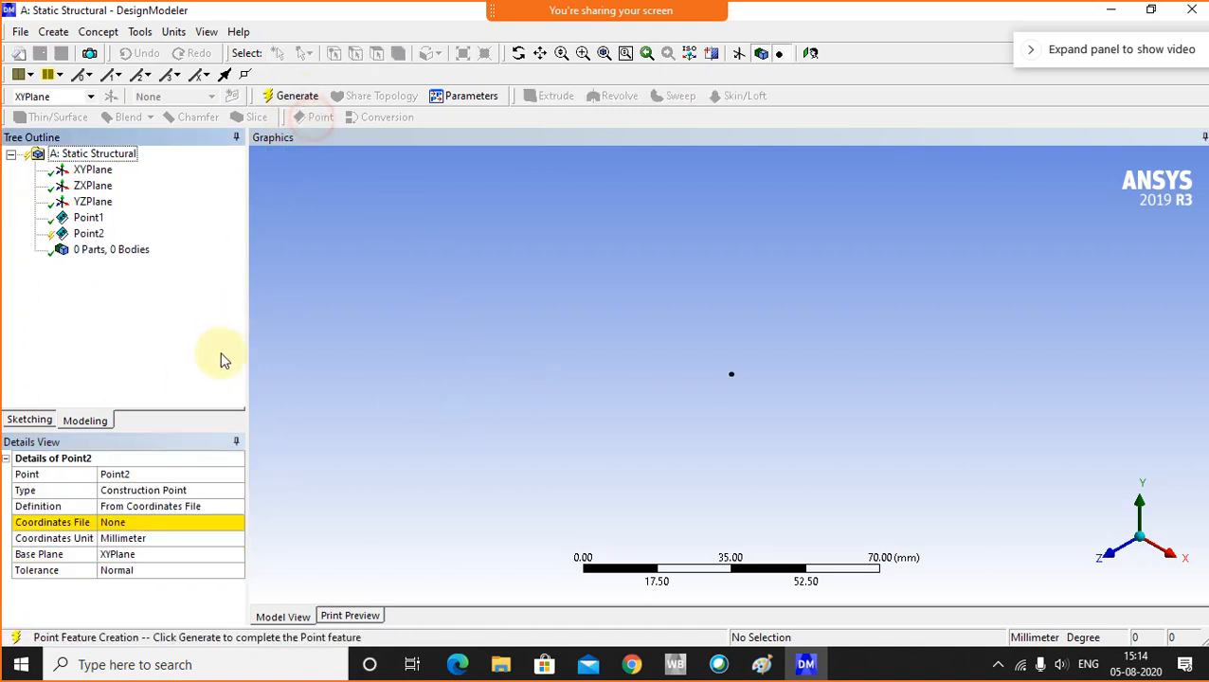
{"action": "left_click", "coordinate": [239, 507]}
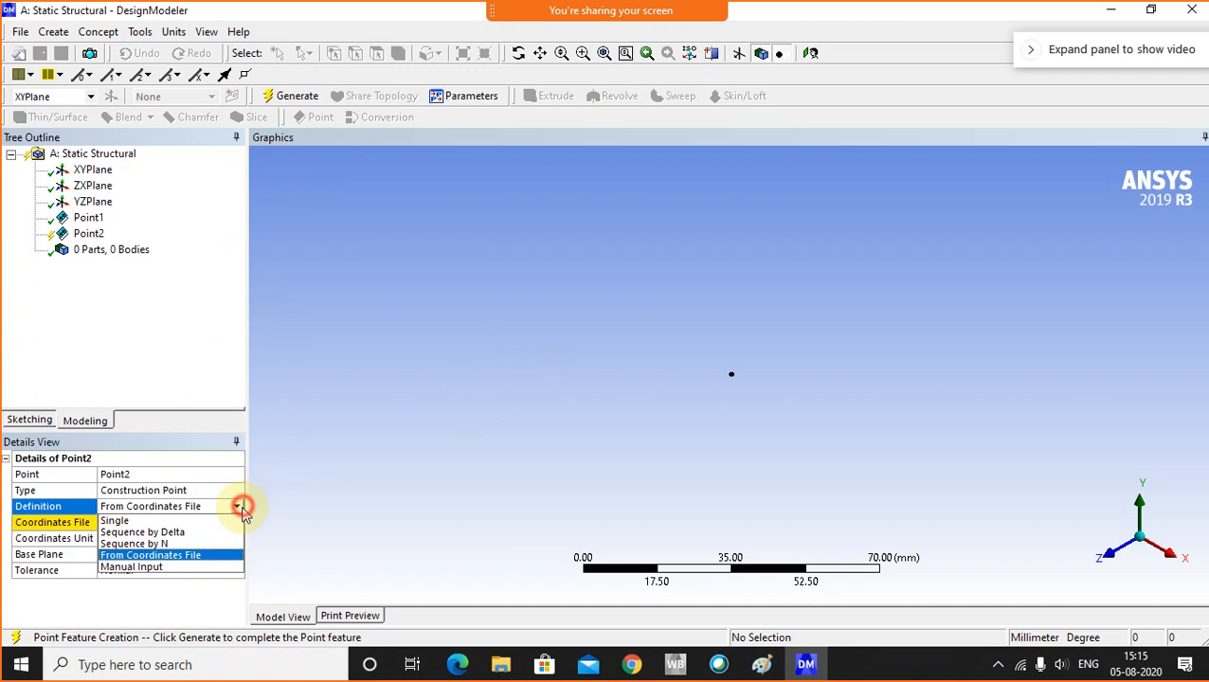
{"action": "left_click", "coordinate": [144, 566]}
{"action": "left_click", "coordinate": [147, 538]}
{"action": "type", "text": "1"}
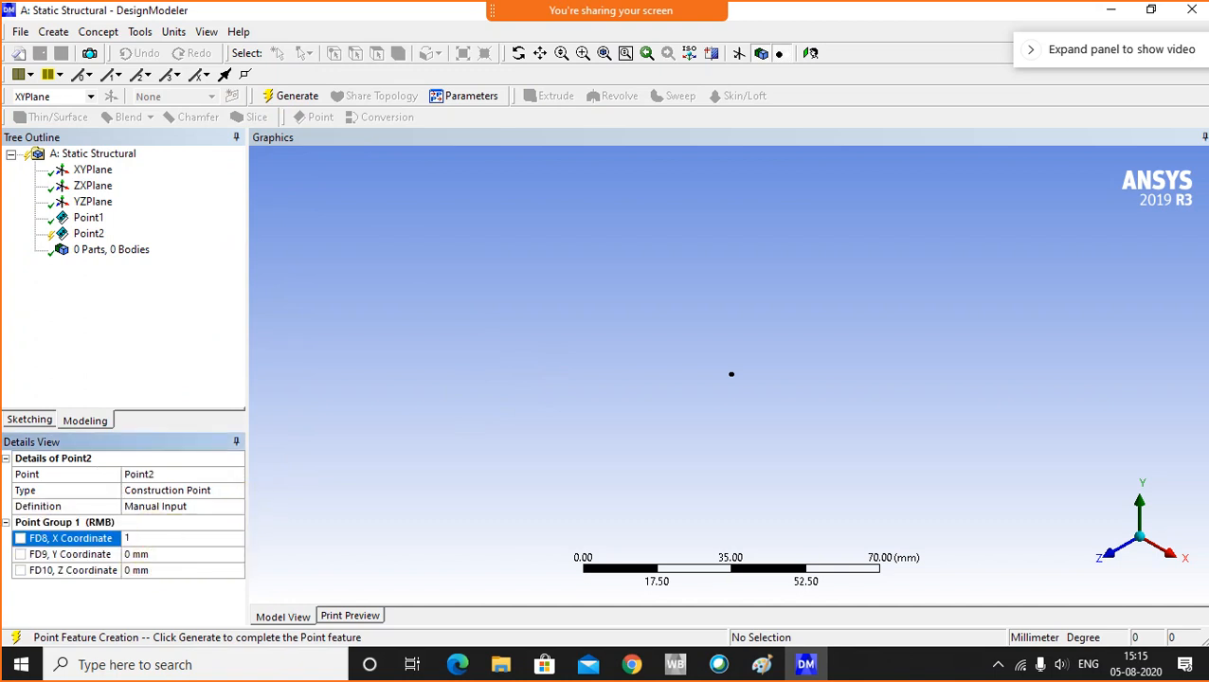
{"action": "type", "text": "50"}
{"action": "key", "text": "Return"}
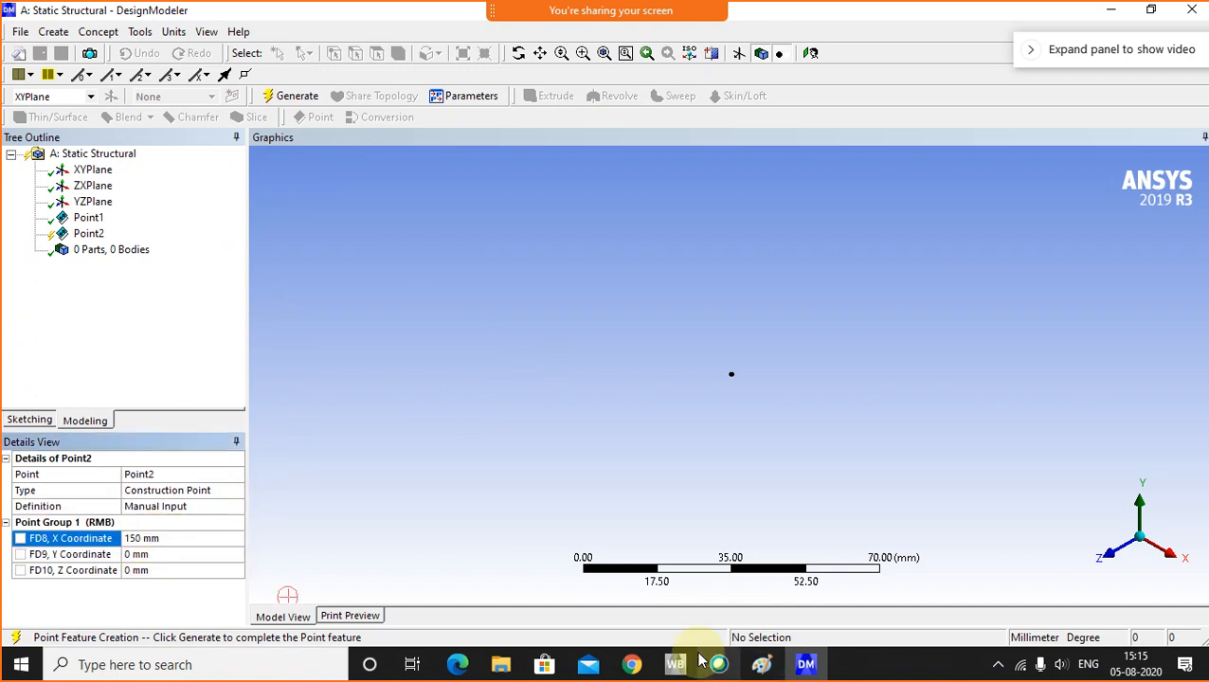
- Switch to Paint and sketch two spring-like line elements end to end beneath the bar's dimensions, with ticks marking the three nodes
{"action": "left_click", "coordinate": [762, 664]}
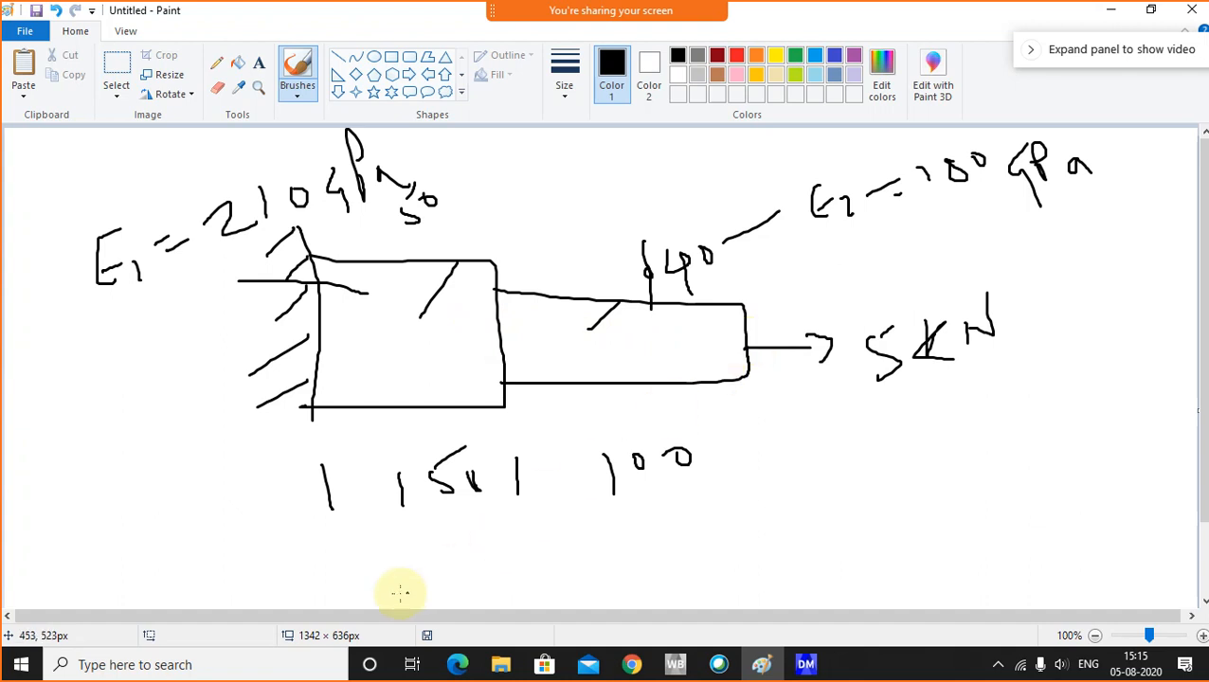
{"action": "left_click_drag", "start_coordinate": [317, 569], "coordinate": [518, 556]}
{"action": "left_click_drag", "start_coordinate": [316, 555], "coordinate": [318, 585]}
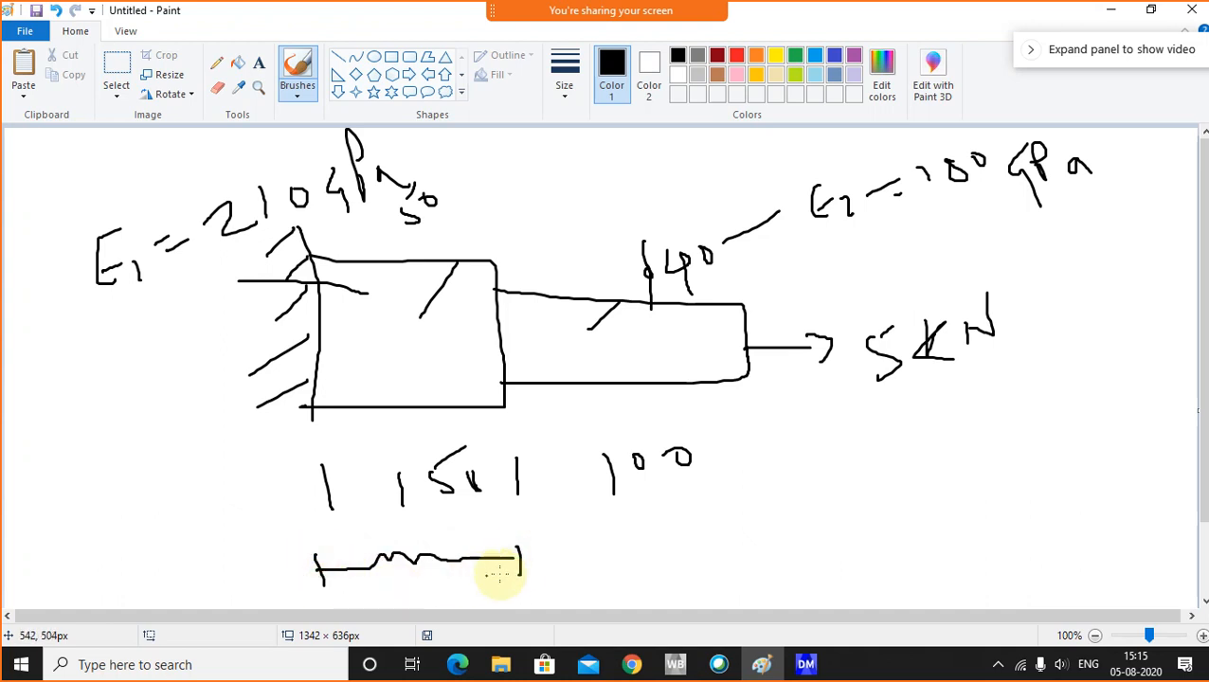
{"action": "mouse_move", "coordinate": [519, 561]}
{"action": "left_mouse_down"}
{"action": "mouse_move", "coordinate": [759, 554]}
{"action": "mouse_move", "coordinate": [756, 581]}
{"action": "left_mouse_up"}
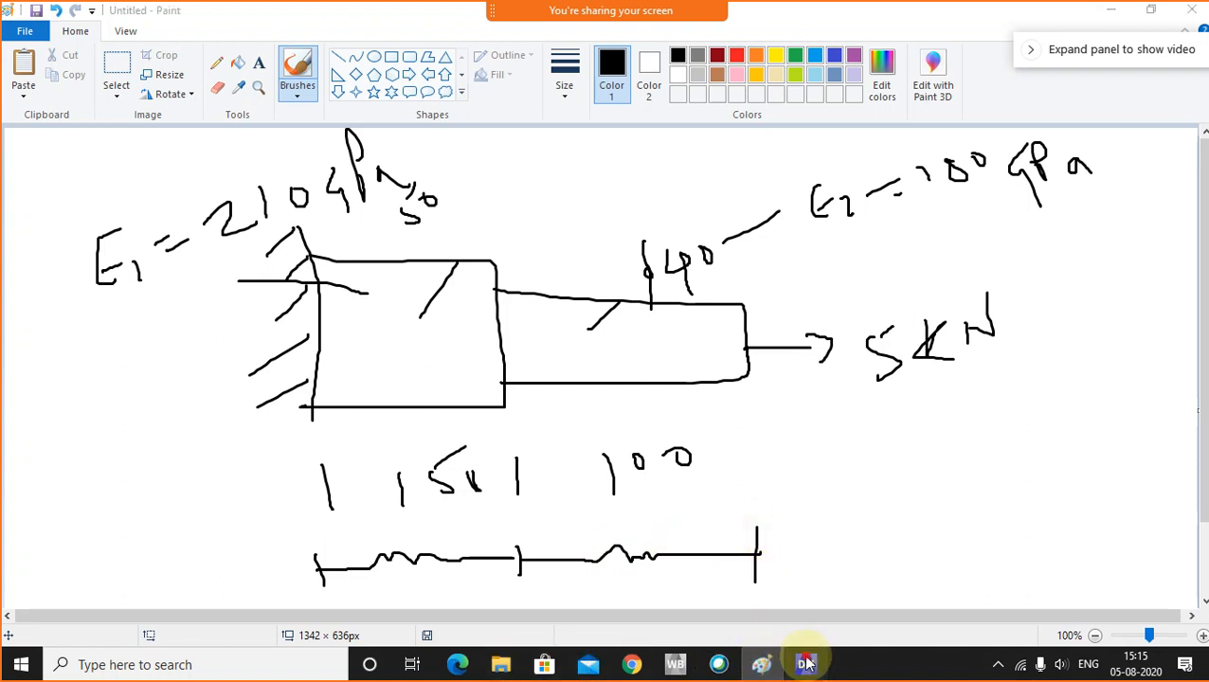
- Switch back to DesignModeler, generate the 150 mm construction point and look straight at the XY plane
{"action": "left_click", "coordinate": [807, 665]}
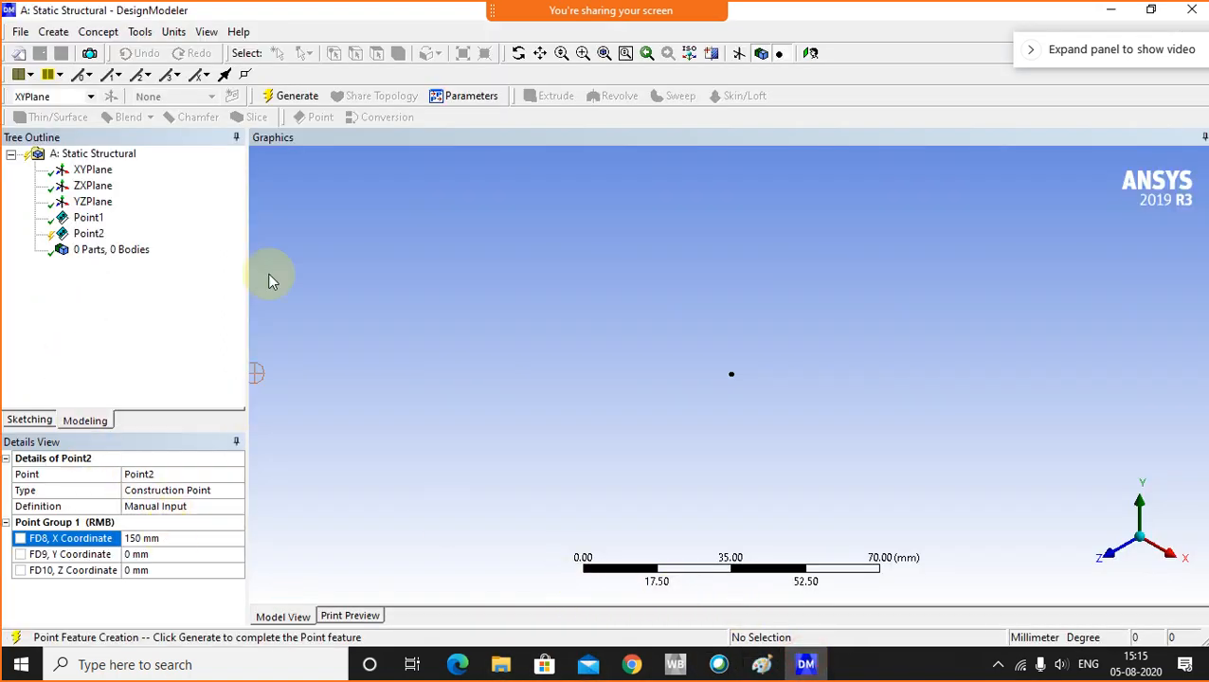
{"action": "left_click", "coordinate": [292, 96]}
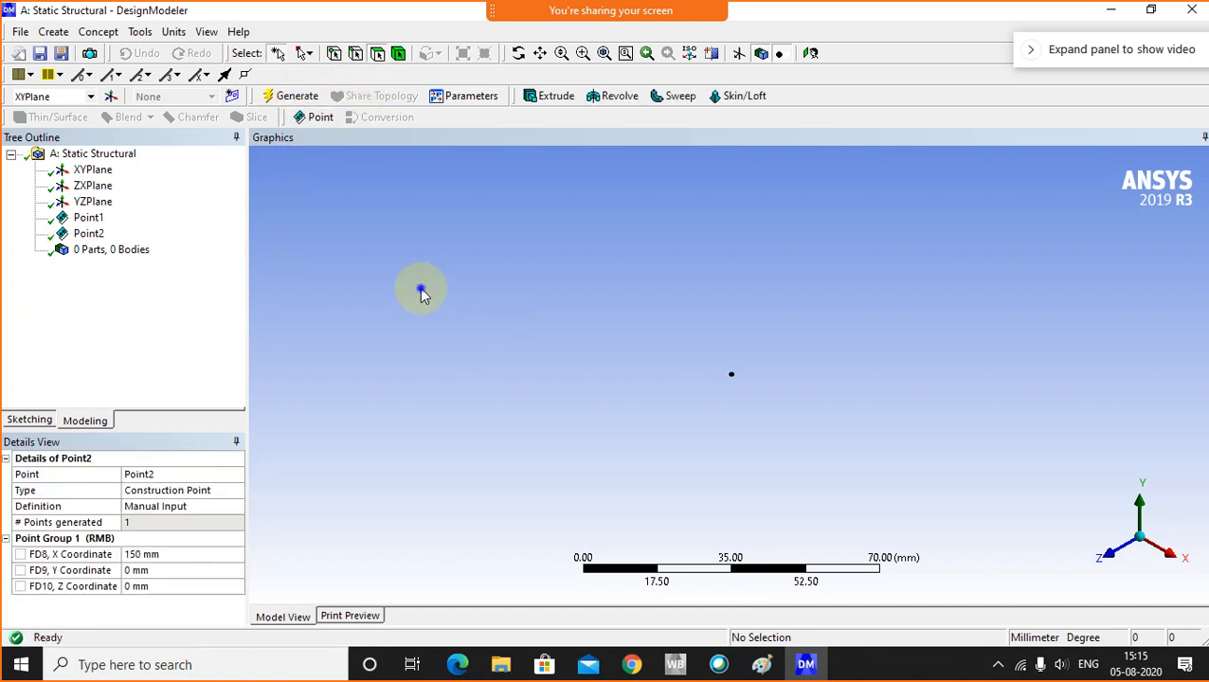
{"action": "right_click", "coordinate": [462, 377]}
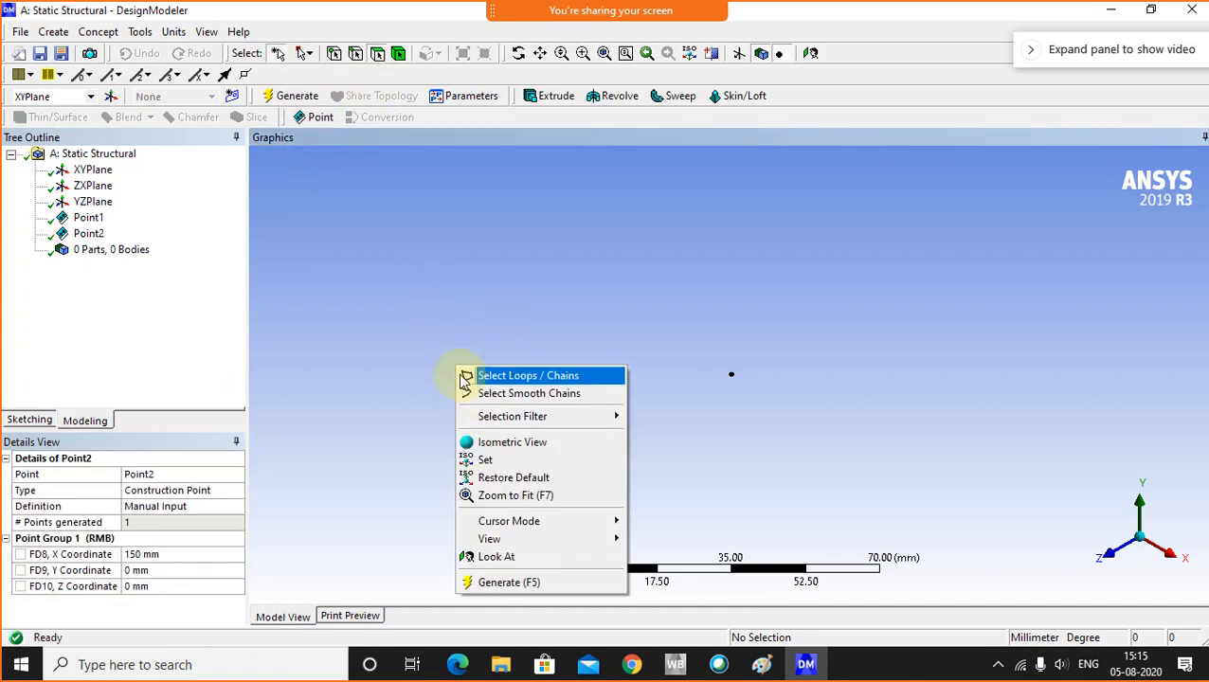
{"action": "left_click", "coordinate": [508, 558]}
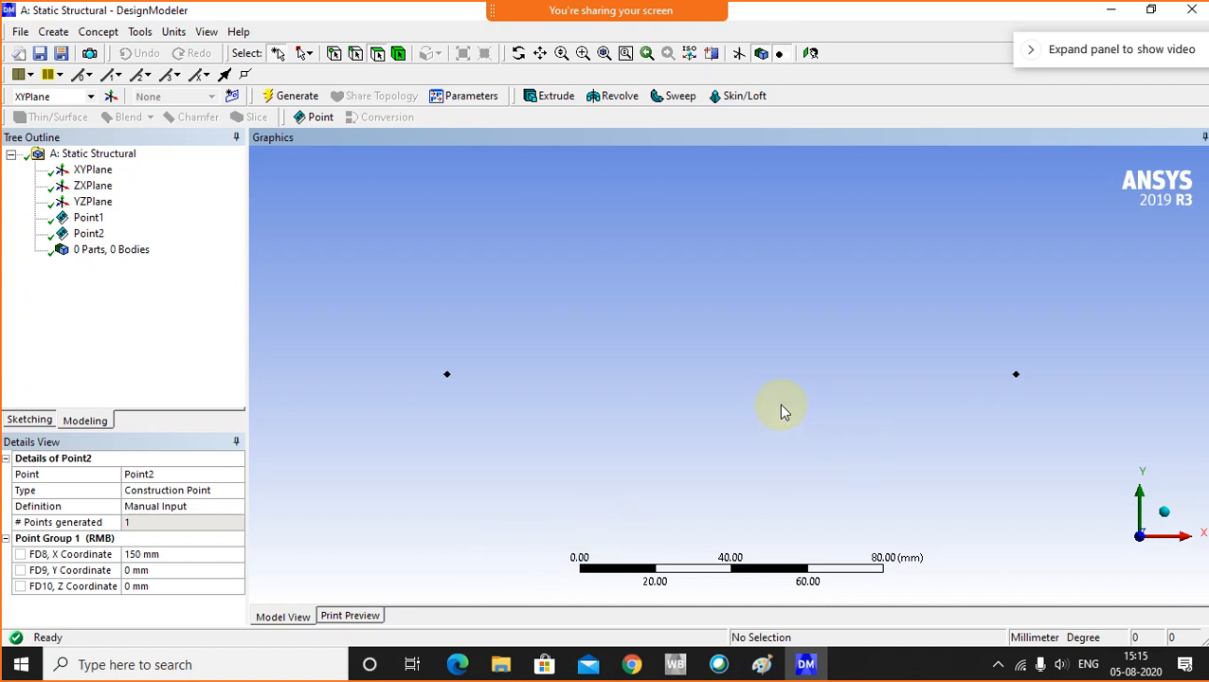
{"action": "scroll", "coordinate": [778, 408], "scroll_direction": "down", "scroll_amount": 5}
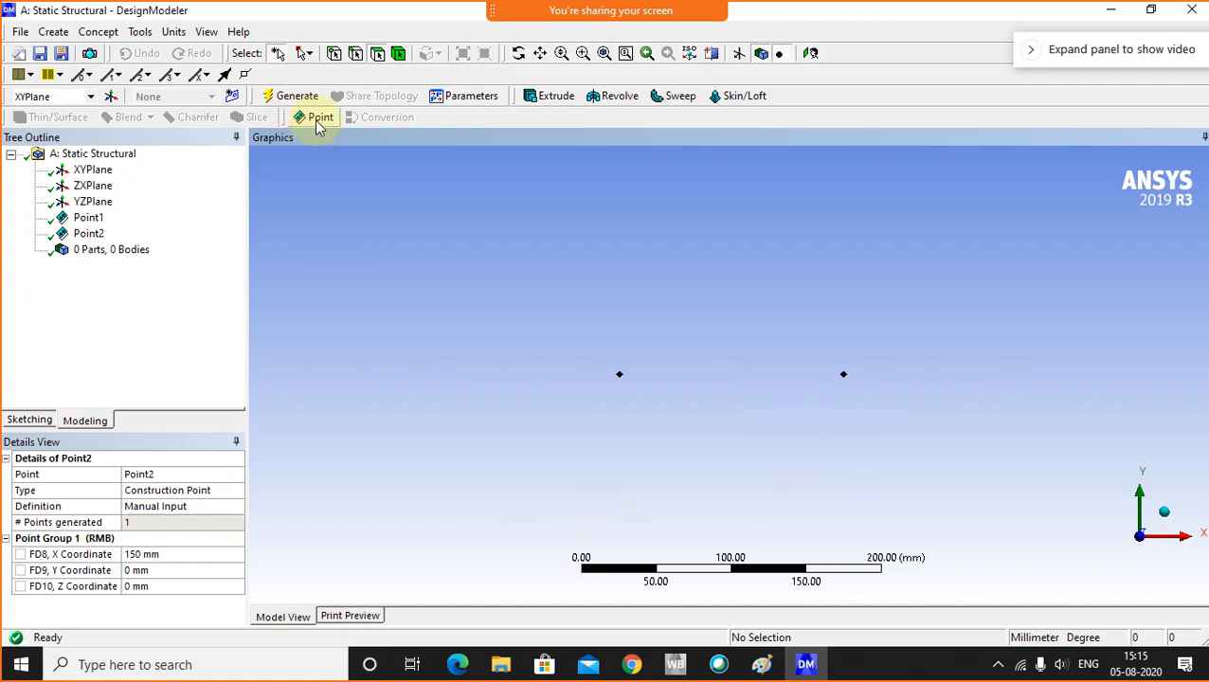
- Generate a third construction point by Manual Input with X set to 250 mm and Y and Z at 0 mm
{"action": "left_click", "coordinate": [319, 118]}
{"action": "left_click", "coordinate": [236, 506]}
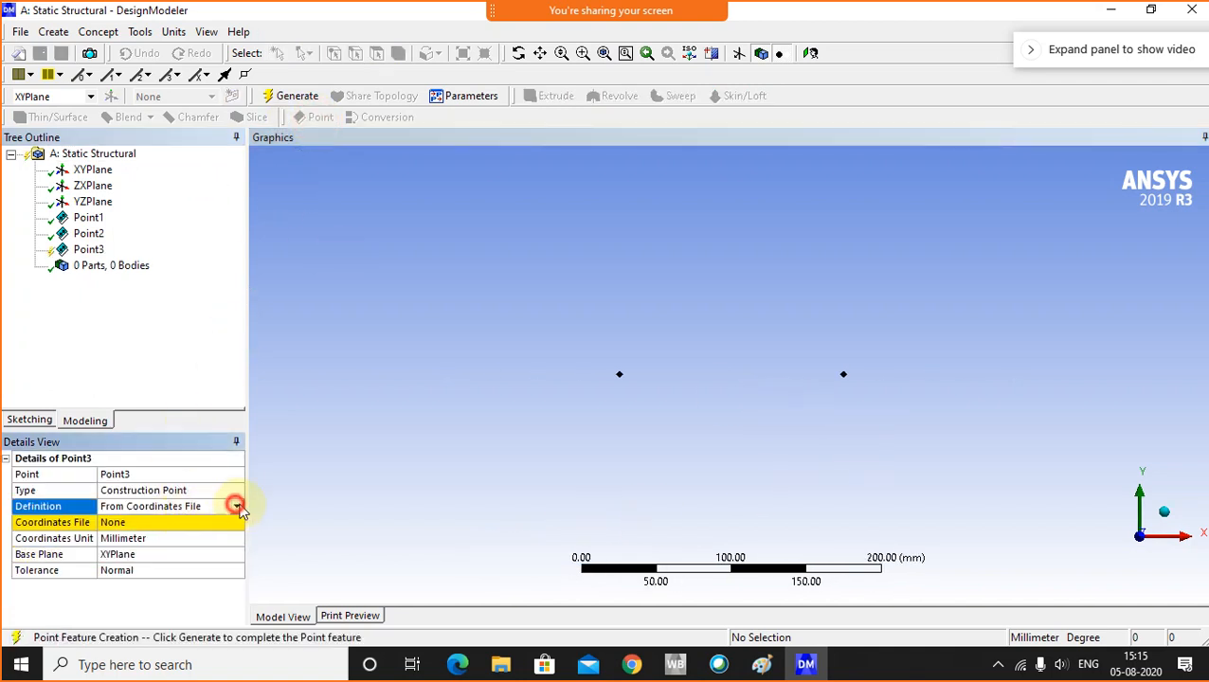
{"action": "left_click", "coordinate": [134, 570]}
{"action": "left_click", "coordinate": [142, 539]}
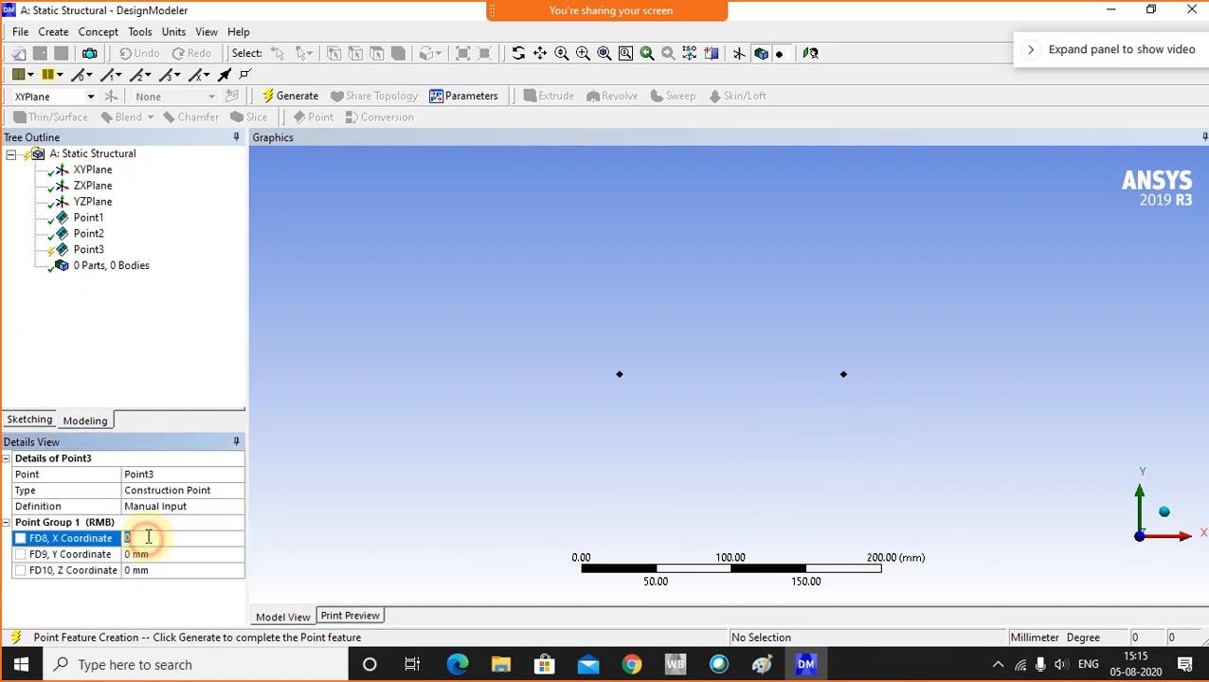
{"action": "type", "text": "25"}
{"action": "key", "text": "Return"}
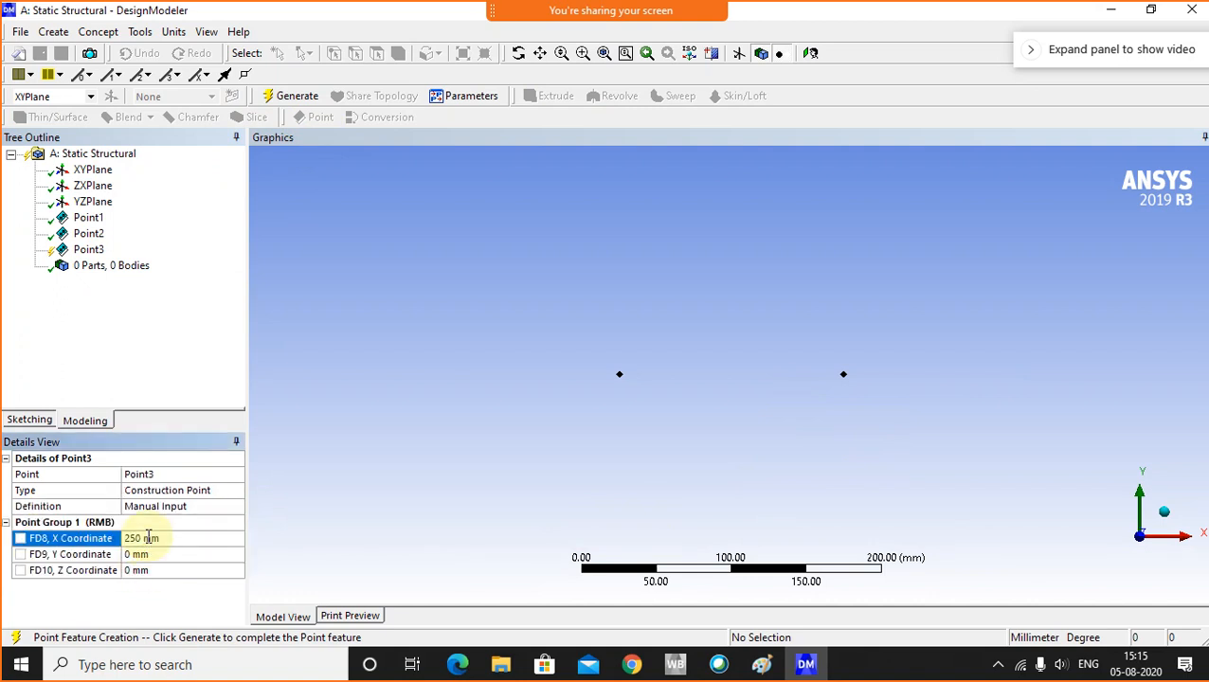
{"action": "left_click", "coordinate": [300, 97]}
{"action": "mouse_move", "coordinate": [633, 9]}
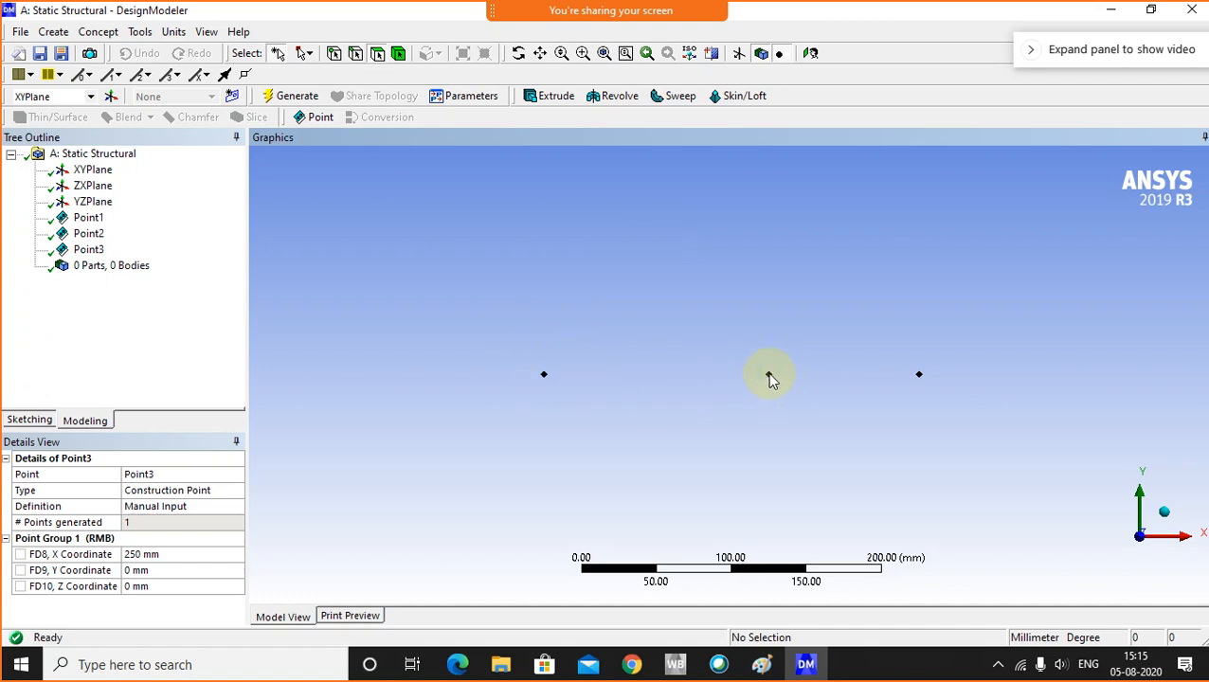
{"action": "left_click", "coordinate": [701, 322]}
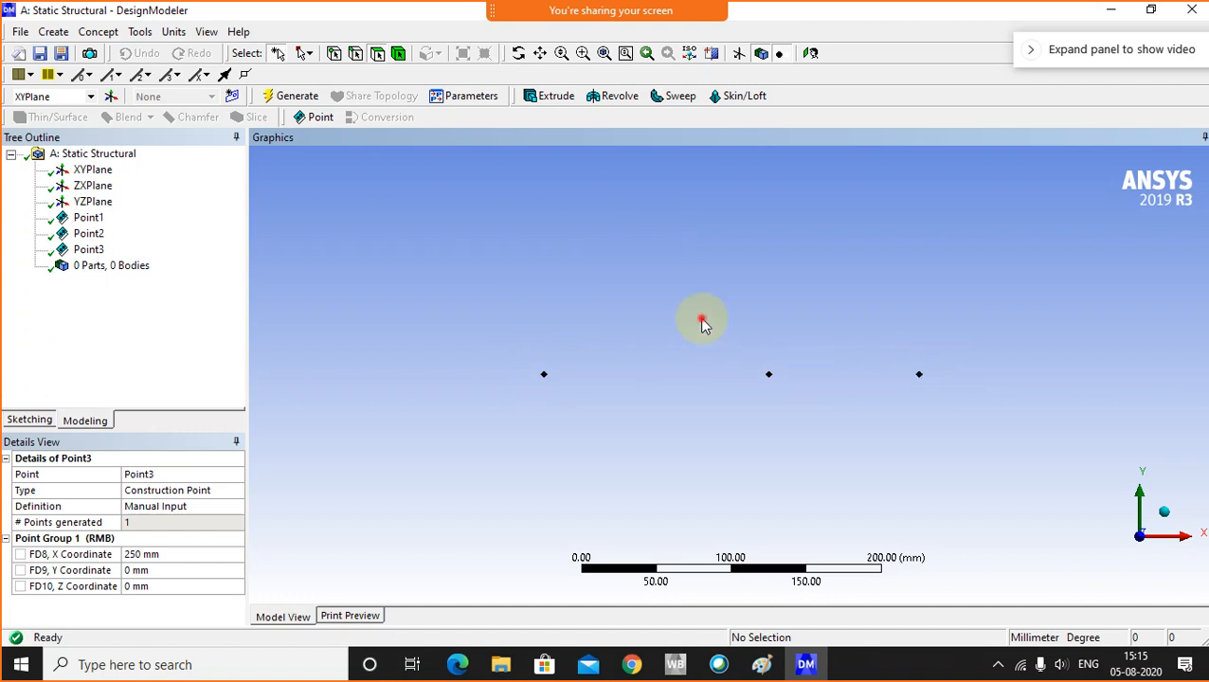
- Generate a line from points joining the origin point to the 150 mm point, using Add Material
{"action": "left_click", "coordinate": [100, 33]}
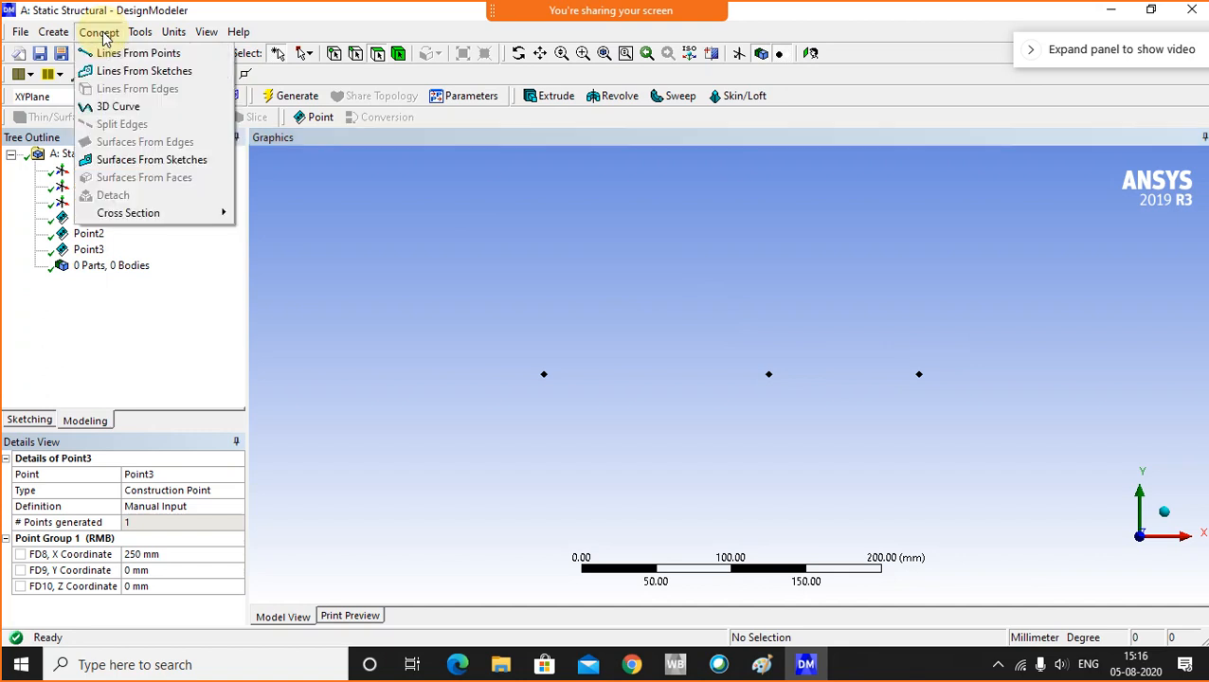
{"action": "left_click", "coordinate": [114, 54]}
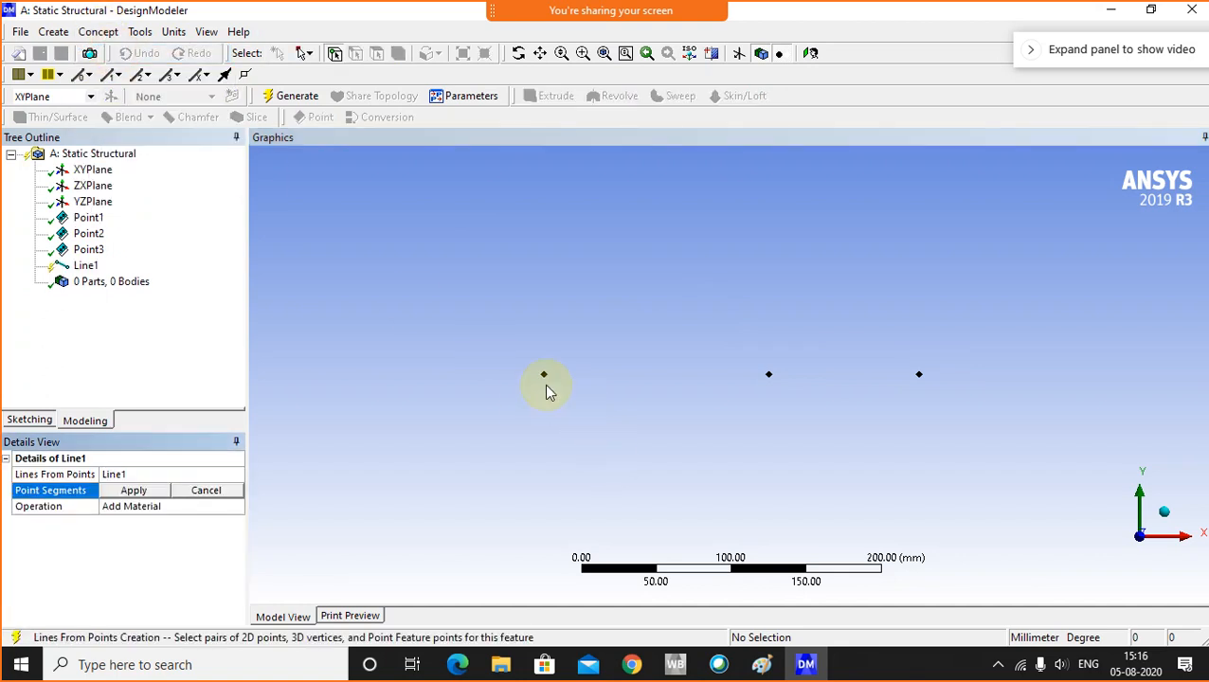
{"action": "left_click", "coordinate": [544, 375]}
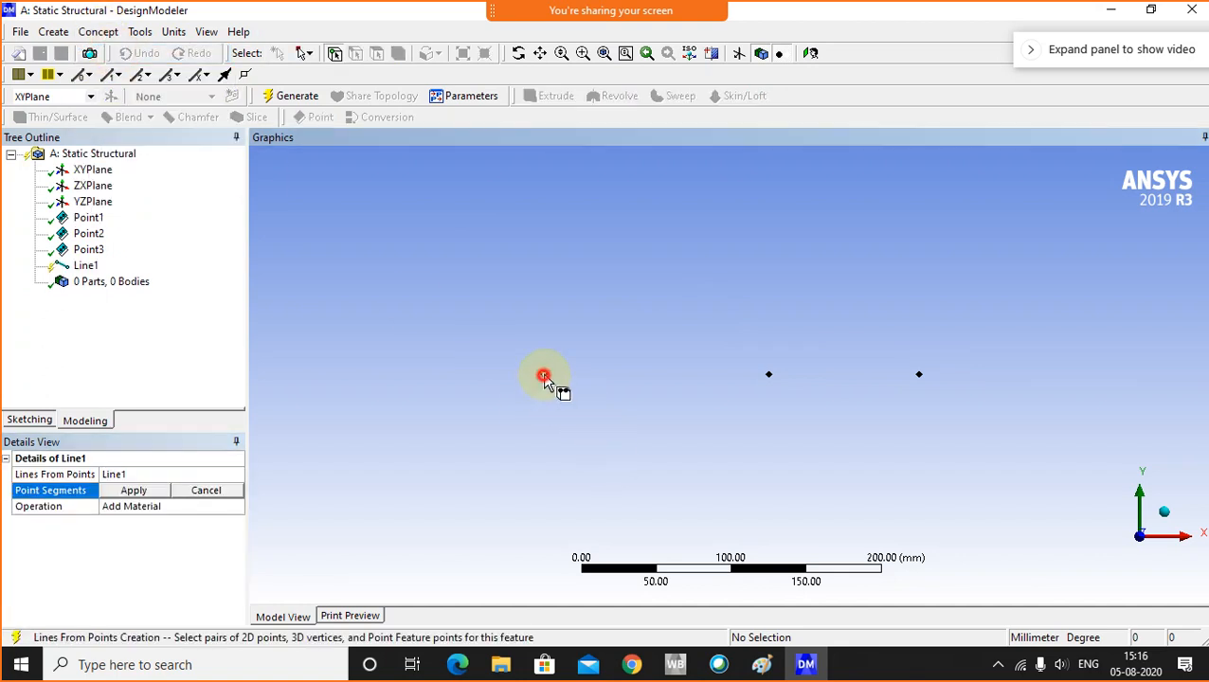
{"action": "left_click", "coordinate": [769, 375]}
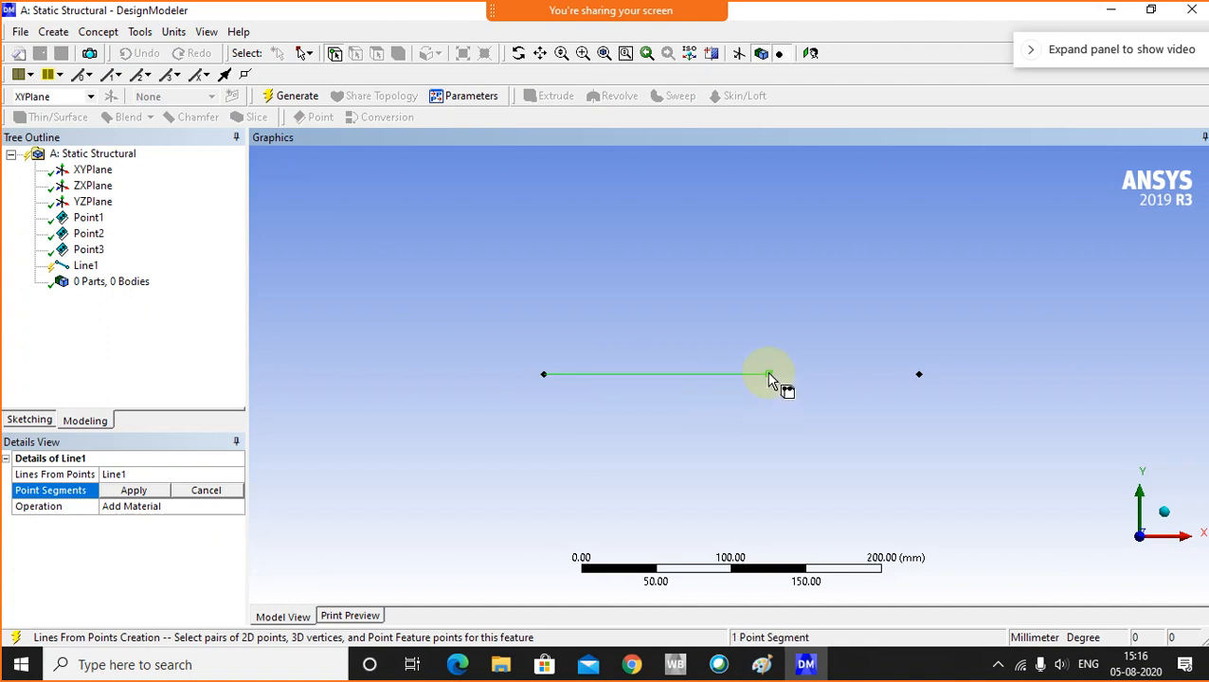
{"action": "left_click", "coordinate": [144, 491]}
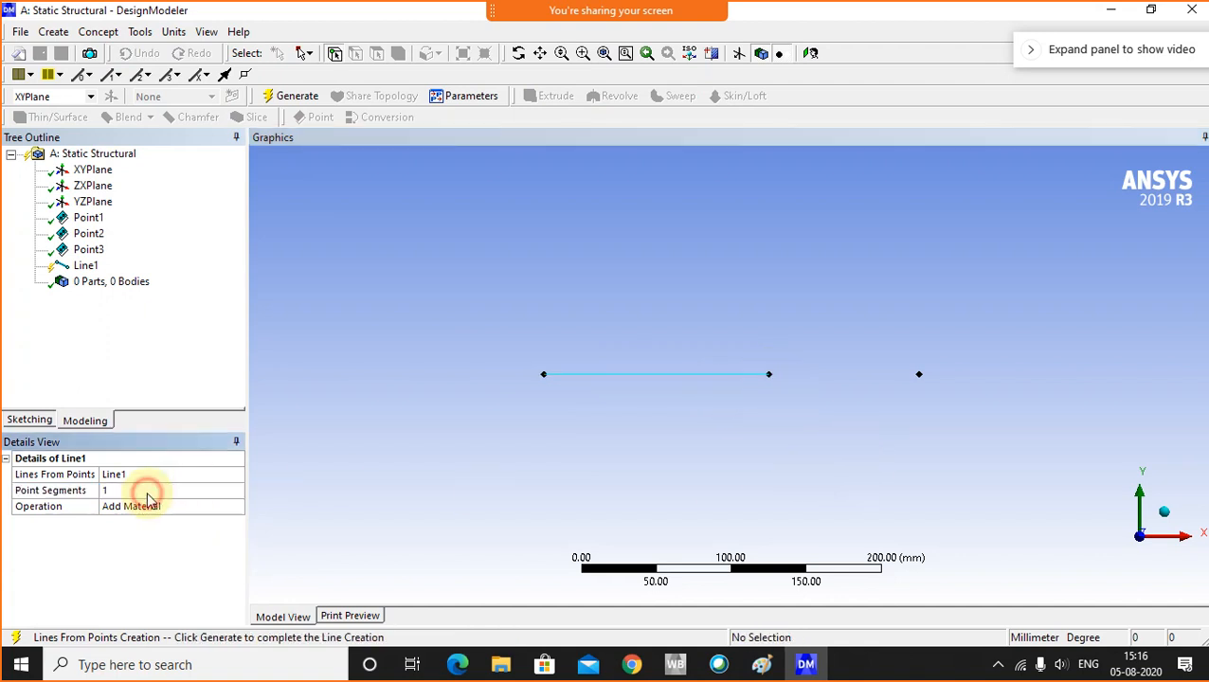
{"action": "left_click", "coordinate": [297, 97]}
{"action": "left_click", "coordinate": [405, 287]}
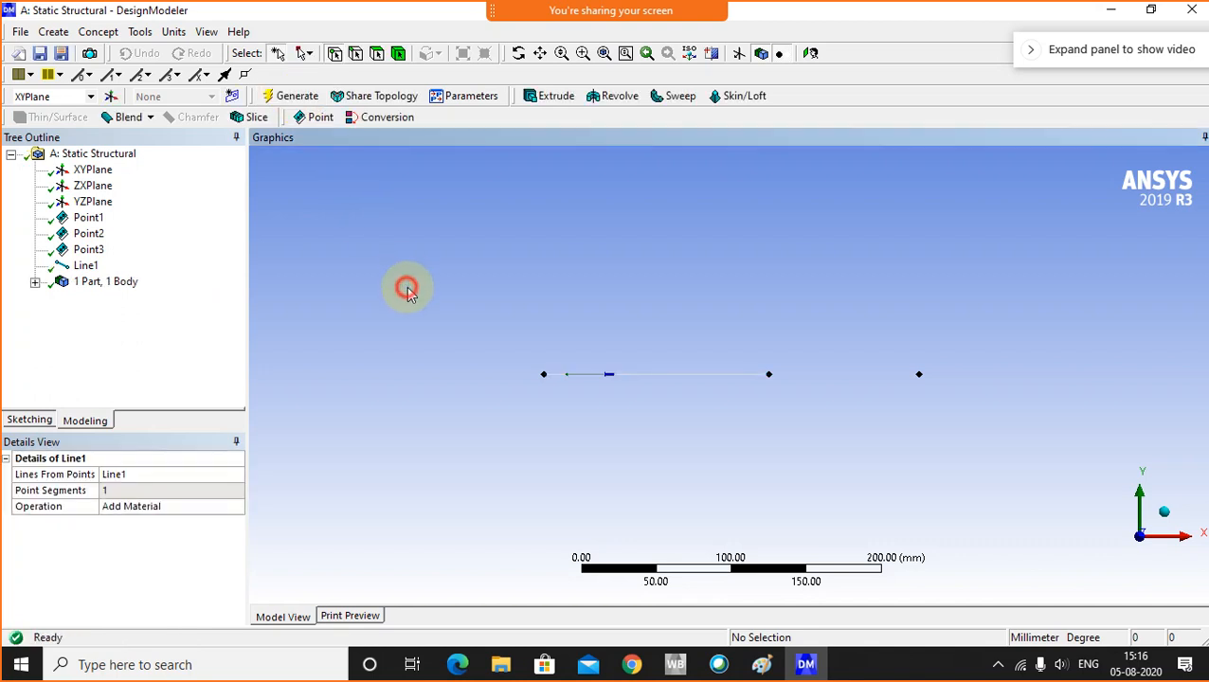
- Generate a second line from points joining the 150 mm and 250 mm points, with its operation set to Add Frozen
{"action": "left_click", "coordinate": [98, 32]}
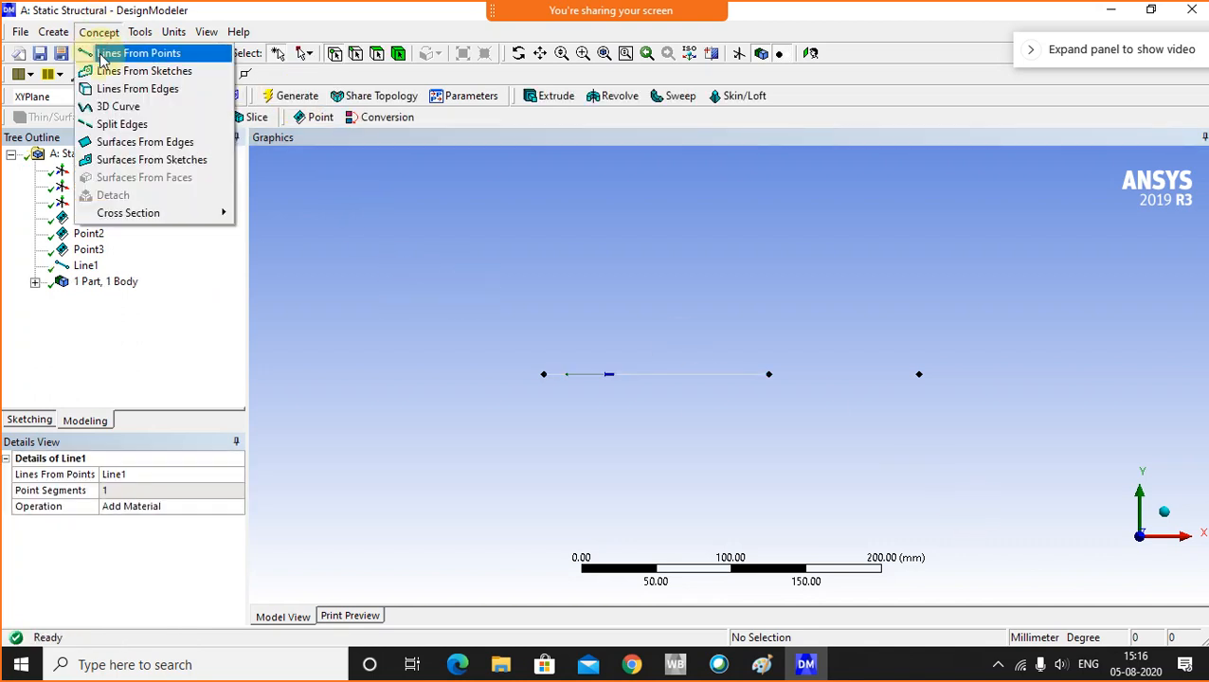
{"action": "left_click", "coordinate": [106, 52]}
{"action": "left_click", "coordinate": [769, 374]}
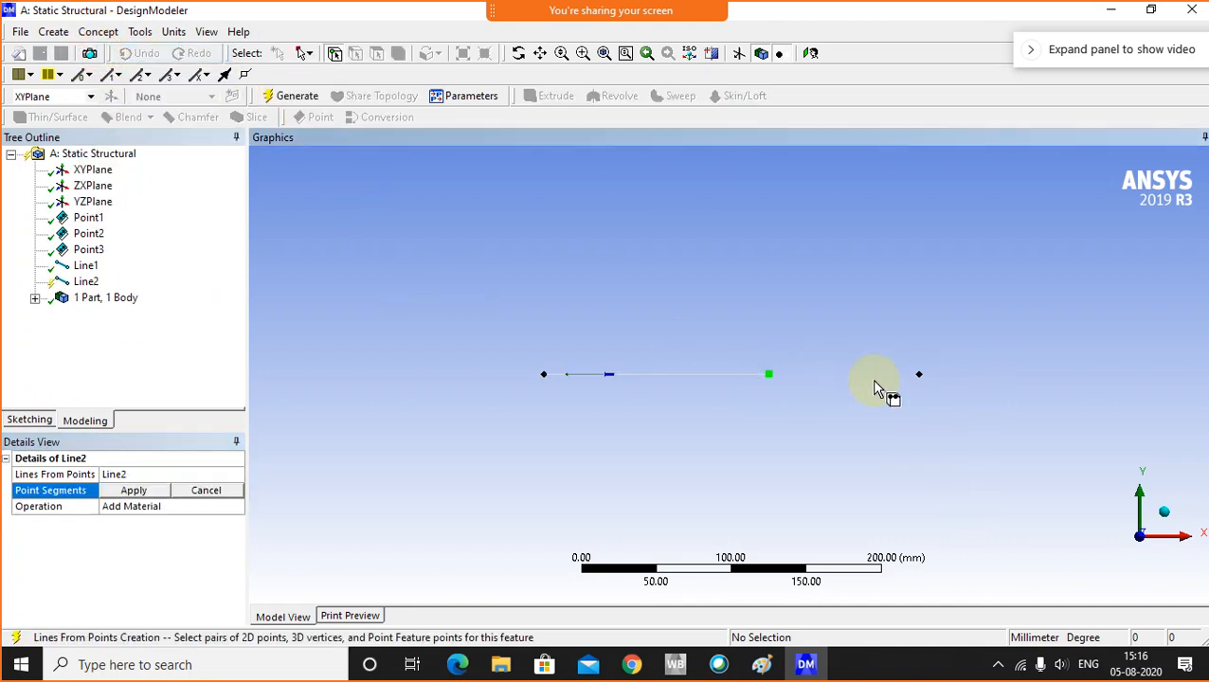
{"action": "left_click", "coordinate": [918, 374], "text": "ctrl"}
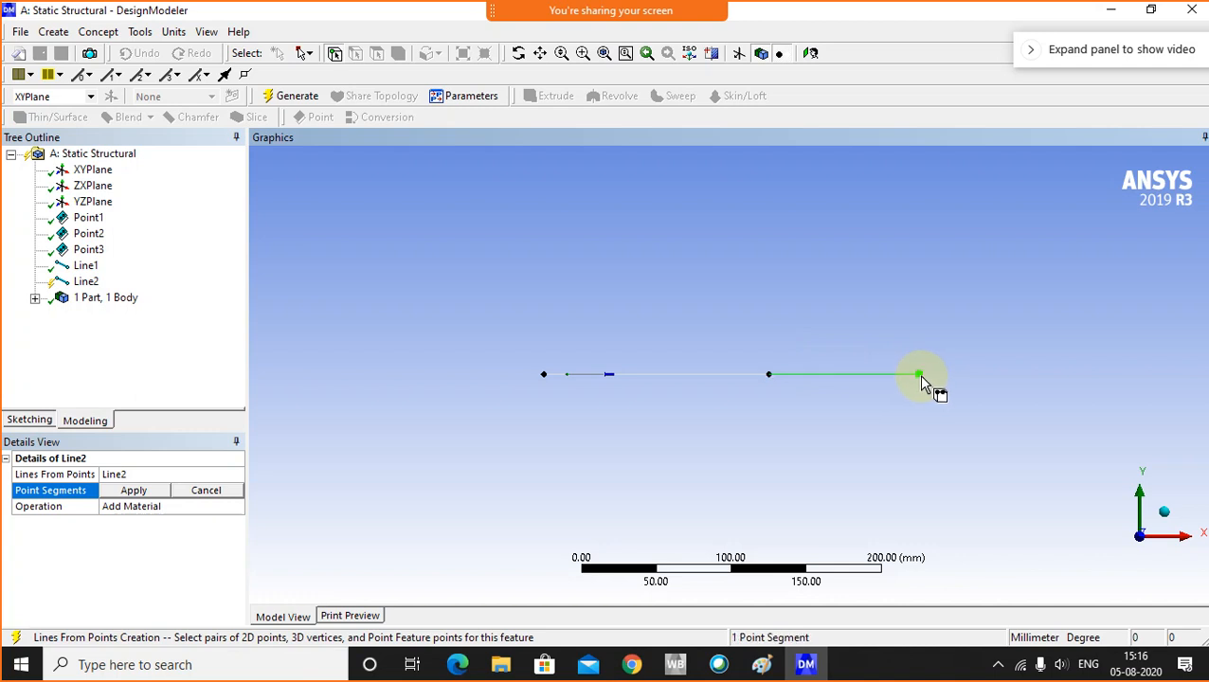
{"action": "left_click", "coordinate": [133, 490]}
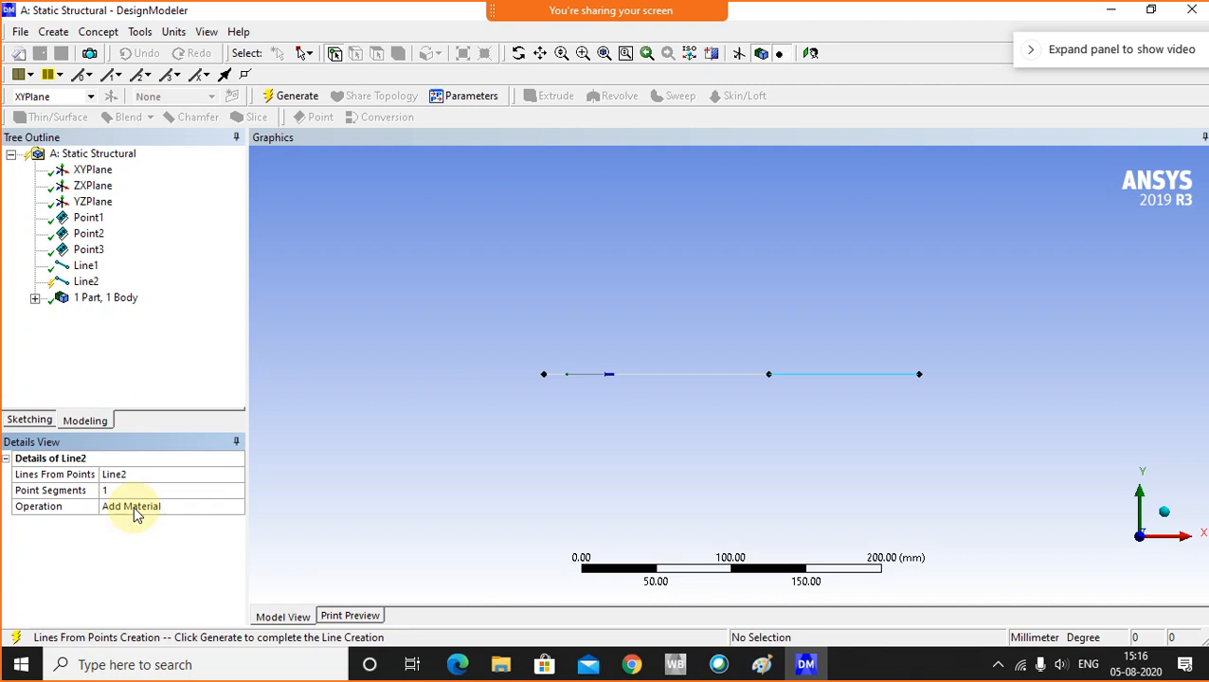
{"action": "left_click", "coordinate": [235, 508]}
{"action": "left_click", "coordinate": [236, 507]}
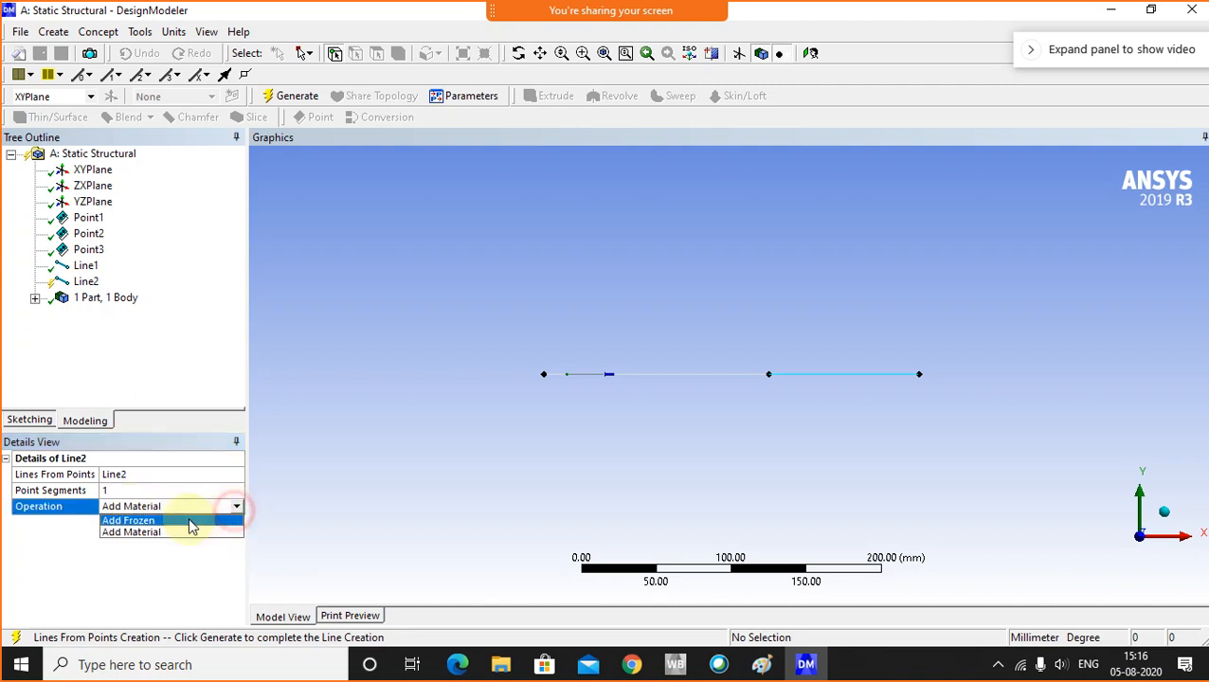
{"action": "left_click", "coordinate": [147, 522]}
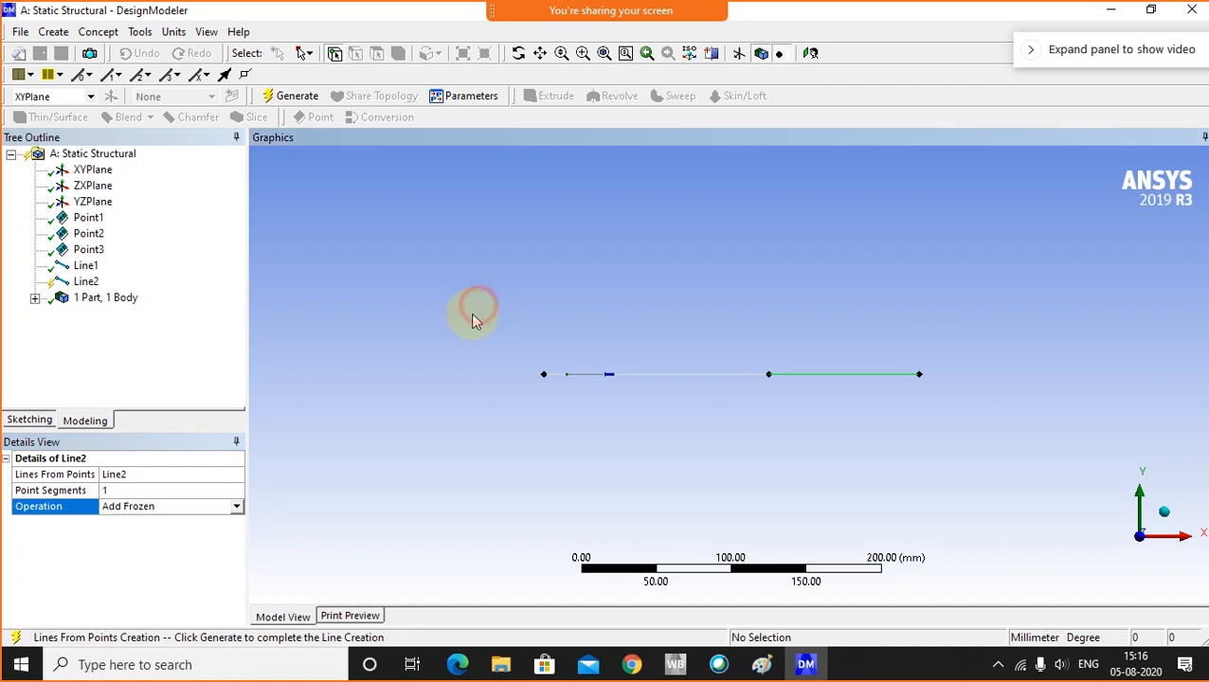
{"action": "left_click", "coordinate": [301, 96]}
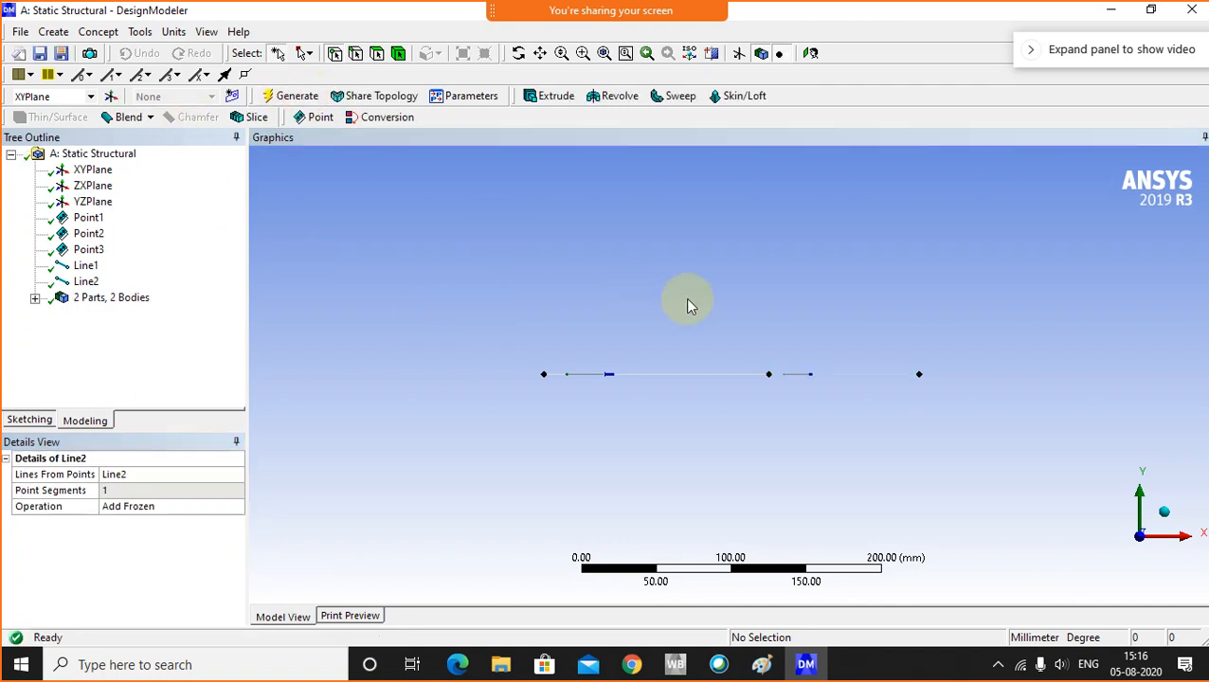
{"action": "left_click", "coordinate": [704, 261]}
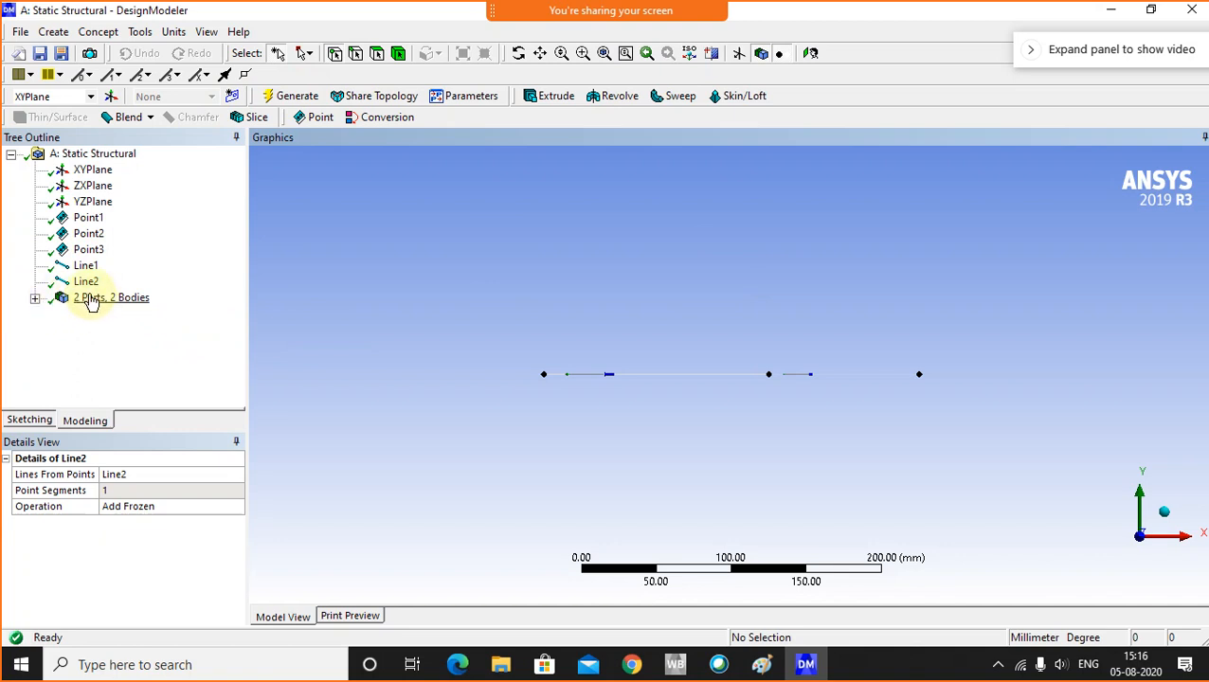
- Combine the two line bodies into a single new part
{"action": "mouse_move", "coordinate": [668, 671]}
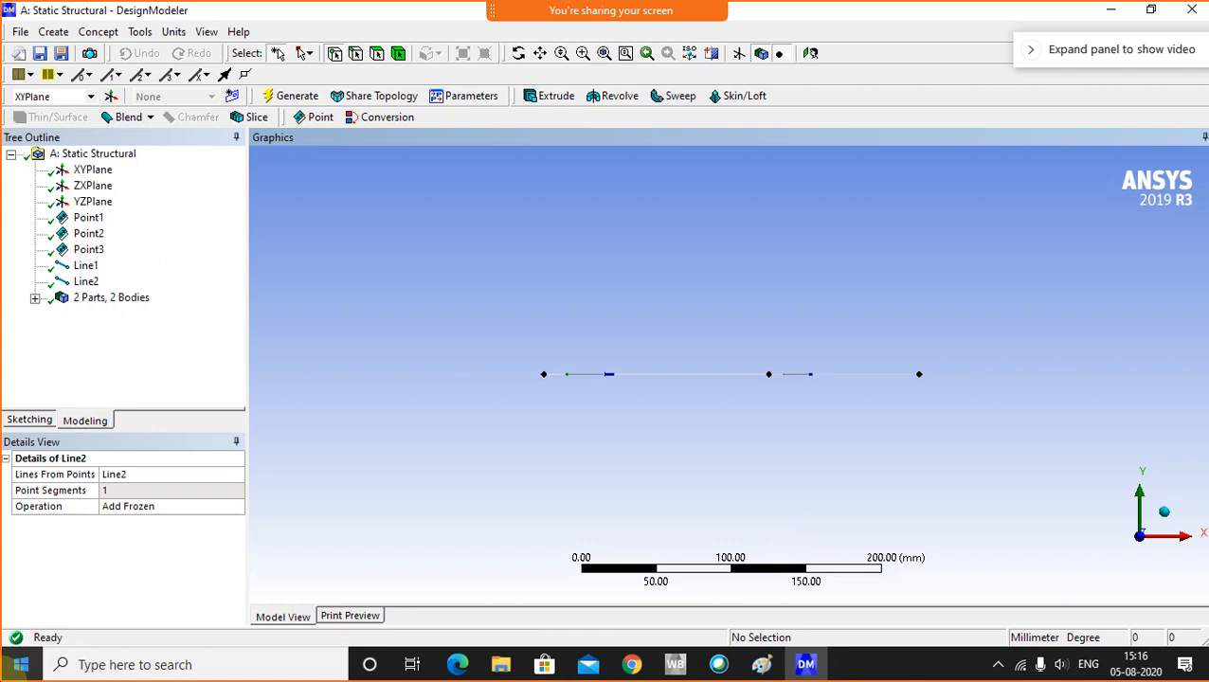
{"action": "left_click", "coordinate": [34, 298]}
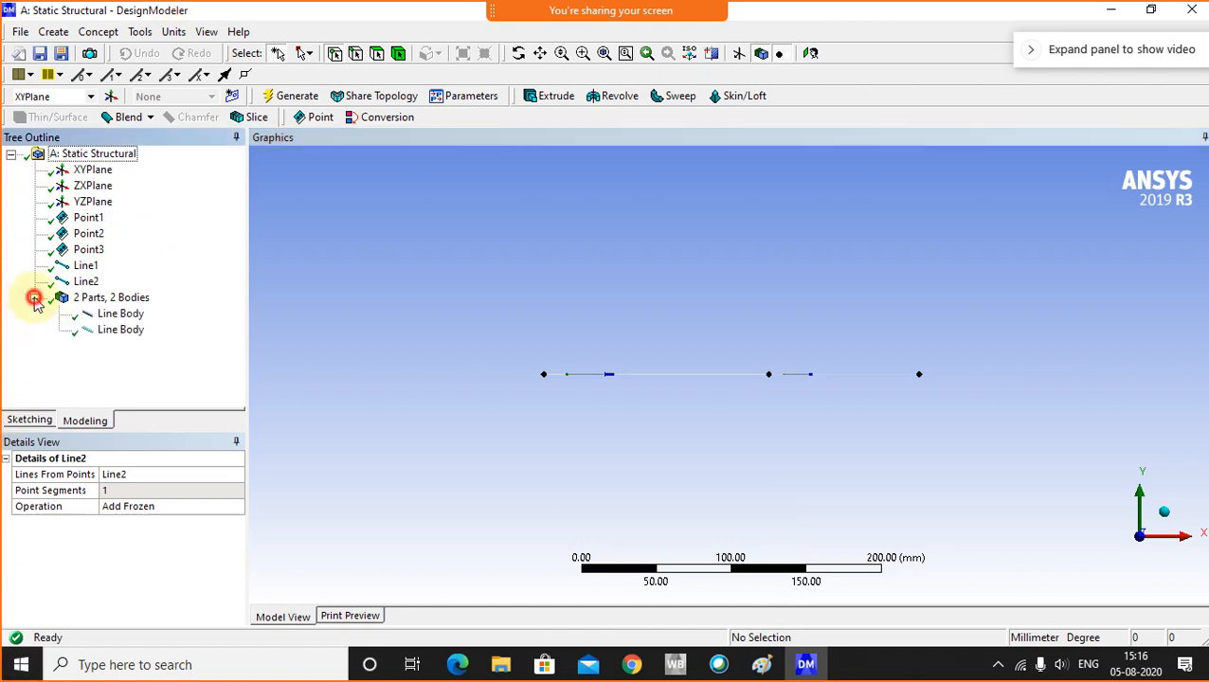
{"action": "left_click", "coordinate": [98, 315]}
{"action": "left_click", "coordinate": [118, 330], "text": "ctrl"}
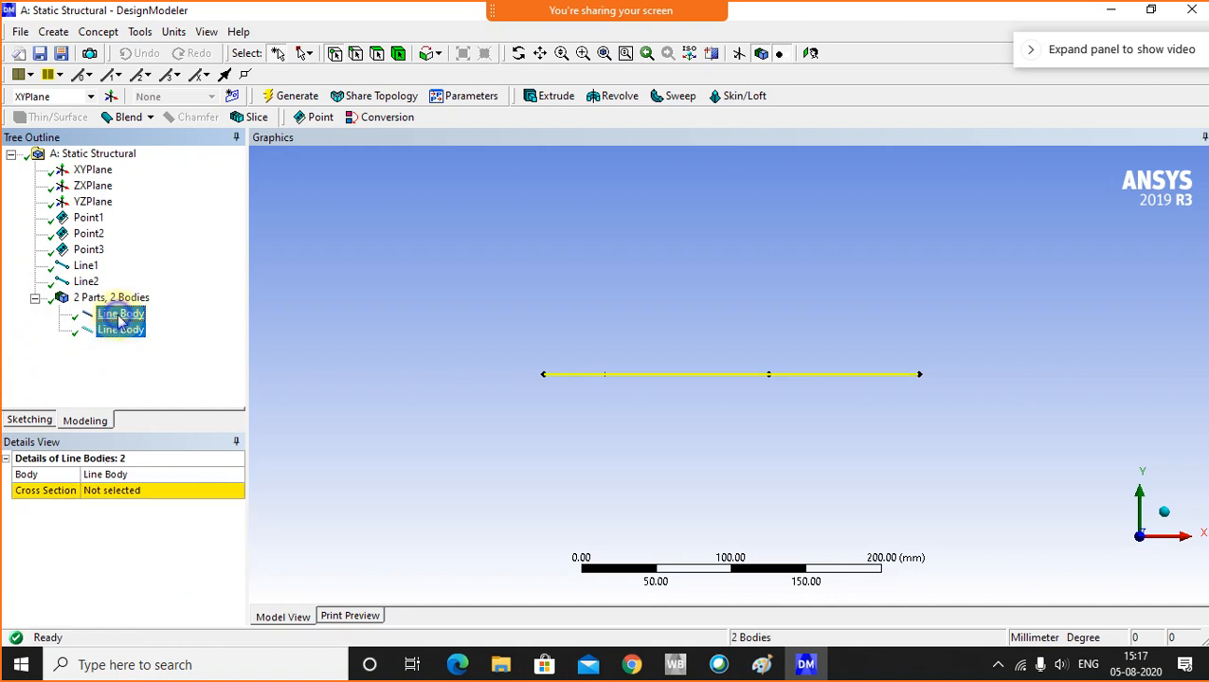
{"action": "right_click", "coordinate": [120, 323]}
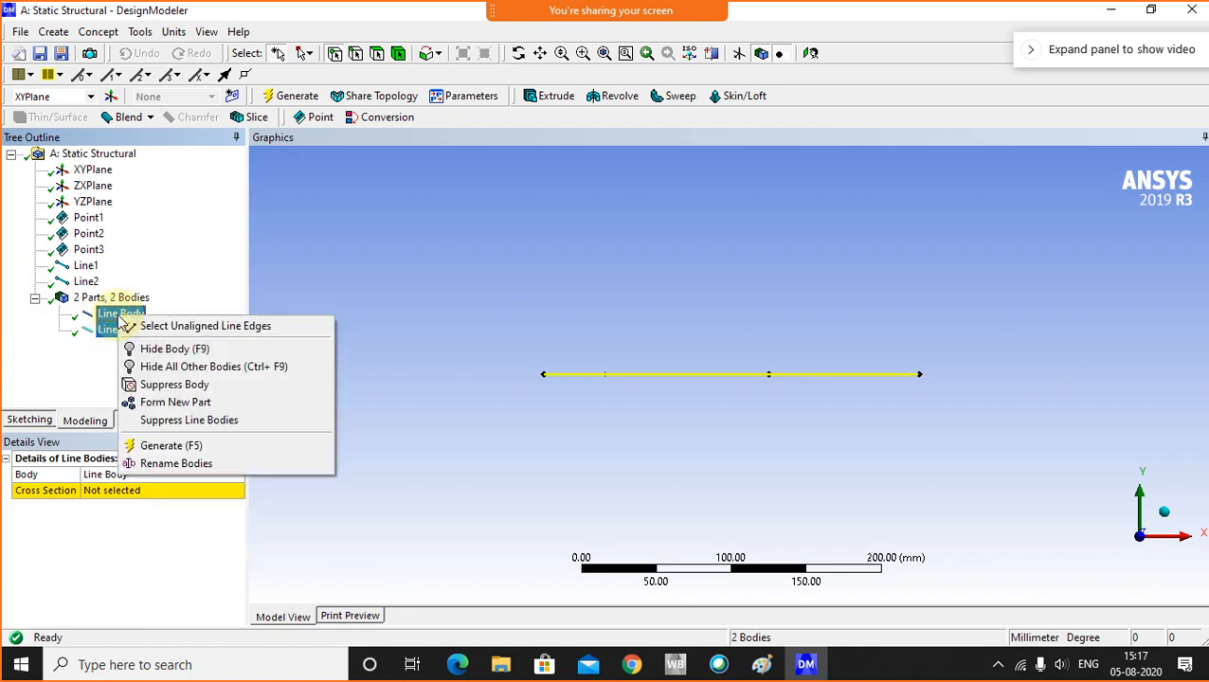
{"action": "left_click", "coordinate": [183, 406]}
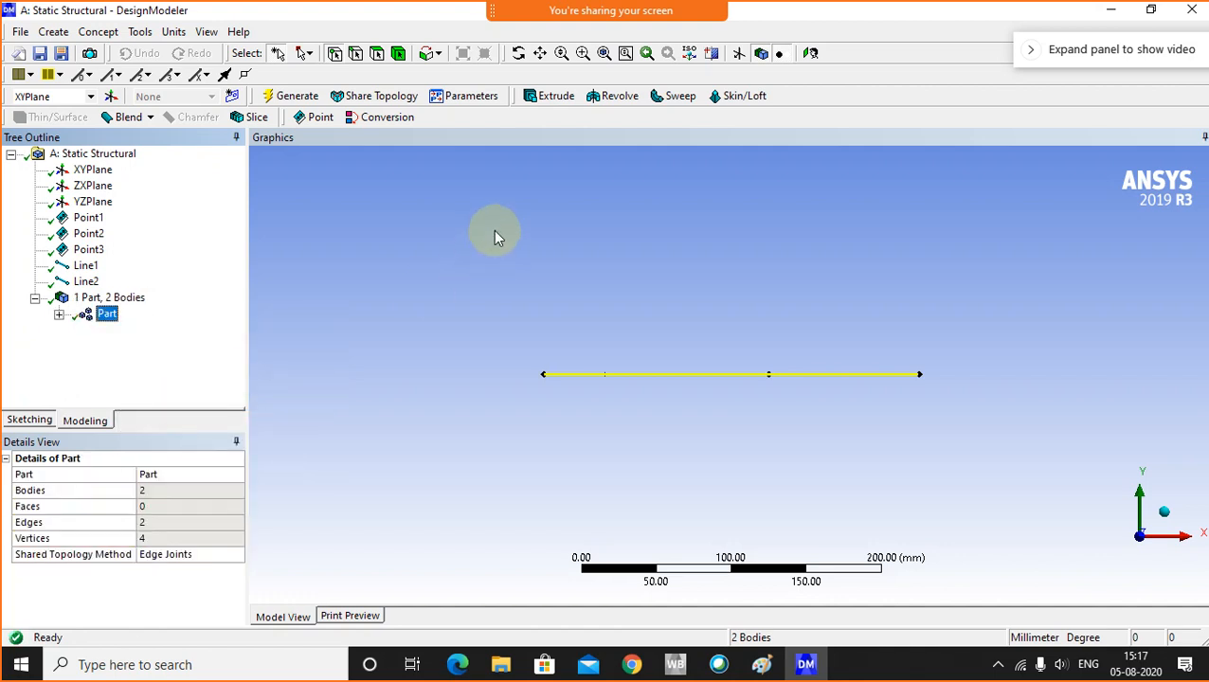
- Examine the details of both line bodies inside the part, then switch to Paint to check the bar diameters in the sketch
{"action": "left_click", "coordinate": [59, 313]}
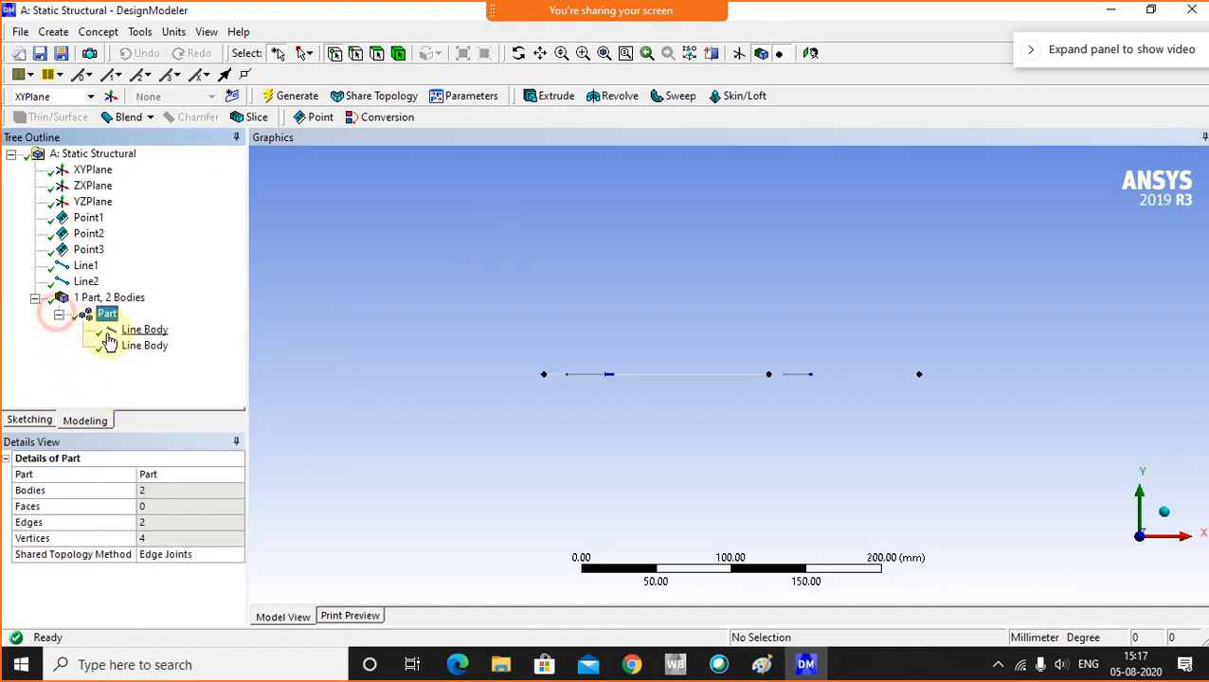
{"action": "left_click", "coordinate": [139, 332]}
{"action": "left_click", "coordinate": [144, 345]}
{"action": "left_click", "coordinate": [305, 316]}
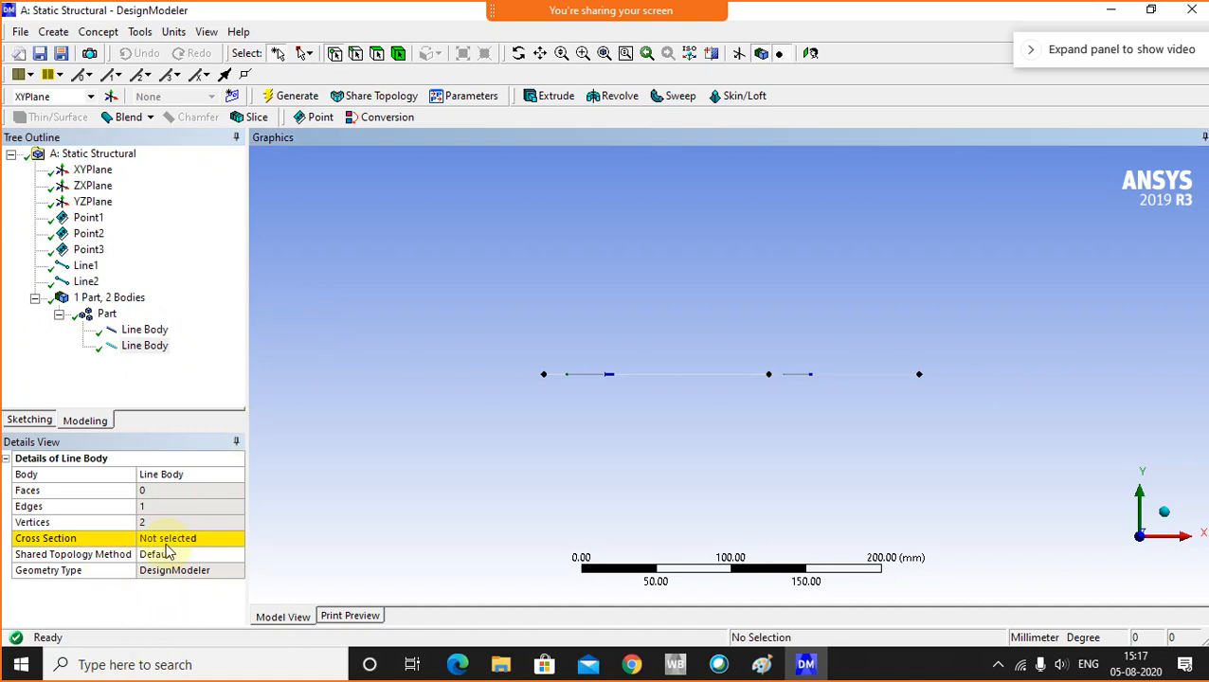
{"action": "left_click", "coordinate": [762, 664]}
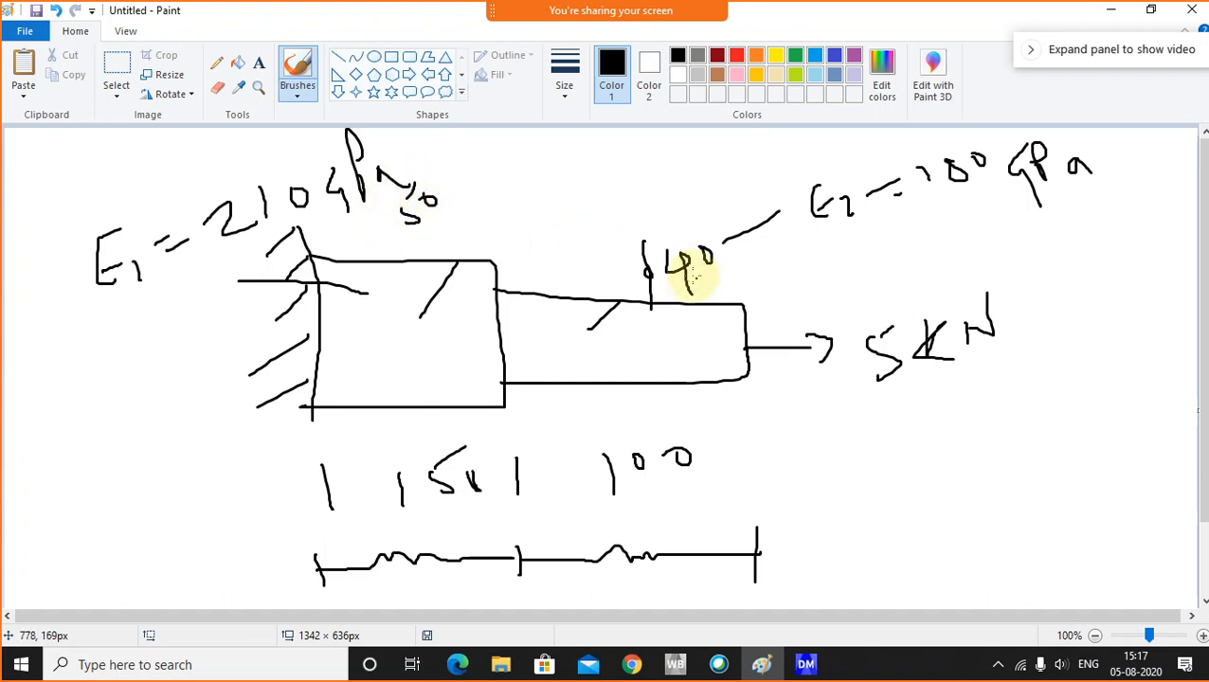
- Return to DesignModeler, create a circular cross section with a radius of 25 mm and fit it in view
{"action": "left_click", "coordinate": [806, 664]}
{"action": "left_click", "coordinate": [101, 33]}
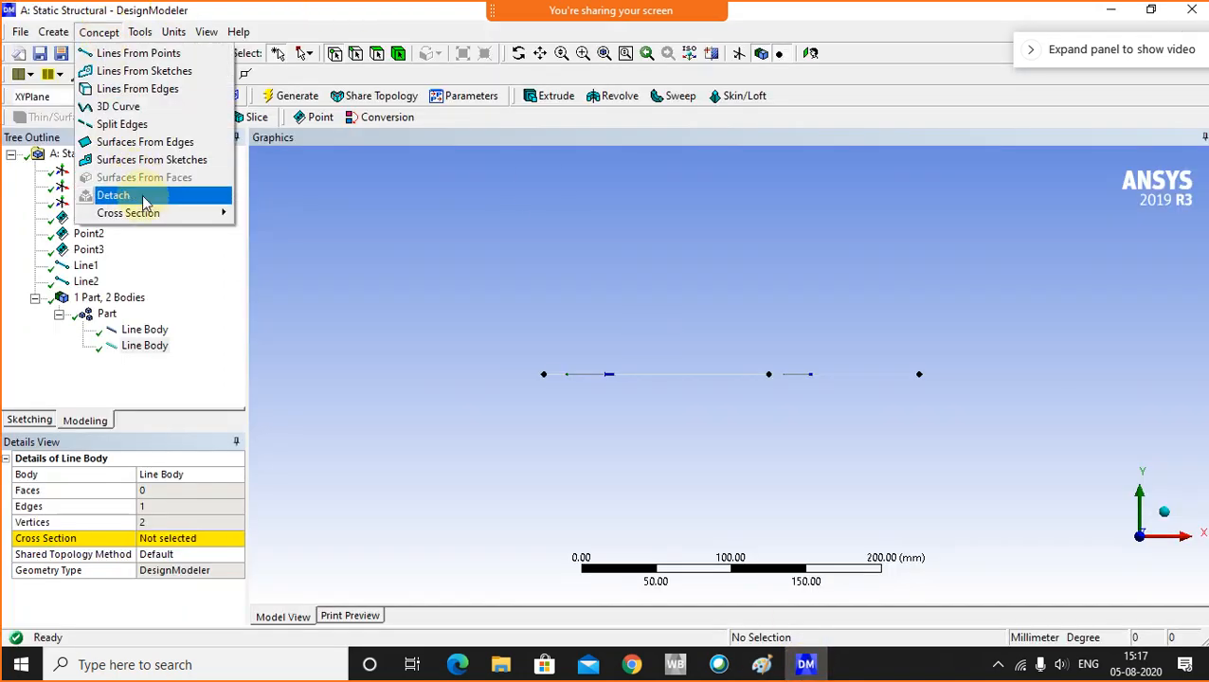
{"action": "mouse_move", "coordinate": [149, 213]}
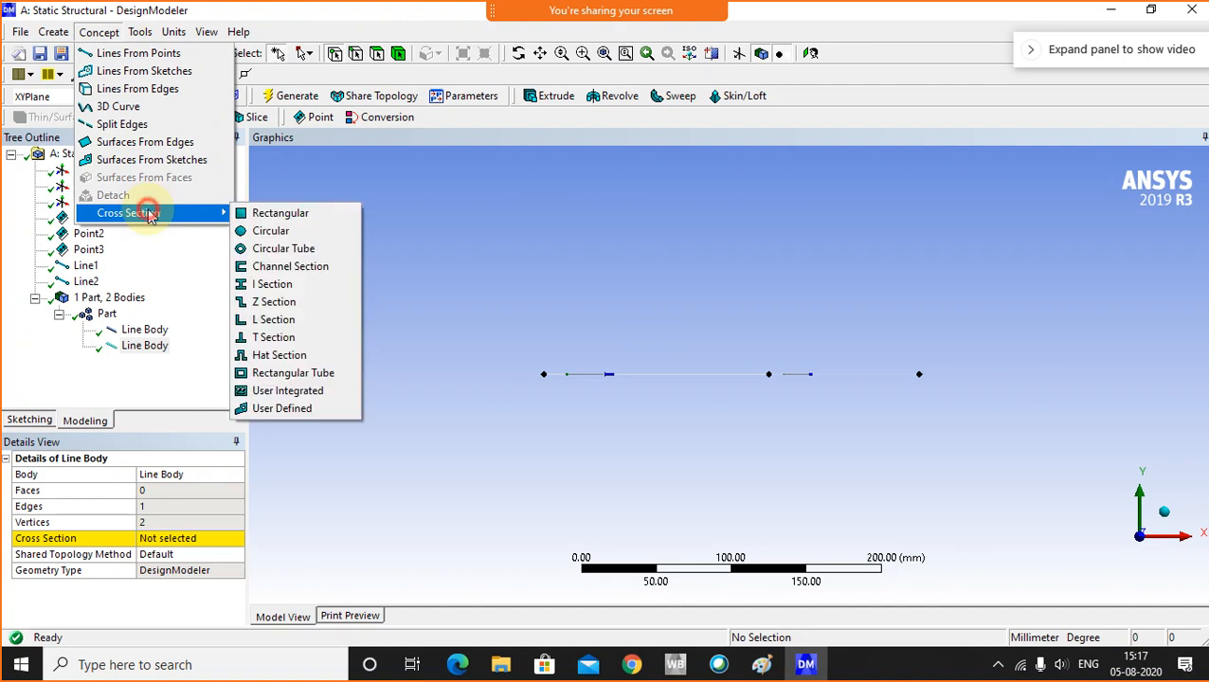
{"action": "left_click", "coordinate": [272, 233]}
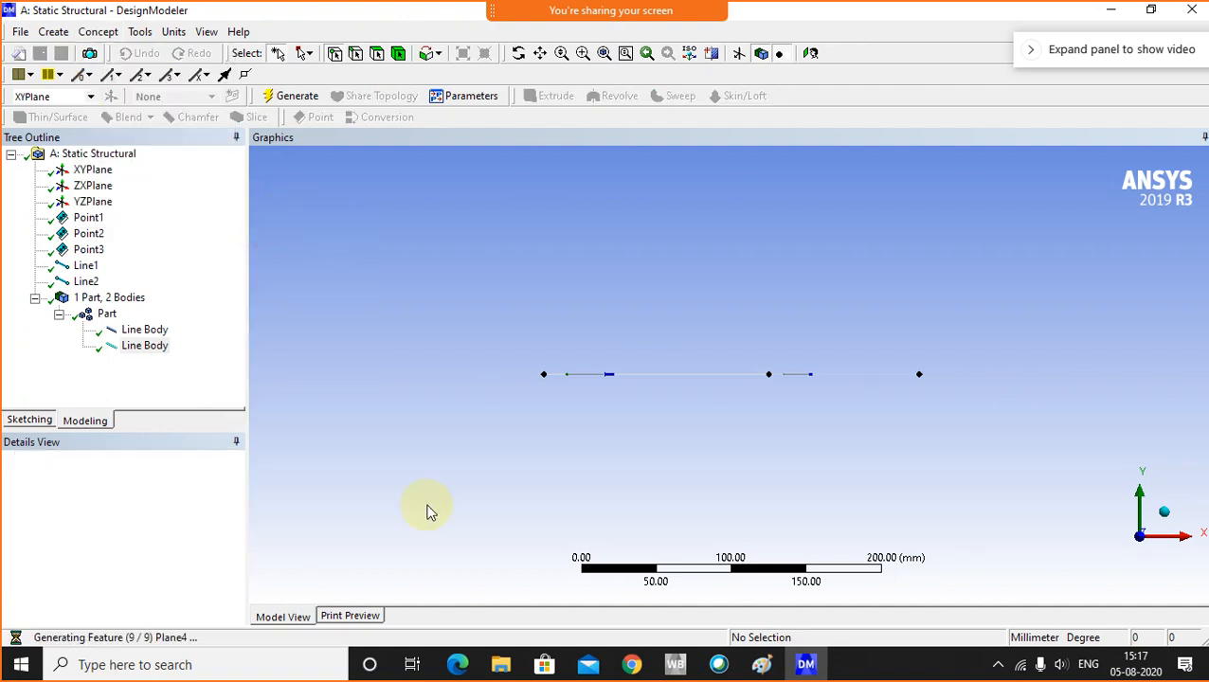
{"action": "left_click", "coordinate": [157, 524]}
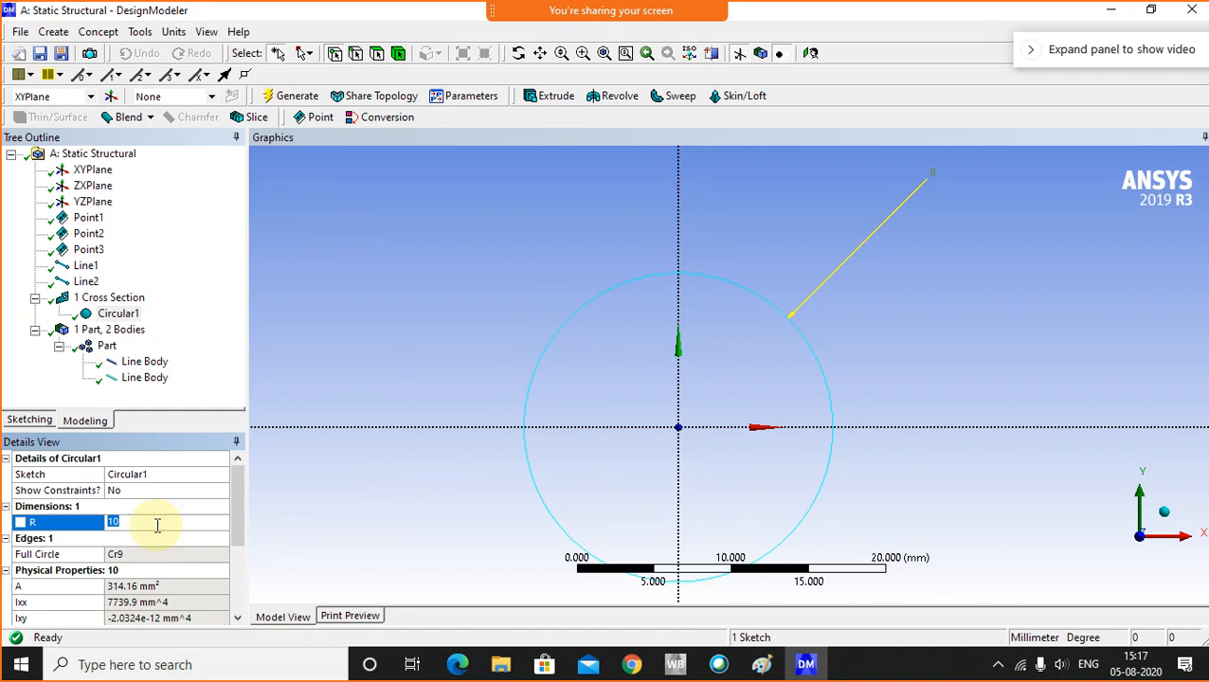
{"action": "type", "text": "25"}
{"action": "key", "text": "Return"}
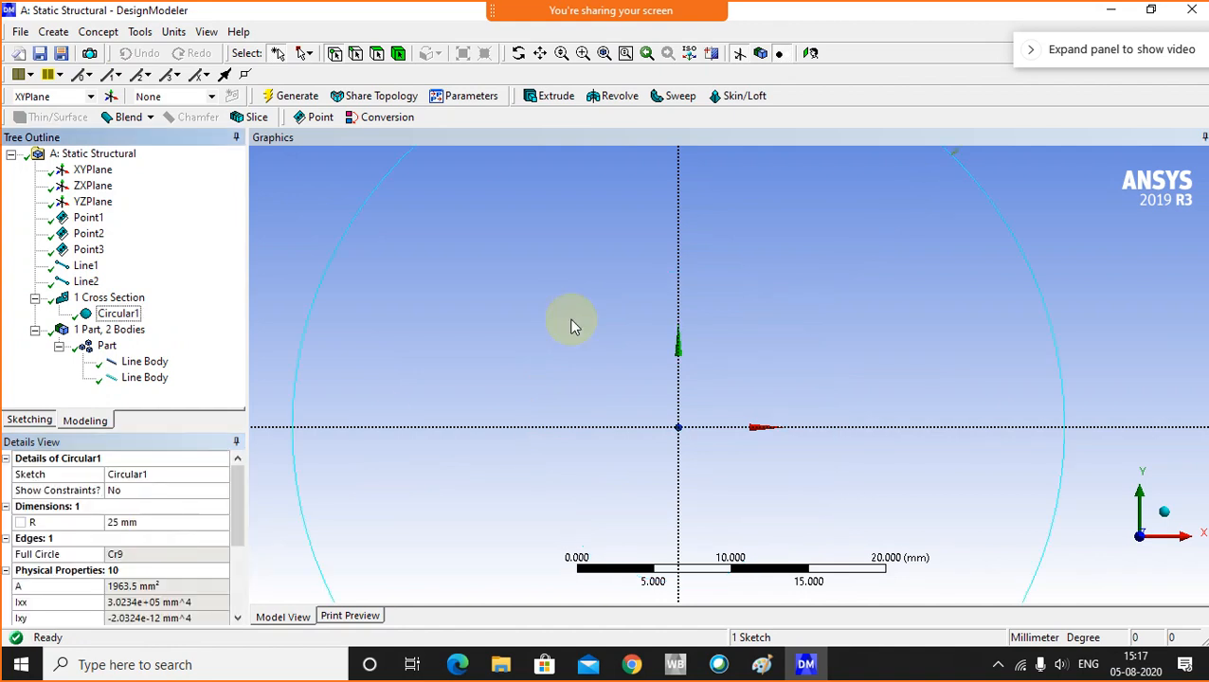
{"action": "left_click", "coordinate": [636, 262]}
{"action": "right_click", "coordinate": [483, 304]}
{"action": "left_click", "coordinate": [530, 515]}
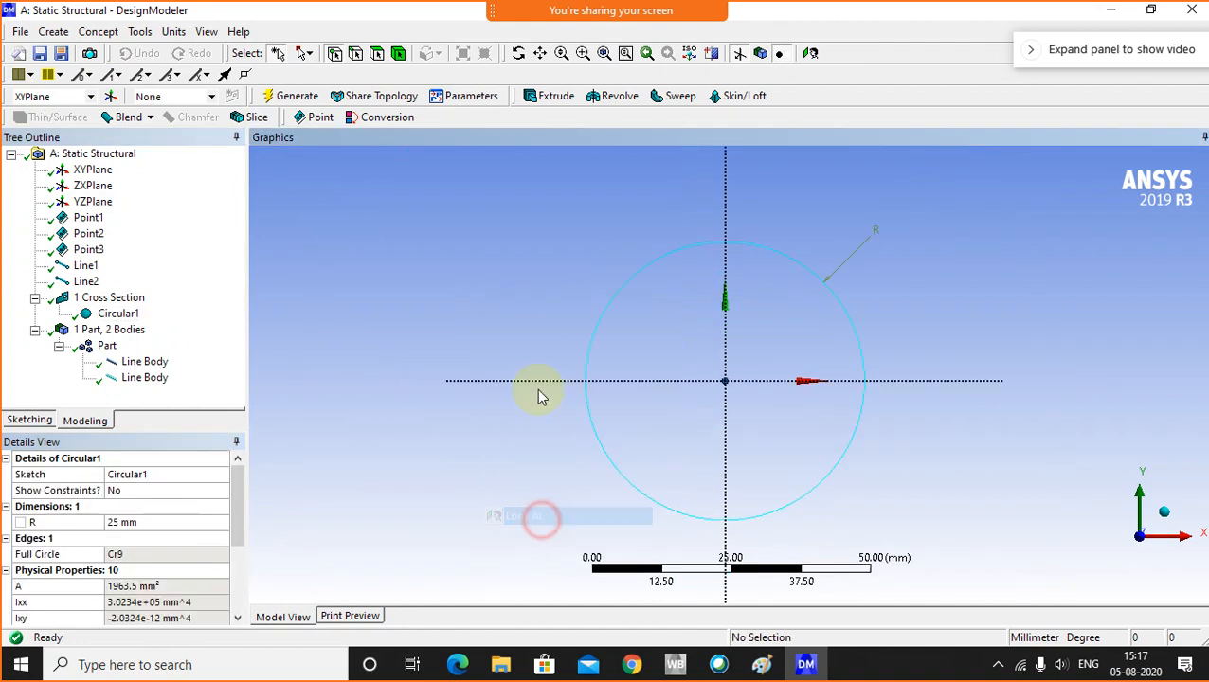
- Create a second circular cross section with a radius of 20 mm
{"action": "left_click", "coordinate": [95, 31]}
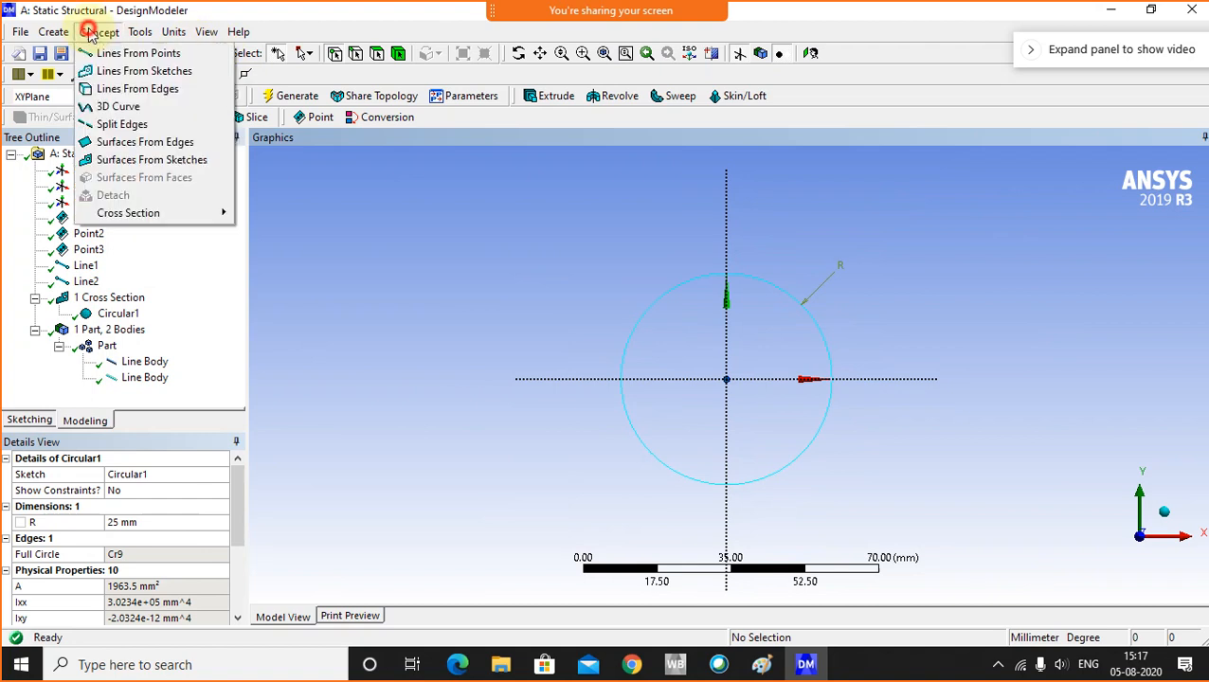
{"action": "left_click", "coordinate": [187, 213]}
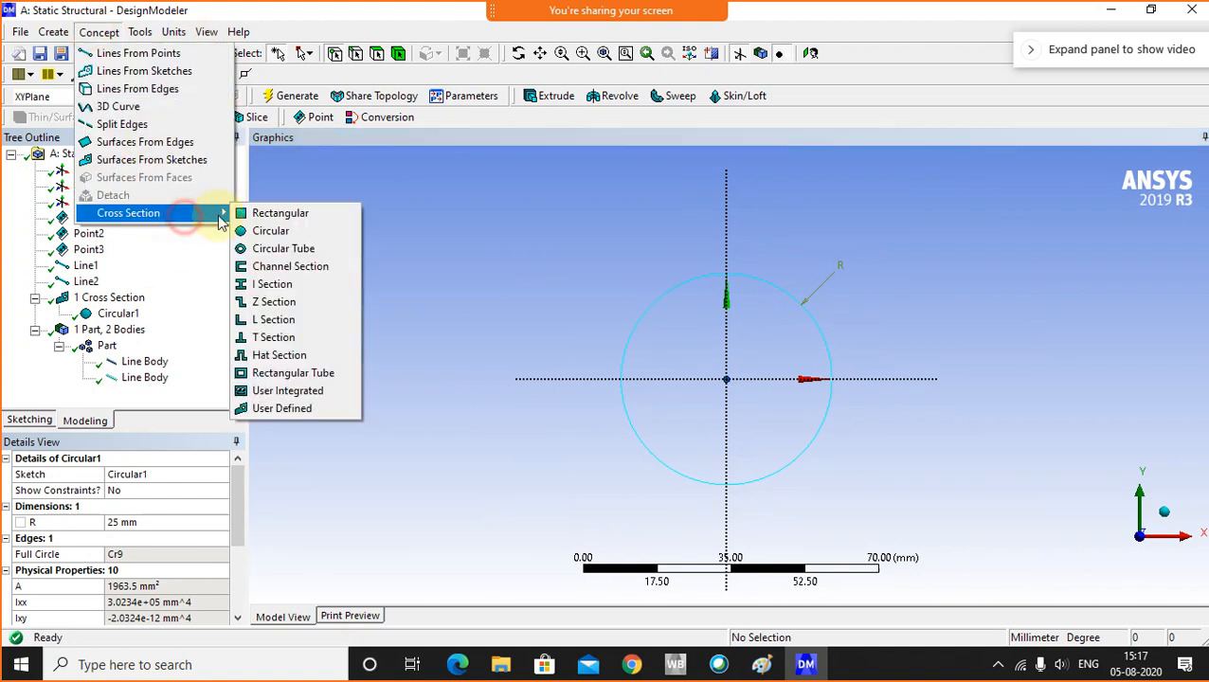
{"action": "left_click", "coordinate": [267, 231]}
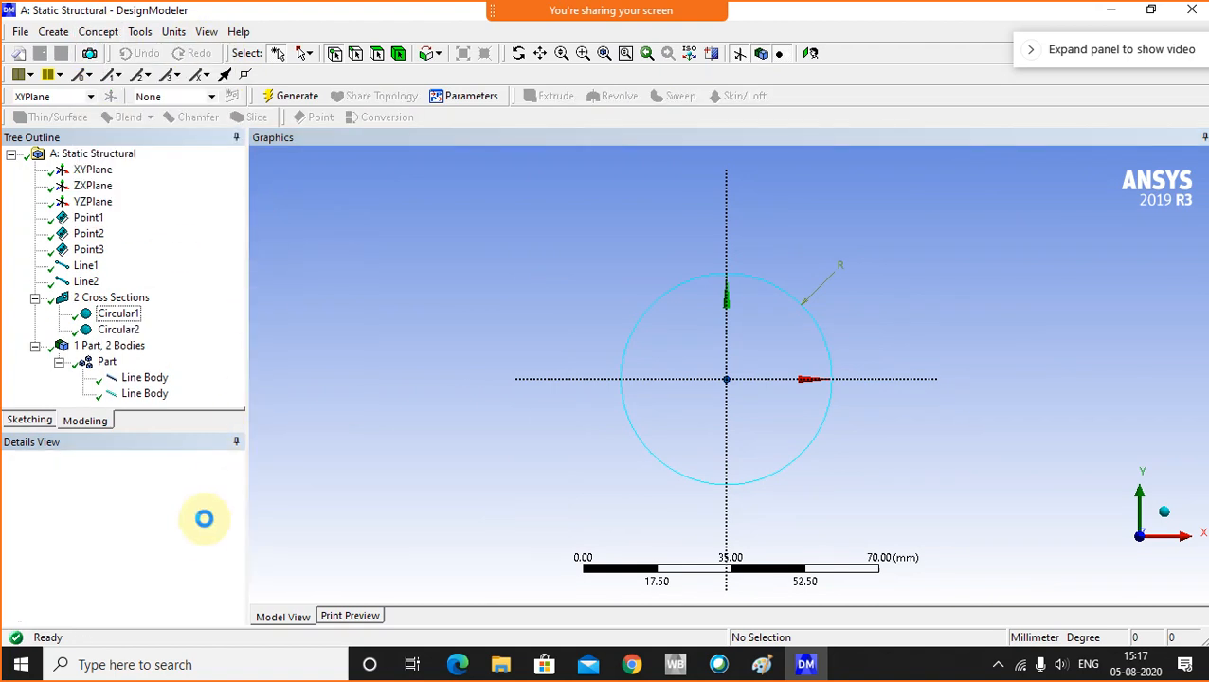
{"action": "left_click", "coordinate": [155, 524]}
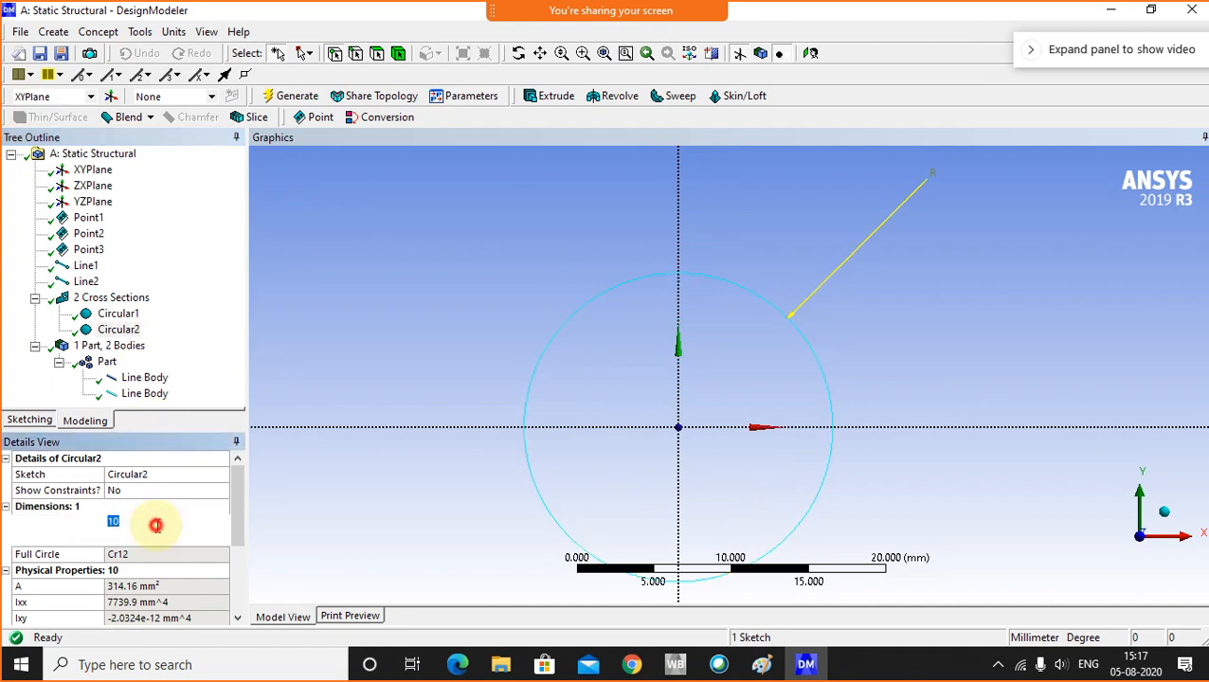
{"action": "type", "text": "2"}
{"action": "key", "text": "Return"}
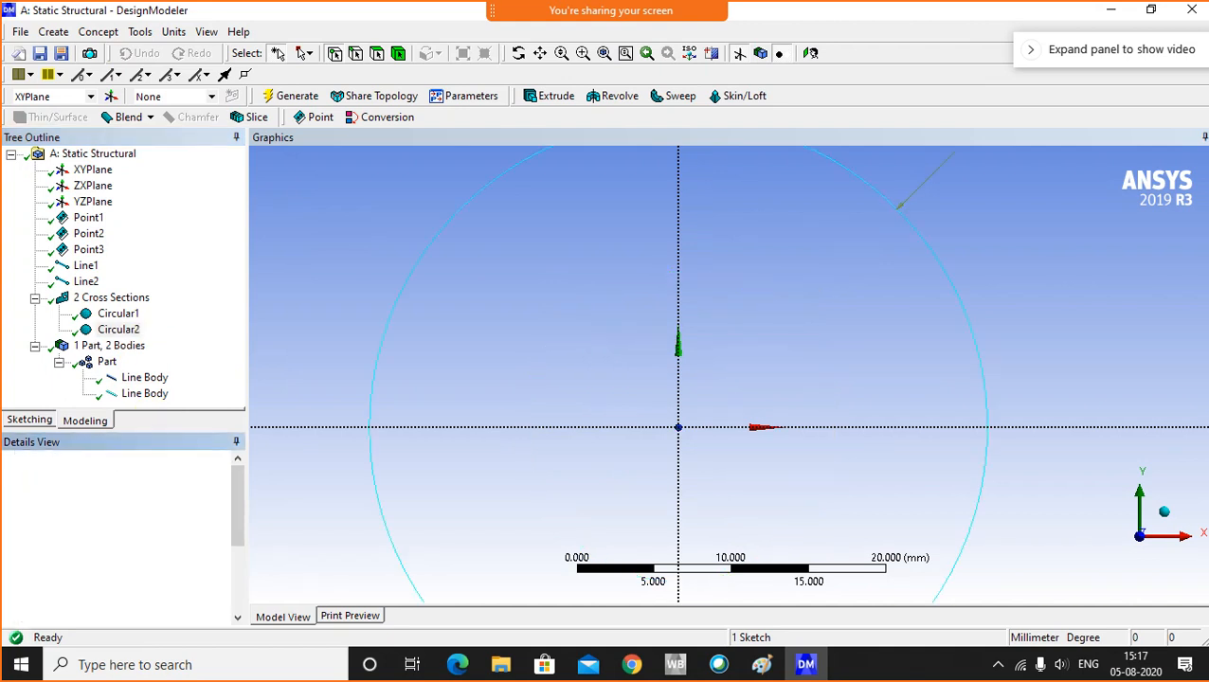
{"action": "right_click", "coordinate": [459, 320]}
{"action": "left_click", "coordinate": [523, 528]}
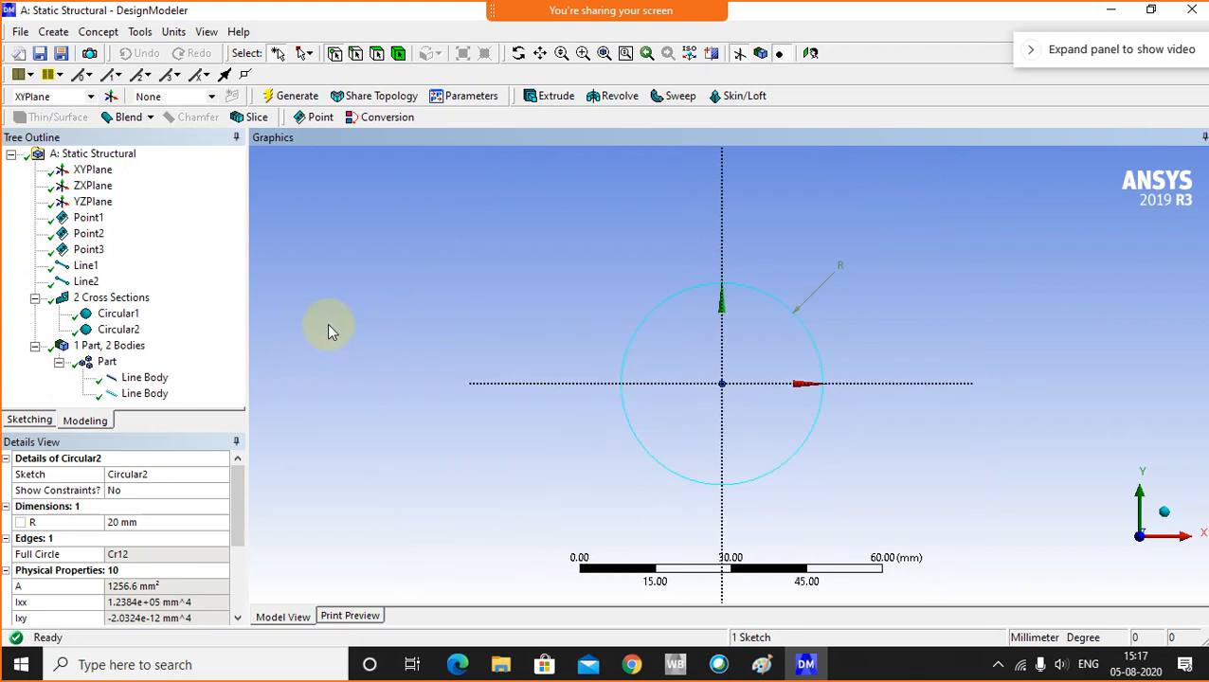
- Assign the Circular1 cross section to the first line body, from the origin to the 150 mm point
{"action": "left_click", "coordinate": [137, 381]}
{"action": "left_click", "coordinate": [239, 538]}
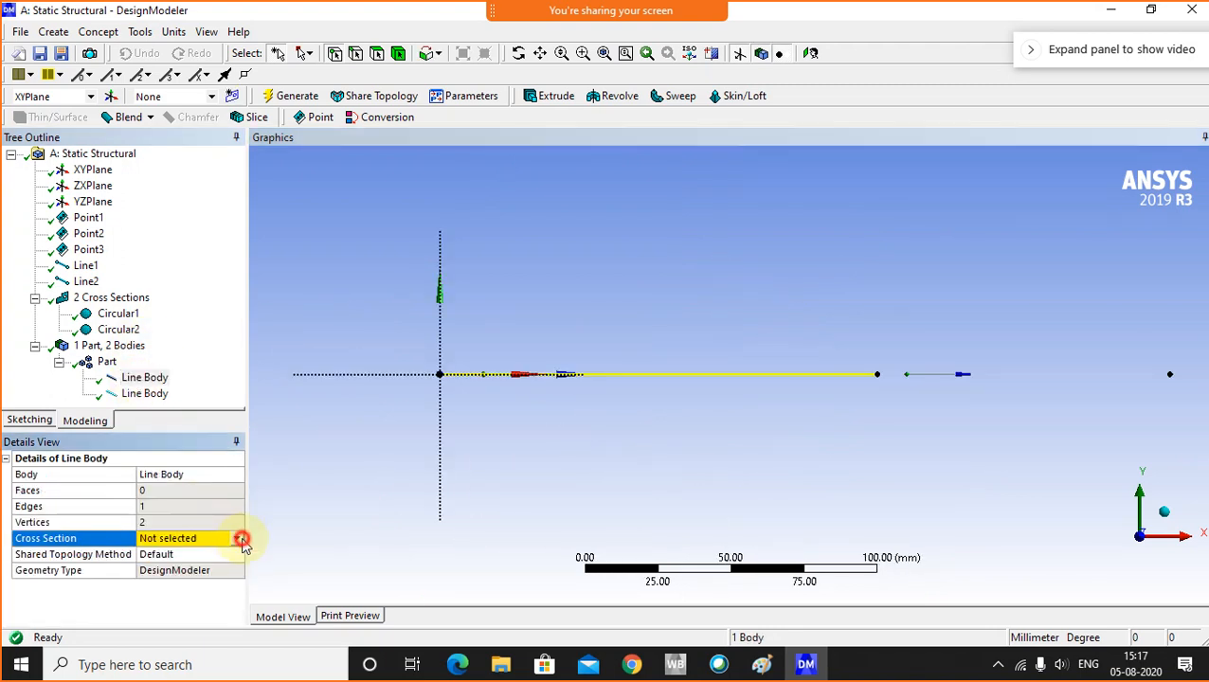
{"action": "left_click", "coordinate": [161, 564]}
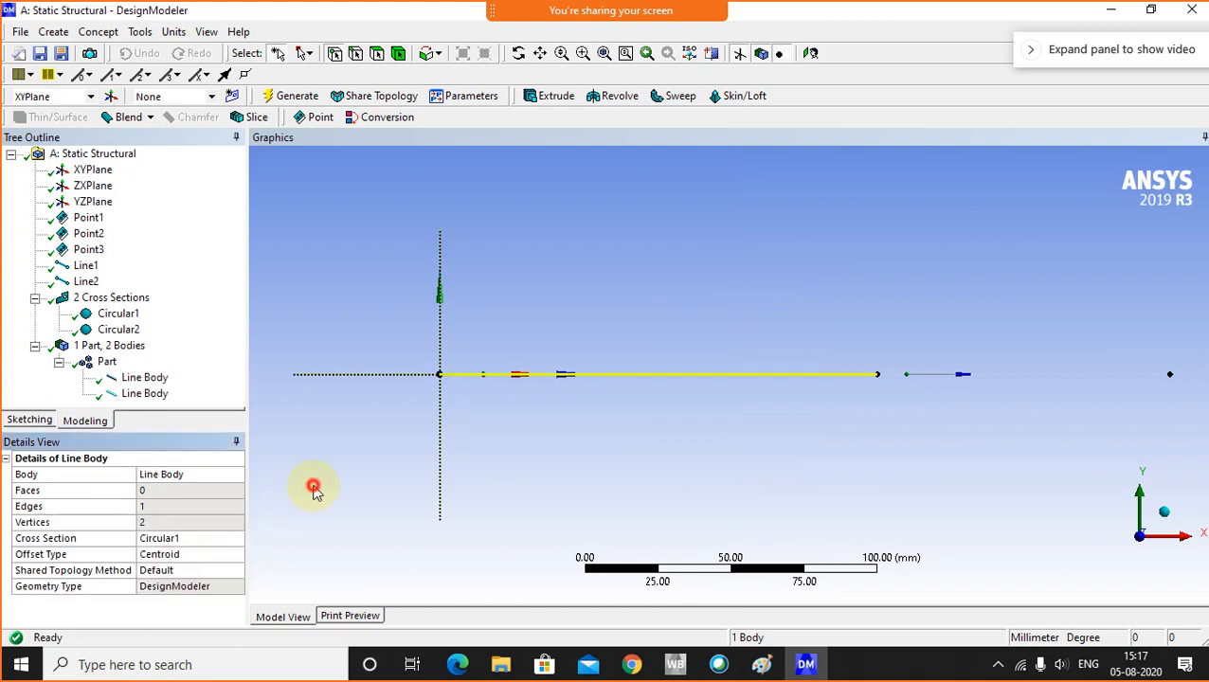
{"action": "left_click", "coordinate": [313, 488]}
- Assign the Circular2 cross section to the second line body, between the 150 mm and 250 mm points
{"action": "left_click", "coordinate": [156, 395]}
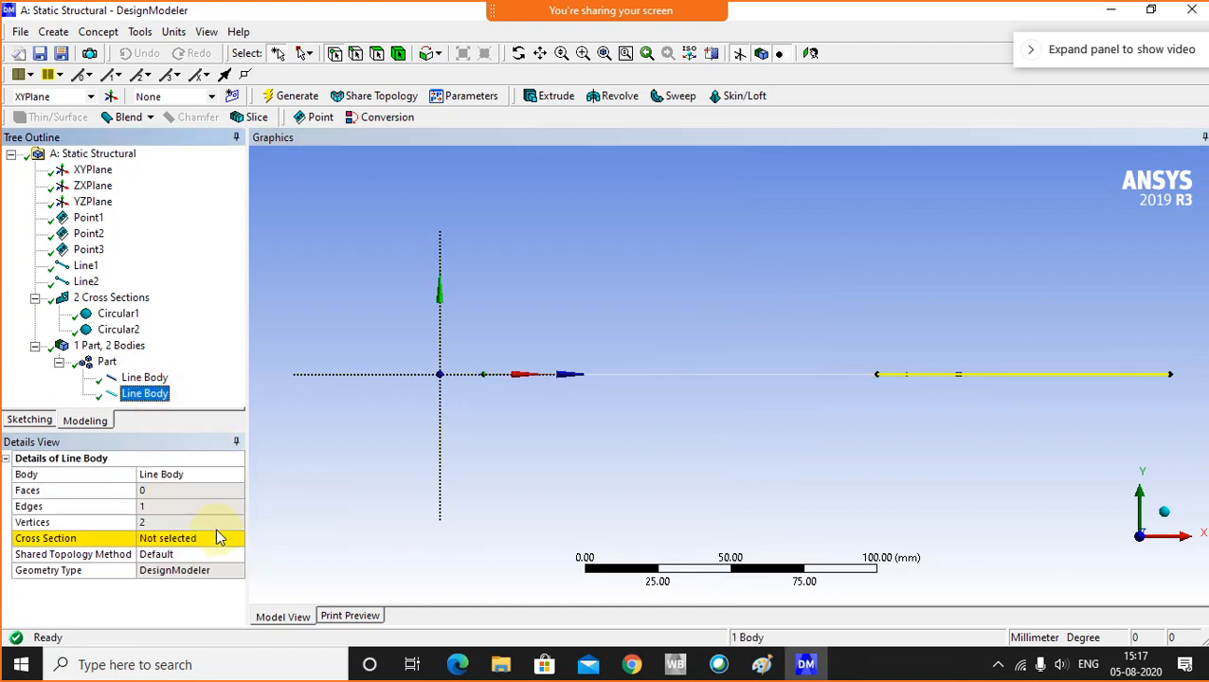
{"action": "left_click", "coordinate": [238, 541]}
{"action": "left_click", "coordinate": [238, 539]}
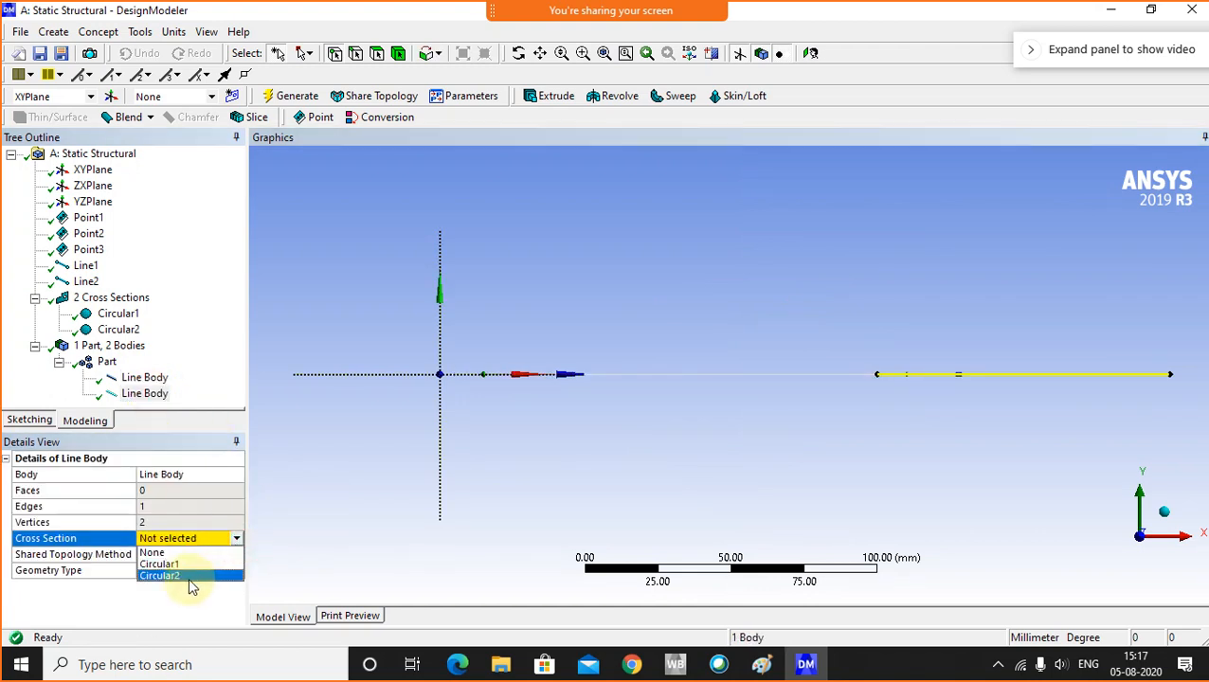
{"action": "left_click", "coordinate": [190, 578]}
{"action": "left_click", "coordinate": [527, 322]}
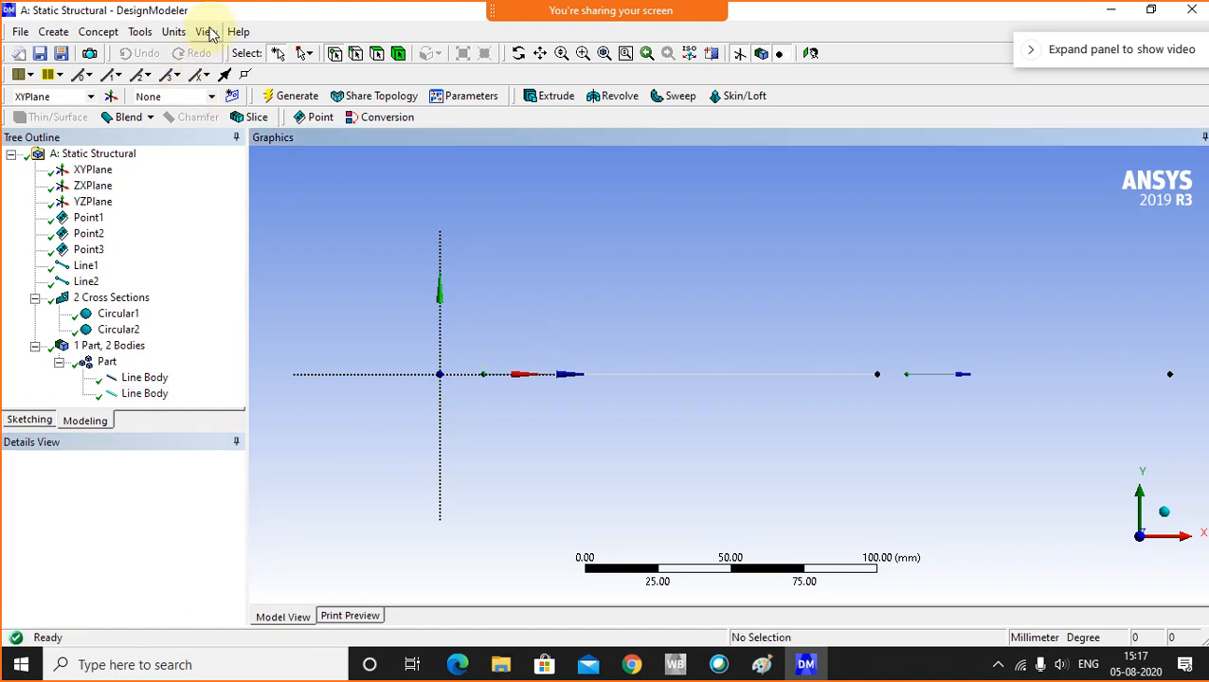
- Turn on the display of Cross Section Solids and look at the stepped bar in isometric view
{"action": "left_click", "coordinate": [208, 32]}
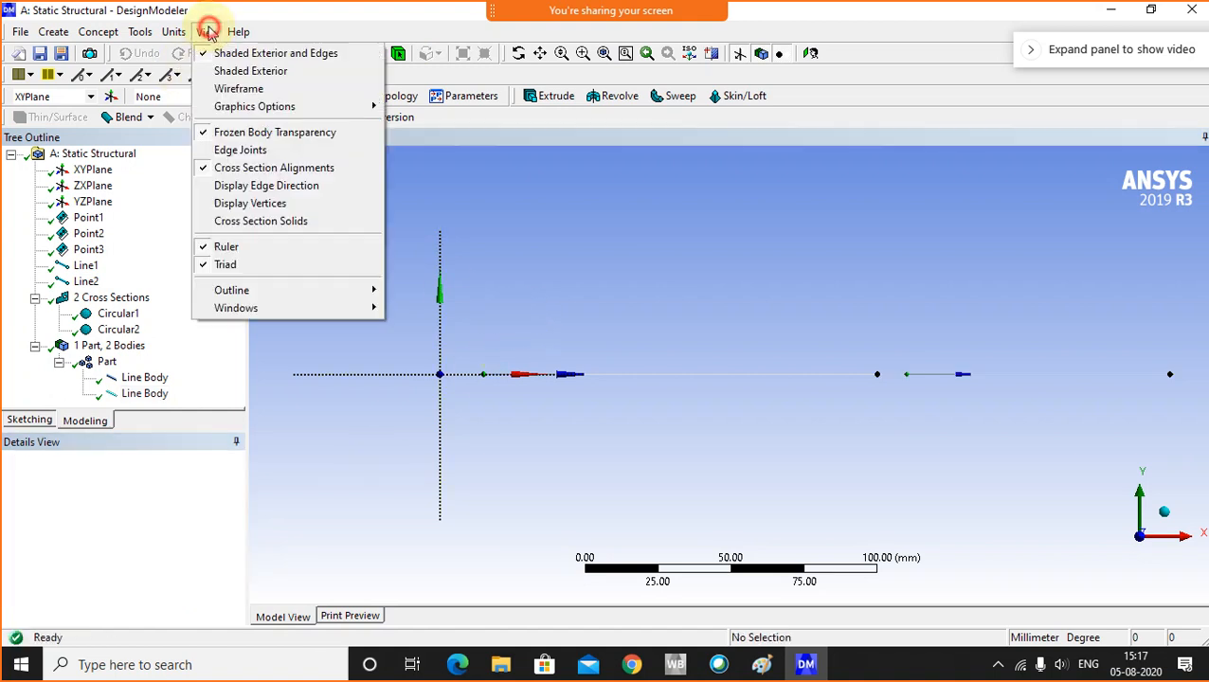
{"action": "left_click", "coordinate": [263, 227]}
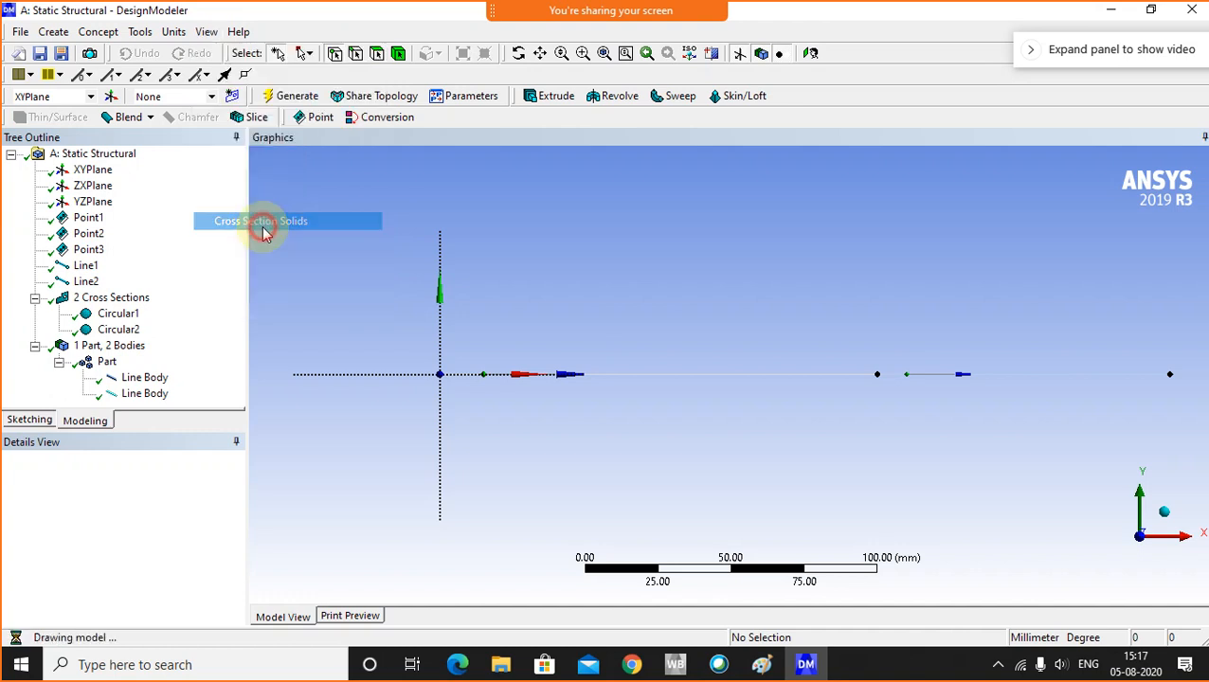
{"action": "left_click", "coordinate": [1165, 513]}
{"action": "scroll", "coordinate": [1057, 418], "scroll_direction": "down", "scroll_amount": 3}
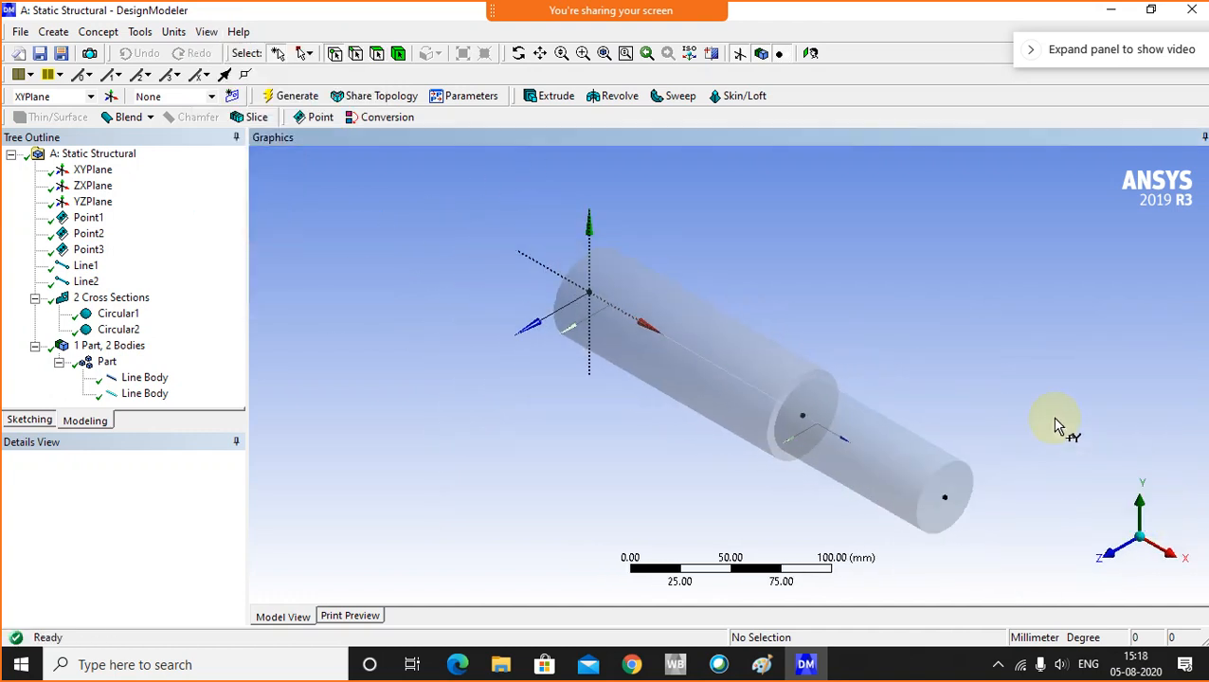
{"action": "scroll", "coordinate": [1057, 418], "scroll_direction": "down", "scroll_amount": 1}
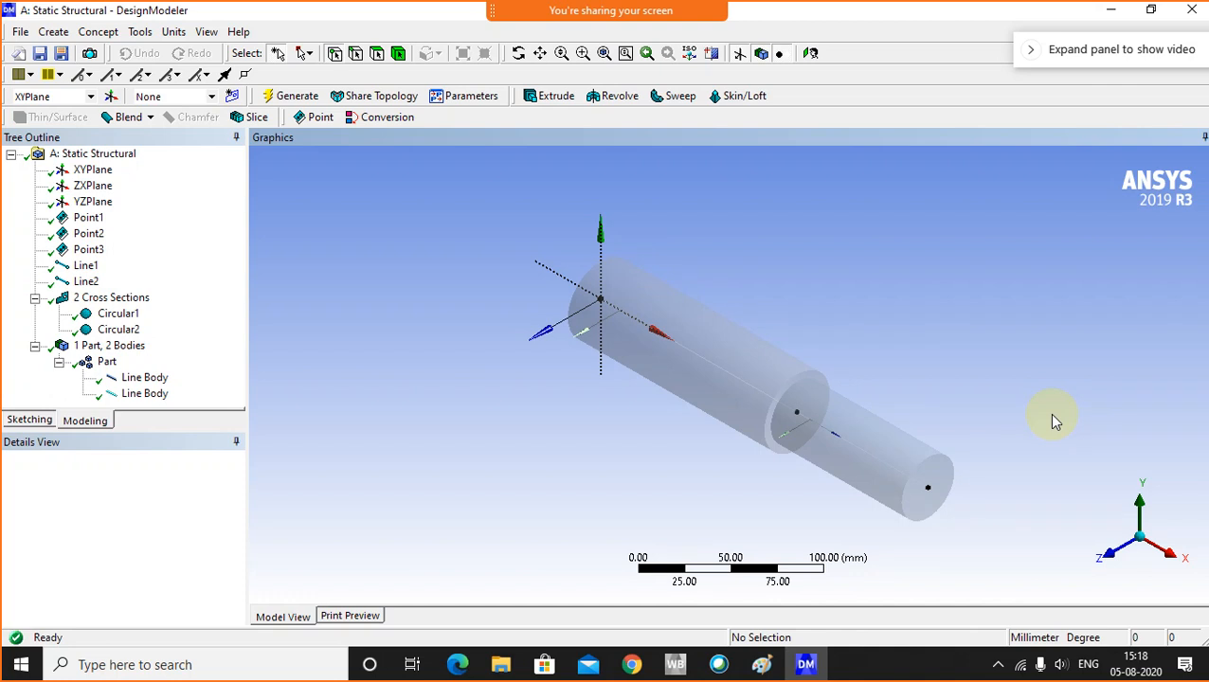
{"action": "left_click", "coordinate": [771, 245]}
{"action": "scroll", "coordinate": [820, 329], "scroll_direction": "down", "scroll_amount": 2}
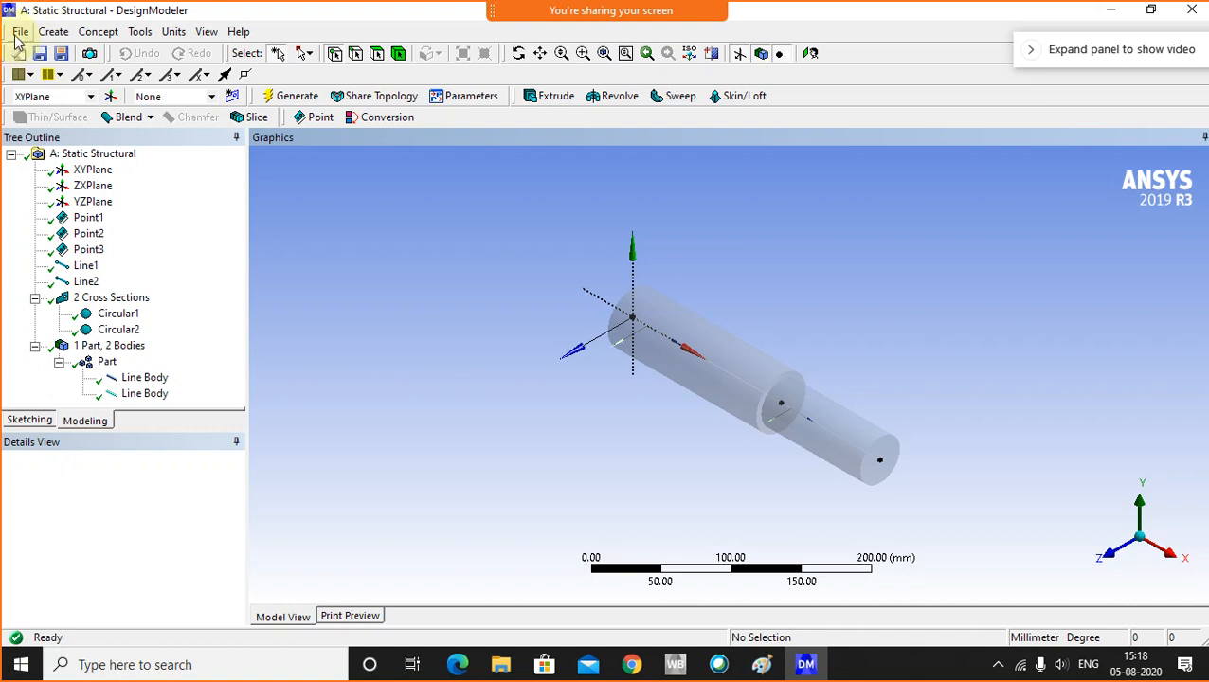
- Close DesignModeler and switch to the Workbench project
{"action": "left_click", "coordinate": [19, 33]}
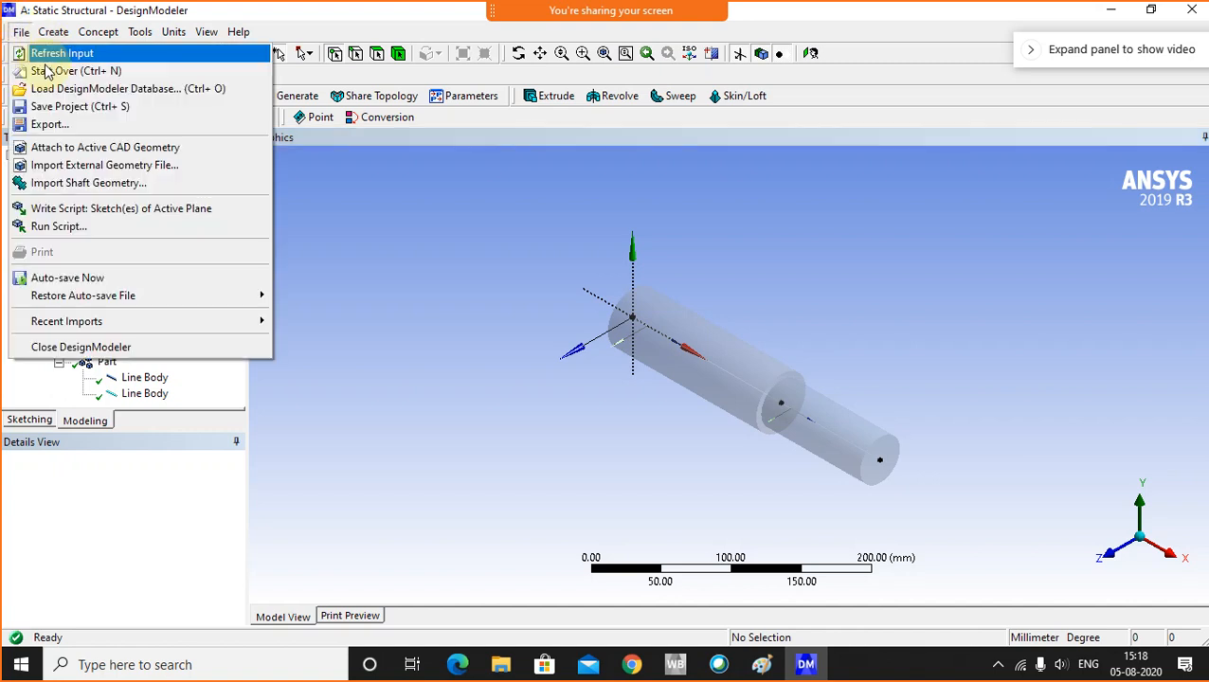
{"action": "left_click", "coordinate": [95, 347]}
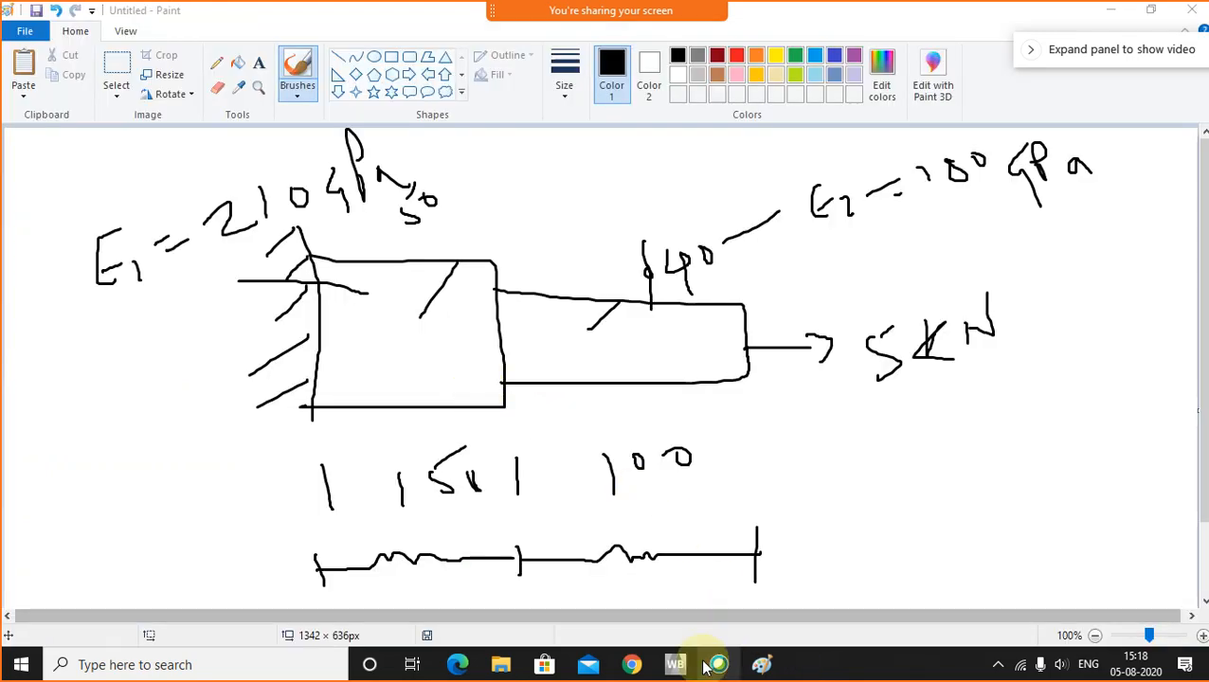
{"action": "left_click", "coordinate": [678, 664]}
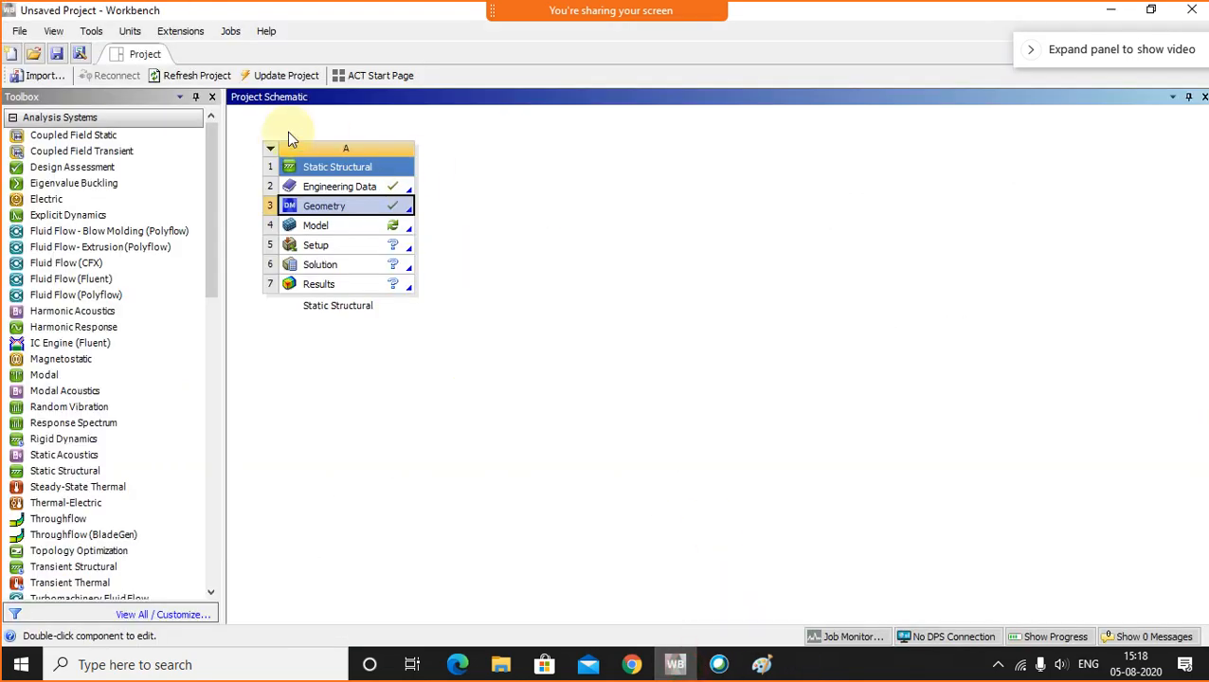
- Open the Engineering Data of the Static Structural system and add a new material named Material 1
{"action": "double_click", "coordinate": [322, 189]}
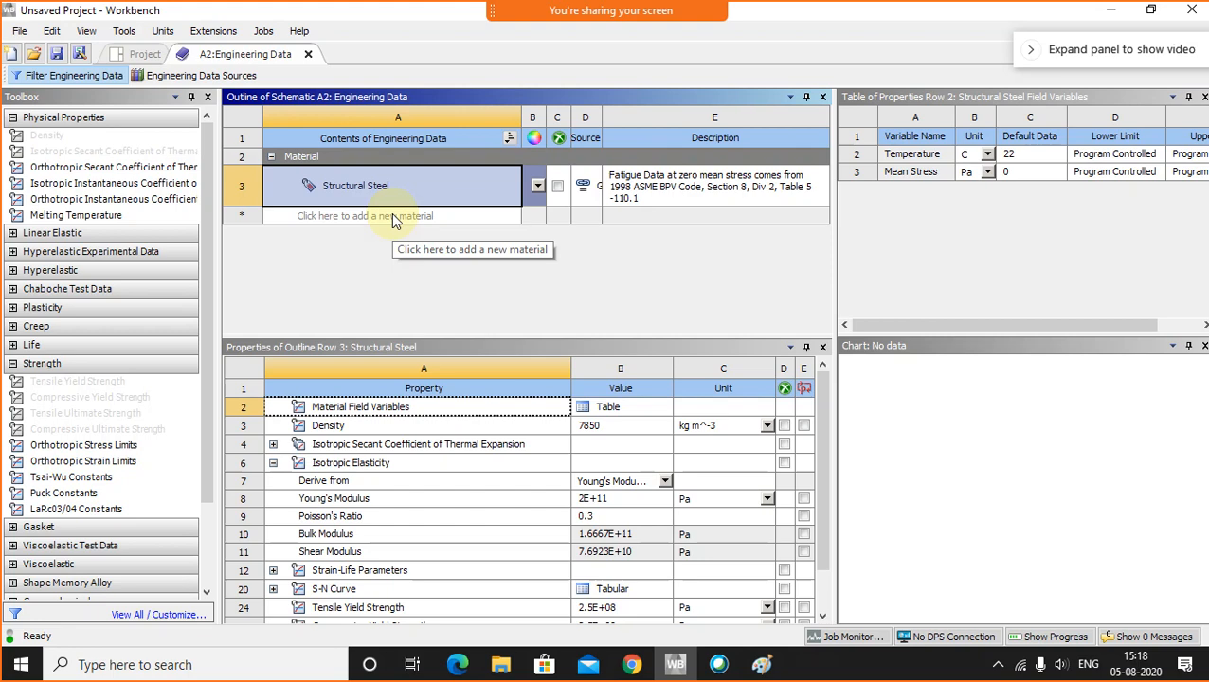
{"action": "left_click", "coordinate": [394, 216]}
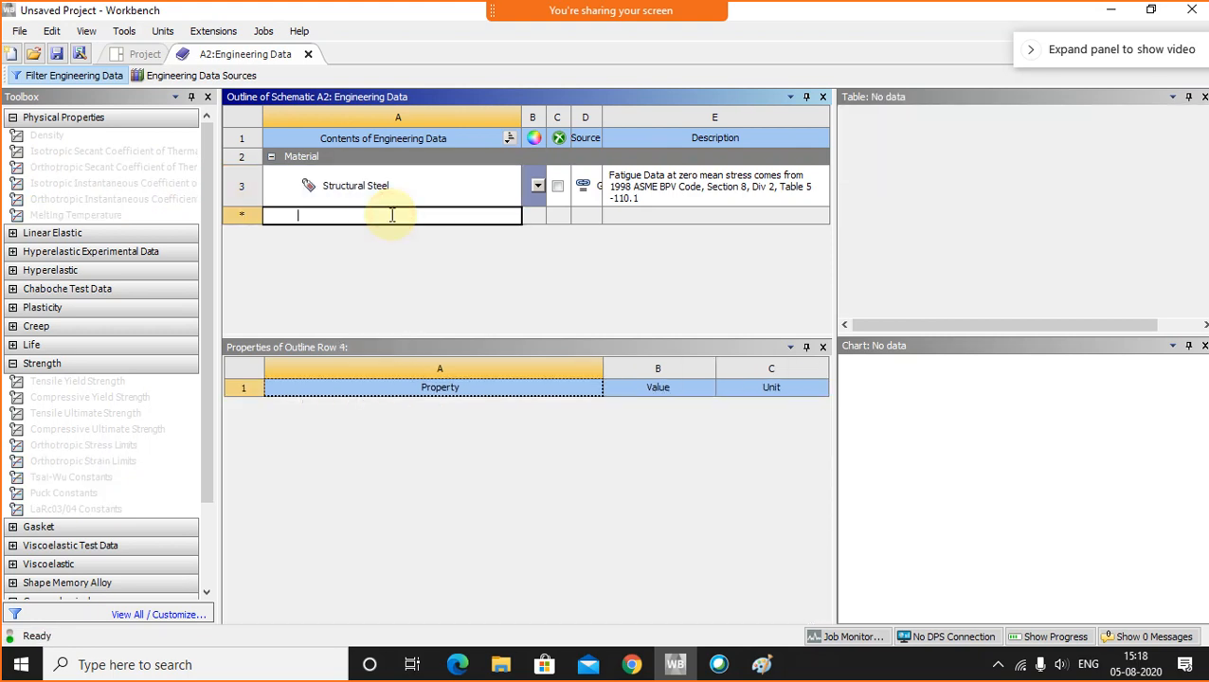
{"action": "type", "text": "Mate"}
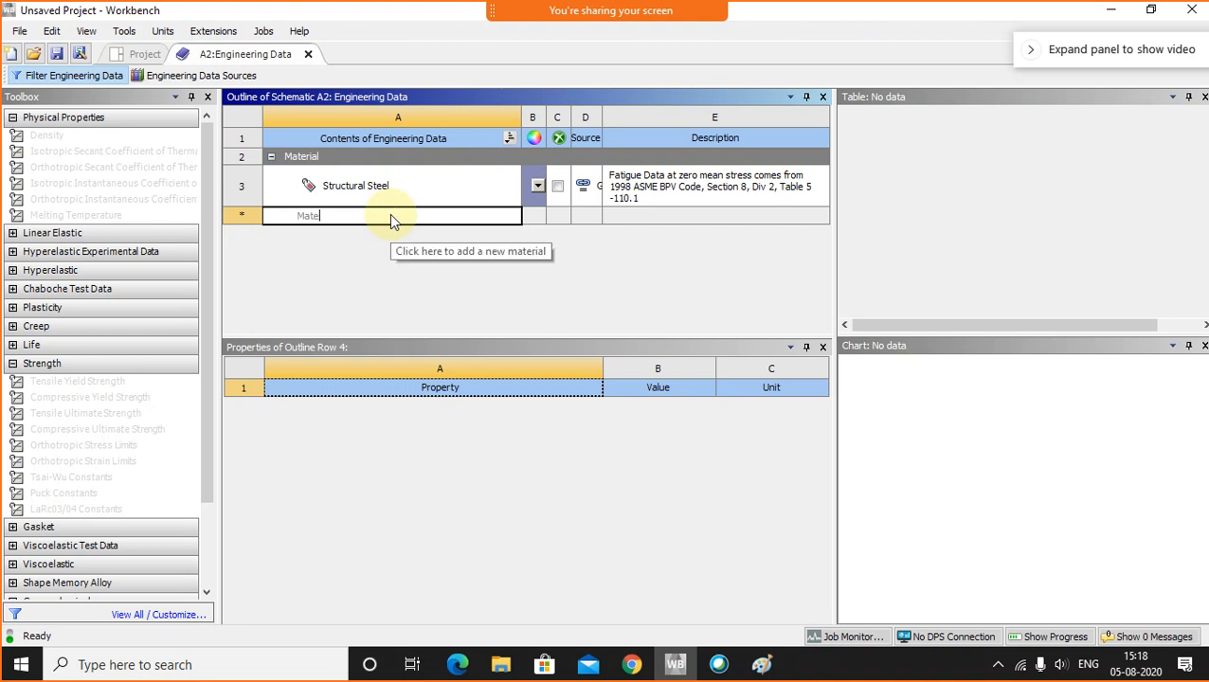
{"action": "type", "text": "rial 1"}
{"action": "key", "text": "Return"}
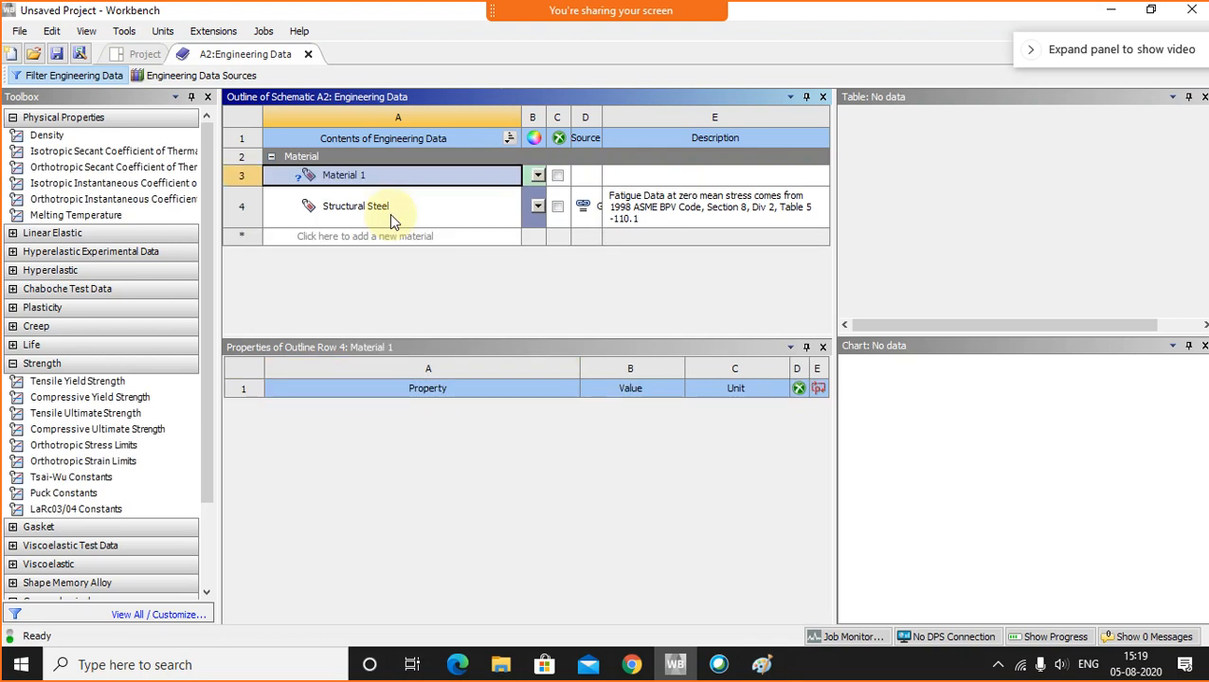
- Add the Isotropic Elasticity property from the Linear Elastic group to Material 1
{"action": "left_click", "coordinate": [11, 233]}
{"action": "left_click", "coordinate": [13, 234]}
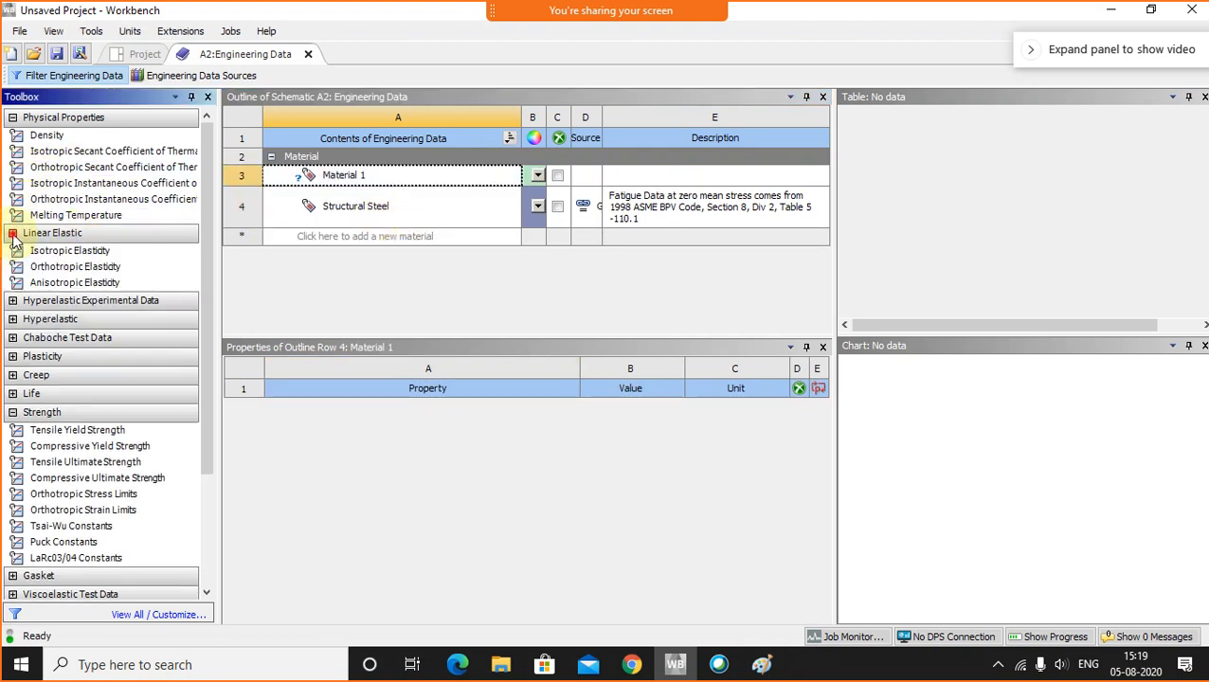
{"action": "left_click", "coordinate": [48, 251]}
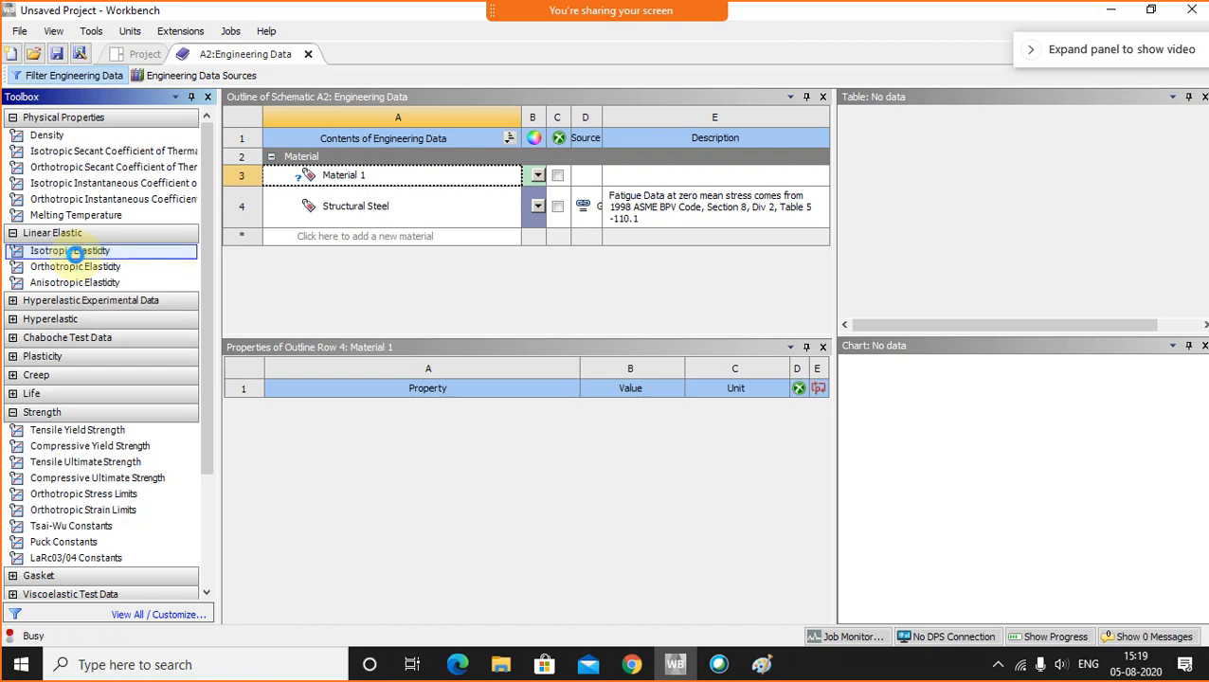
{"action": "double_click", "coordinate": [71, 251]}
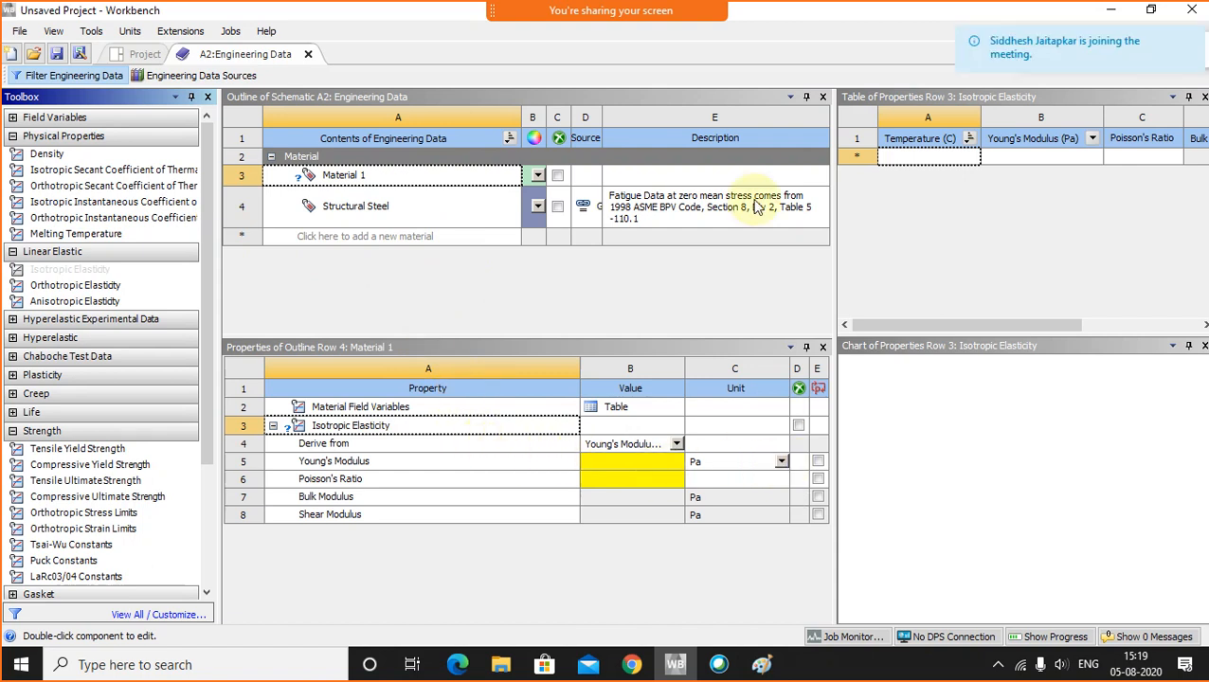
- Admit the participant waiting in the meeting lobby and close the participant list
{"action": "left_click", "coordinate": [768, 28]}
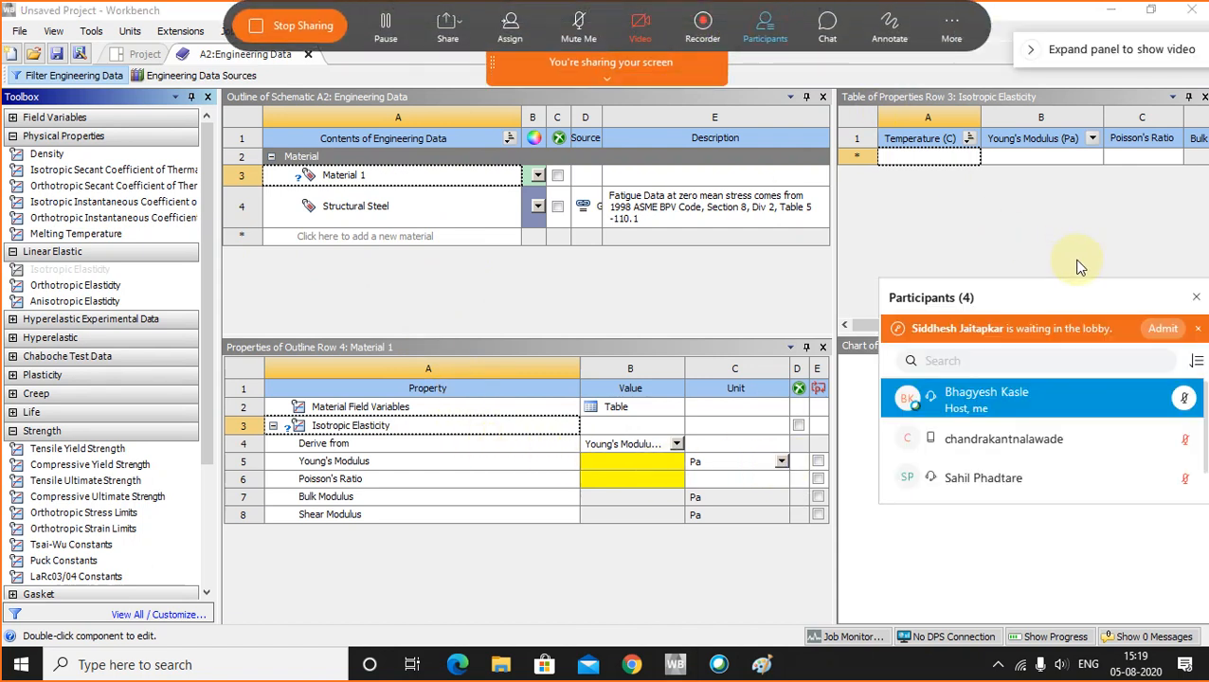
{"action": "left_click", "coordinate": [1163, 329]}
{"action": "left_click", "coordinate": [1195, 296]}
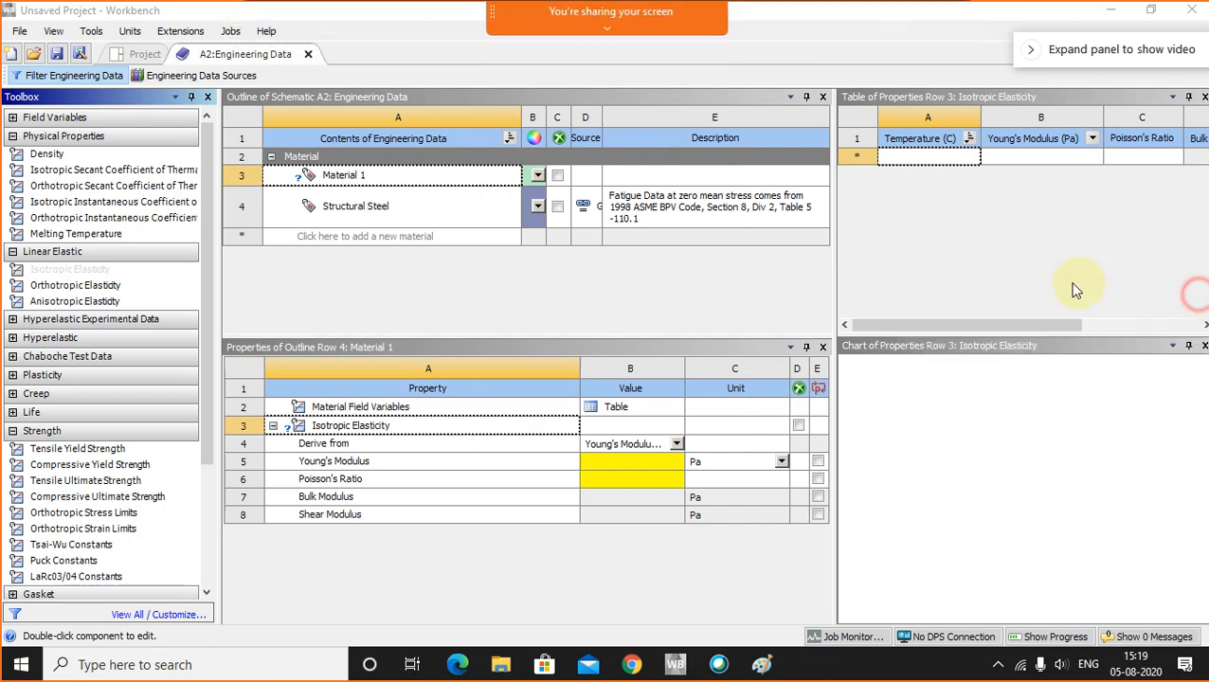
- Check E1 in the Paint sketch and set Material 1's Young's Modulus to 2.1E+11 Pa and Poisson's Ratio to 0
{"action": "left_click", "coordinate": [761, 664]}
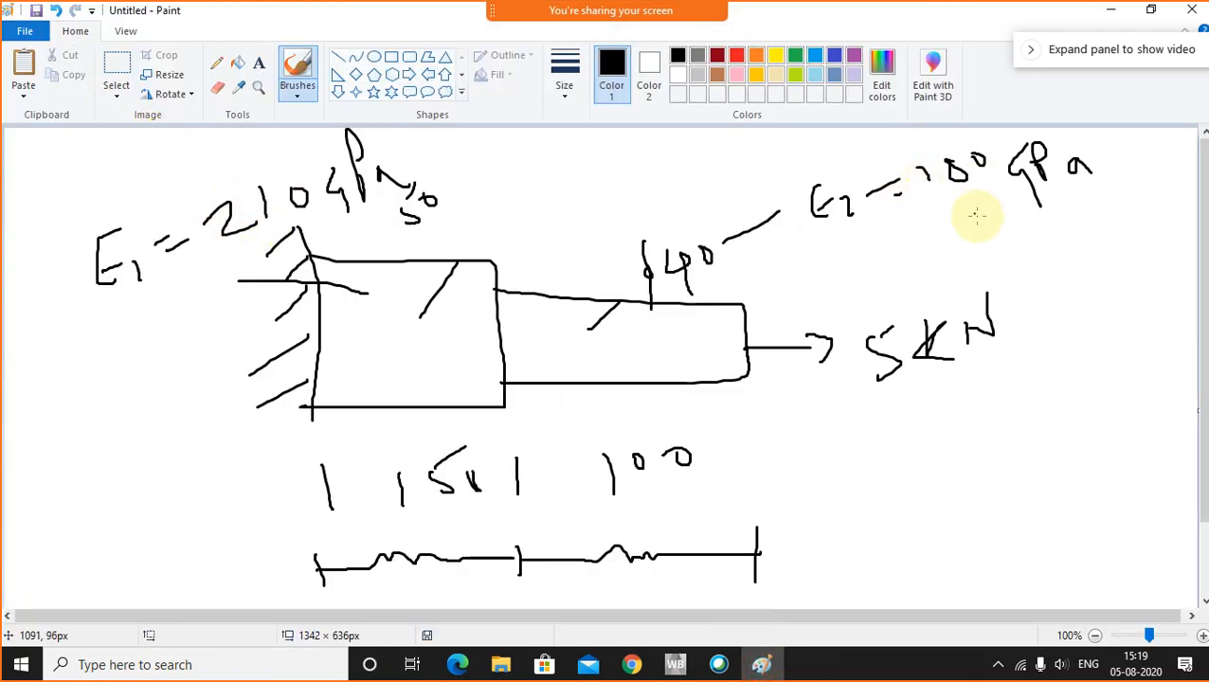
{"action": "left_click", "coordinate": [675, 664]}
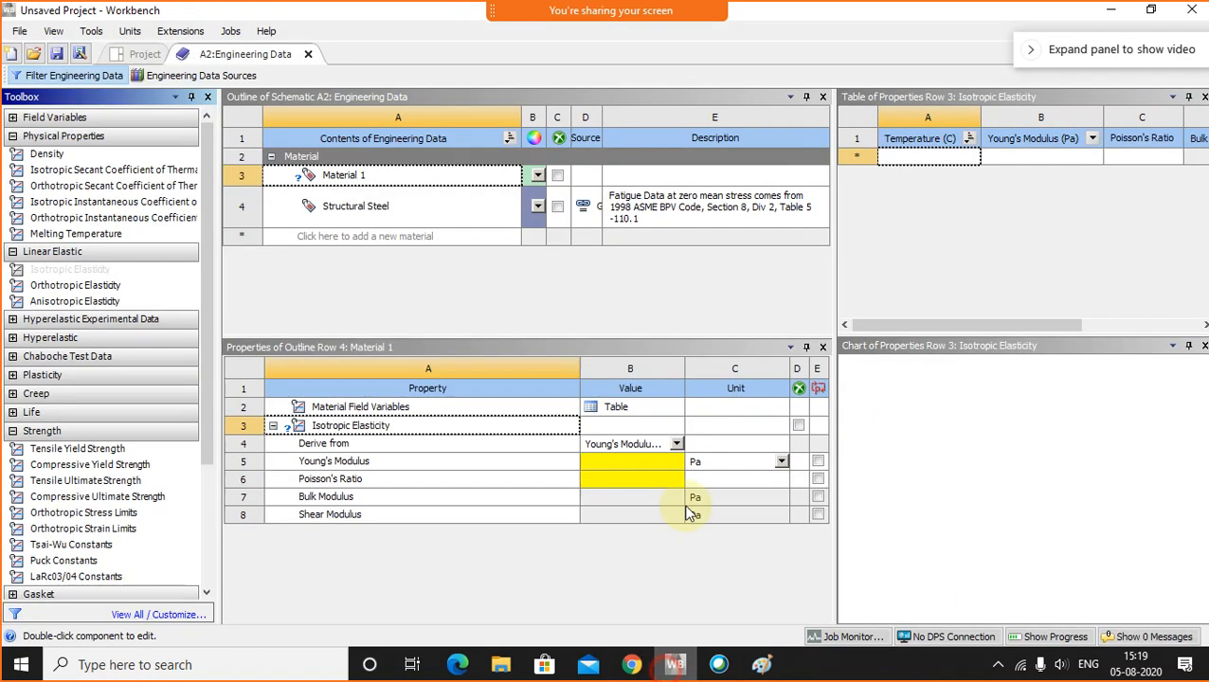
{"action": "left_click", "coordinate": [625, 474]}
{"action": "left_click", "coordinate": [621, 462]}
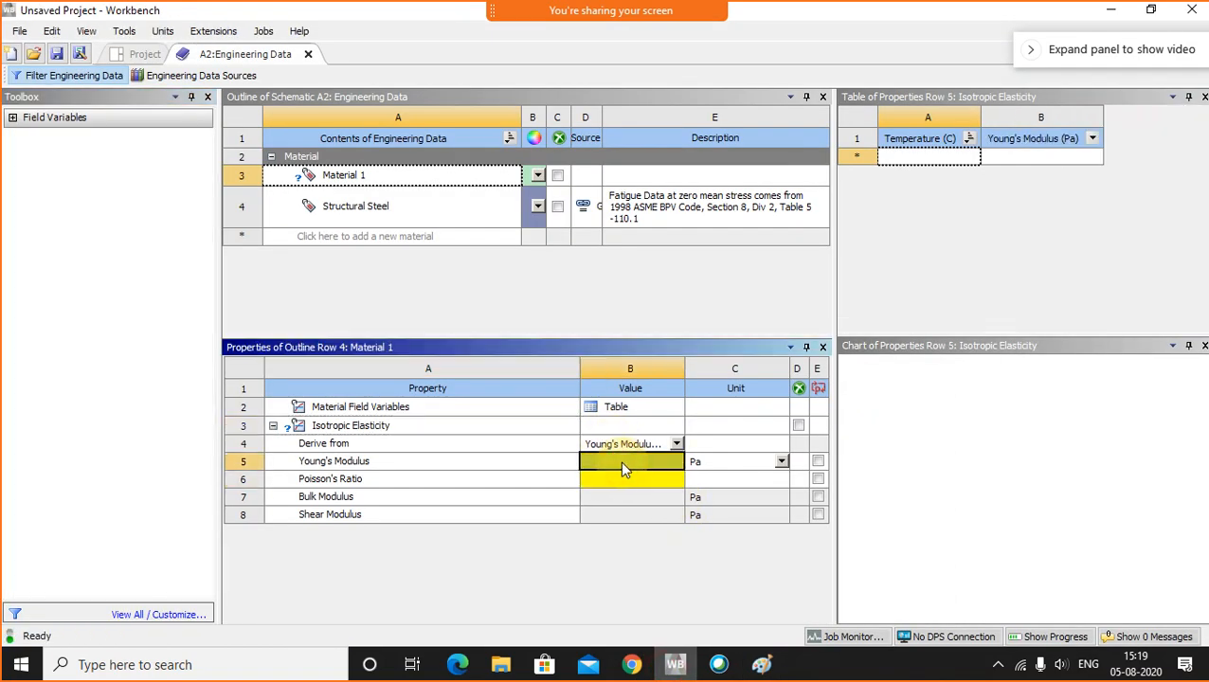
{"action": "type", "text": "2.1e11"}
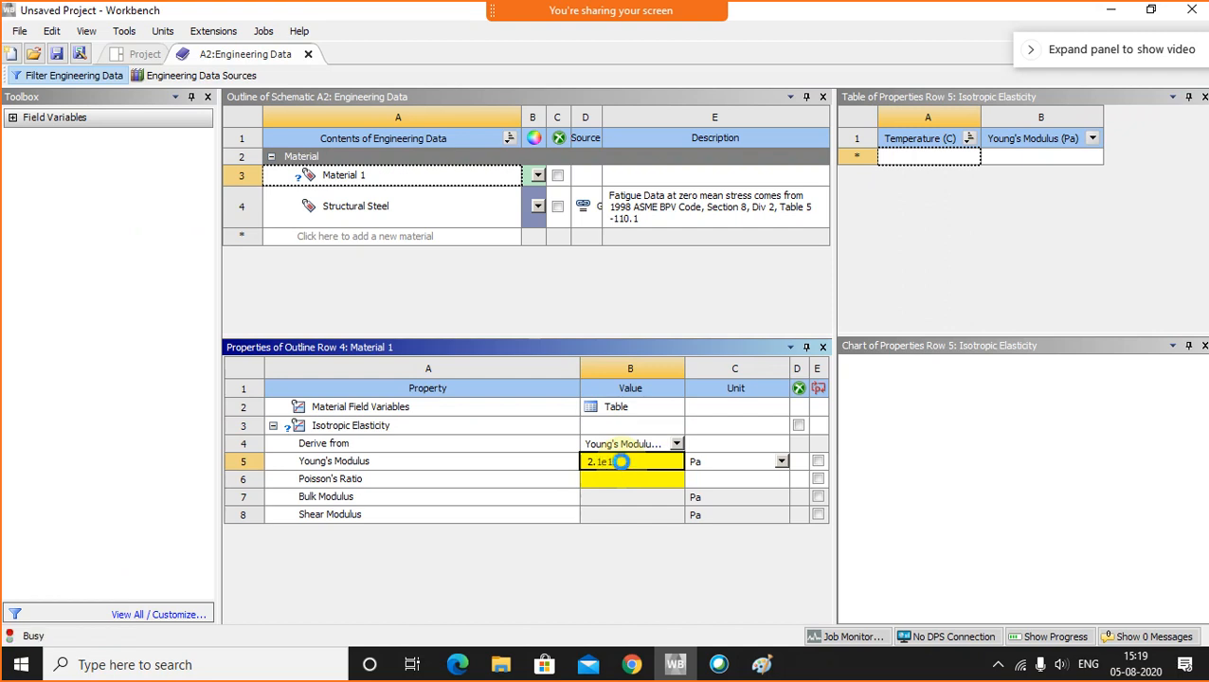
{"action": "key", "text": "Return"}
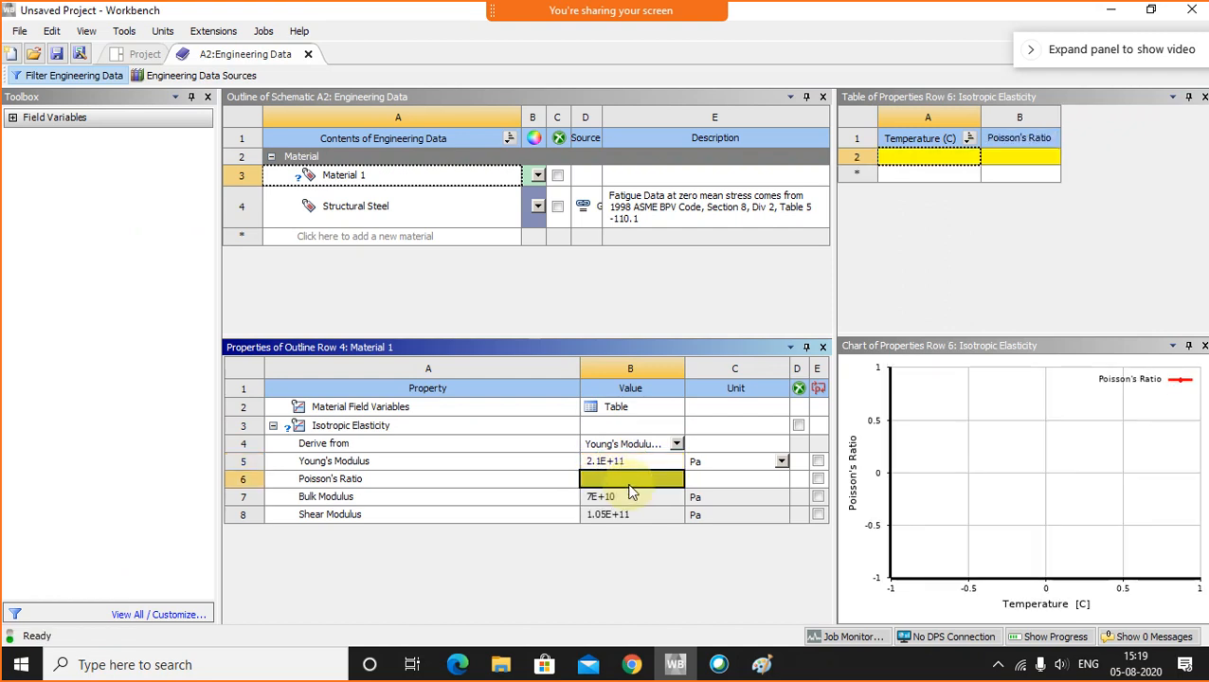
{"action": "type", "text": "0"}
{"action": "left_click", "coordinate": [632, 495]}
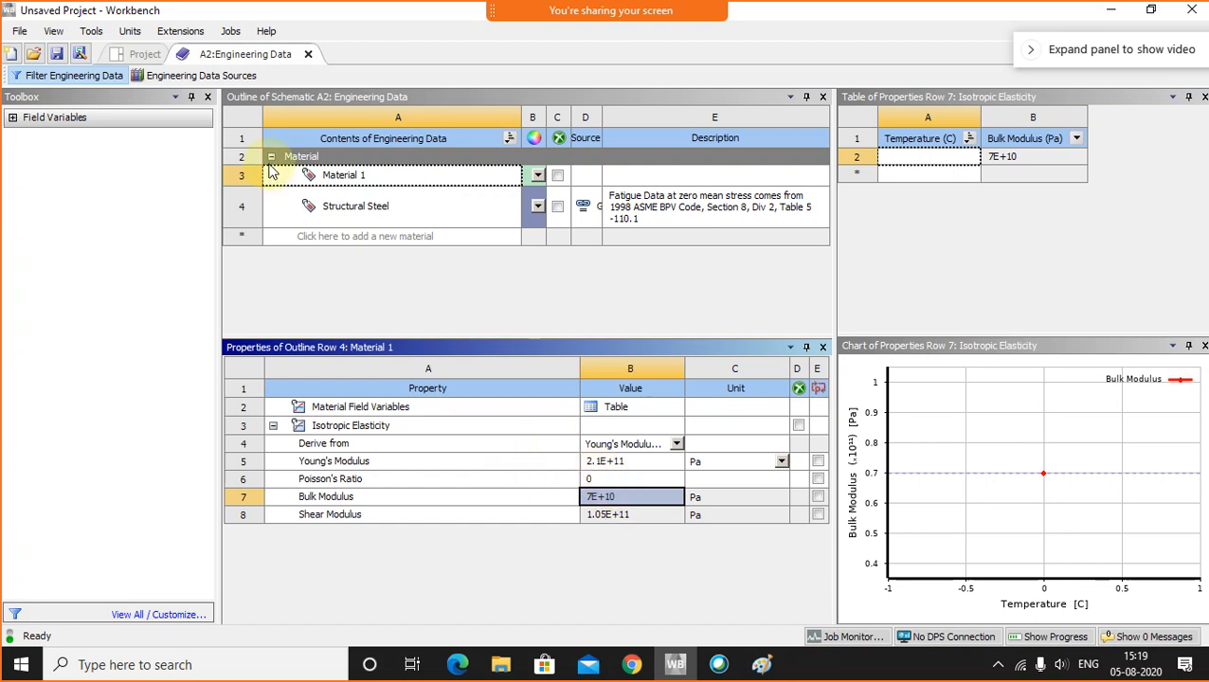
- Add another new material named Material 2 and give it the Isotropic Elasticity property
{"action": "left_click", "coordinate": [321, 236]}
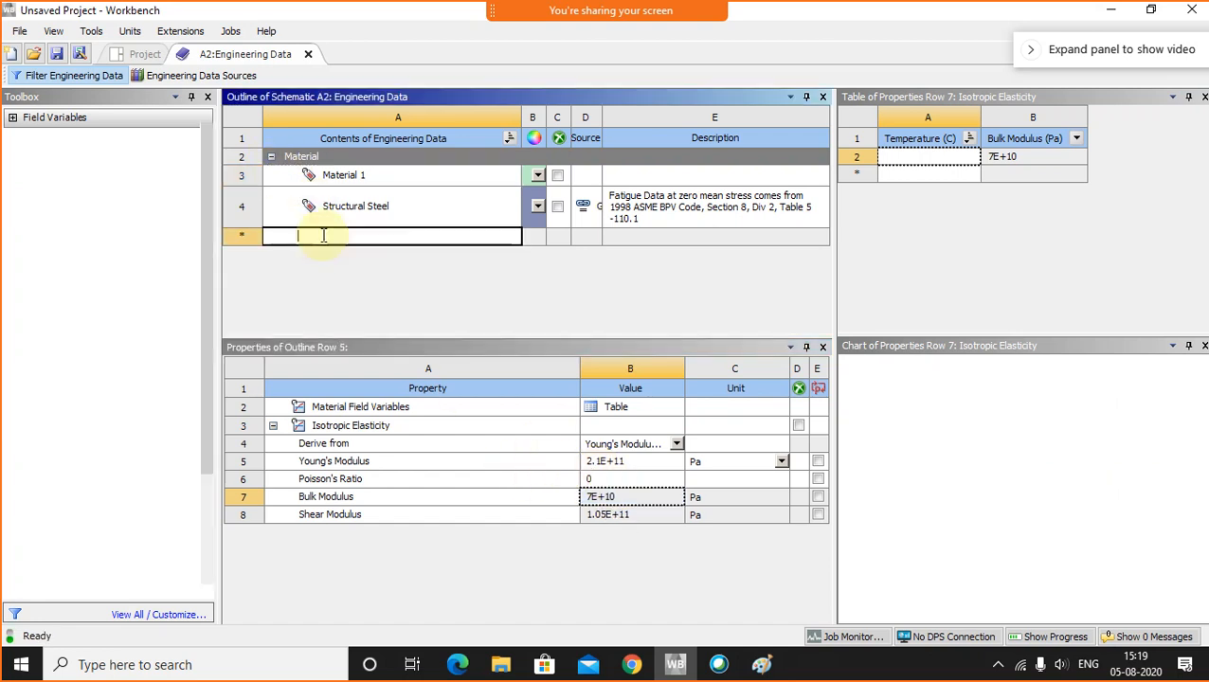
{"action": "type", "text": "Mater"}
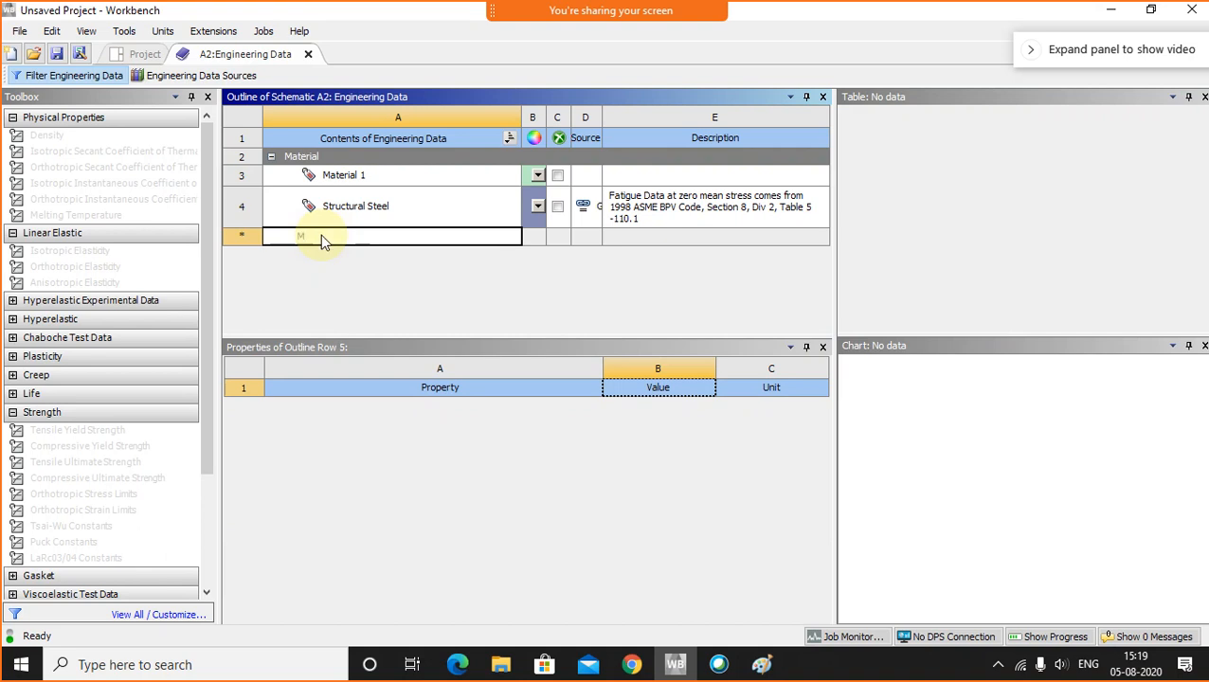
{"action": "type", "text": "ial 2"}
{"action": "key", "text": "Return"}
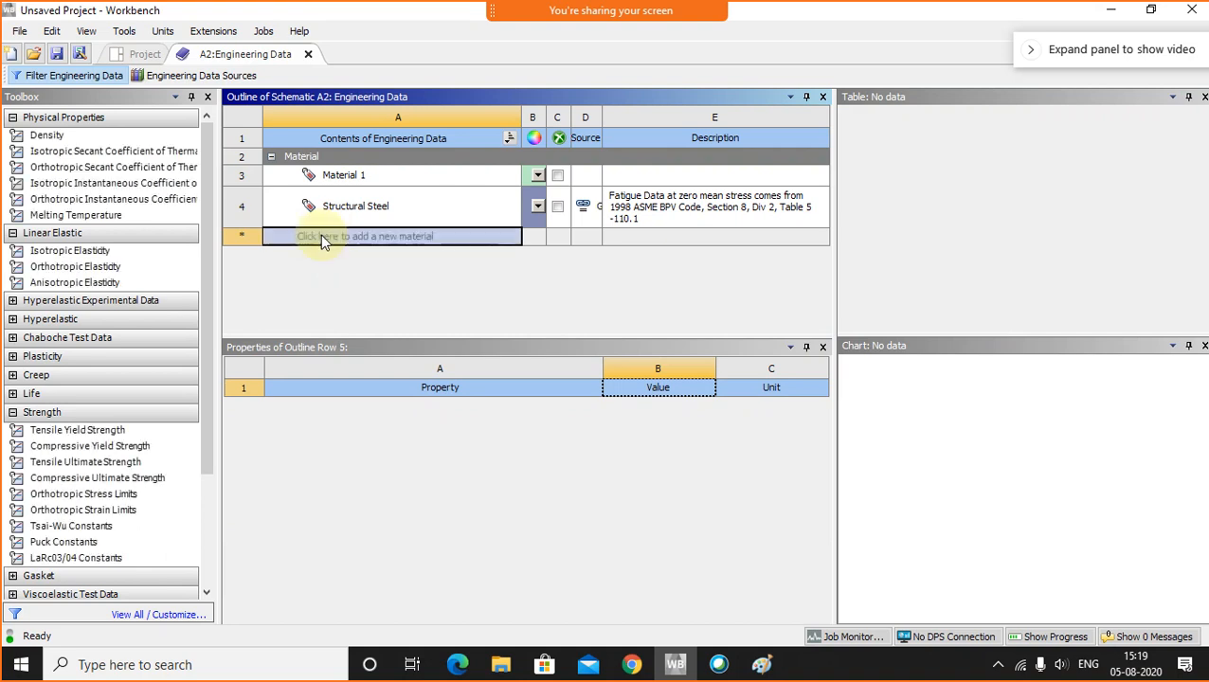
{"action": "double_click", "coordinate": [89, 250]}
- Check E2 in the Paint sketch and set Material 2's Young's Modulus to 1.8E+11 Pa and Poisson's Ratio to 0.25
{"action": "left_click", "coordinate": [764, 667]}
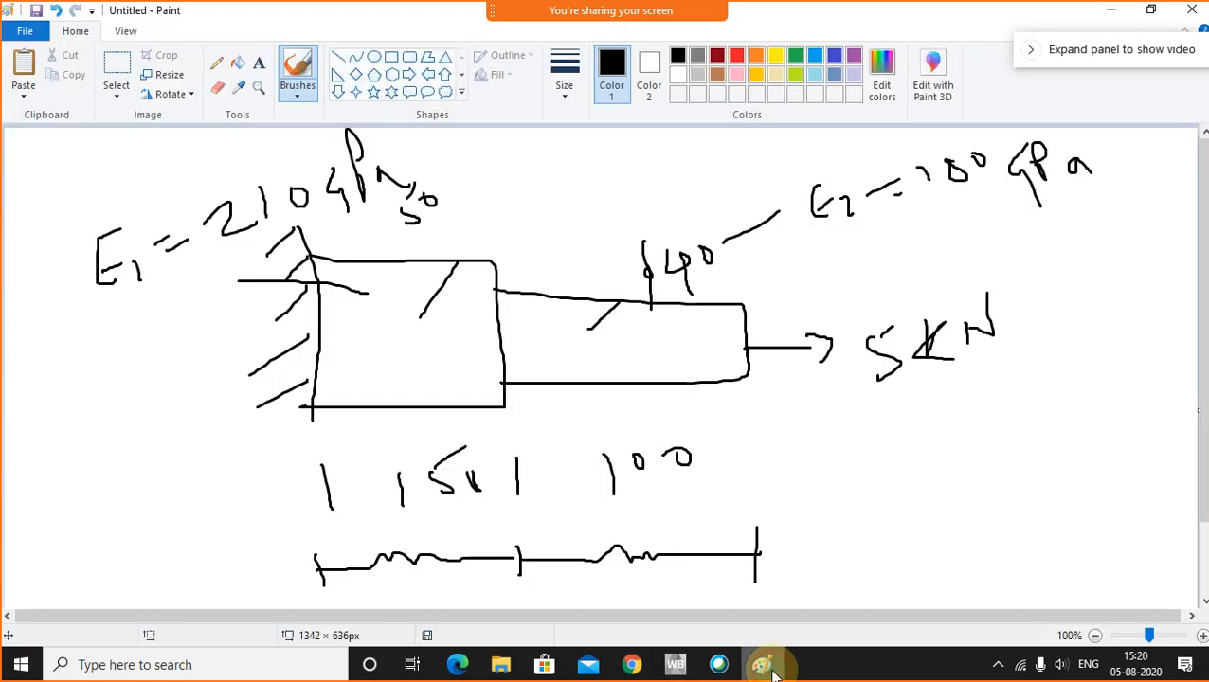
{"action": "left_click", "coordinate": [768, 667]}
{"action": "left_click", "coordinate": [623, 460]}
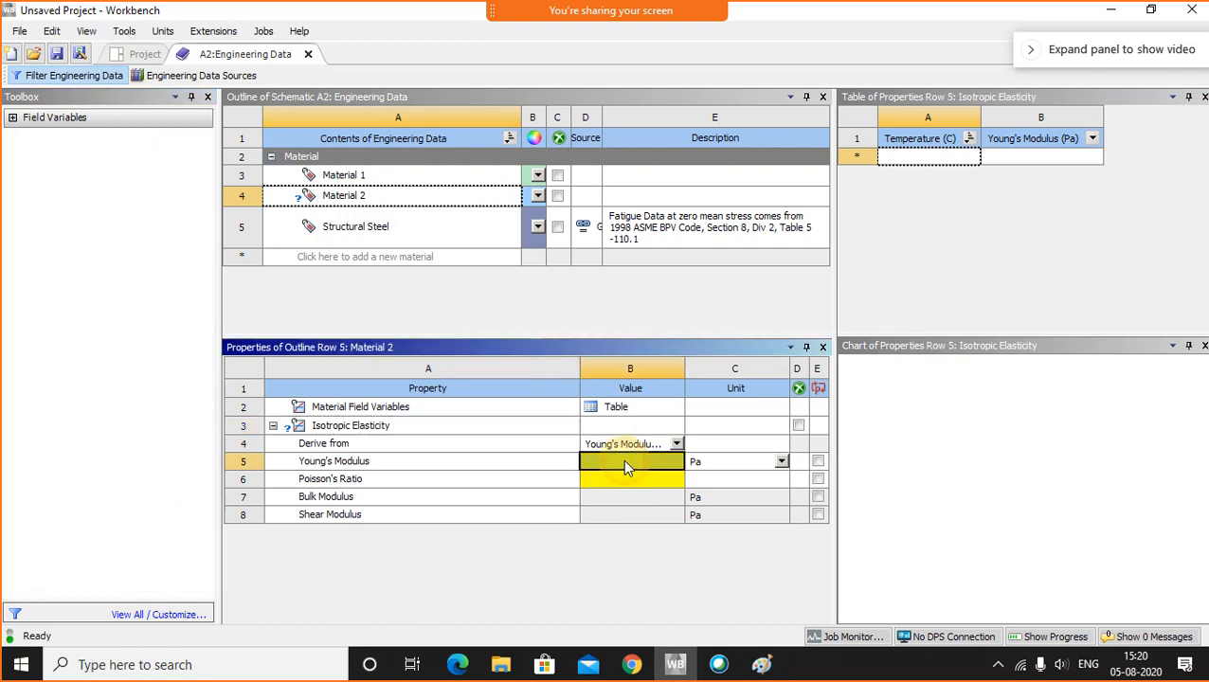
{"action": "type", "text": "1.8e11"}
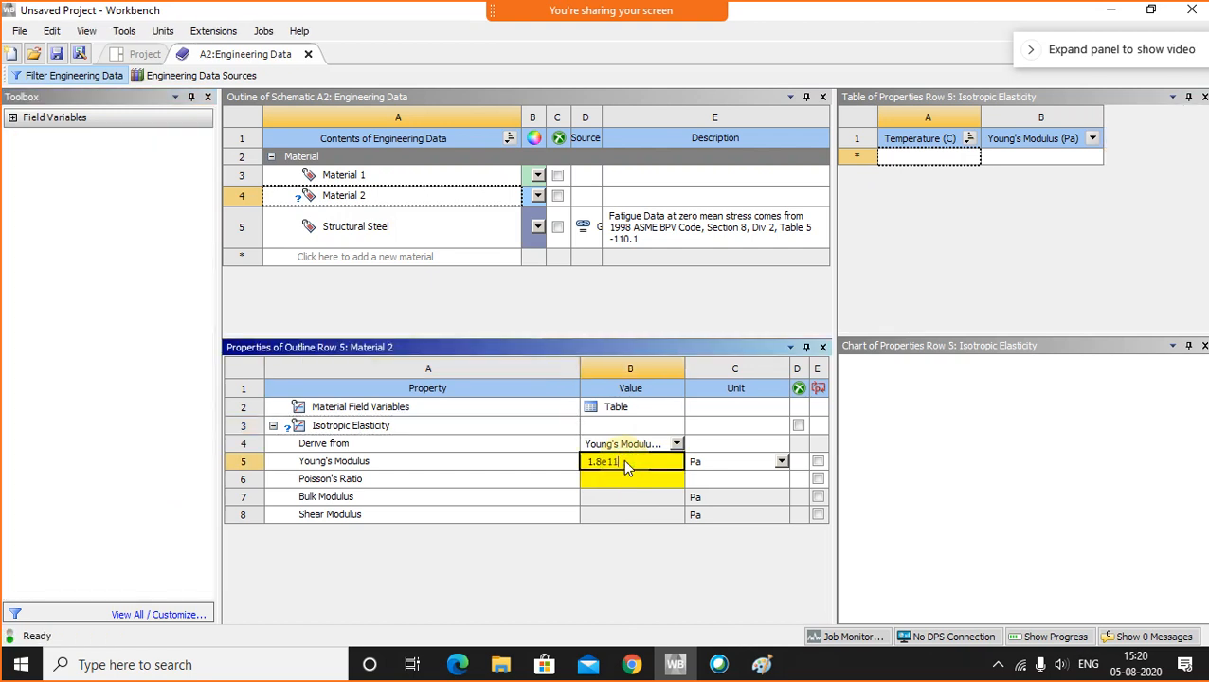
{"action": "left_click", "coordinate": [626, 481]}
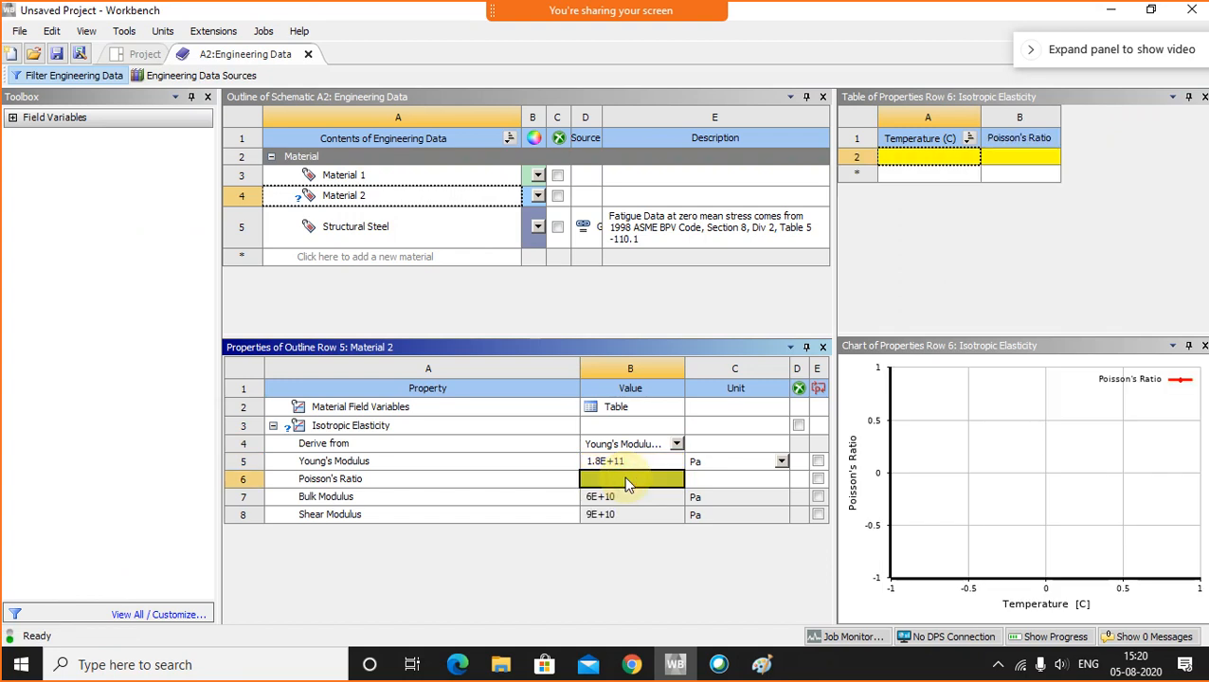
{"action": "type", "text": ".25"}
{"action": "key", "text": "Return"}
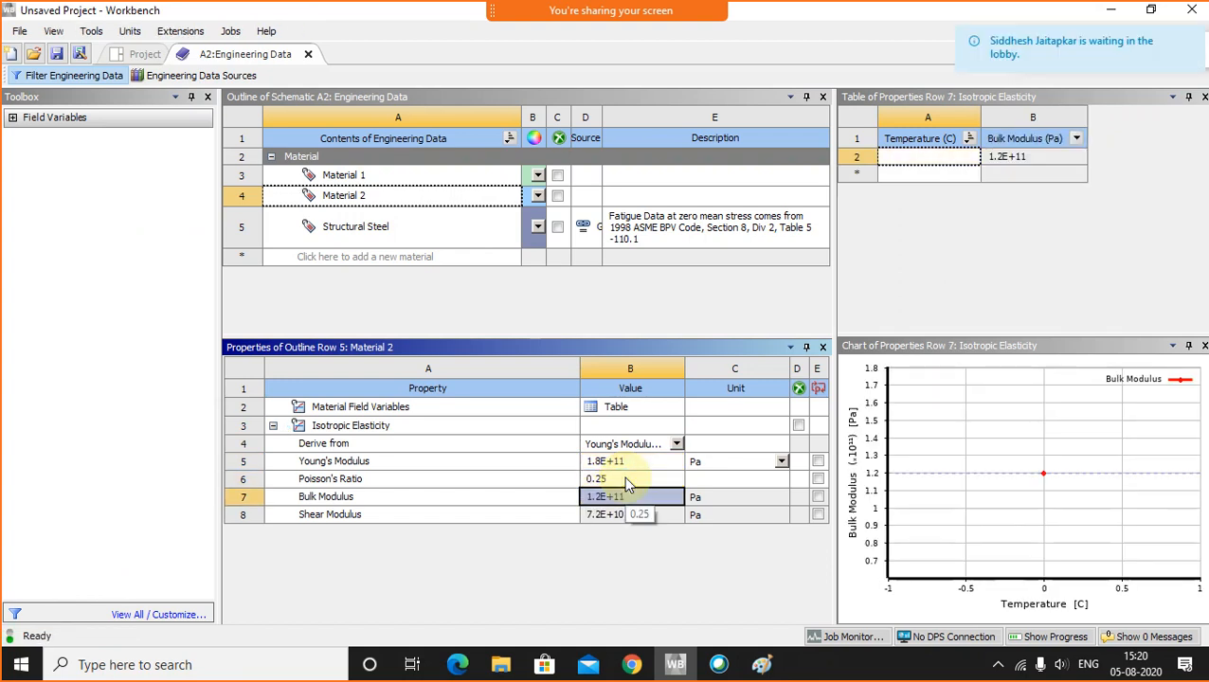
- Admit the person waiting in the meeting lobby, and display the properties of Material 1
{"action": "left_click", "coordinate": [763, 29]}
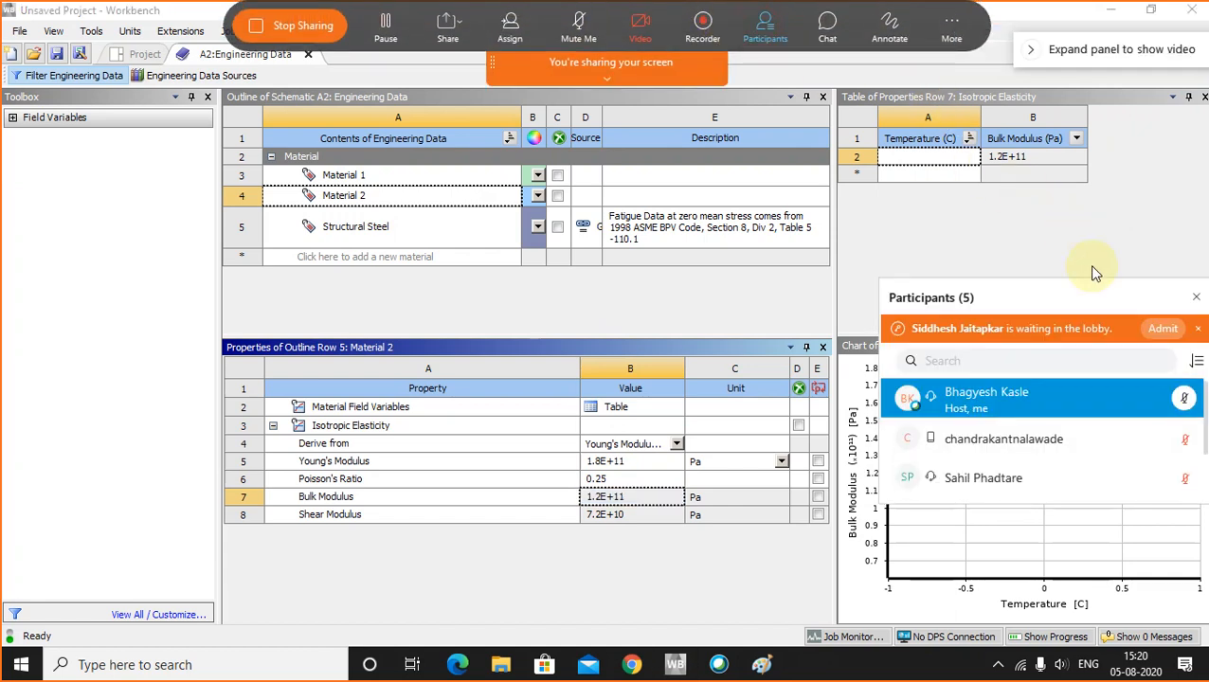
{"action": "left_click", "coordinate": [1148, 326]}
{"action": "left_click", "coordinate": [1196, 295]}
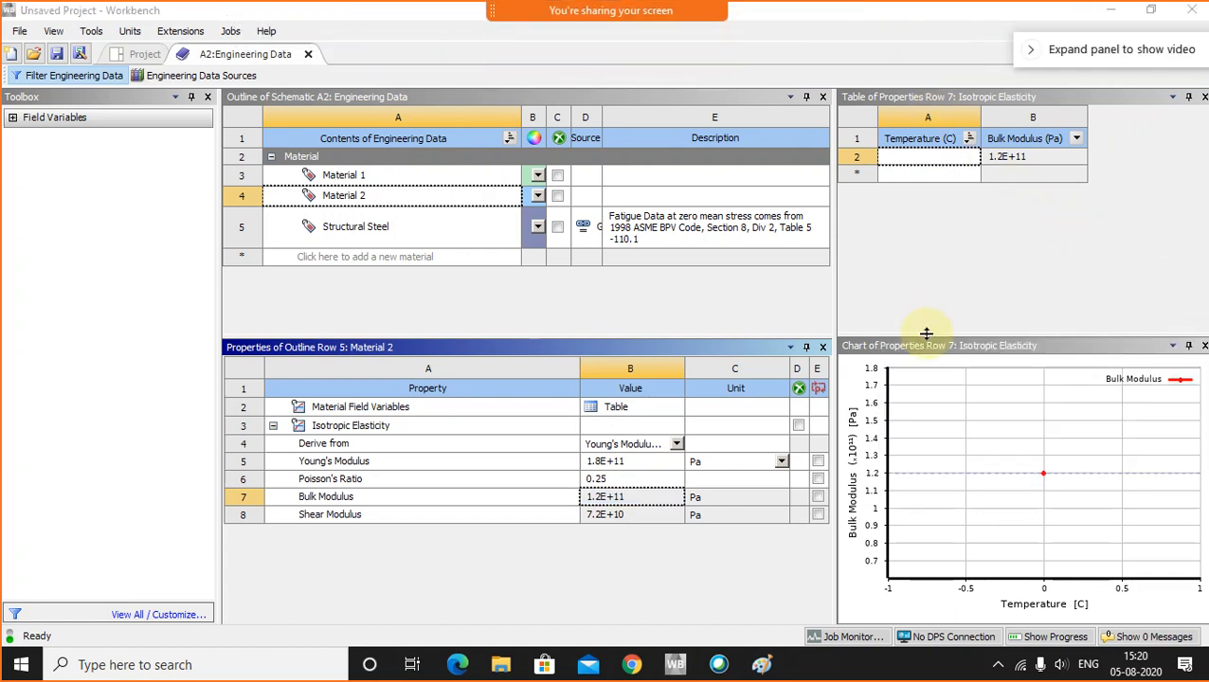
{"action": "left_click", "coordinate": [341, 174]}
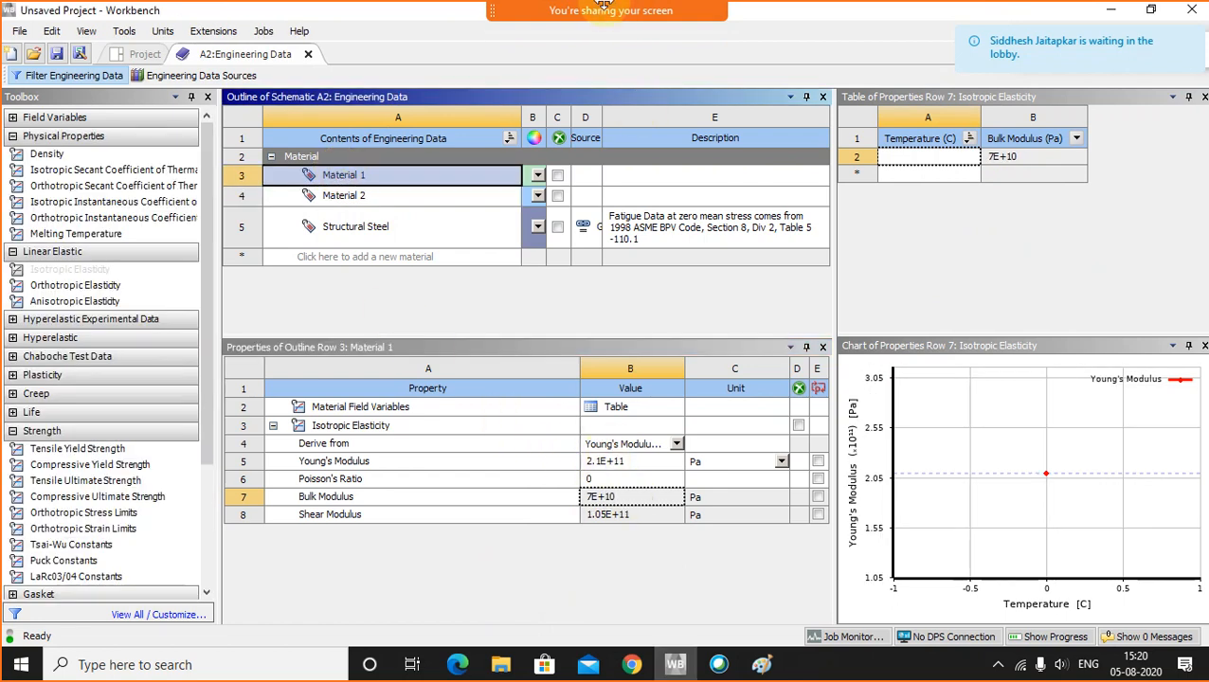
- Admit the next lobby participant, look through the lower part of the participant list and close it
{"action": "left_click", "coordinate": [765, 27]}
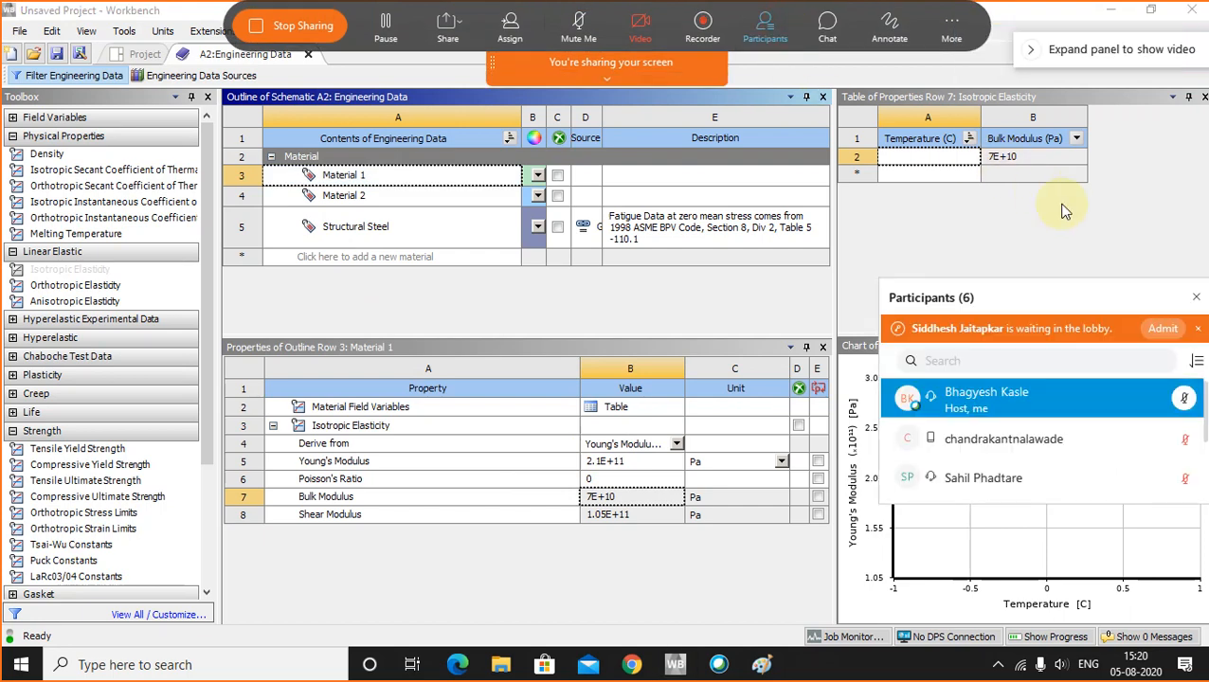
{"action": "left_click", "coordinate": [1163, 328]}
{"action": "scroll", "coordinate": [1047, 427], "scroll_direction": "down", "scroll_amount": 3}
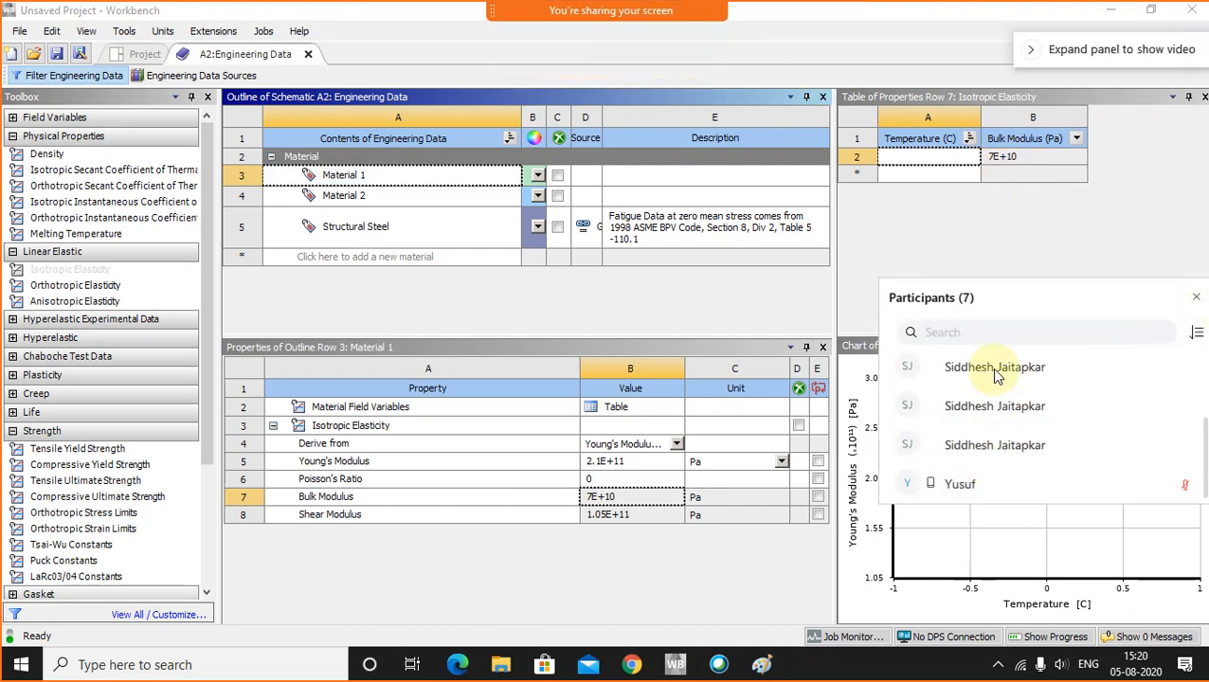
{"action": "left_click", "coordinate": [1196, 298]}
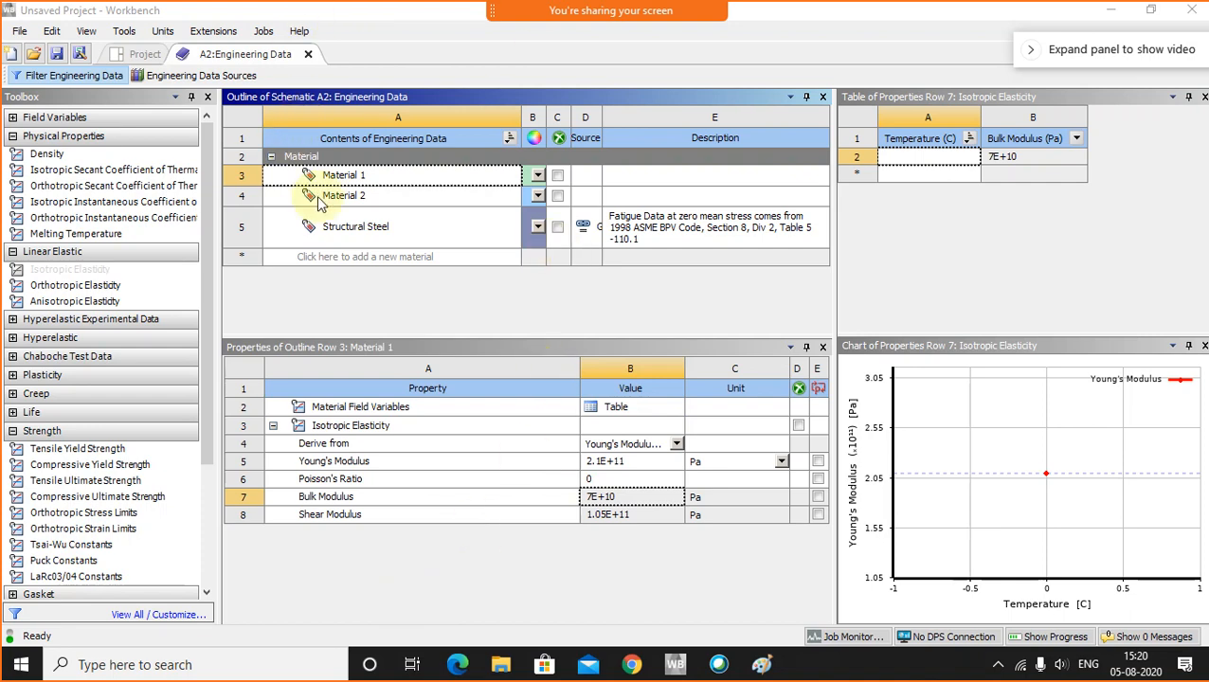
- Review the properties of Material 2, and close Engineering Data to select the Model cell in the project schematic
{"action": "left_click", "coordinate": [360, 196]}
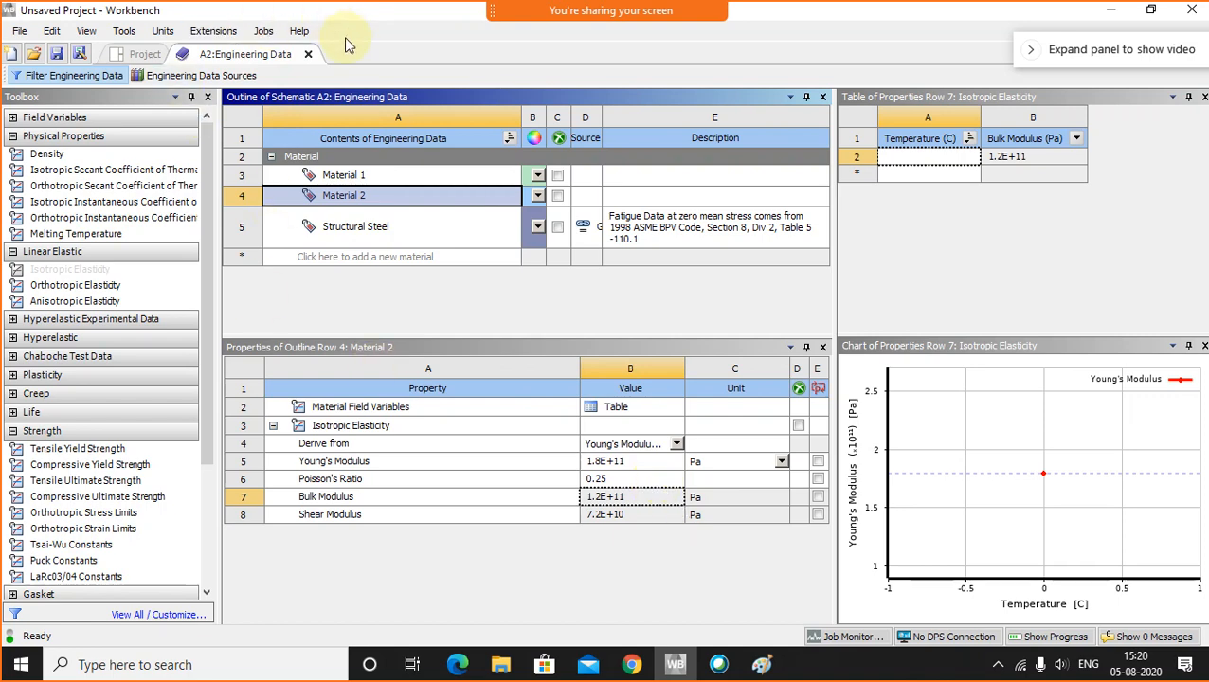
{"action": "left_click", "coordinate": [308, 57]}
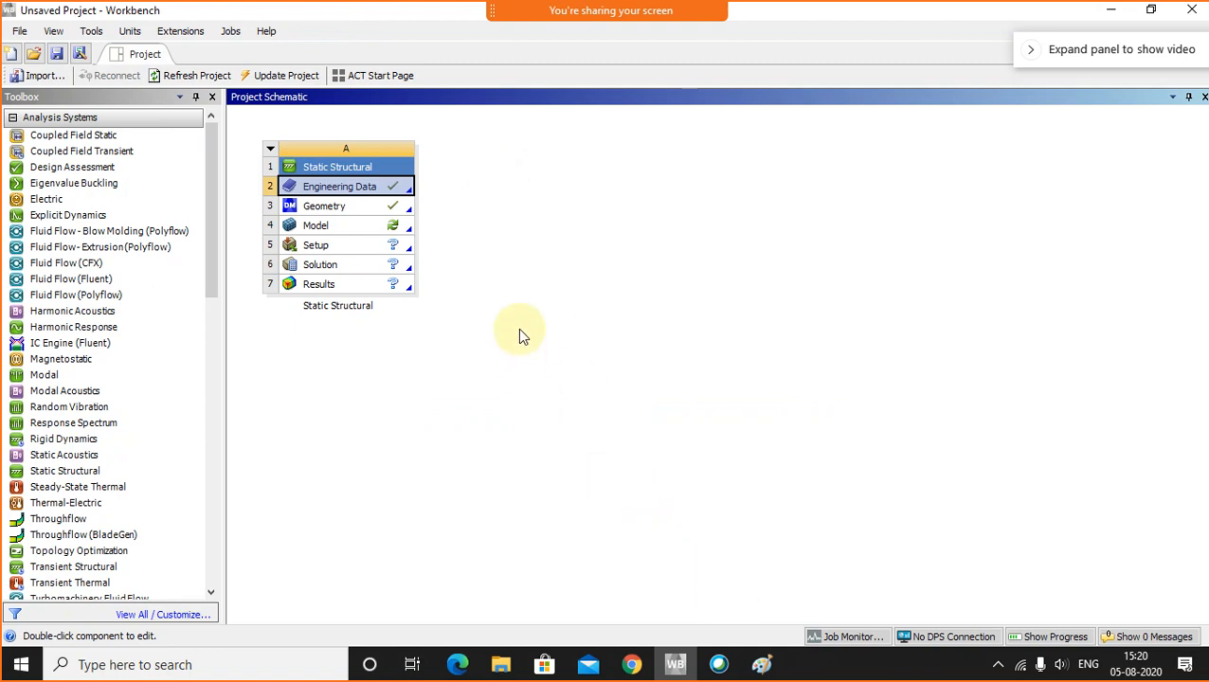
{"action": "left_click", "coordinate": [320, 226]}
- Open the meeting's participant list and look through the attendees
{"action": "mouse_move", "coordinate": [661, 8]}
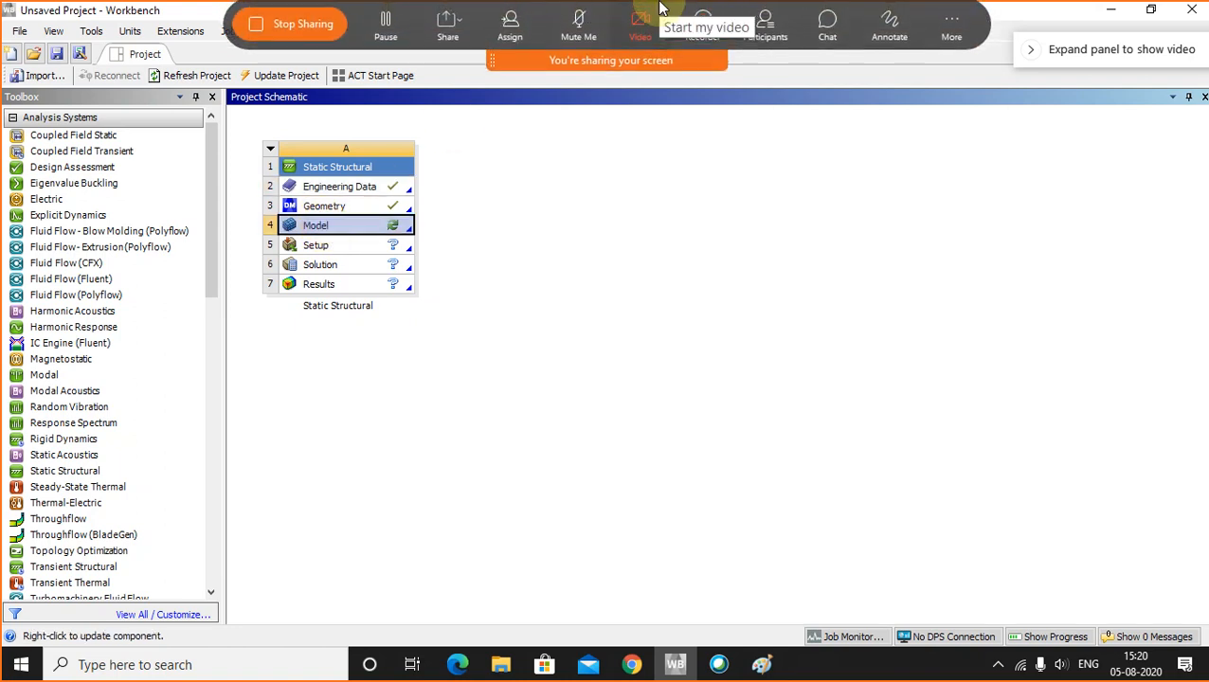
{"action": "left_click", "coordinate": [764, 28]}
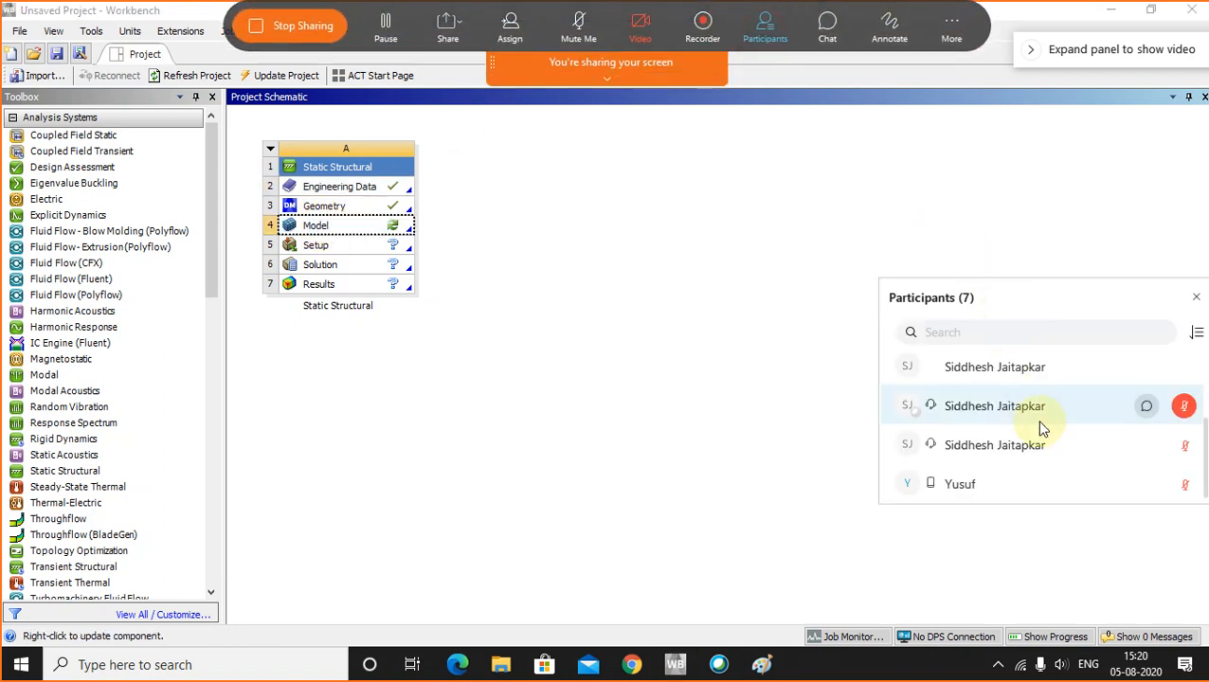
{"action": "scroll", "coordinate": [1045, 472], "scroll_direction": "up", "scroll_amount": 3}
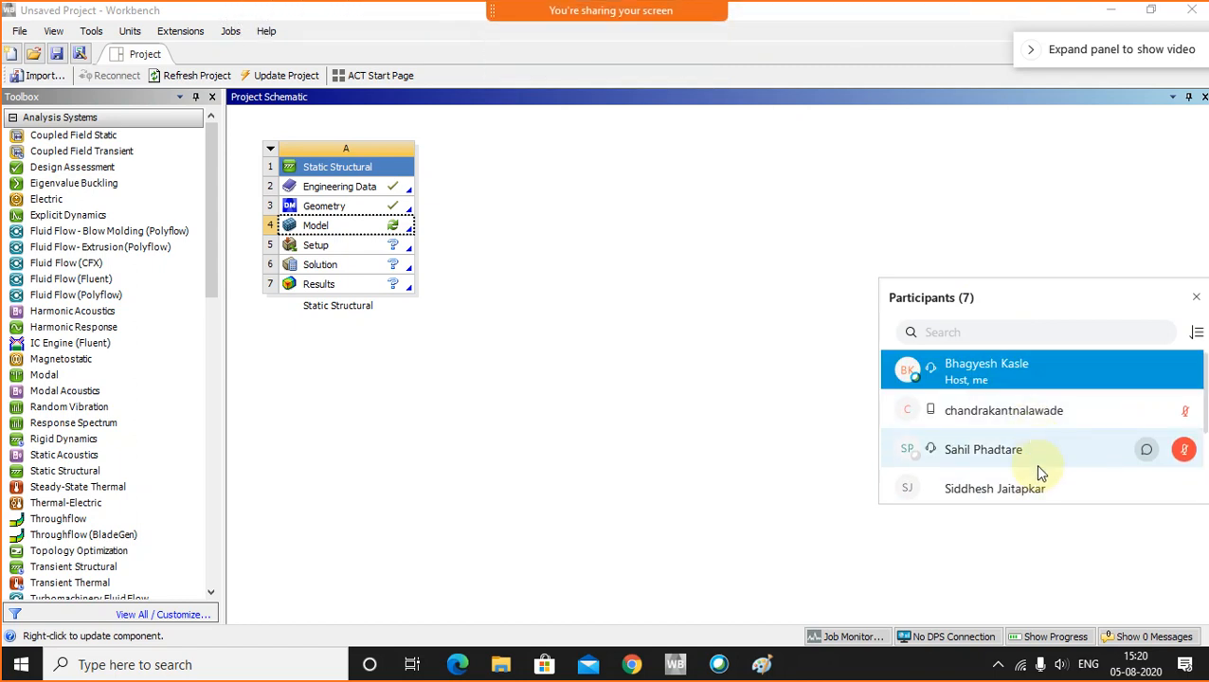
{"action": "scroll", "coordinate": [1039, 472], "scroll_direction": "down", "scroll_amount": 1}
{"action": "scroll", "coordinate": [1040, 445], "scroll_direction": "down", "scroll_amount": 1}
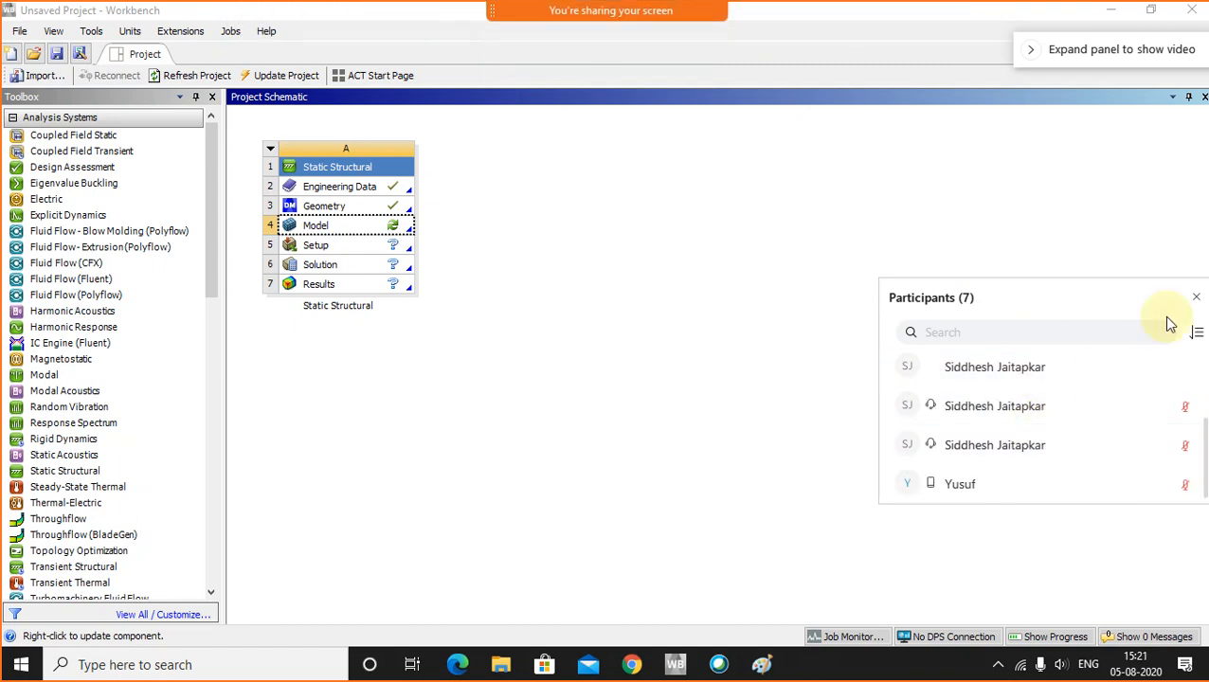
- Close the meeting's participant list and open the Model cell of the static structural system in Mechanical
{"action": "left_click", "coordinate": [1196, 298]}
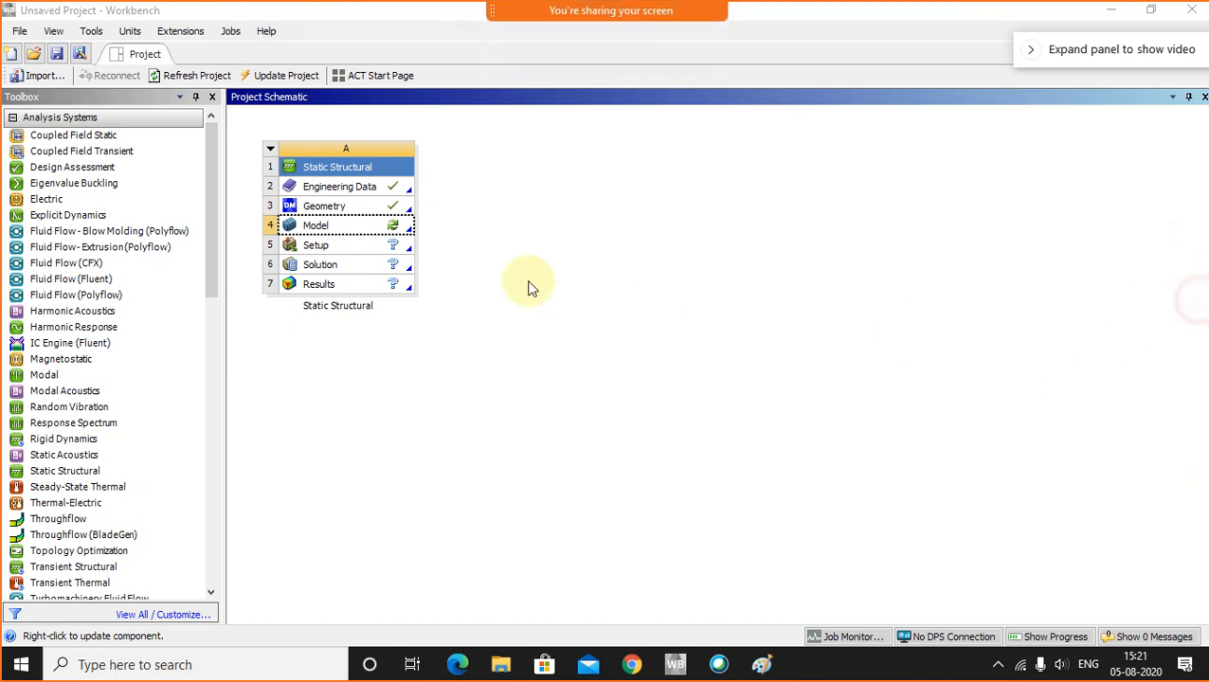
{"action": "left_click", "coordinate": [648, 476]}
{"action": "double_click", "coordinate": [327, 228]}
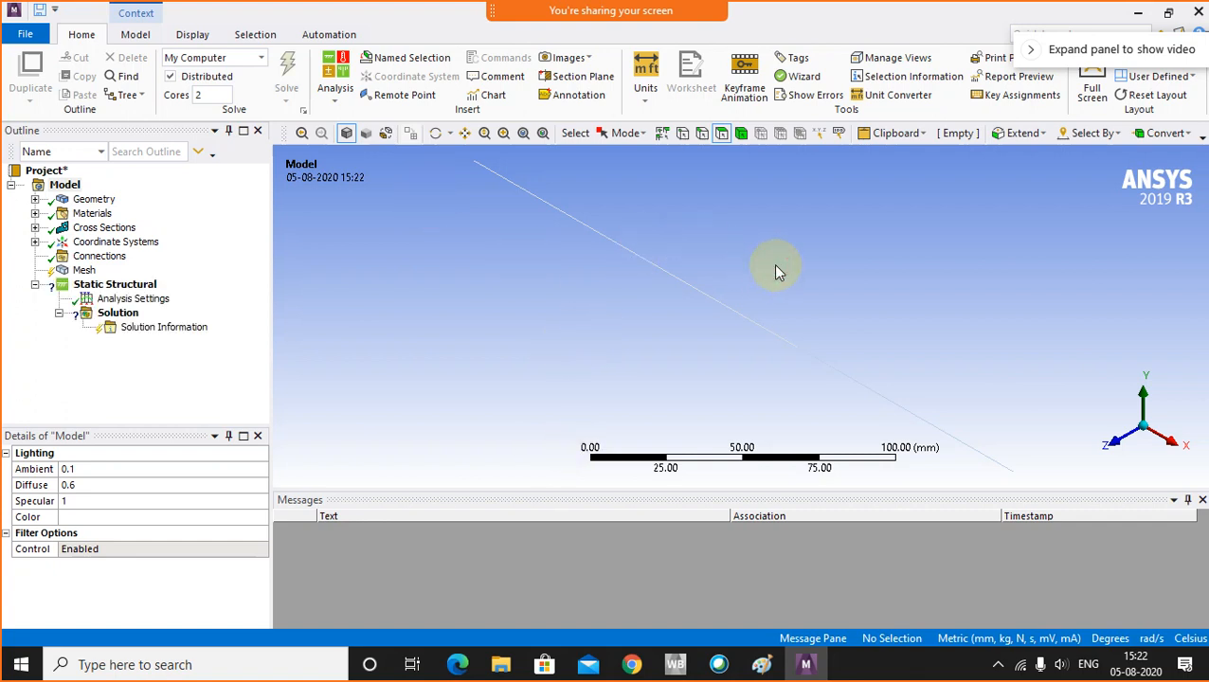
- Display the line bodies of the stepped bar with their solid cross sections
{"action": "scroll", "coordinate": [771, 270], "scroll_direction": "up", "scroll_amount": 4}
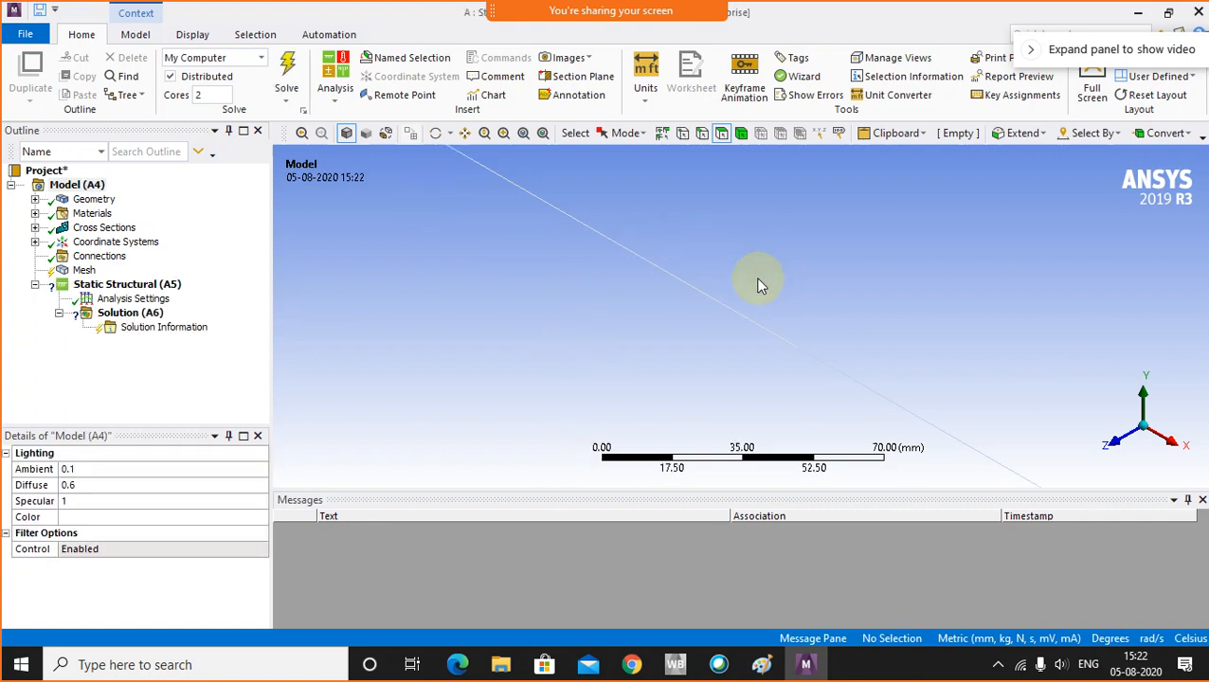
{"action": "scroll", "coordinate": [758, 281], "scroll_direction": "down", "scroll_amount": 5}
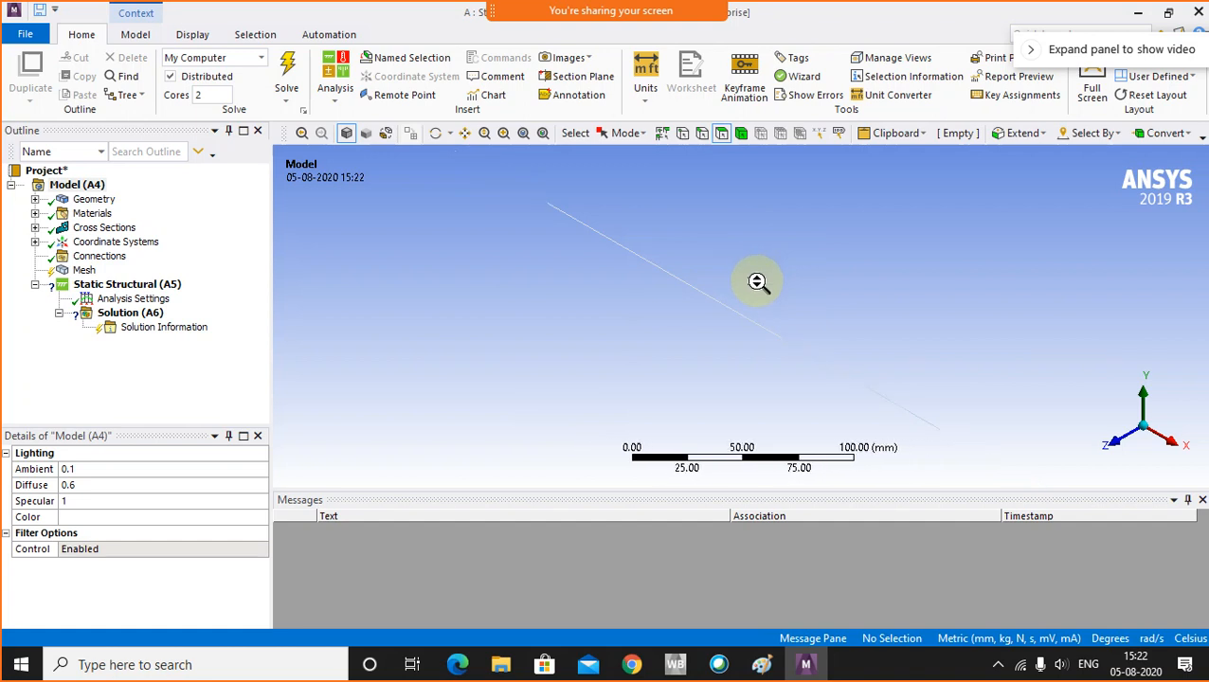
{"action": "scroll", "coordinate": [758, 282], "scroll_direction": "up", "scroll_amount": 2}
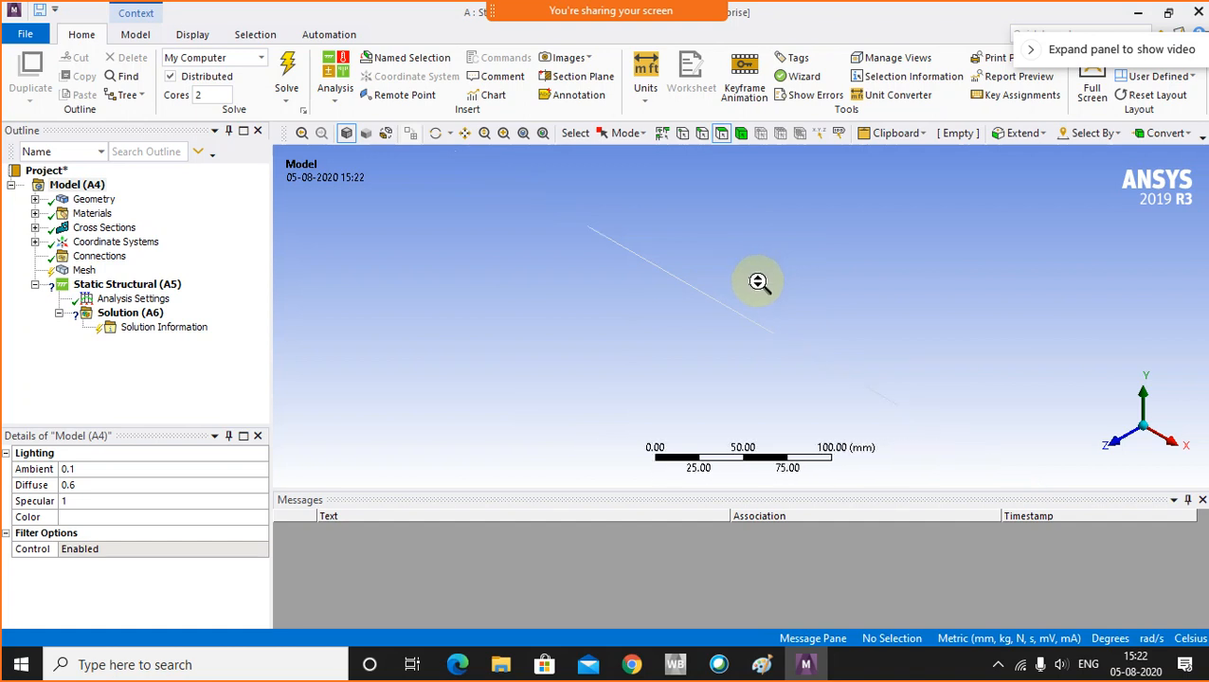
{"action": "left_click", "coordinate": [192, 35]}
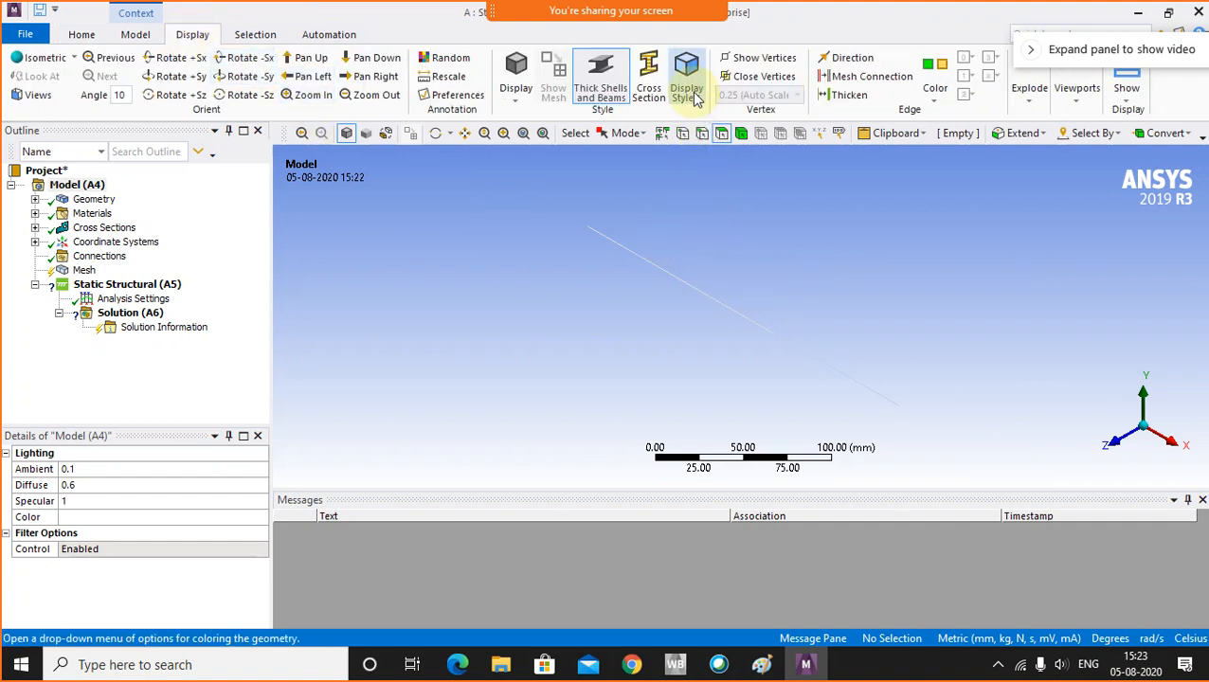
{"action": "left_click", "coordinate": [646, 74]}
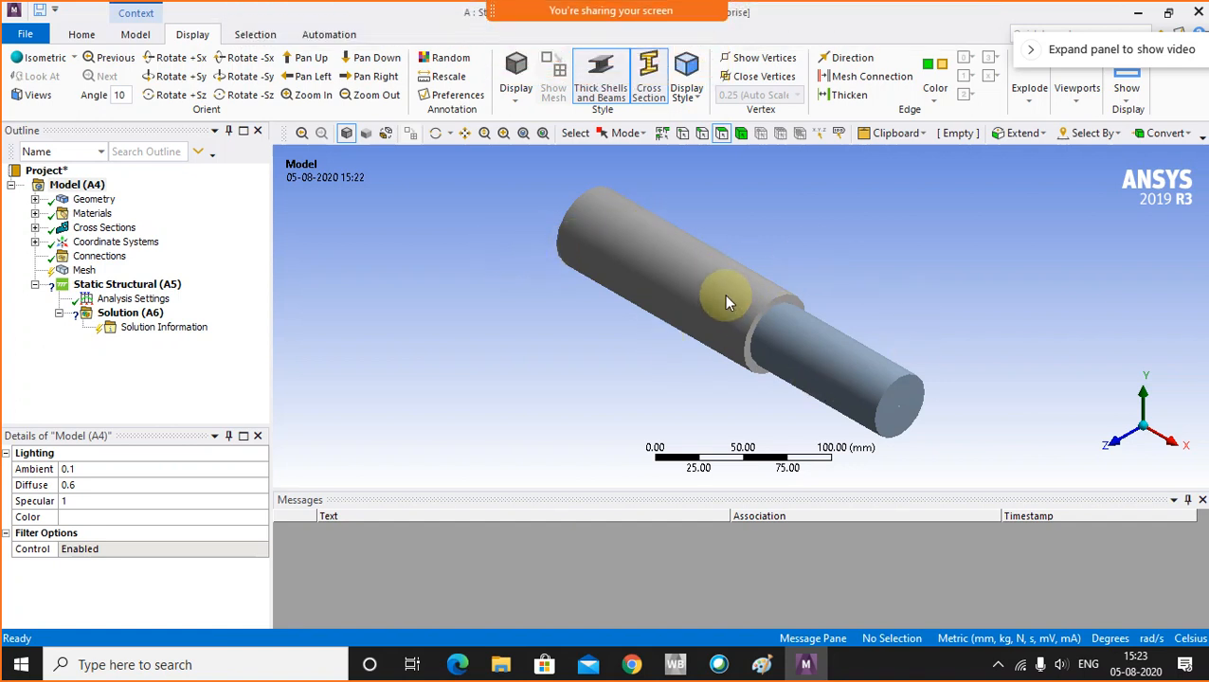
- Assign Material 1 to the first line body of the part, which has the Circular1 cross section
{"action": "left_click", "coordinate": [36, 199]}
{"action": "left_click", "coordinate": [59, 213]}
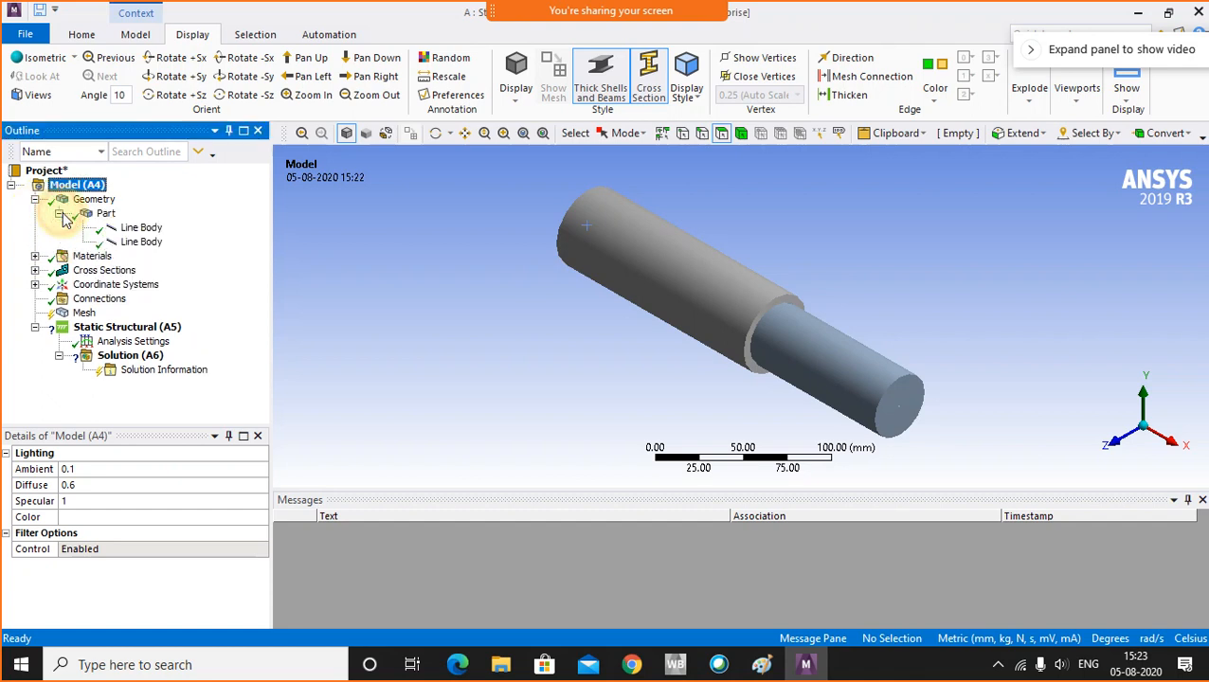
{"action": "left_click", "coordinate": [131, 229]}
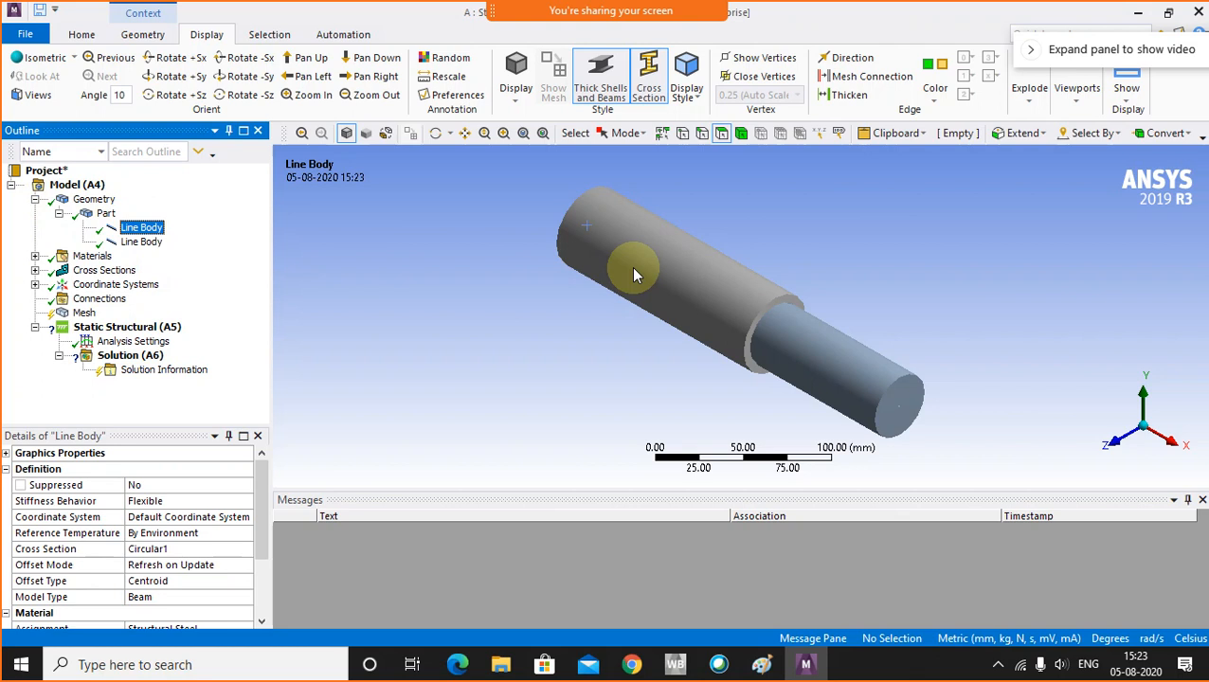
{"action": "scroll", "coordinate": [227, 580], "scroll_direction": "down", "scroll_amount": 1}
{"action": "left_click", "coordinate": [244, 582]}
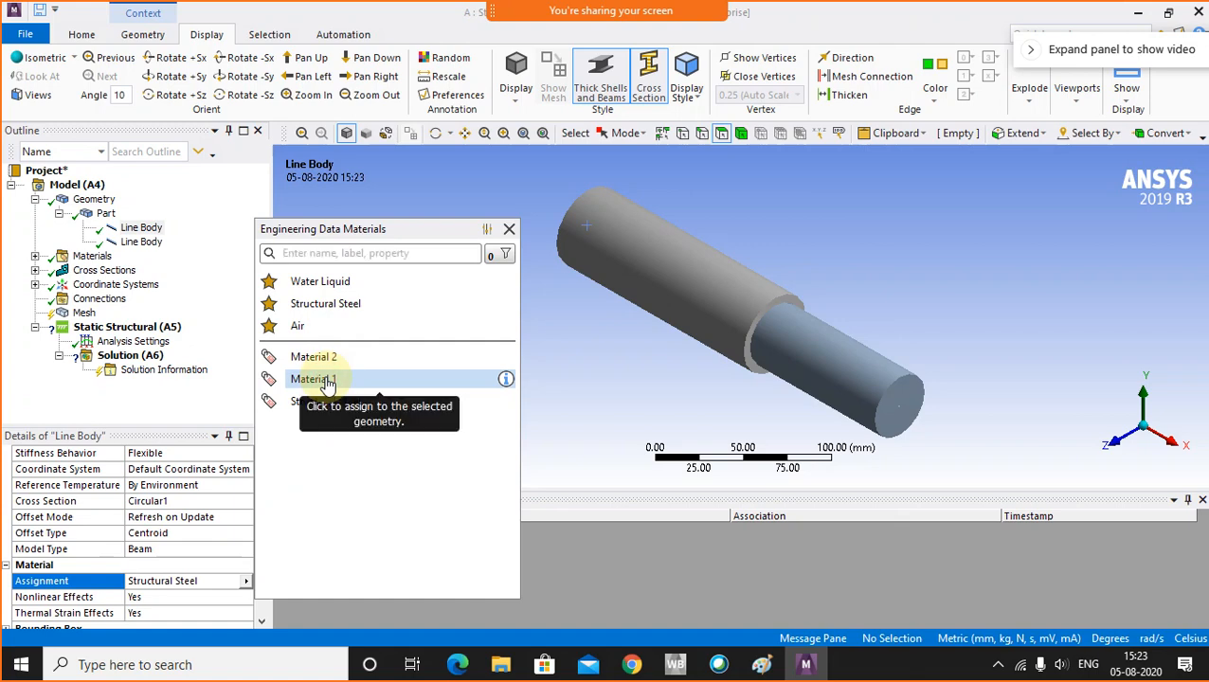
{"action": "left_click", "coordinate": [313, 379]}
- Assign Material 2 to the second line body, then show the details of the first line body
{"action": "left_click", "coordinate": [141, 242]}
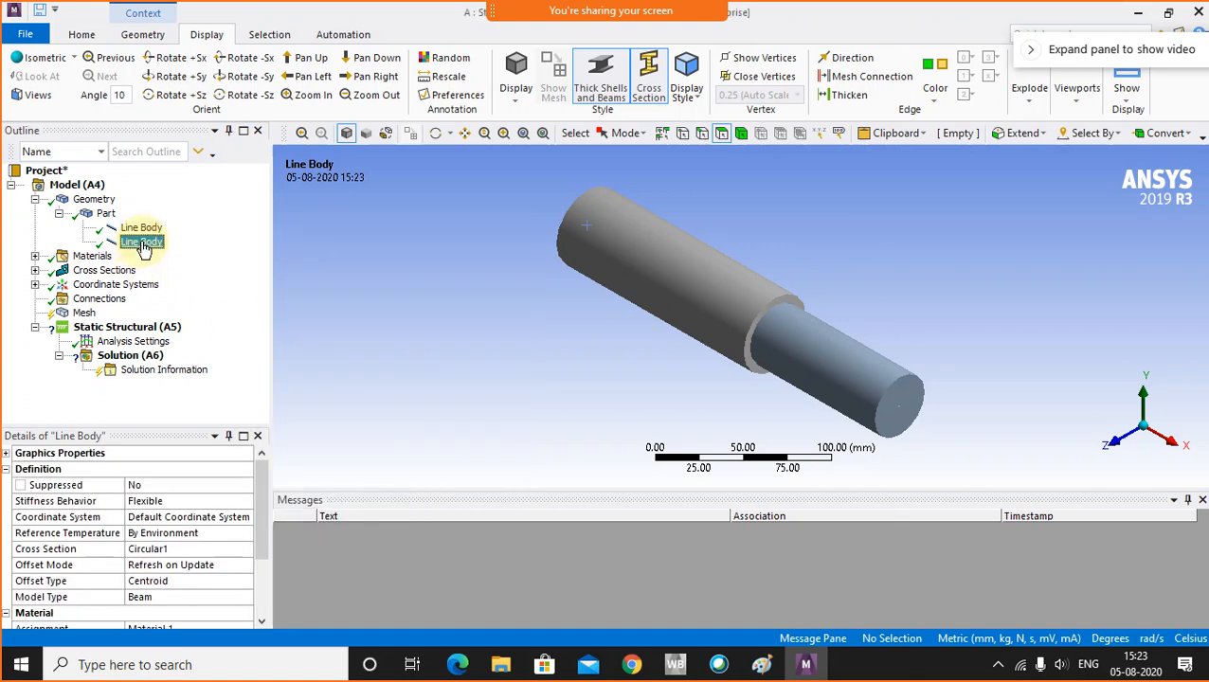
{"action": "scroll", "coordinate": [189, 569], "scroll_direction": "down", "scroll_amount": 1}
{"action": "left_click", "coordinate": [244, 579]}
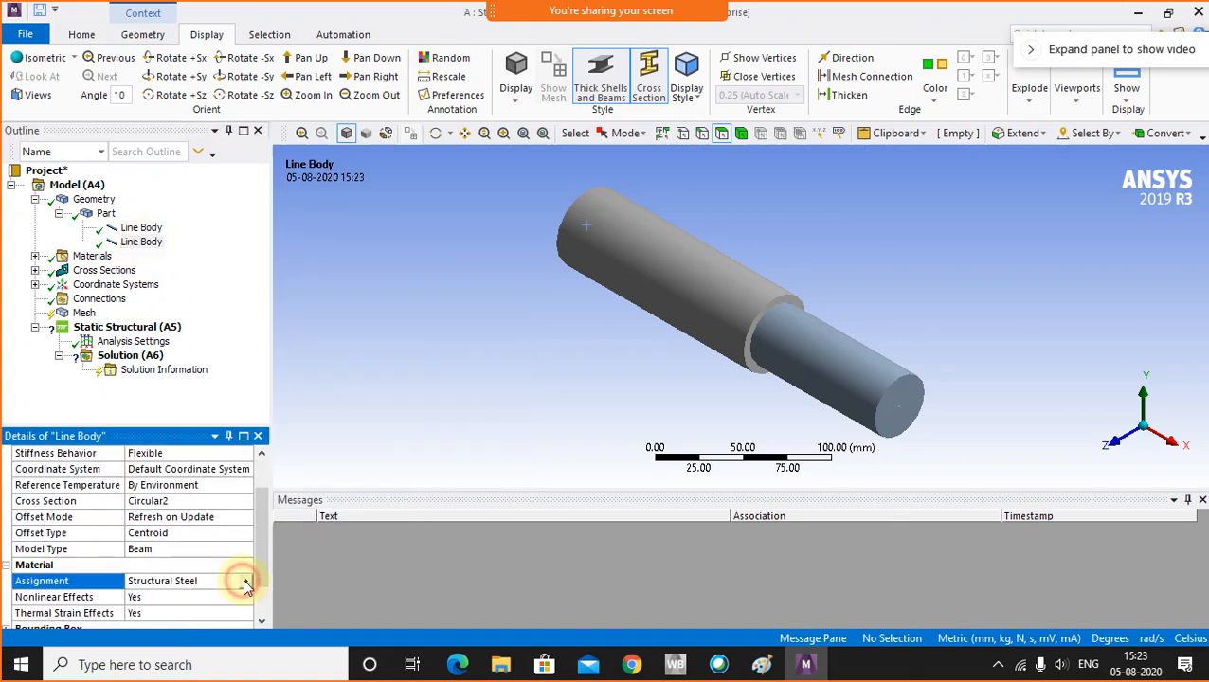
{"action": "left_click", "coordinate": [308, 356]}
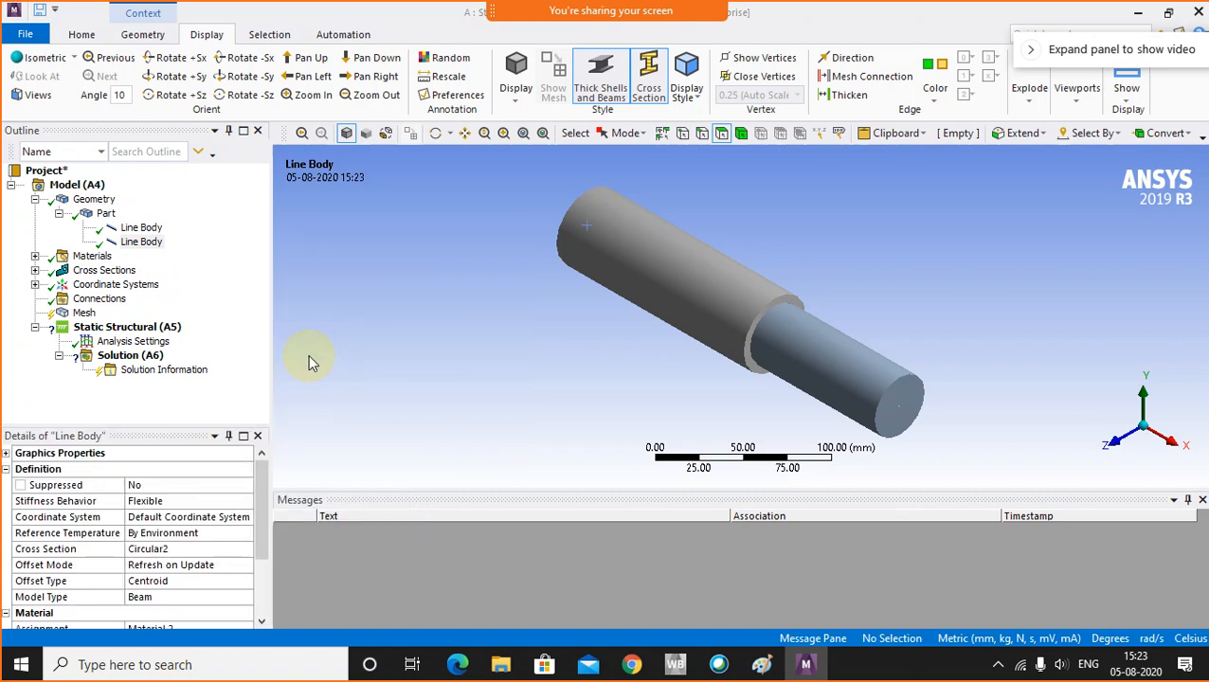
{"action": "left_click", "coordinate": [407, 331]}
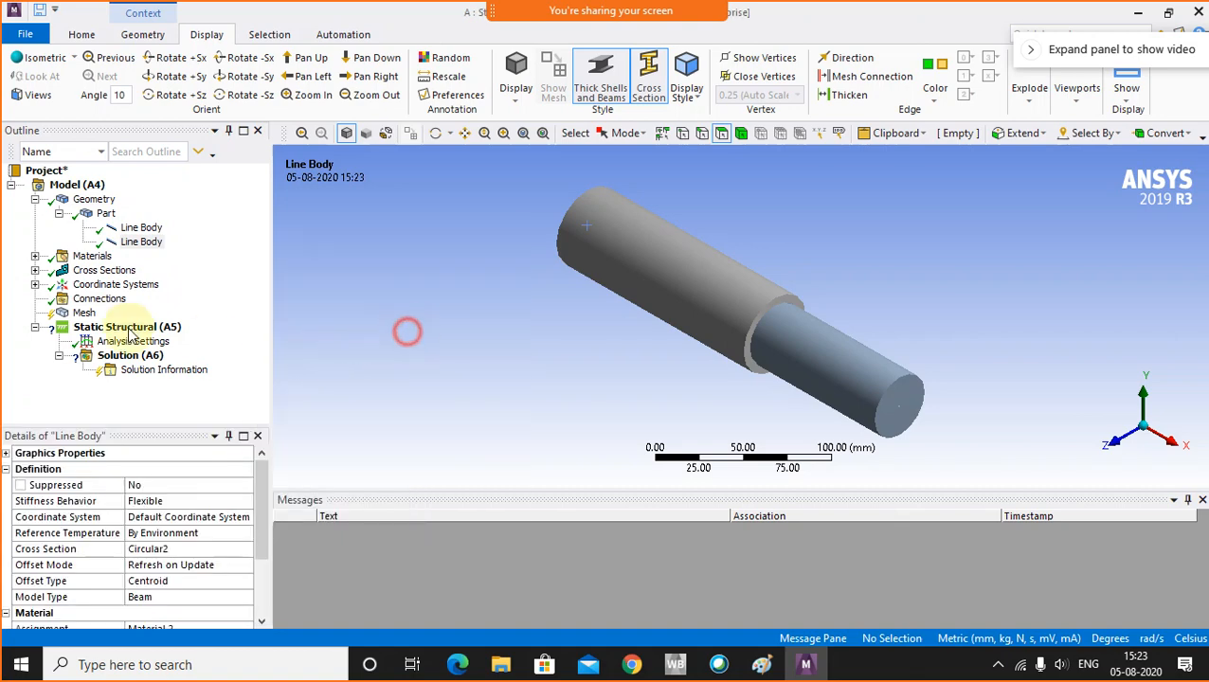
{"action": "left_click", "coordinate": [141, 228]}
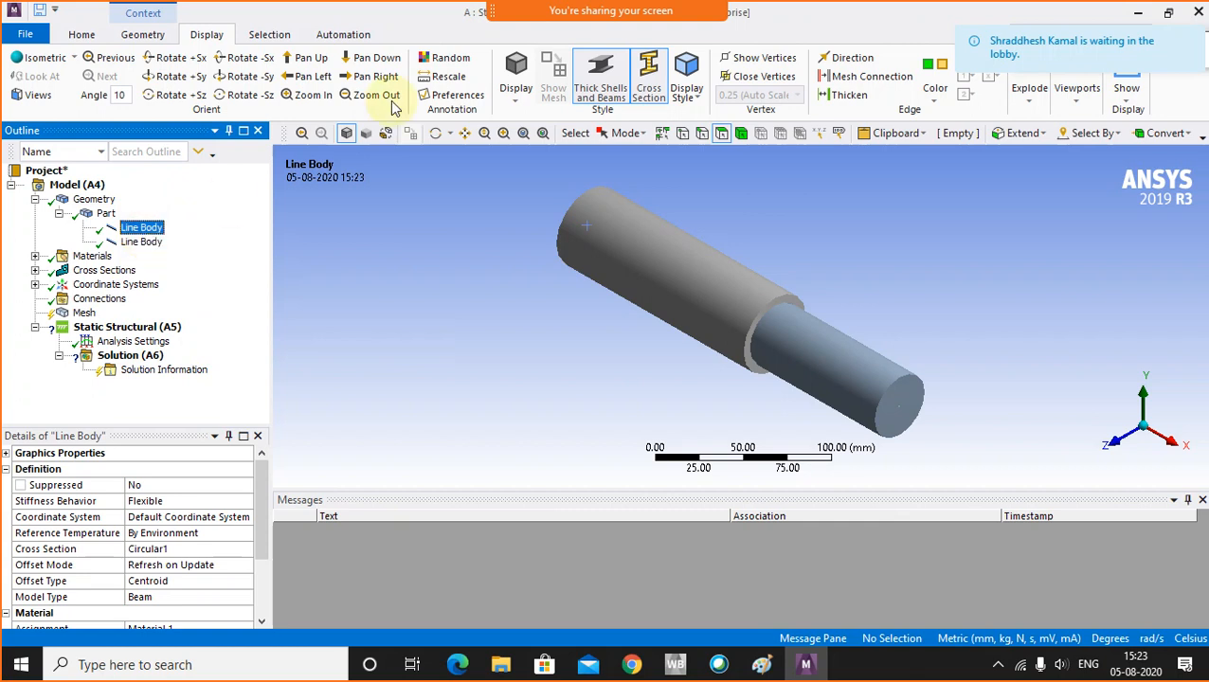
- Admit the person waiting in the meeting lobby and close the participant list
{"action": "left_click", "coordinate": [773, 24]}
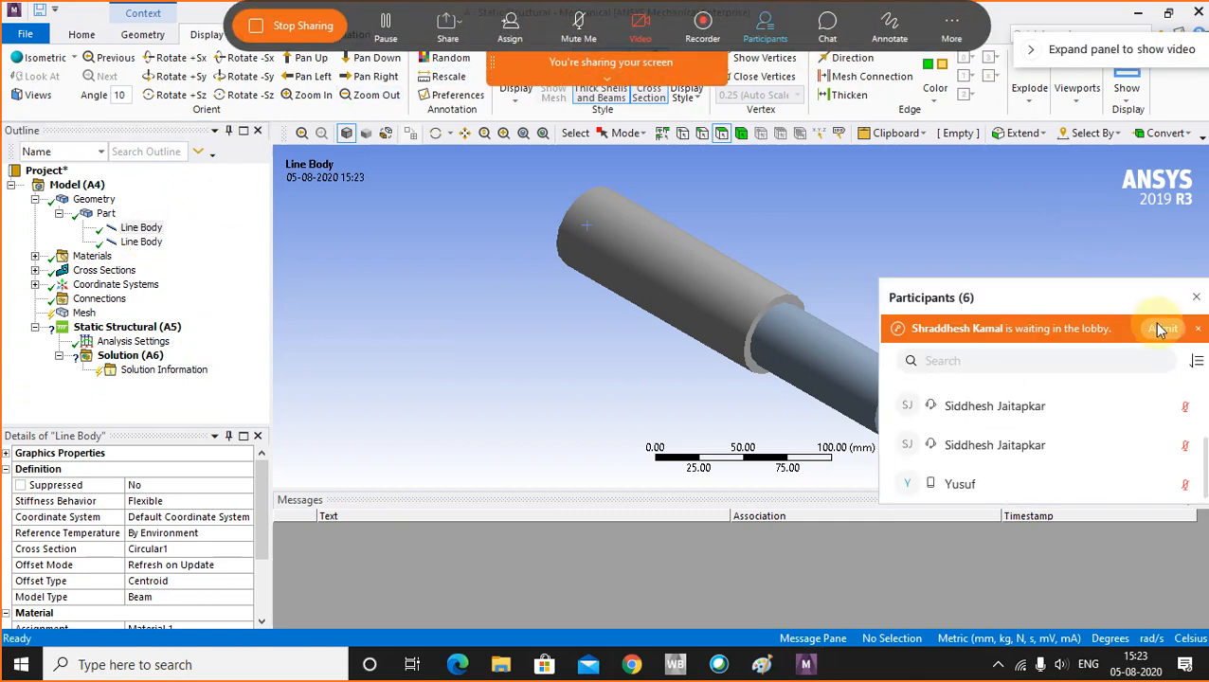
{"action": "left_click", "coordinate": [1160, 324]}
{"action": "left_click", "coordinate": [1194, 301]}
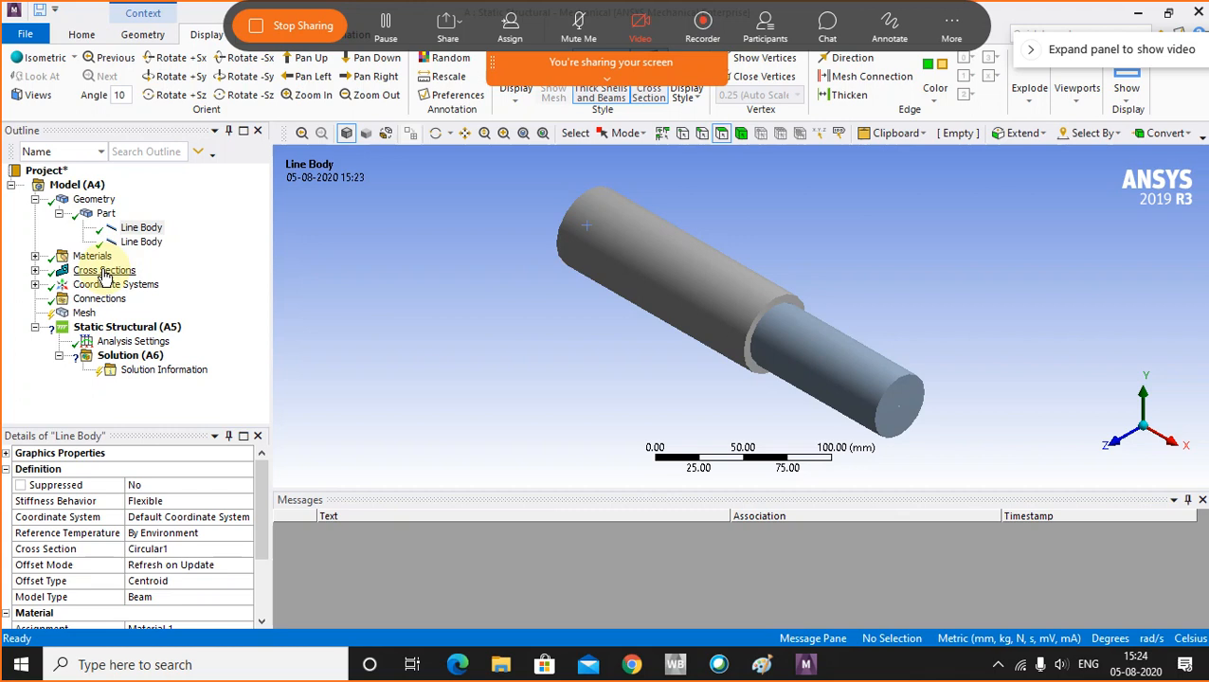
- Generate the mesh of the stepped bar with the default element size
{"action": "left_click", "coordinate": [85, 314]}
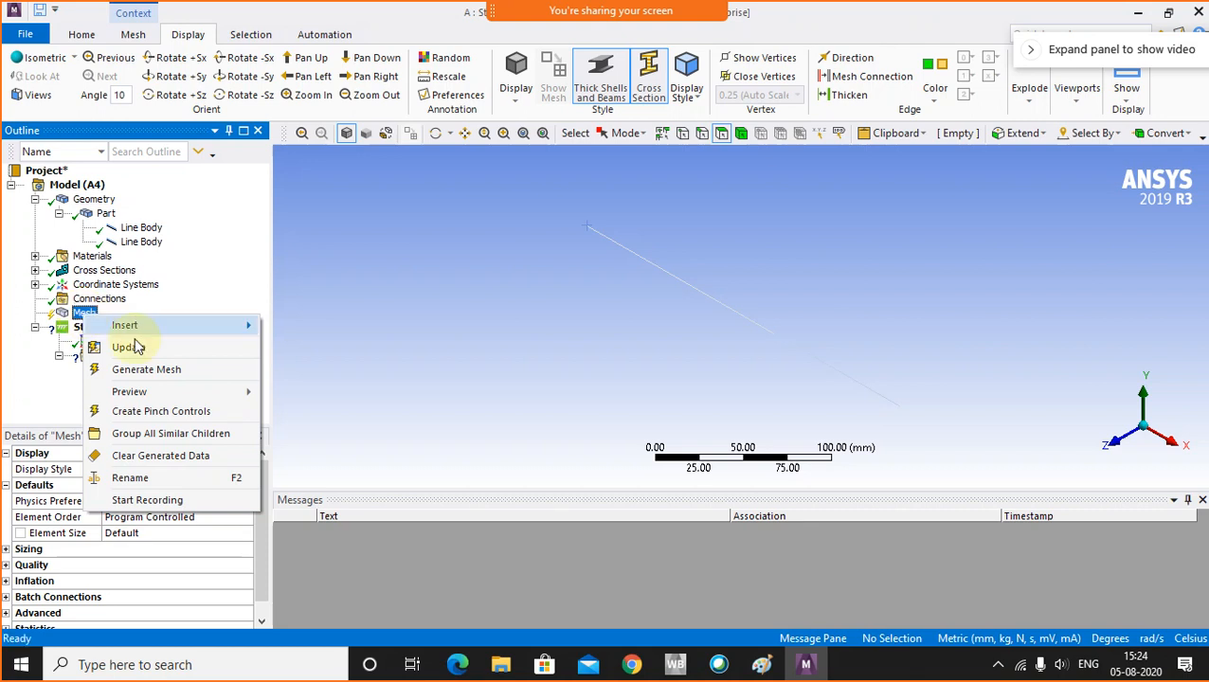
{"action": "left_click", "coordinate": [139, 374]}
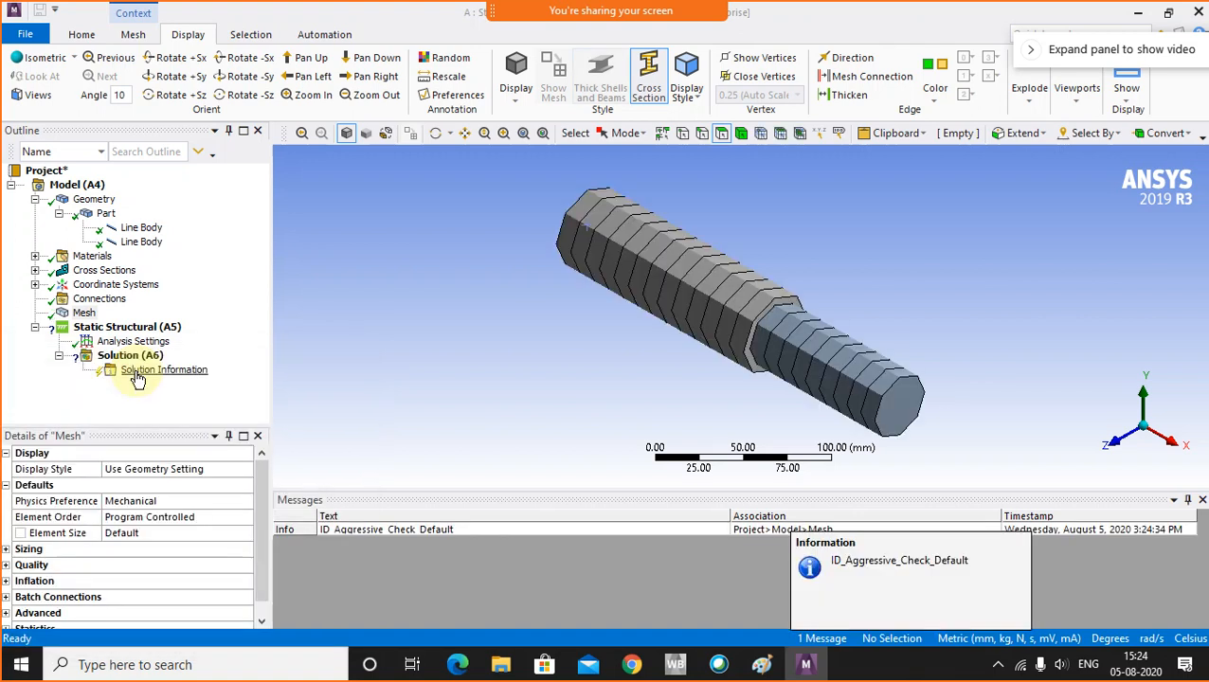
{"action": "scroll", "coordinate": [781, 314], "scroll_direction": "up", "scroll_amount": 2}
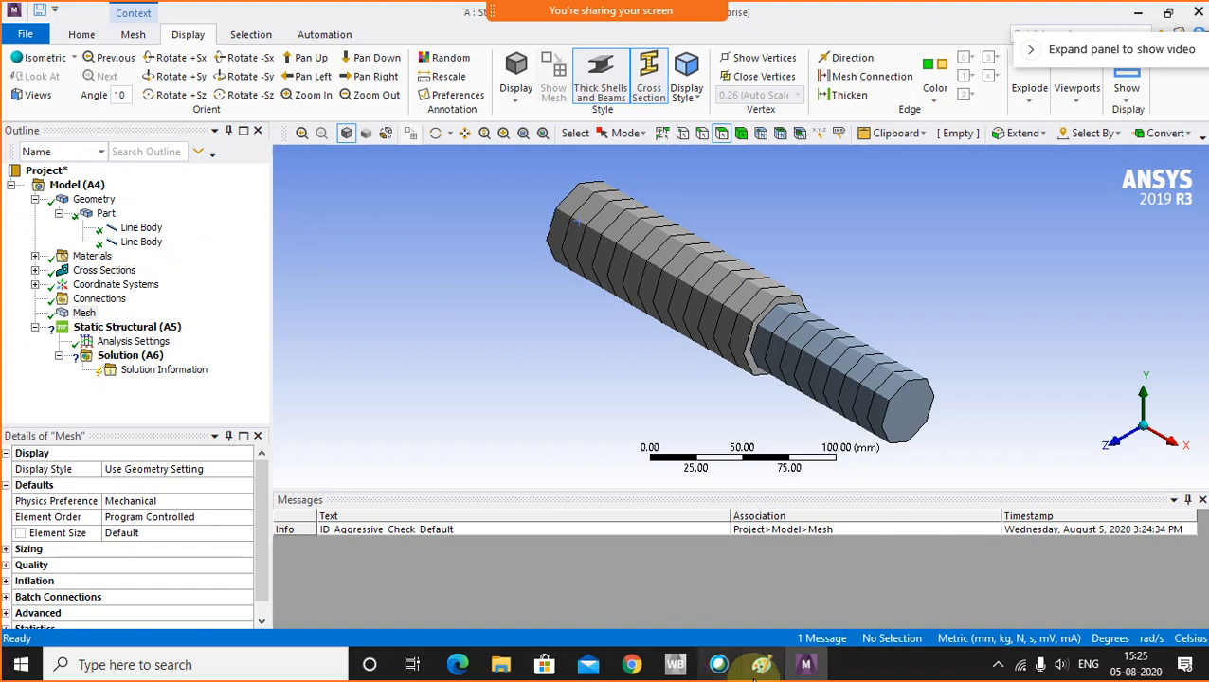
- Consult the stepped bar sketch in Paint, then return to Mechanical and insert a fixed support under Static Structural
{"action": "left_click", "coordinate": [761, 665]}
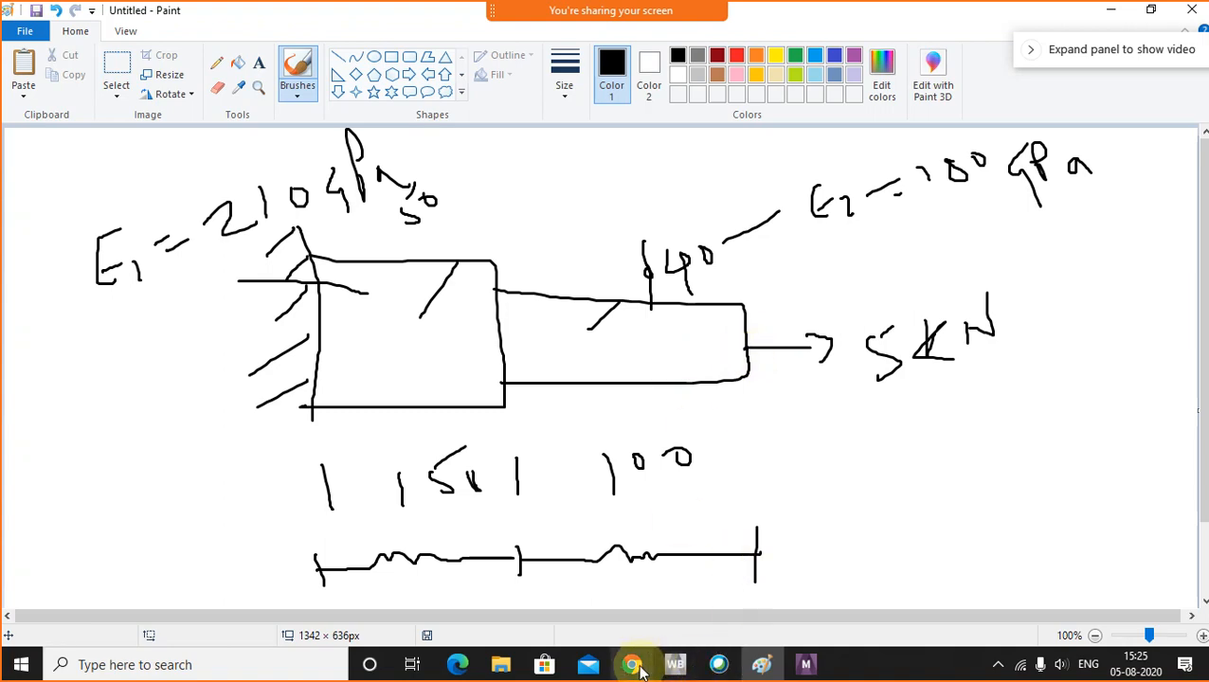
{"action": "left_click", "coordinate": [806, 664]}
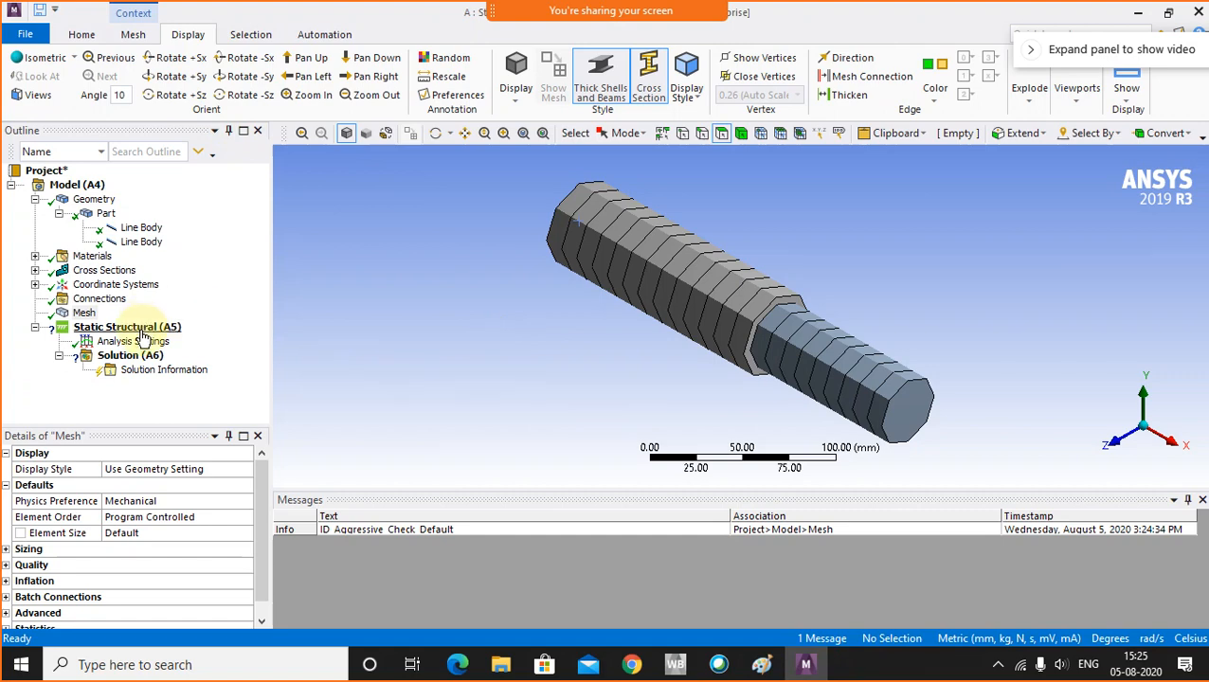
{"action": "left_click", "coordinate": [142, 328]}
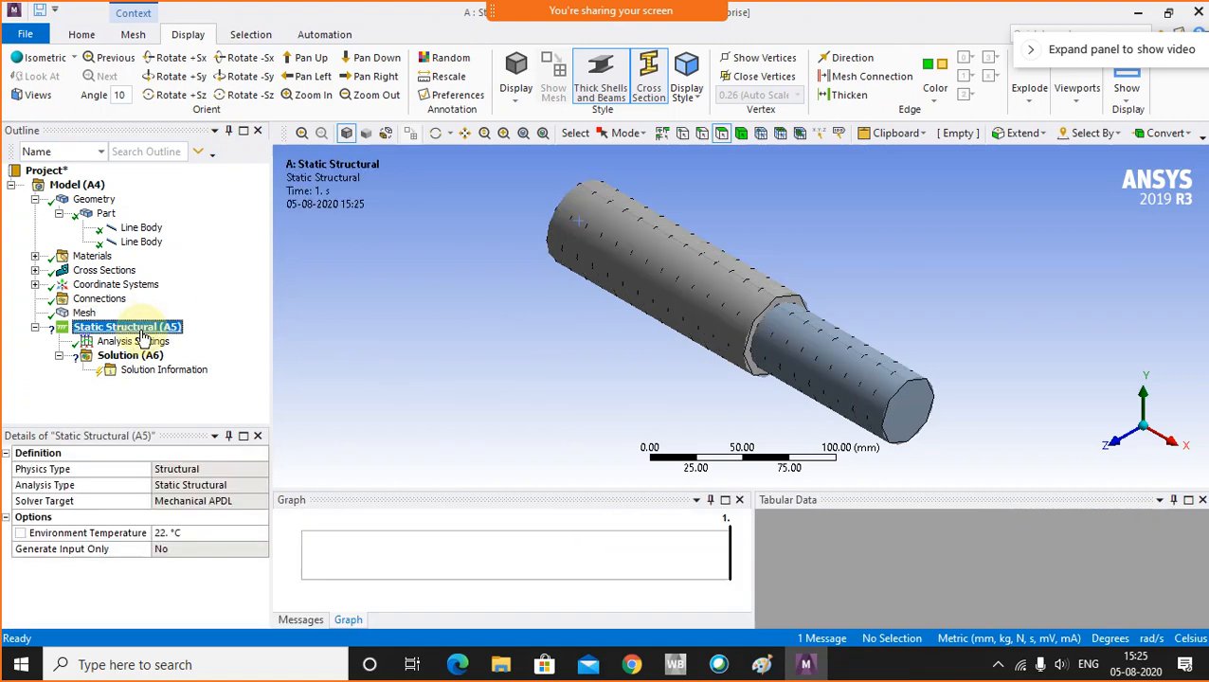
{"action": "right_click", "coordinate": [142, 337]}
{"action": "mouse_move", "coordinate": [194, 341]}
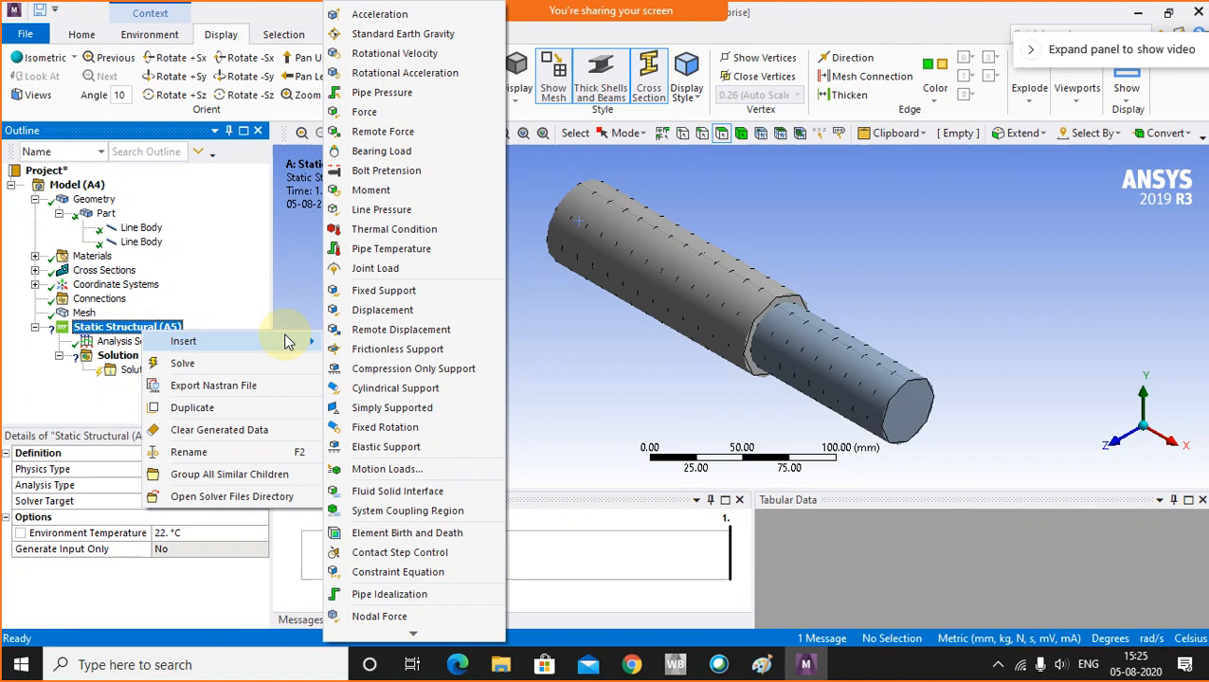
{"action": "left_click", "coordinate": [369, 290]}
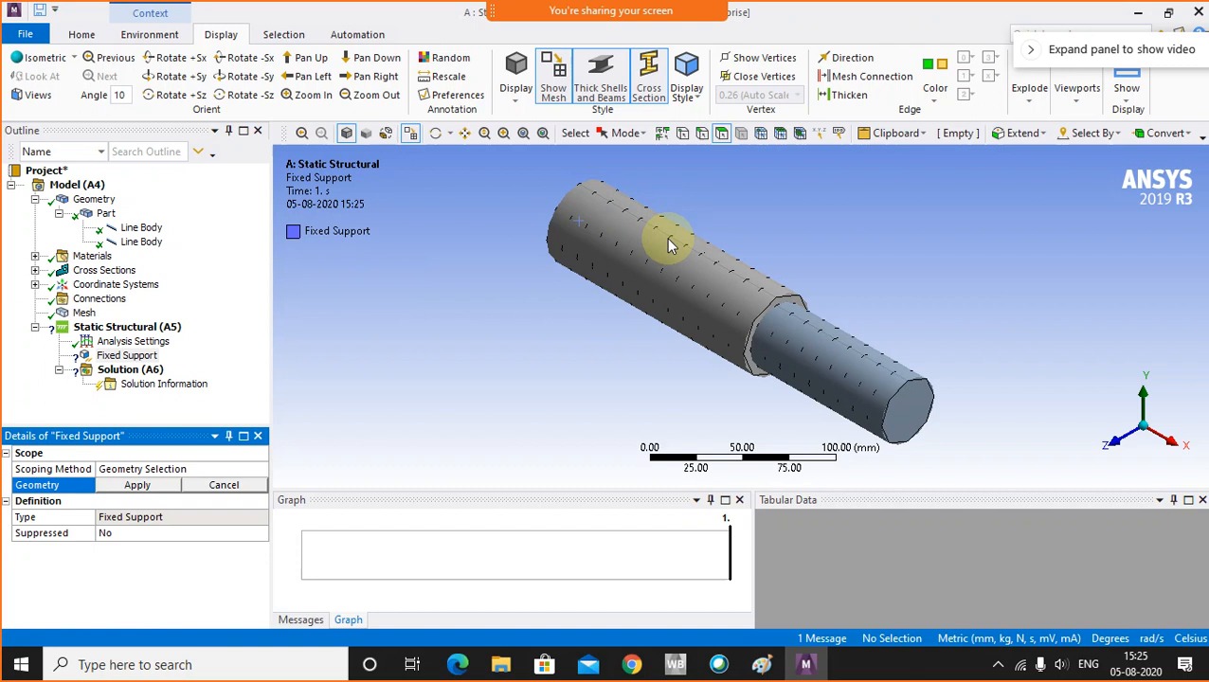
- Hide the mesh and display the bar with solid cross sections
{"action": "left_click", "coordinate": [651, 72]}
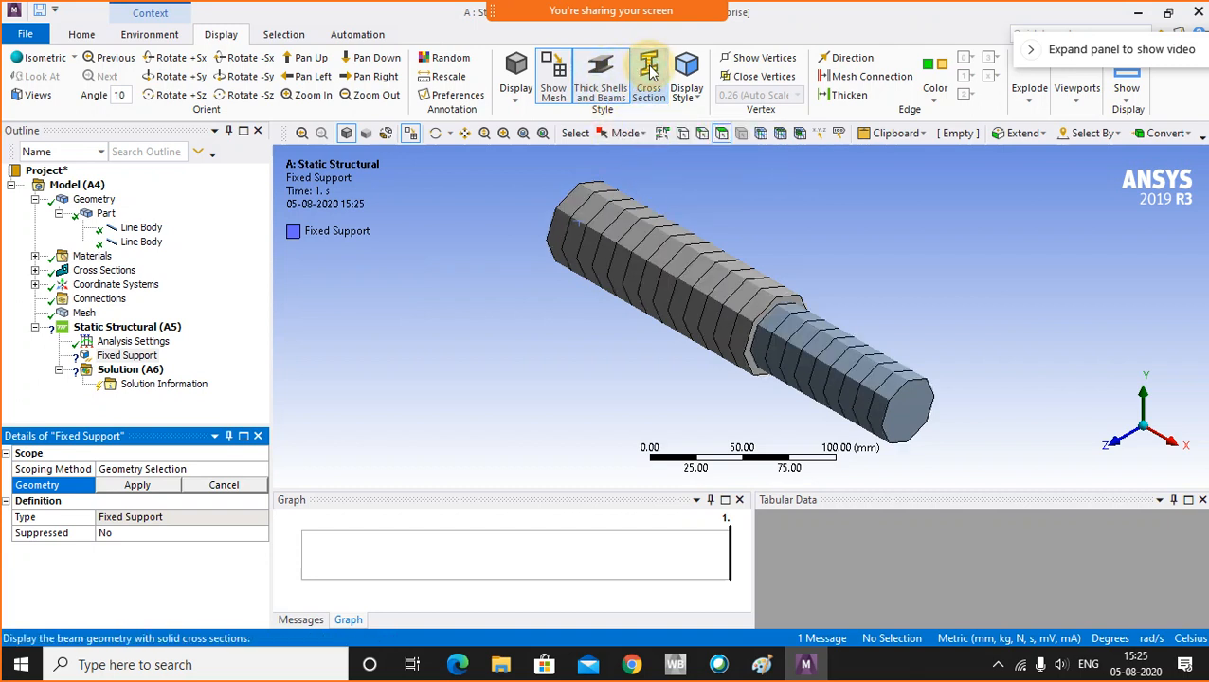
{"action": "left_click", "coordinate": [600, 87]}
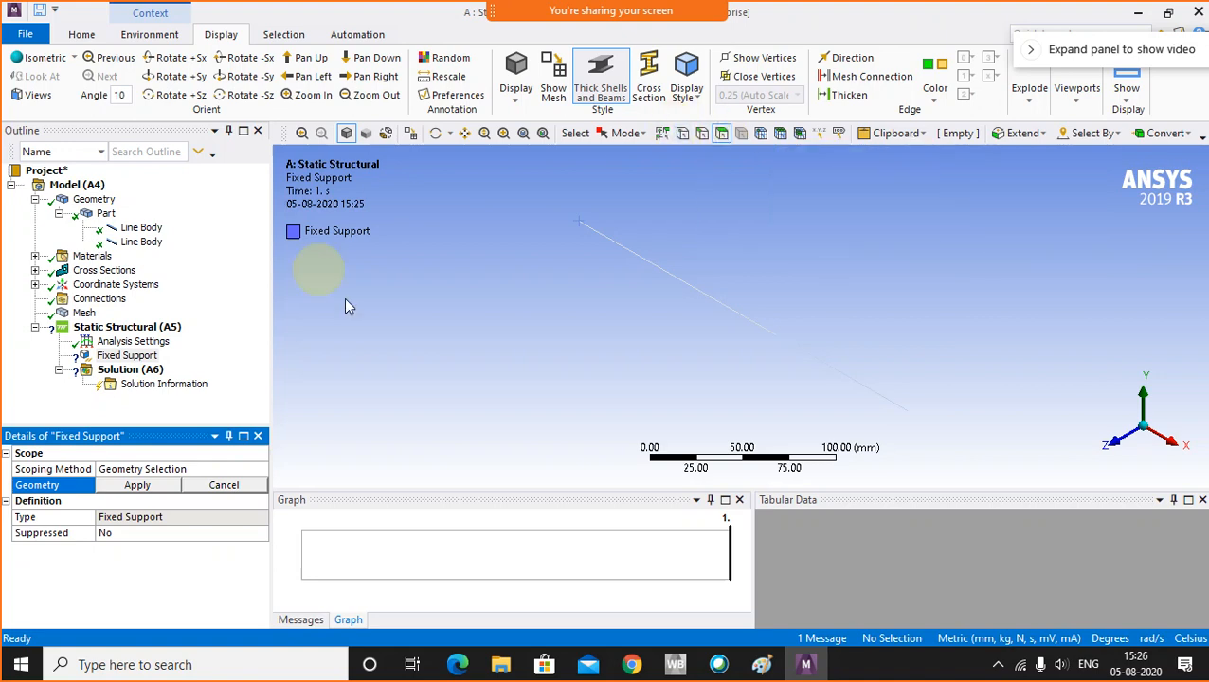
{"action": "left_click", "coordinate": [648, 78]}
- Scope the fixed support to the vertex at the outer end of the thicker bar segment
{"action": "middle_click_drag", "start_coordinate": [530, 240], "coordinate": [580, 216]}
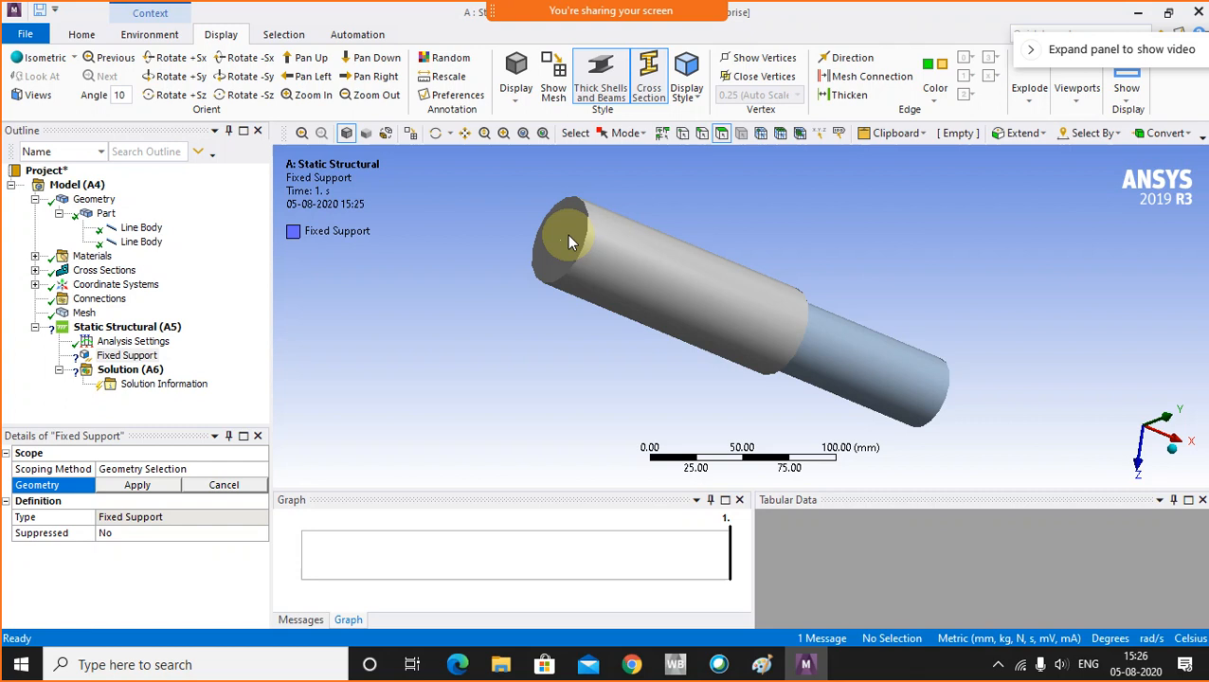
{"action": "left_click", "coordinate": [684, 133]}
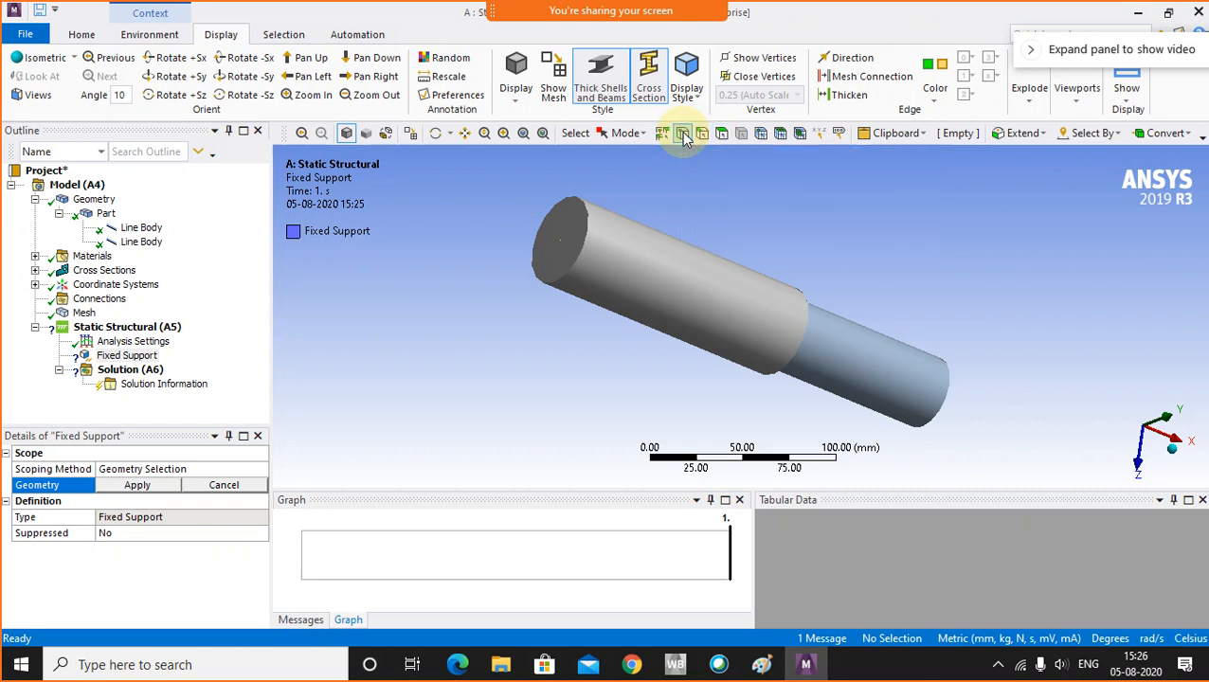
{"action": "left_click", "coordinate": [557, 247]}
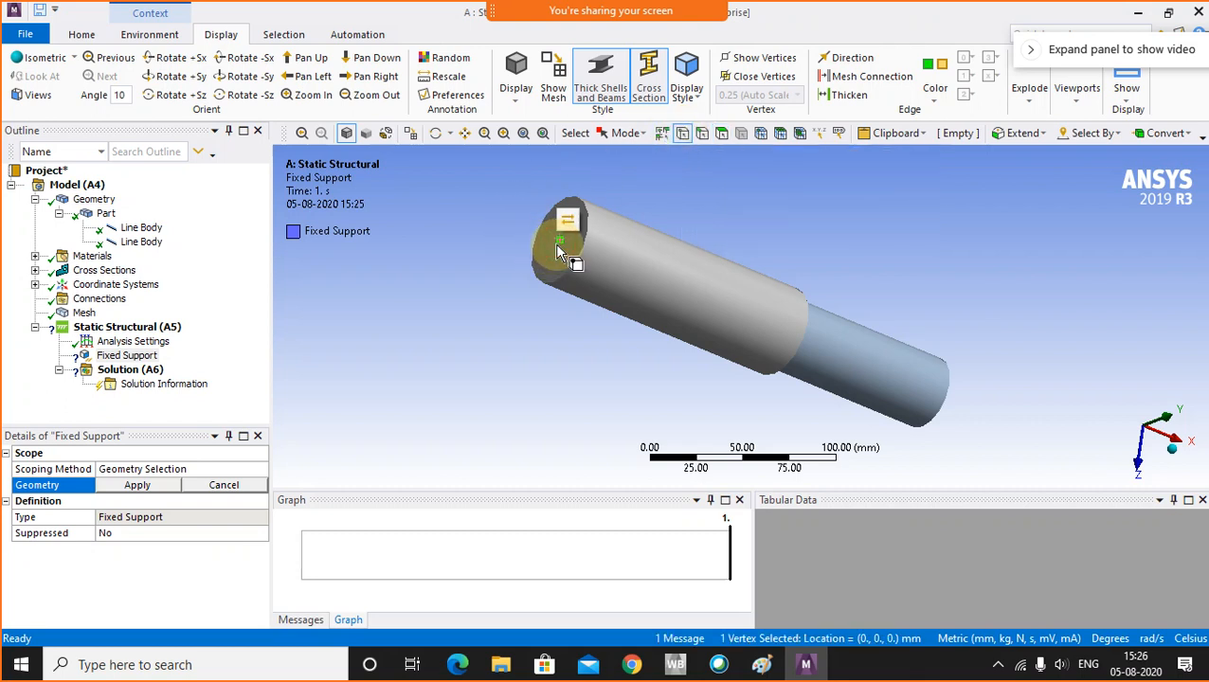
{"action": "left_click", "coordinate": [138, 486]}
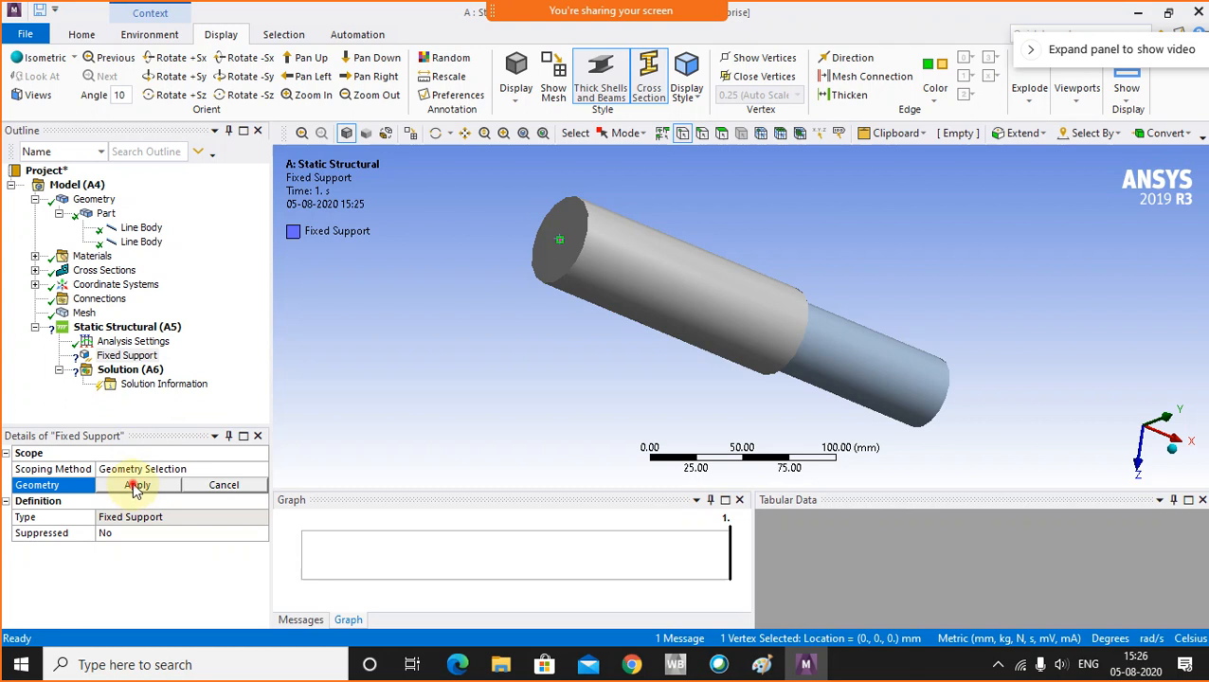
{"action": "left_click", "coordinate": [502, 429]}
{"action": "middle_click_drag", "start_coordinate": [819, 394], "coordinate": [650, 334]}
{"action": "left_click", "coordinate": [834, 232]}
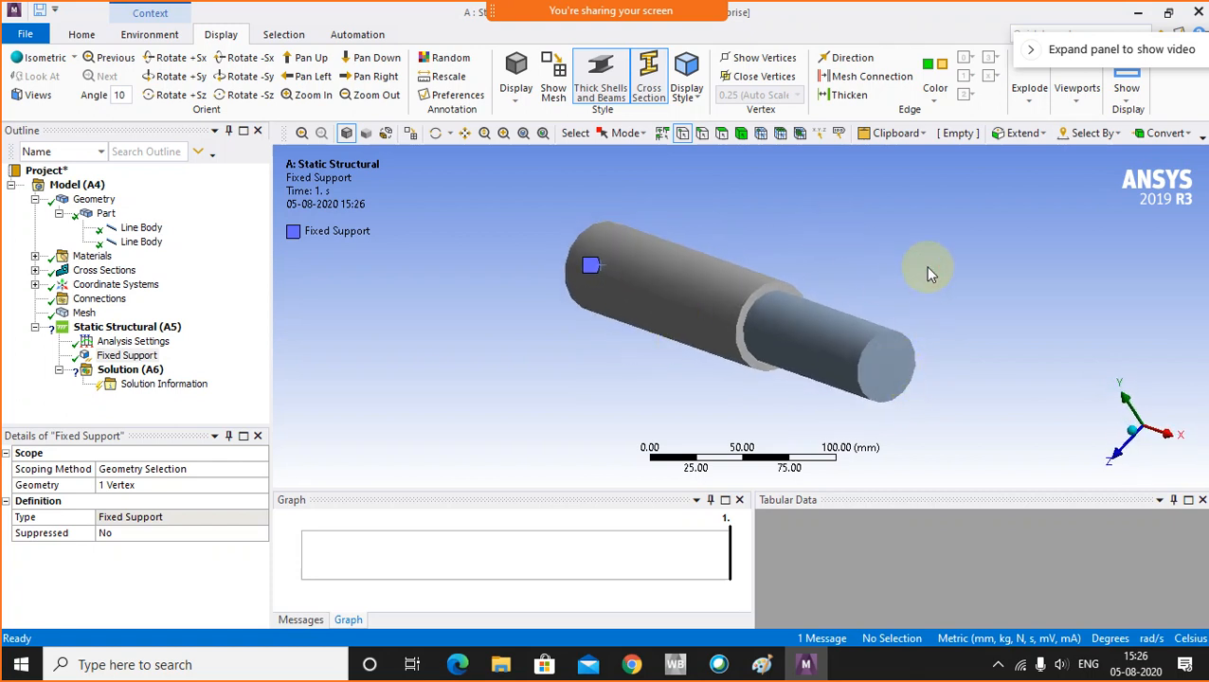
- Insert a force under Static Structural and scope it to the vertex at the free end of the thinner segment
{"action": "left_click", "coordinate": [139, 327]}
{"action": "right_click", "coordinate": [140, 328]}
{"action": "mouse_move", "coordinate": [176, 339]}
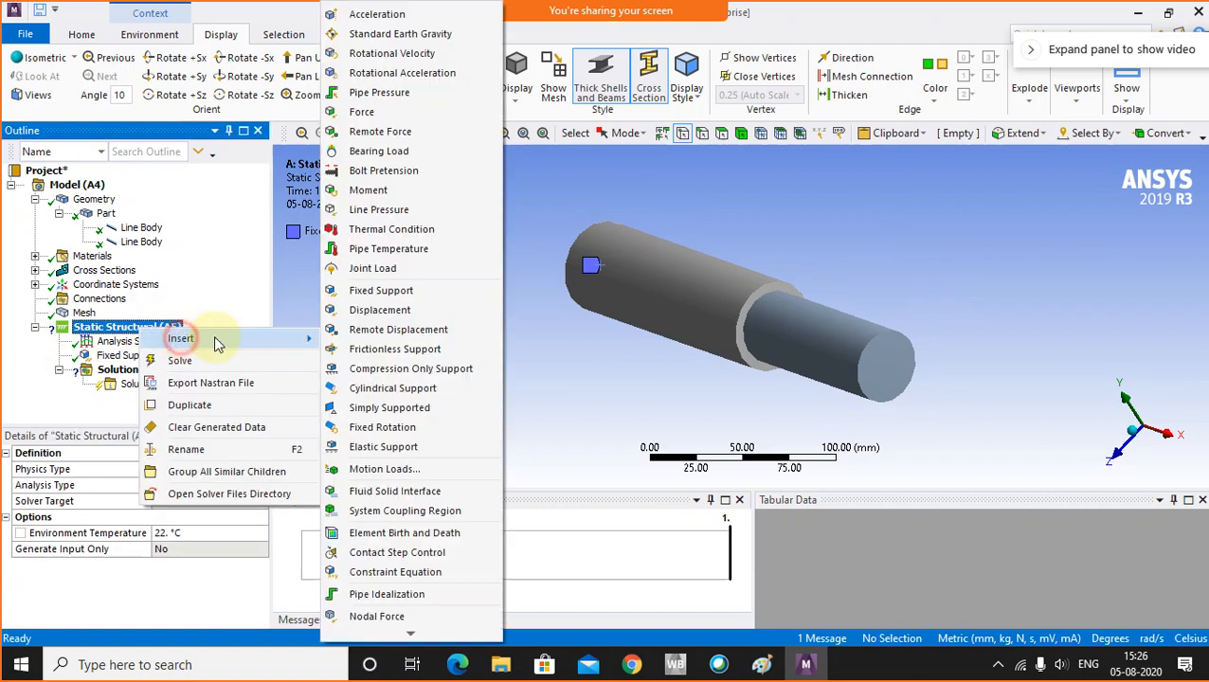
{"action": "left_click", "coordinate": [361, 113]}
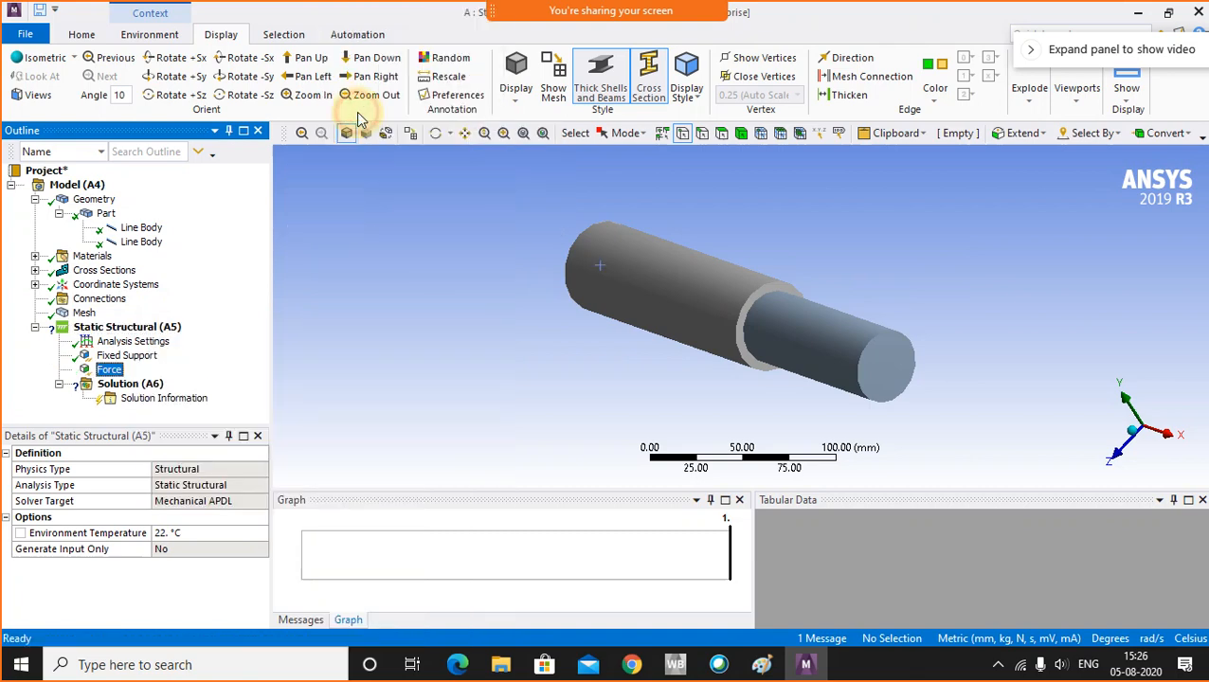
{"action": "left_click", "coordinate": [886, 366]}
{"action": "left_click", "coordinate": [138, 486]}
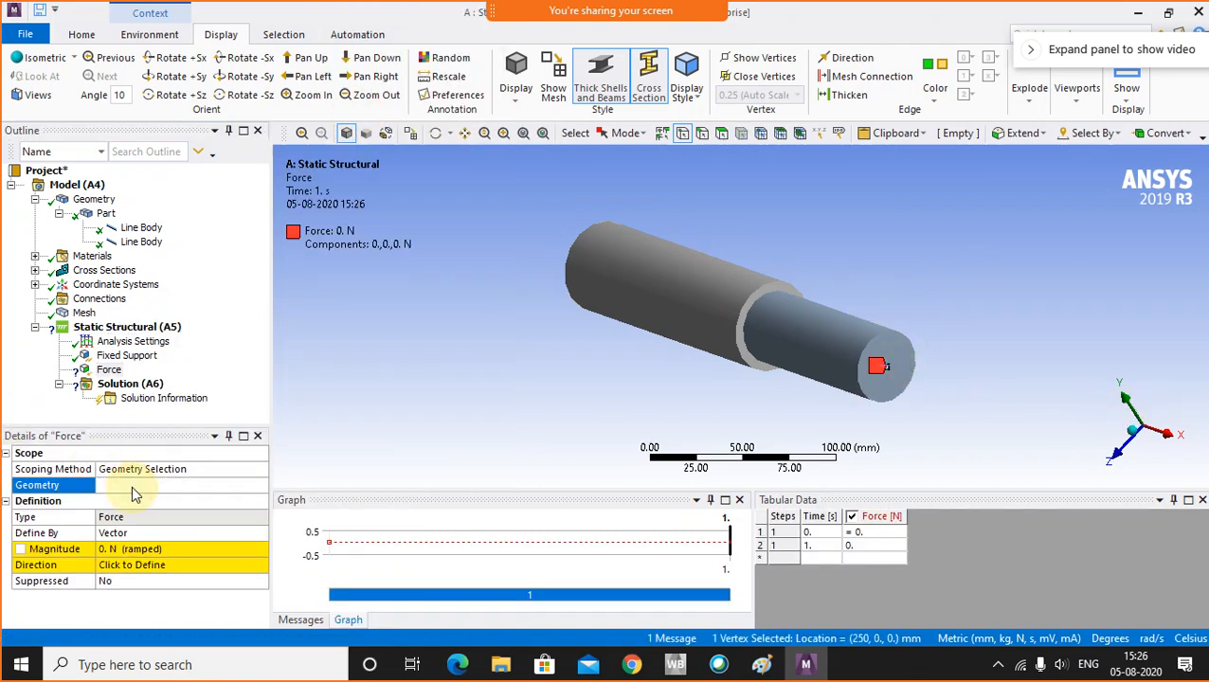
- Set the force magnitude to 5000 N
{"action": "left_click", "coordinate": [153, 550]}
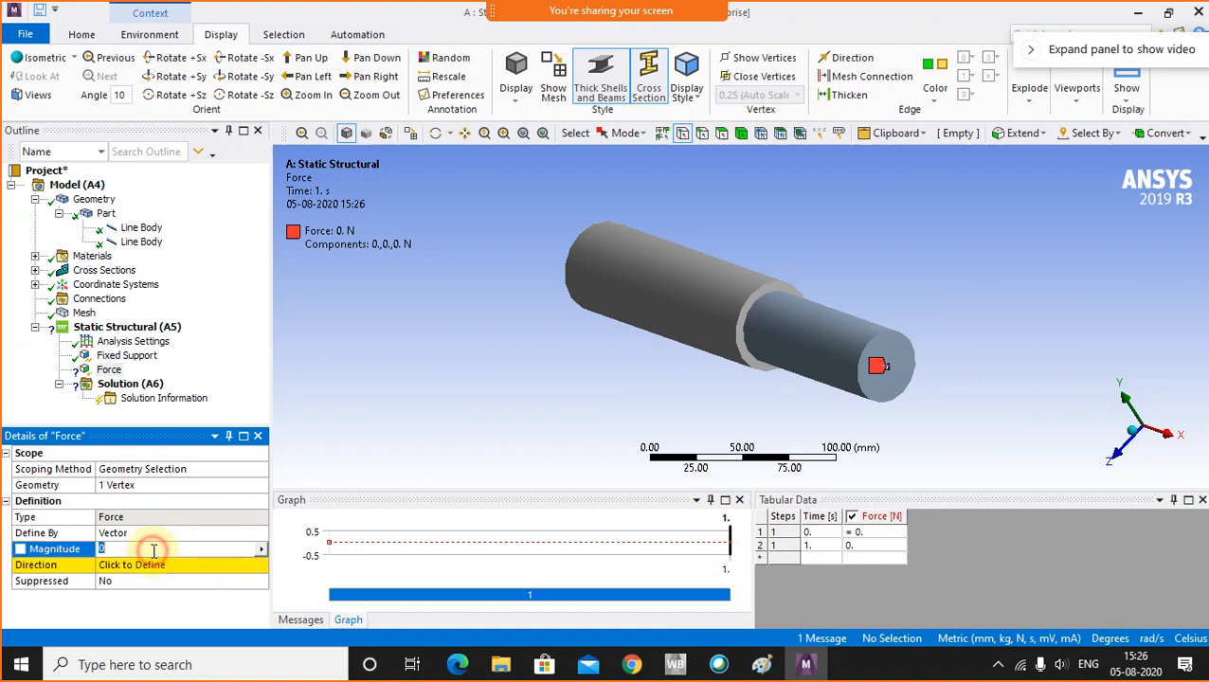
{"action": "type", "text": "5000"}
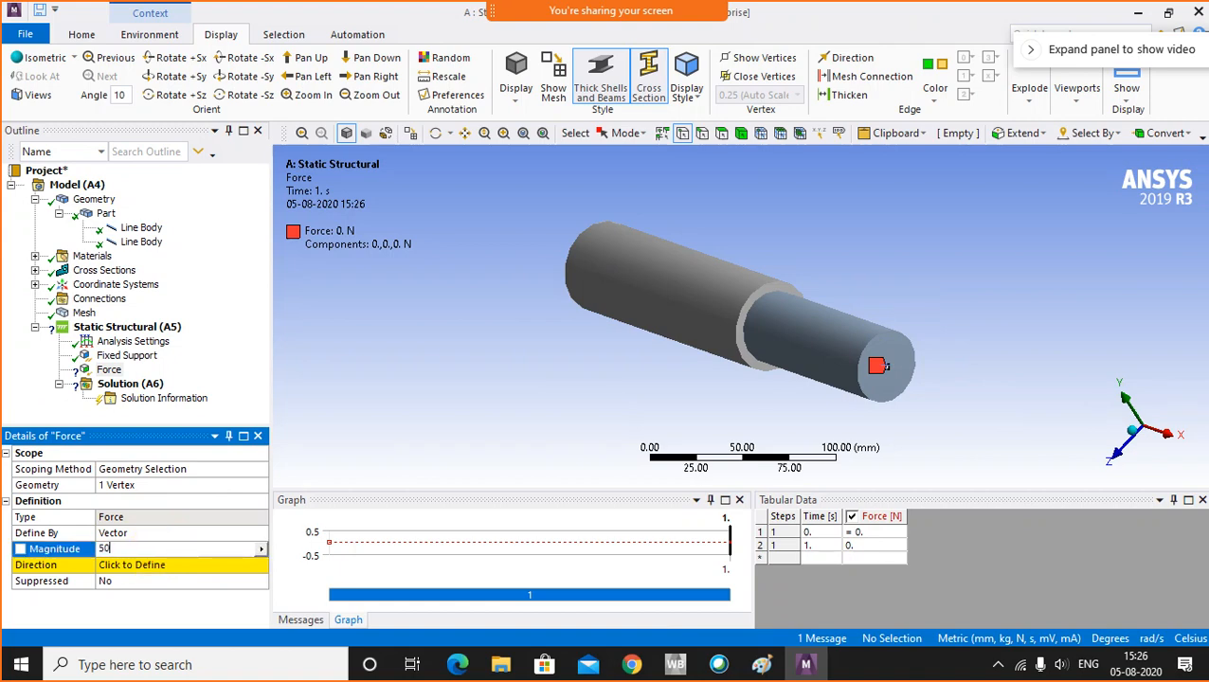
{"action": "key", "text": "Return"}
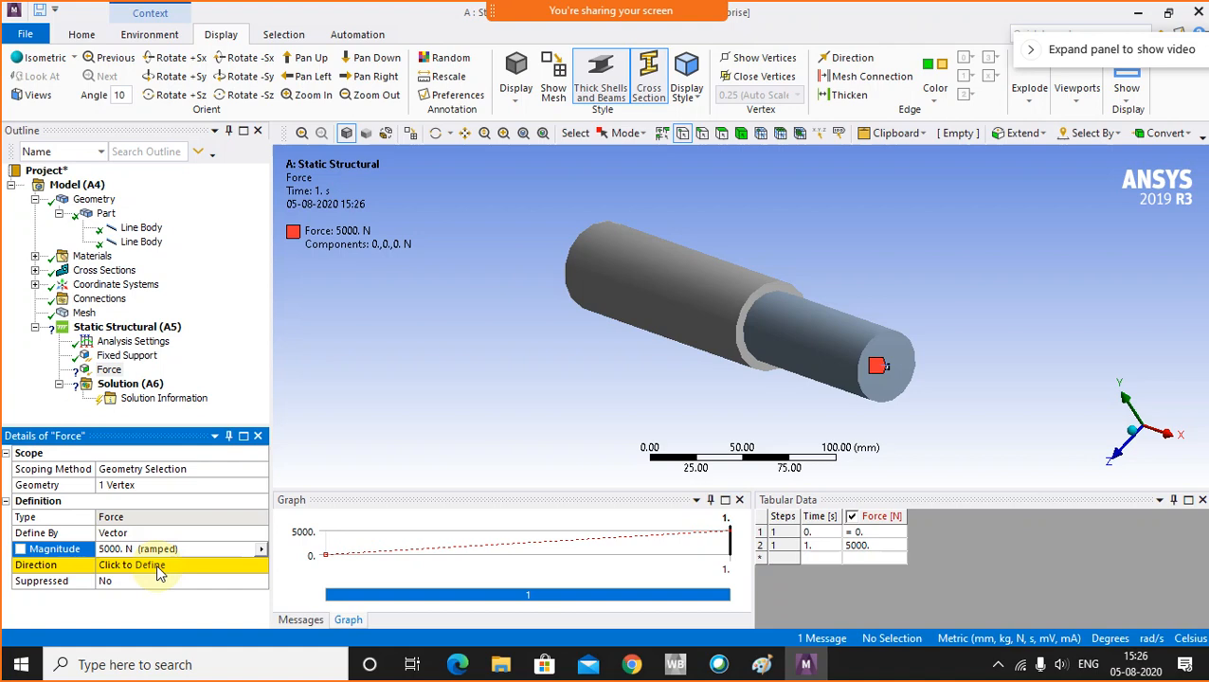
- Define the force direction along the thinner segment's edge, pointing outward from the fixed end in the positive X direction
{"action": "left_click", "coordinate": [156, 563]}
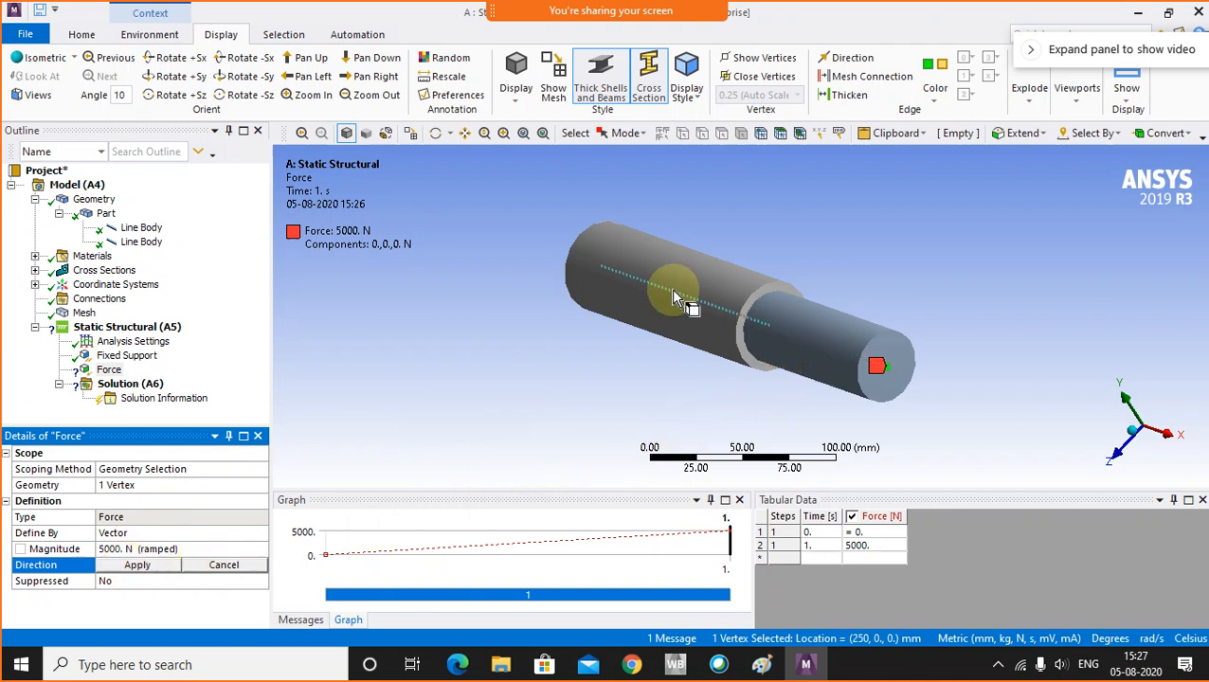
{"action": "left_click", "coordinate": [797, 338]}
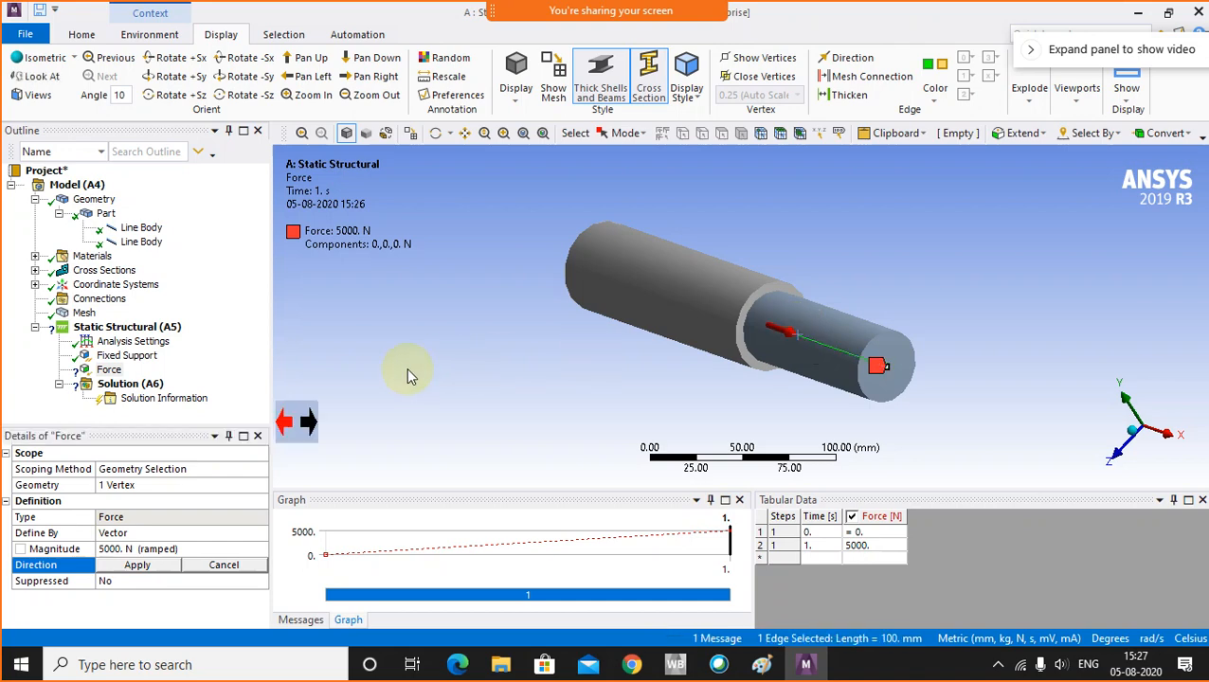
{"action": "left_click", "coordinate": [285, 422]}
{"action": "left_click", "coordinate": [311, 423]}
{"action": "left_click", "coordinate": [284, 422]}
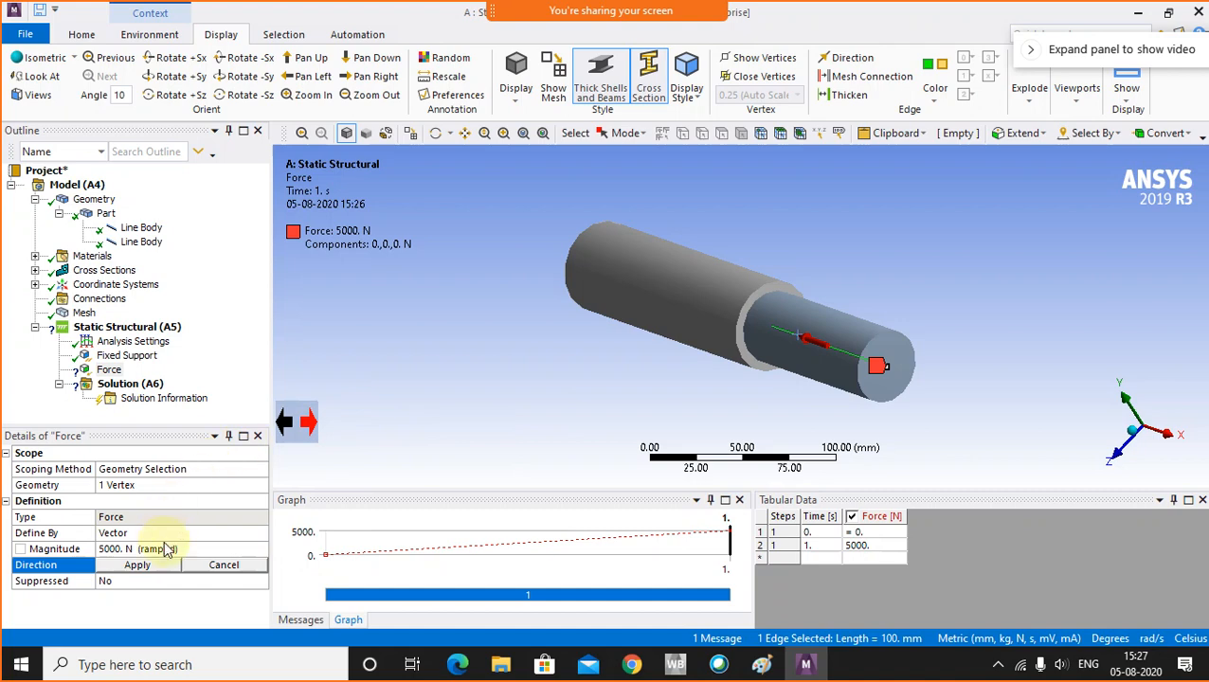
{"action": "left_click", "coordinate": [284, 422]}
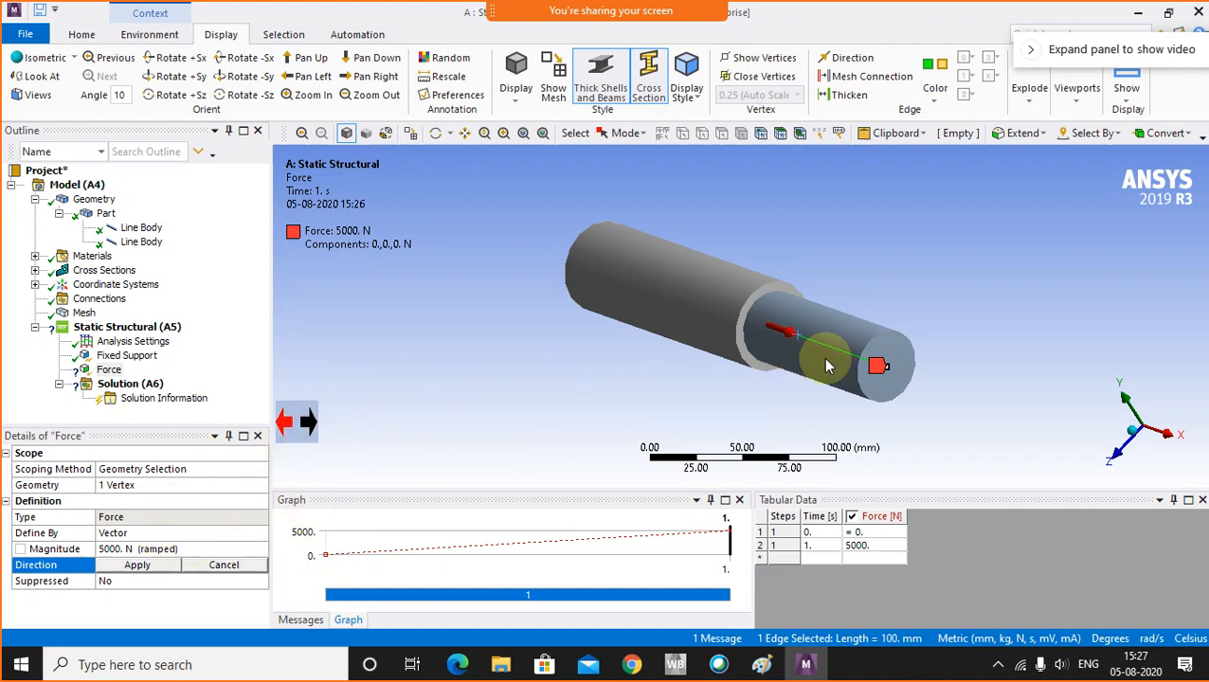
{"action": "left_click", "coordinate": [135, 565]}
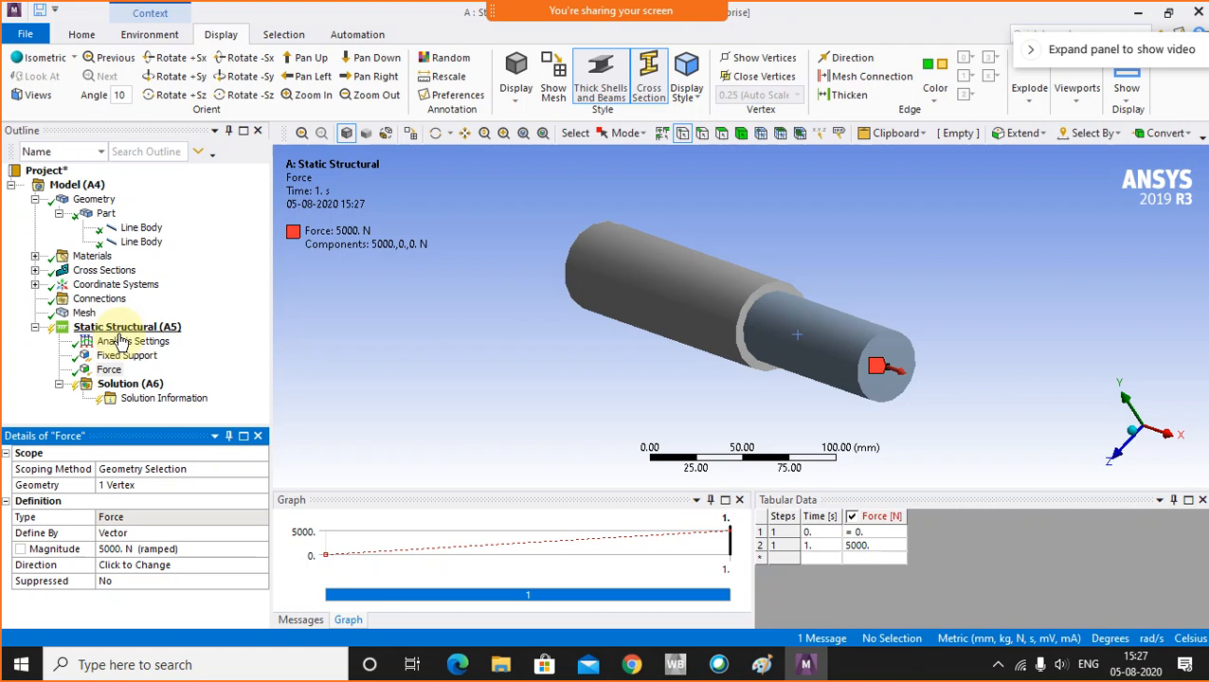
- Insert a Total Deformation result under Solution
{"action": "left_click", "coordinate": [129, 386]}
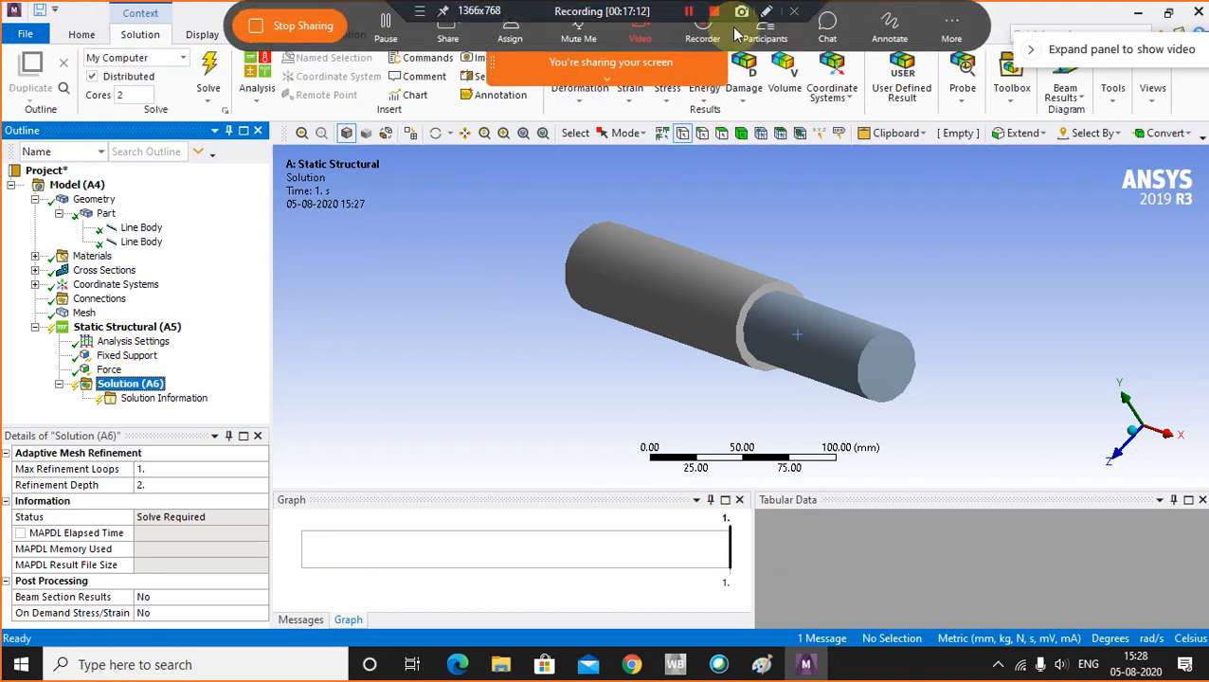
{"action": "left_click", "coordinate": [762, 29]}
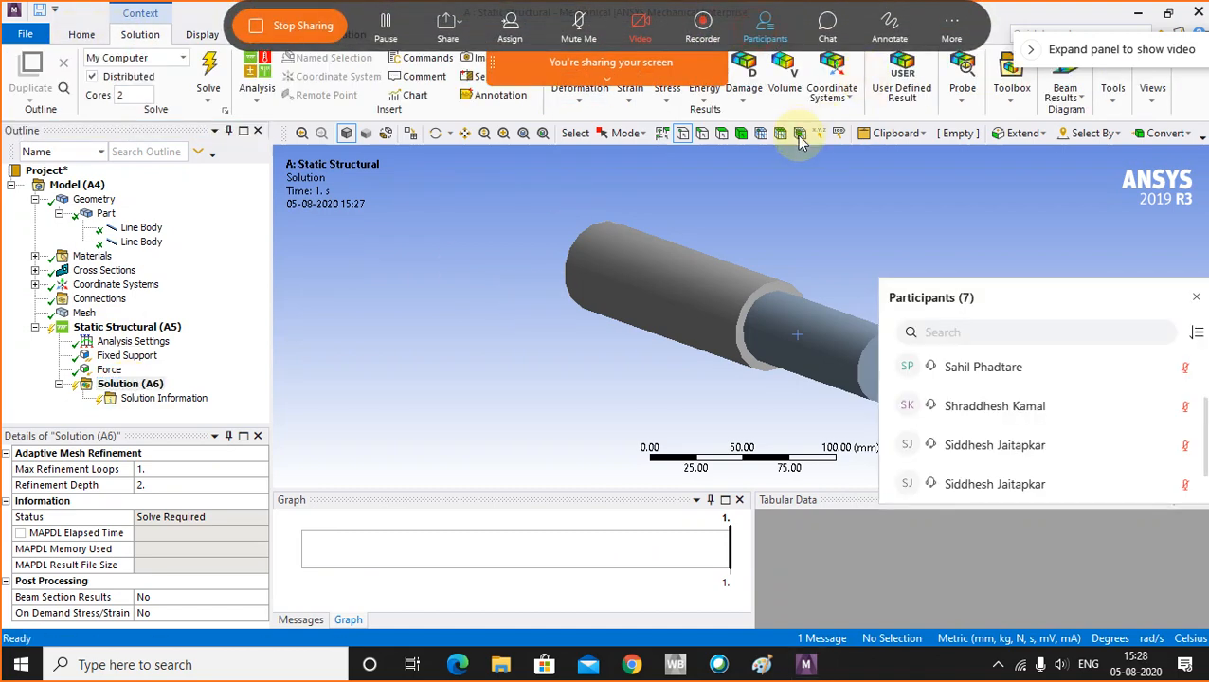
{"action": "left_click", "coordinate": [1196, 298]}
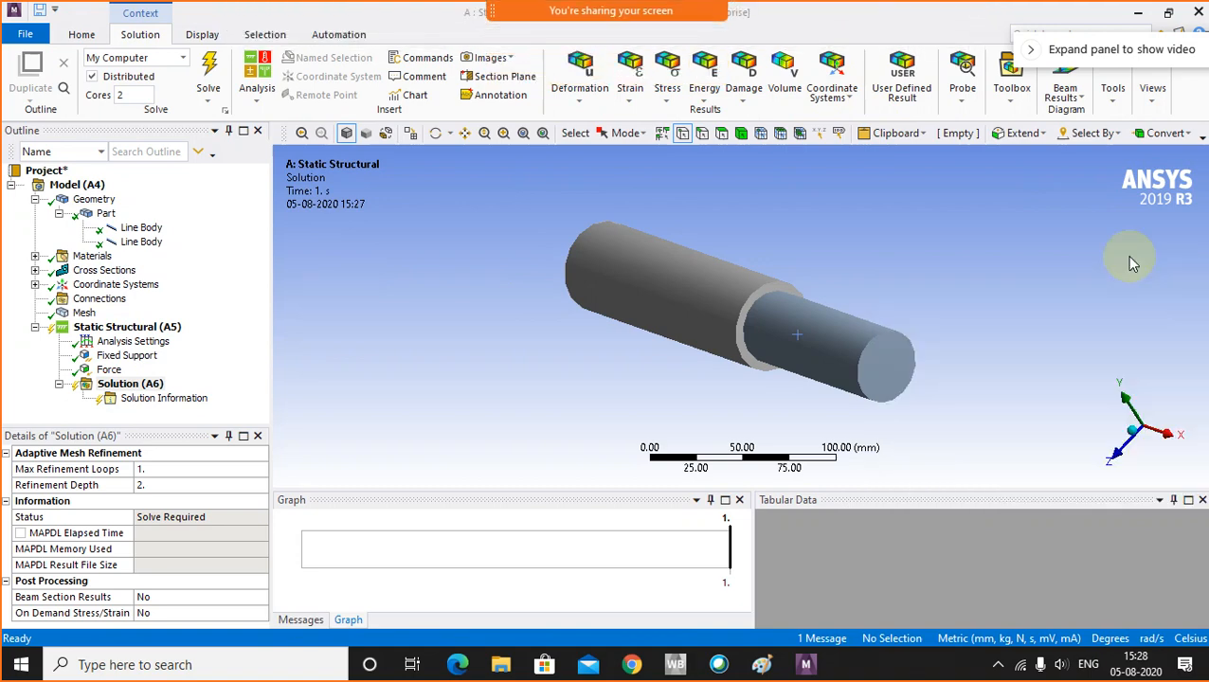
{"action": "left_click", "coordinate": [582, 99]}
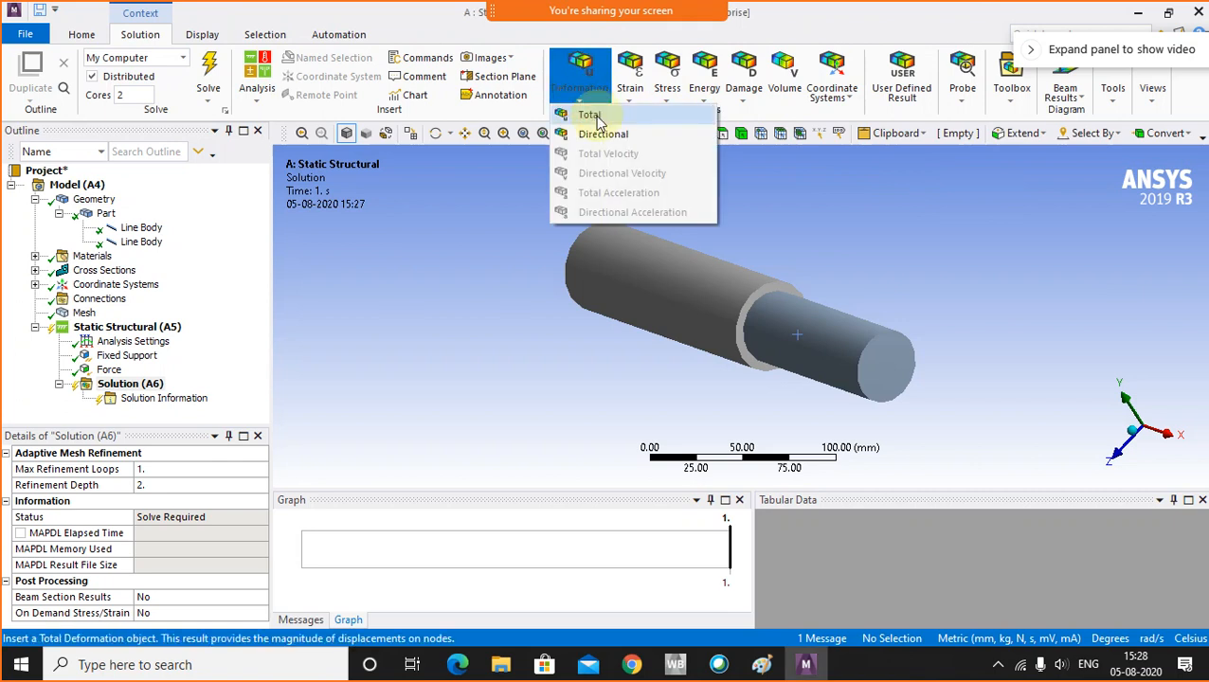
{"action": "left_click", "coordinate": [591, 114]}
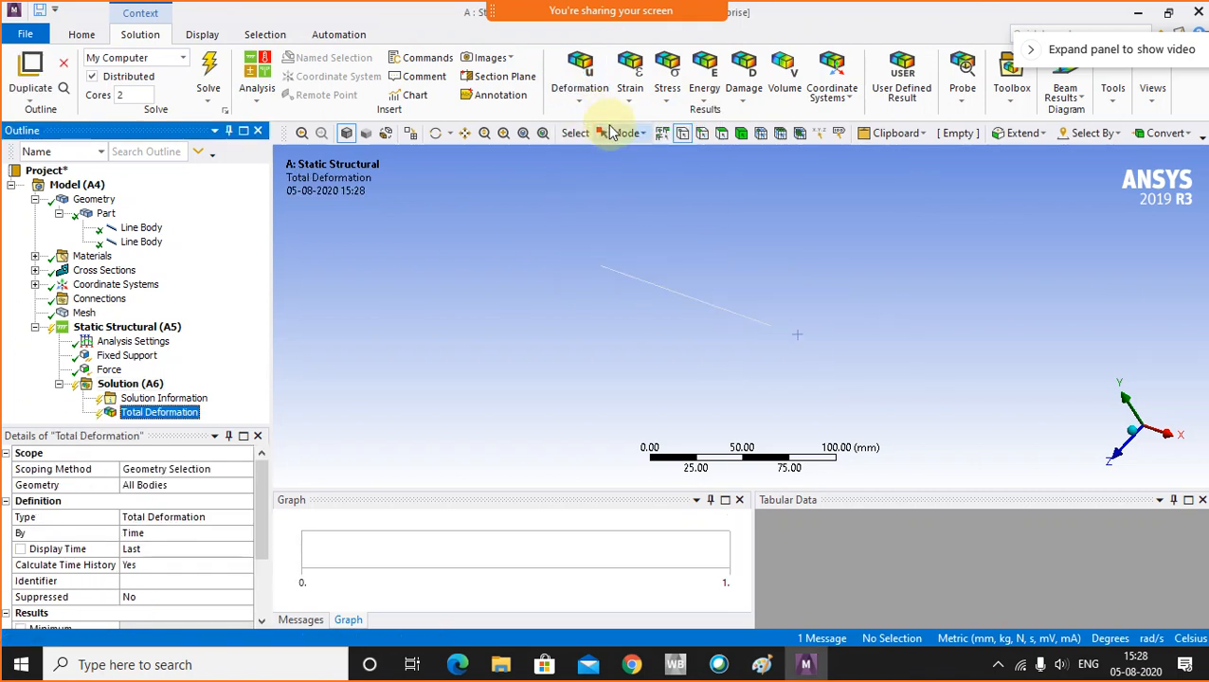
- Examine which deformation and stress result types are available for the line bodies, including equivalent, principal and shear stresses
{"action": "left_click", "coordinate": [675, 79]}
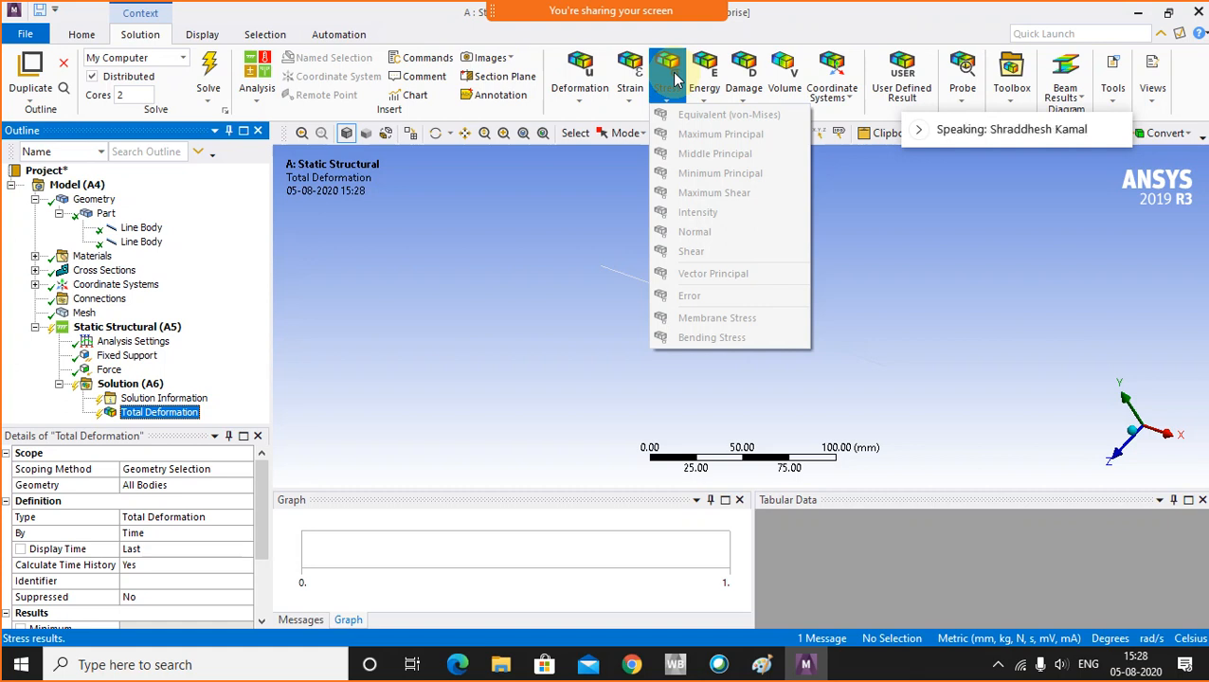
{"action": "left_click", "coordinate": [535, 228]}
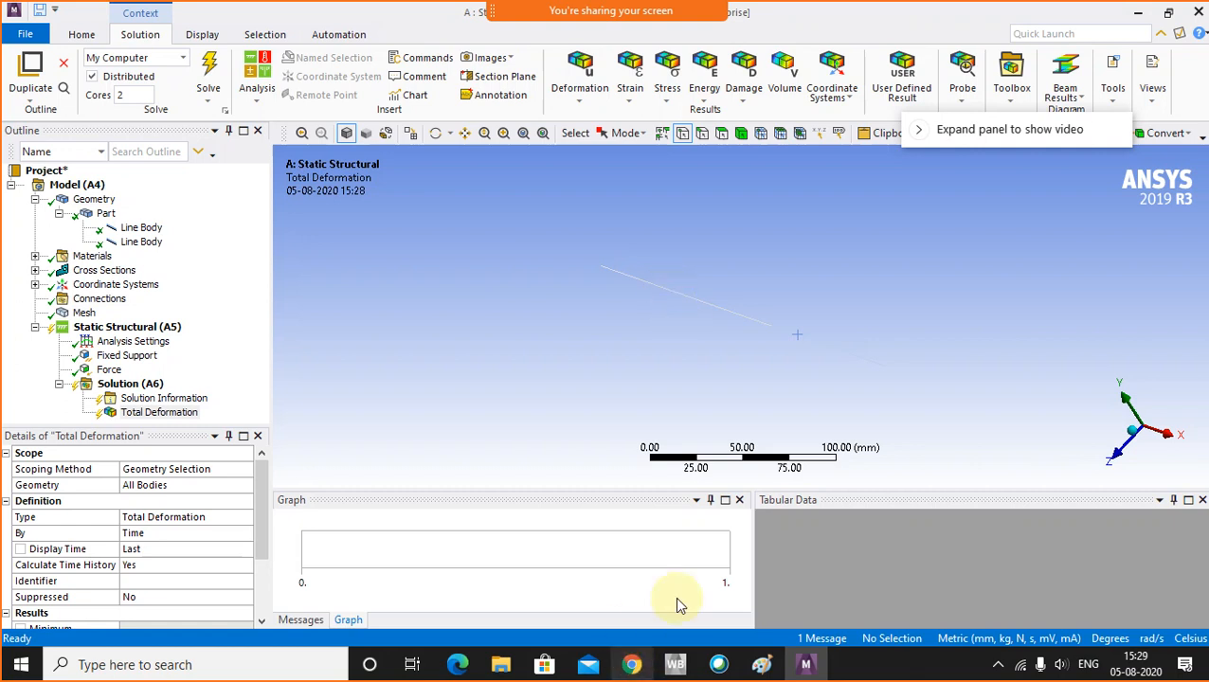
{"action": "left_click_drag", "start_coordinate": [976, 135], "coordinate": [1083, 70]}
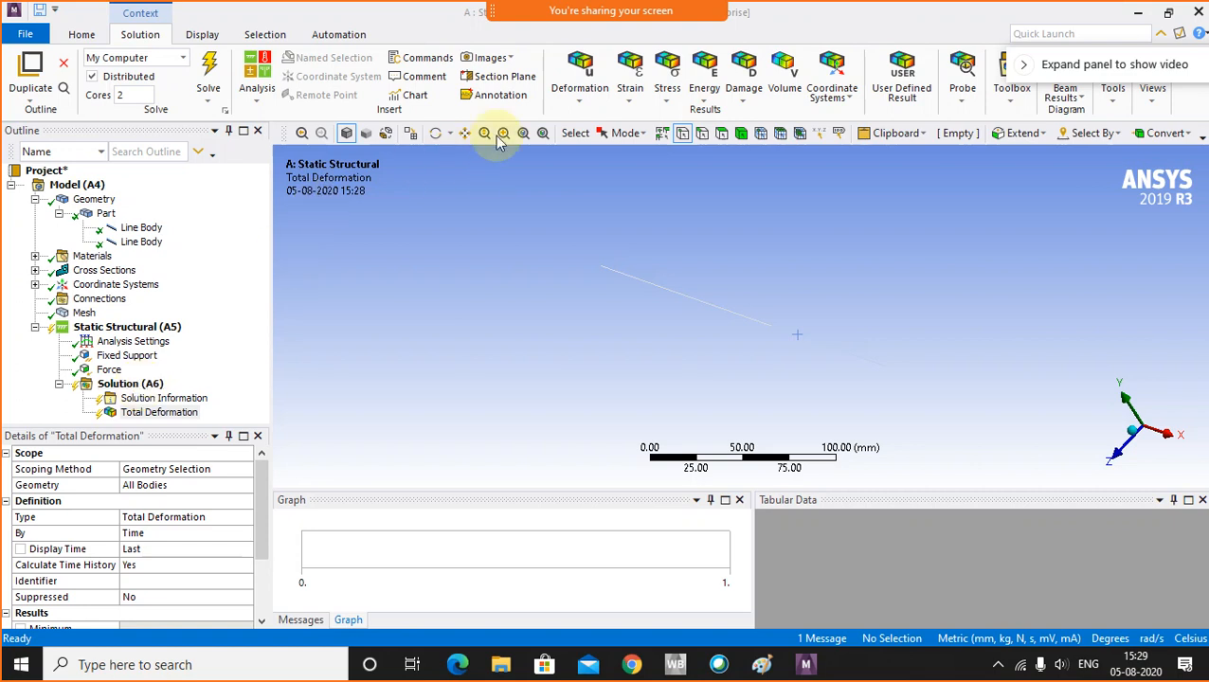
{"action": "left_click", "coordinate": [578, 83]}
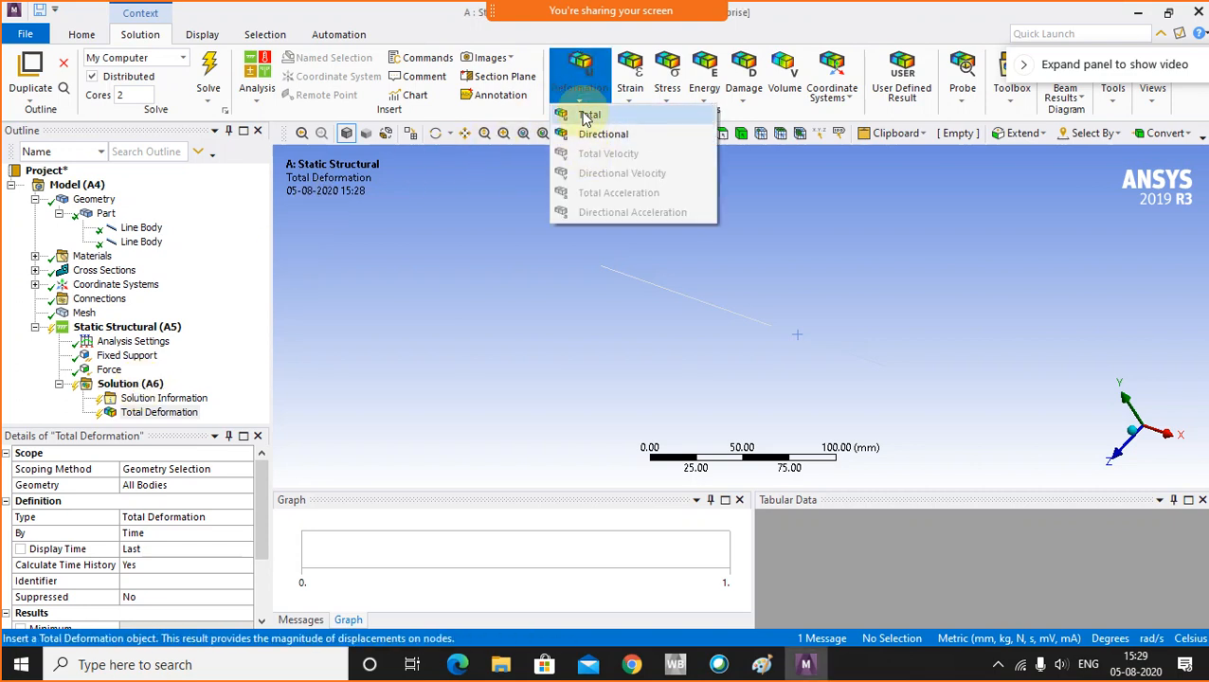
{"action": "left_click", "coordinate": [494, 196]}
{"action": "left_click", "coordinate": [667, 86]}
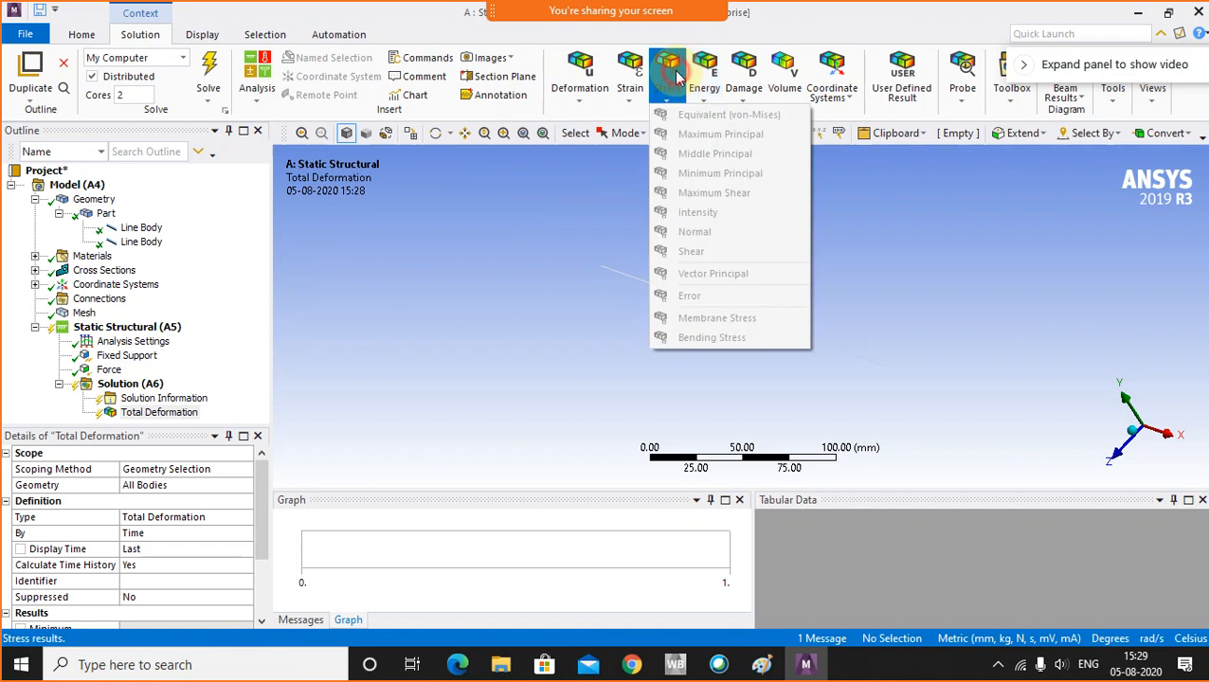
{"action": "left_click", "coordinate": [701, 167]}
{"action": "left_click", "coordinate": [701, 221]}
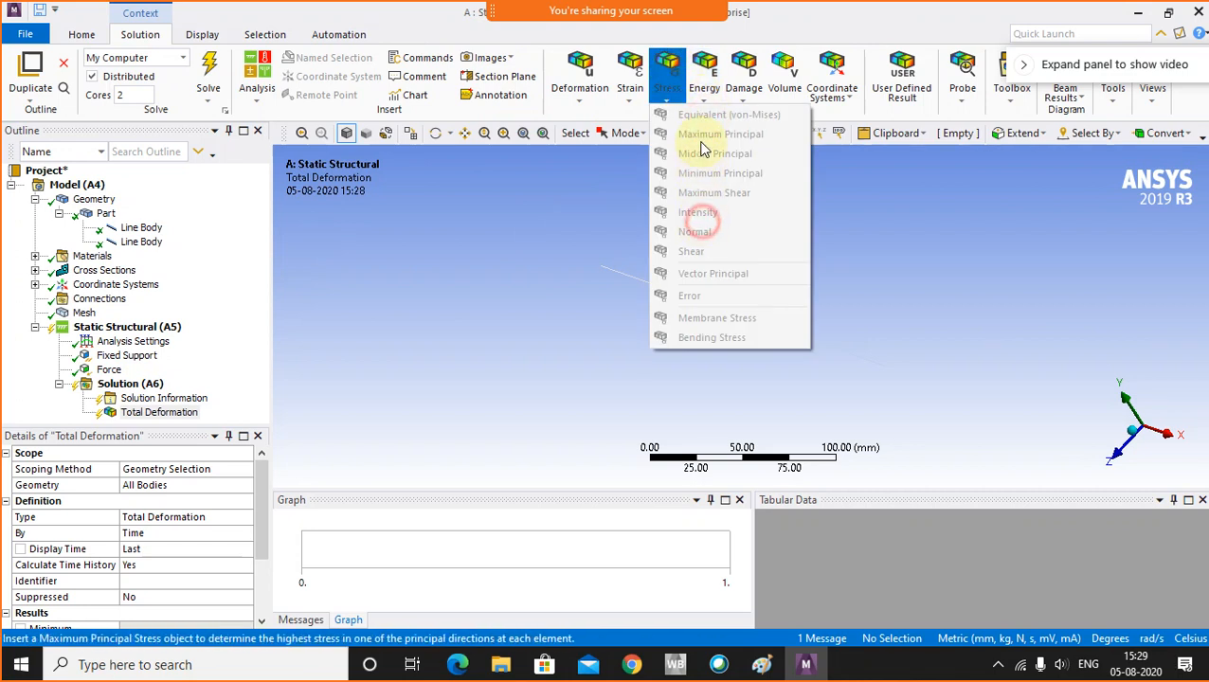
{"action": "left_click", "coordinate": [699, 119]}
{"action": "left_click", "coordinate": [692, 212]}
{"action": "left_click", "coordinate": [690, 297]}
{"action": "left_click", "coordinate": [701, 172]}
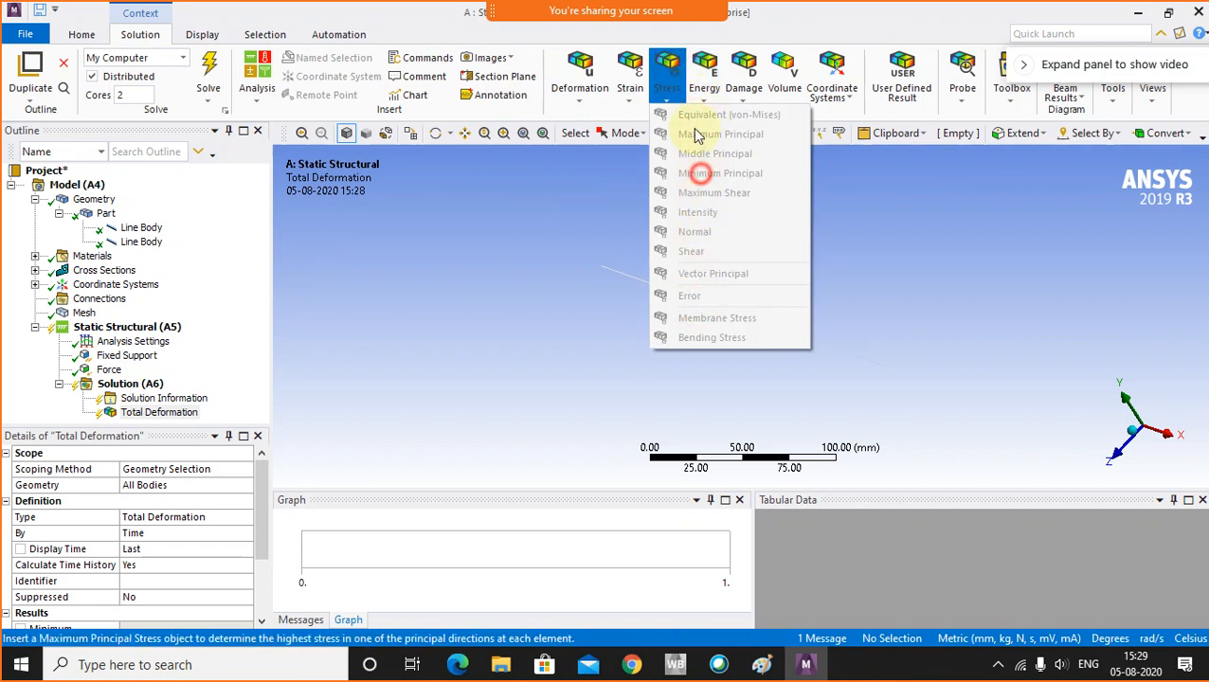
{"action": "left_click", "coordinate": [689, 115]}
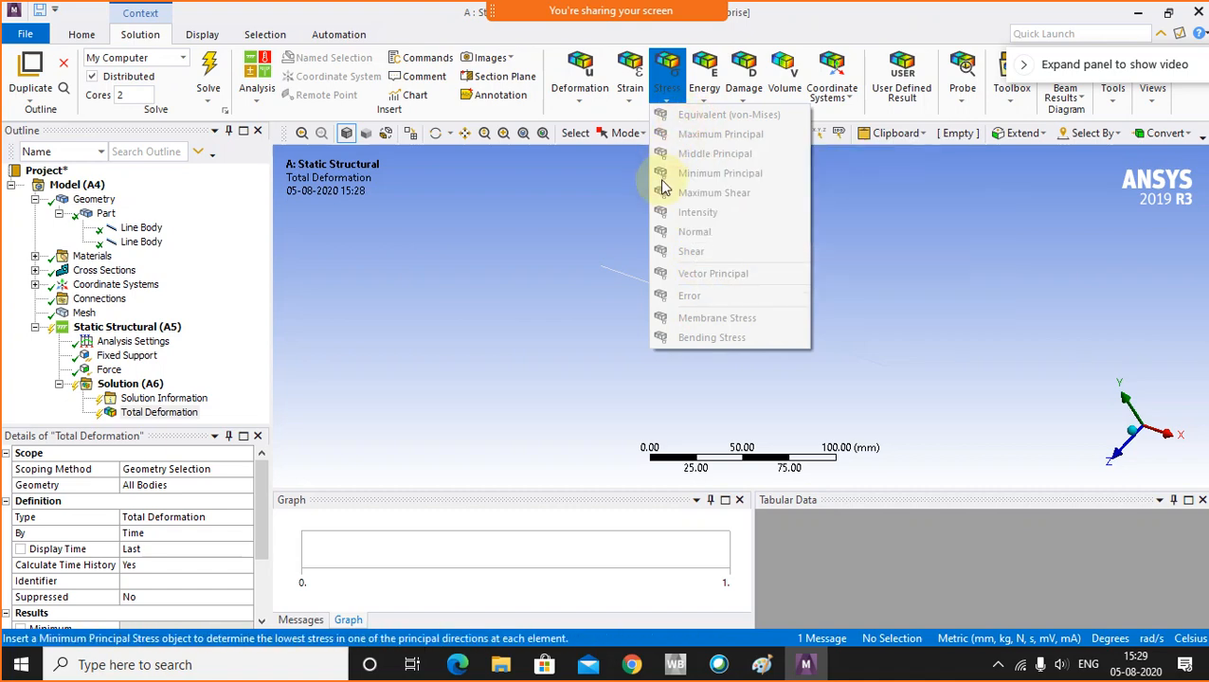
{"action": "left_click", "coordinate": [561, 210]}
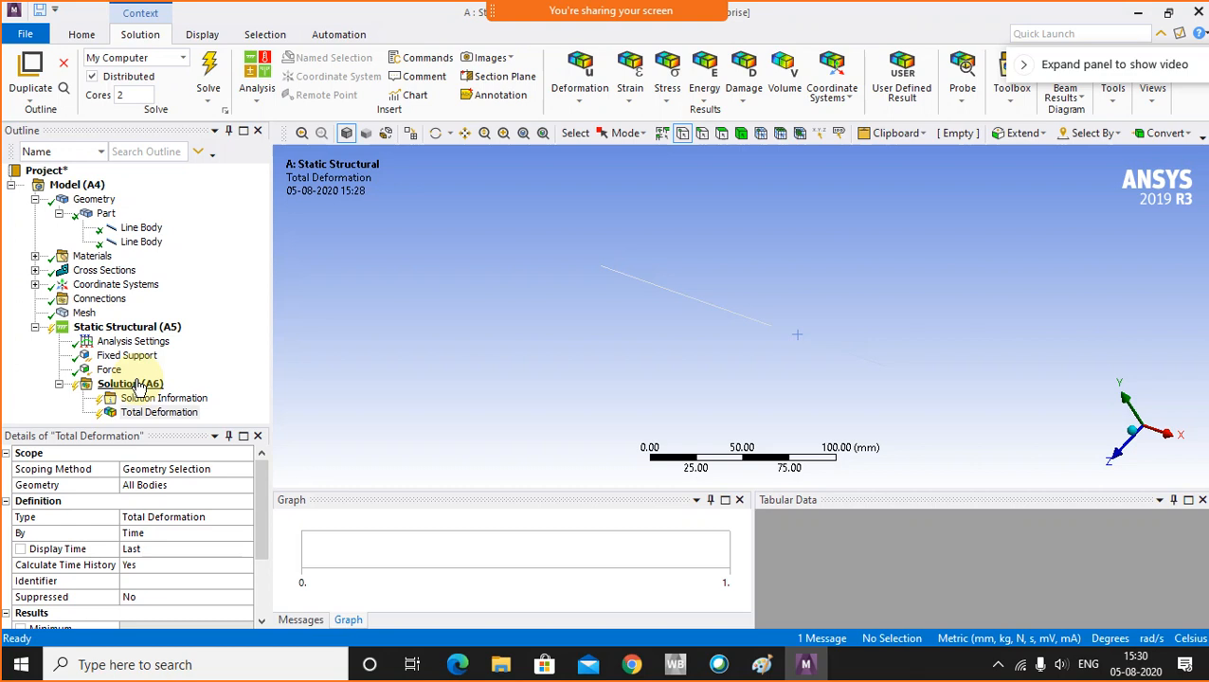
{"action": "left_click", "coordinate": [578, 74]}
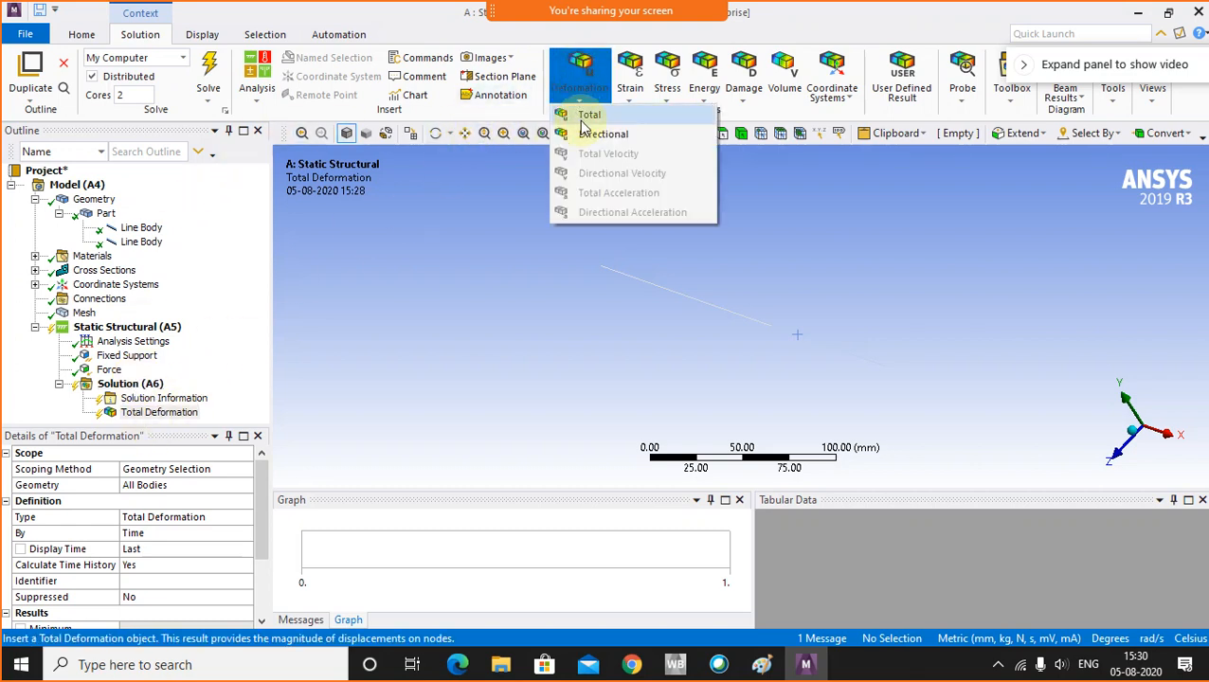
{"action": "left_click", "coordinate": [888, 249]}
{"action": "left_click", "coordinate": [668, 76]}
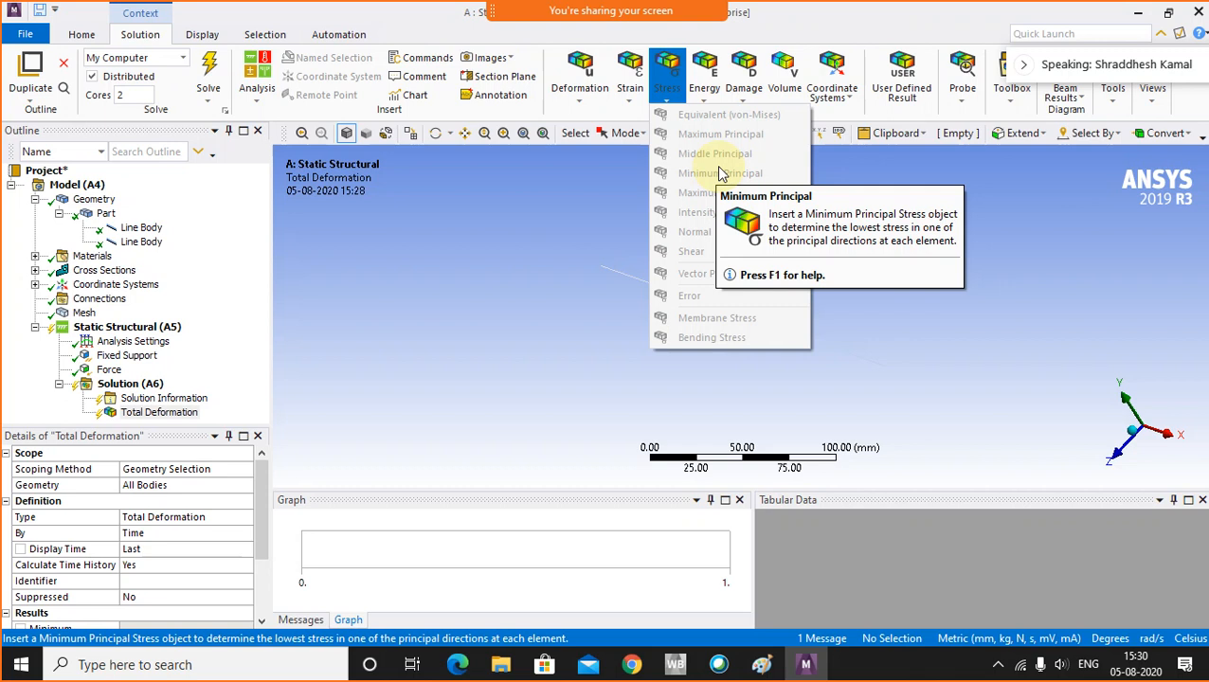
{"action": "left_click", "coordinate": [575, 96]}
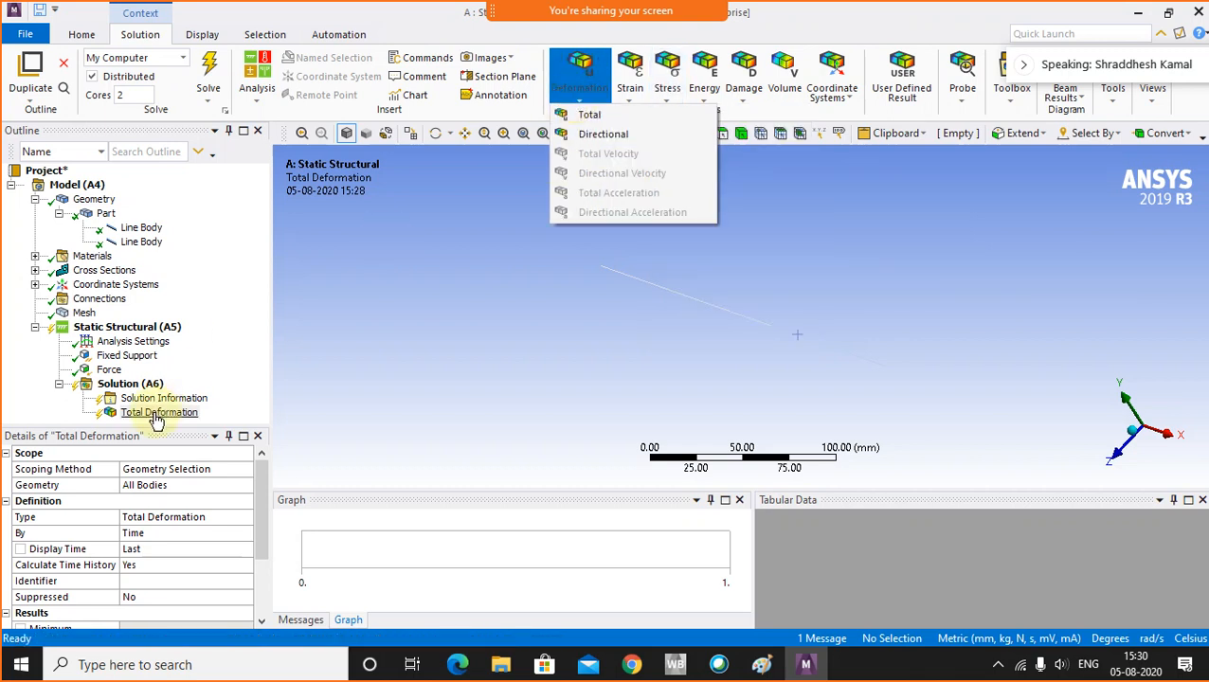
{"action": "left_click", "coordinate": [667, 90]}
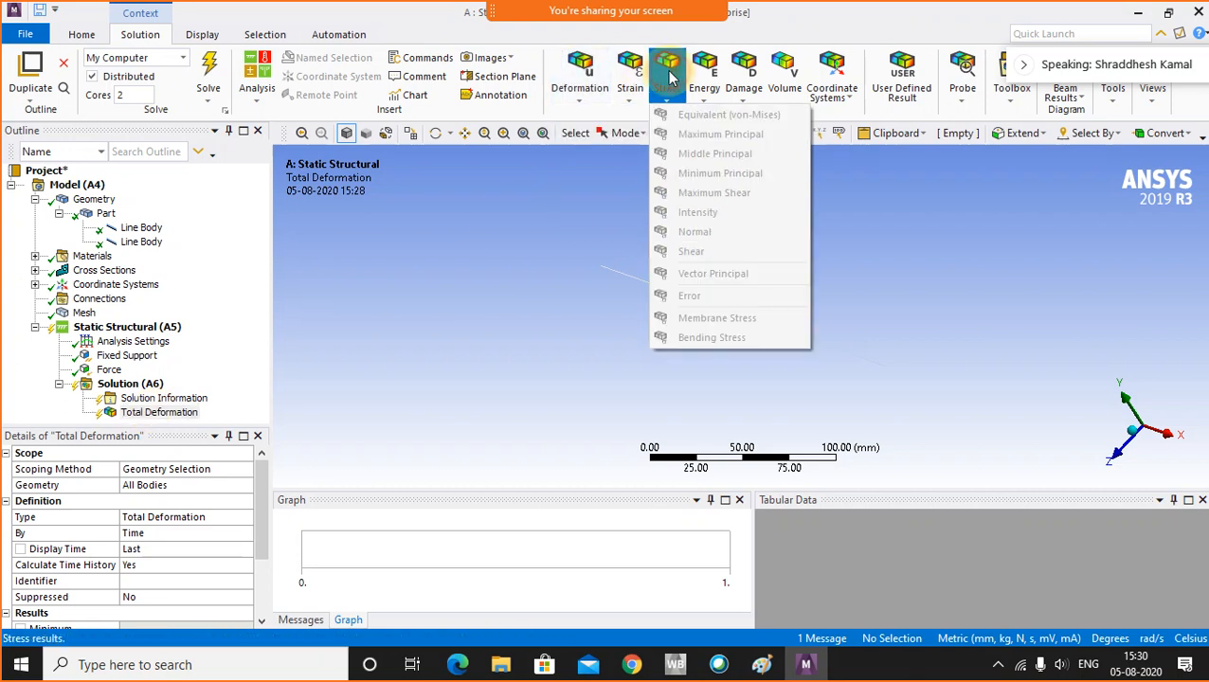
{"action": "left_click", "coordinate": [689, 134]}
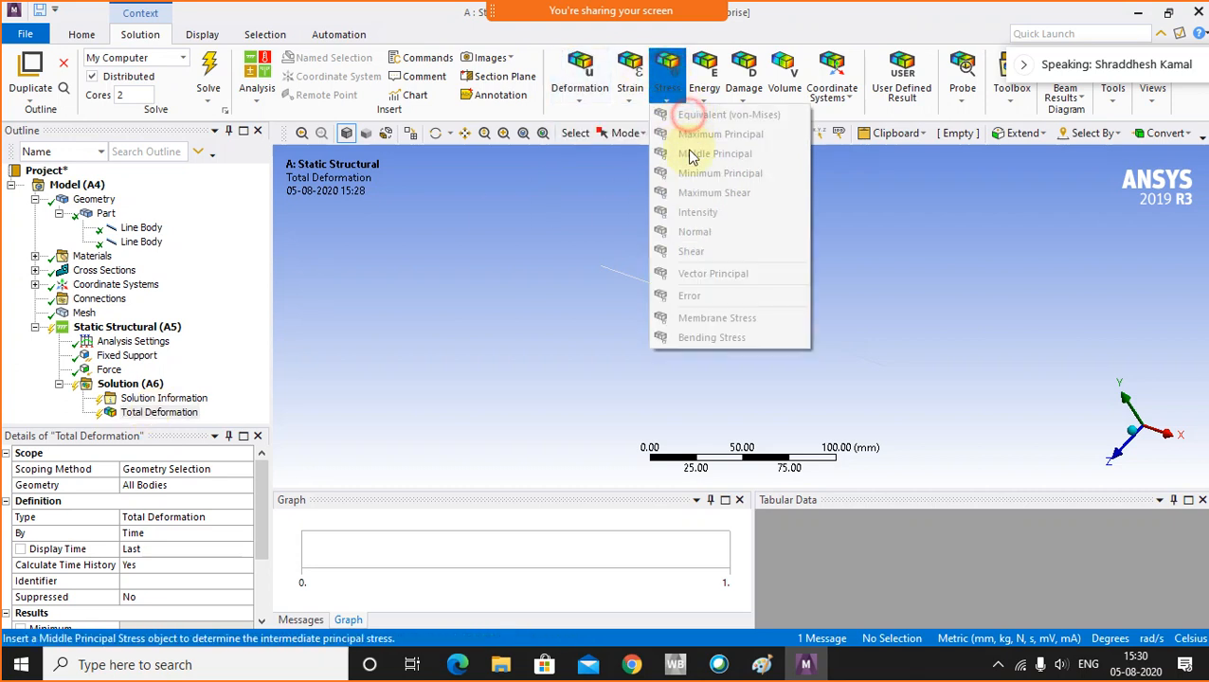
{"action": "left_click", "coordinate": [703, 193]}
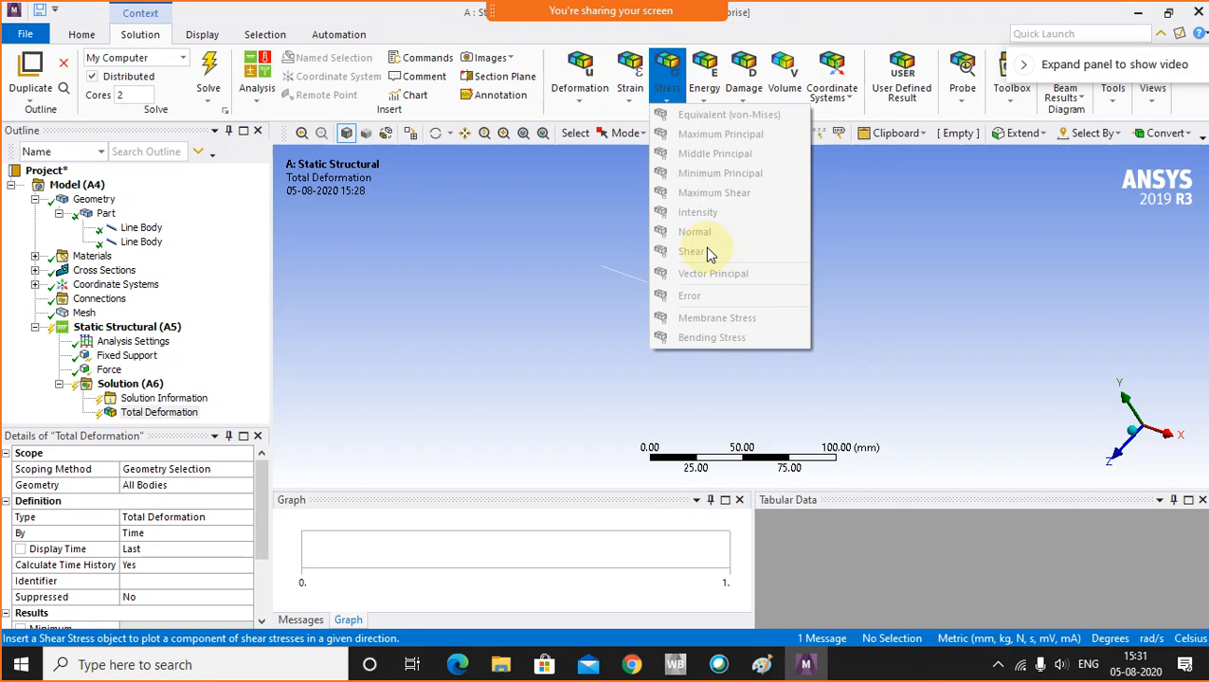
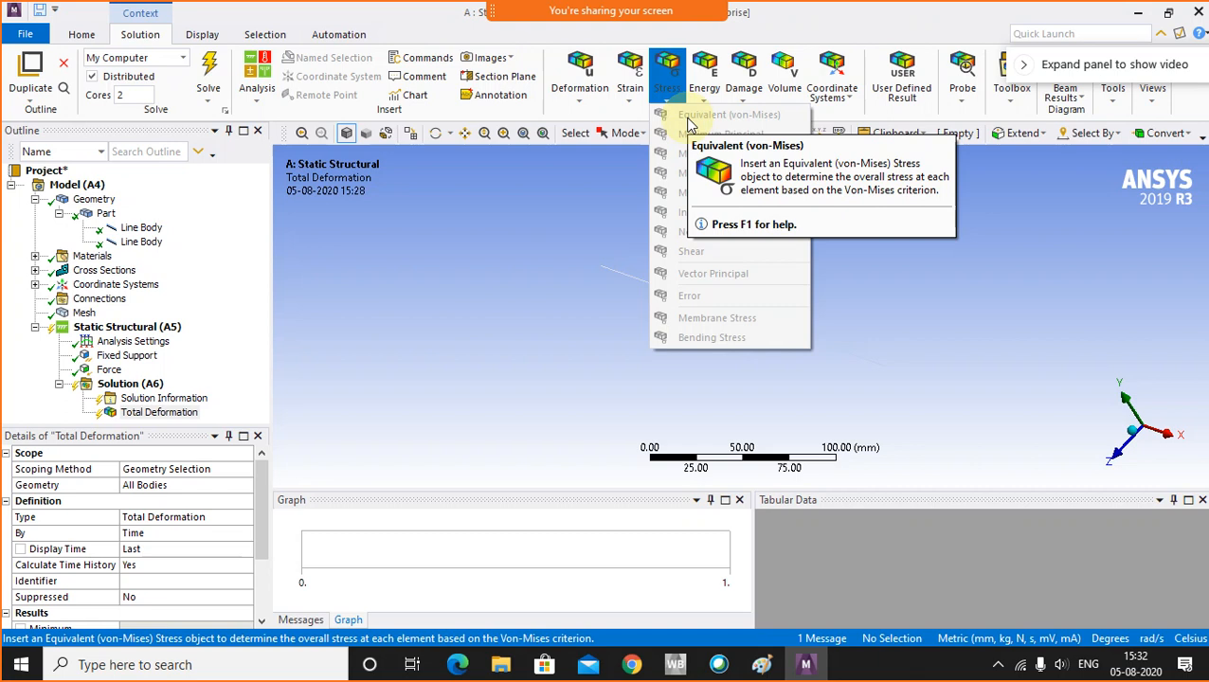
{"action": "left_click", "coordinate": [499, 292]}
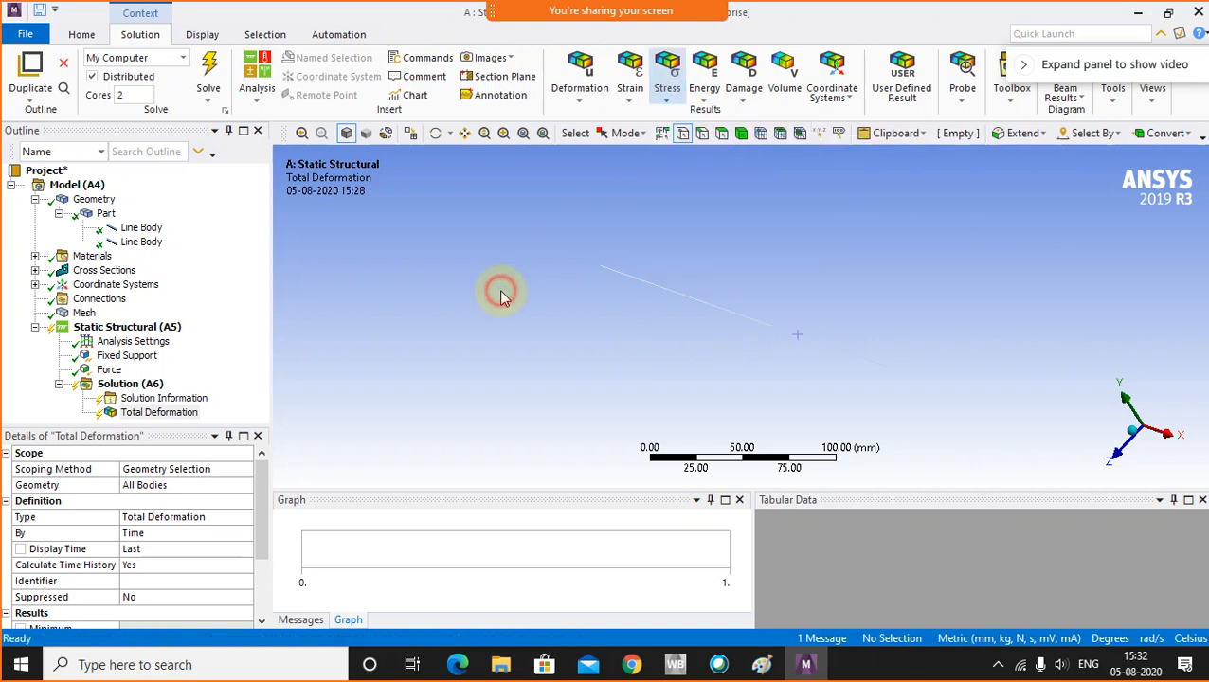
- Insert a Beam Tool under Solution and review its Direct Stress, Minimum Combined Stress and Maximum Combined Stress results
{"action": "left_click", "coordinate": [1014, 99]}
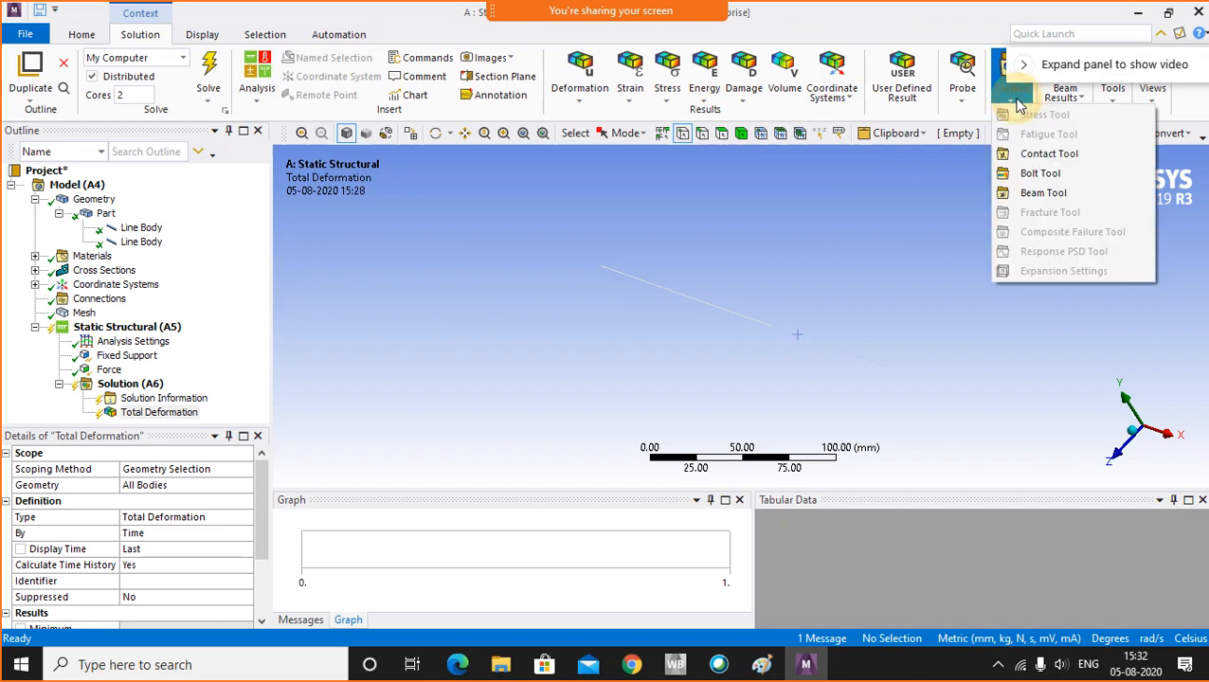
{"action": "left_click", "coordinate": [1046, 194]}
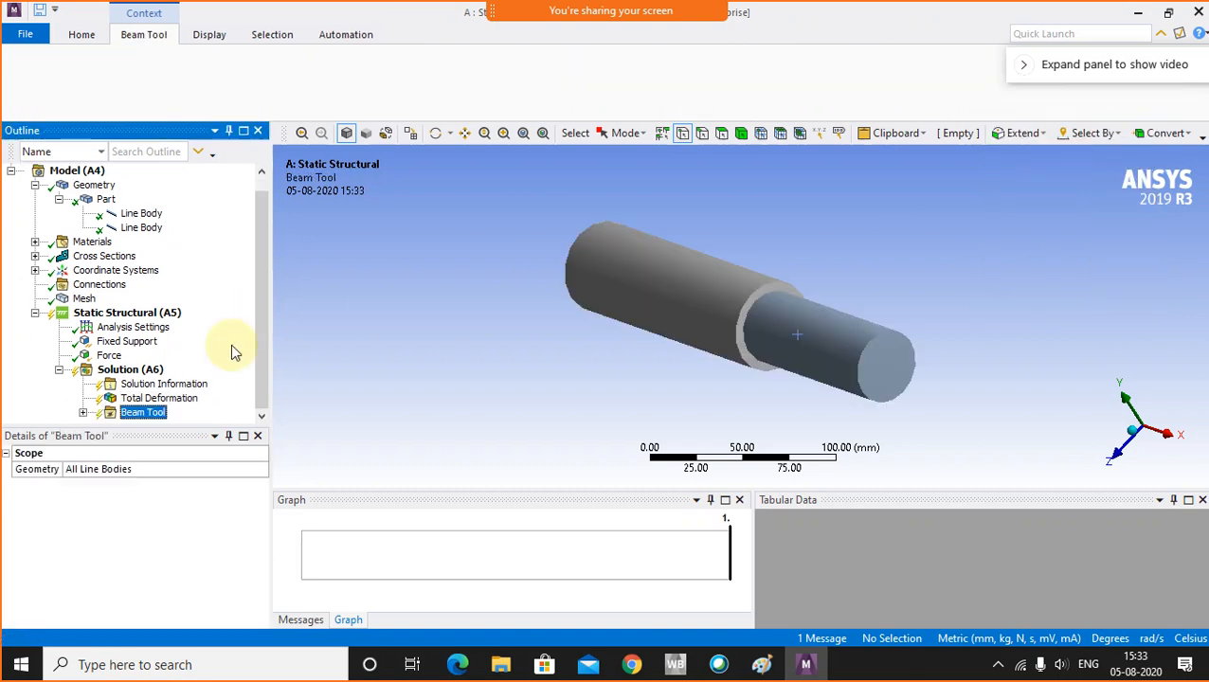
{"action": "left_click", "coordinate": [85, 414]}
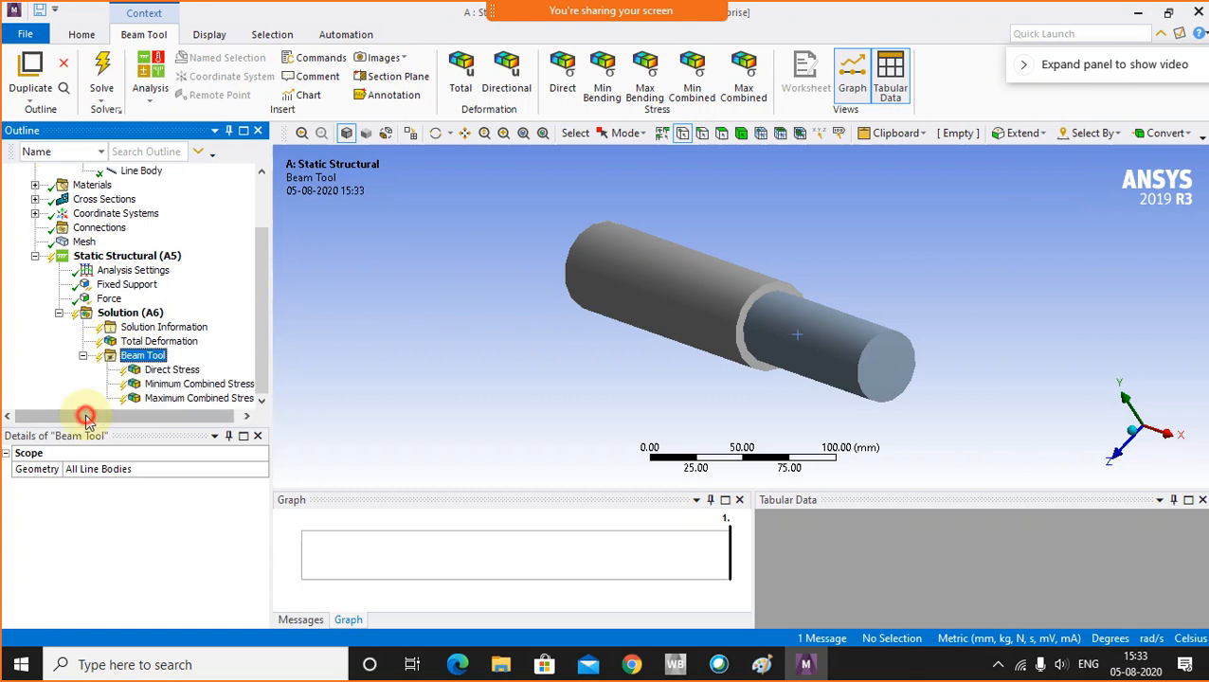
{"action": "left_click", "coordinate": [172, 370]}
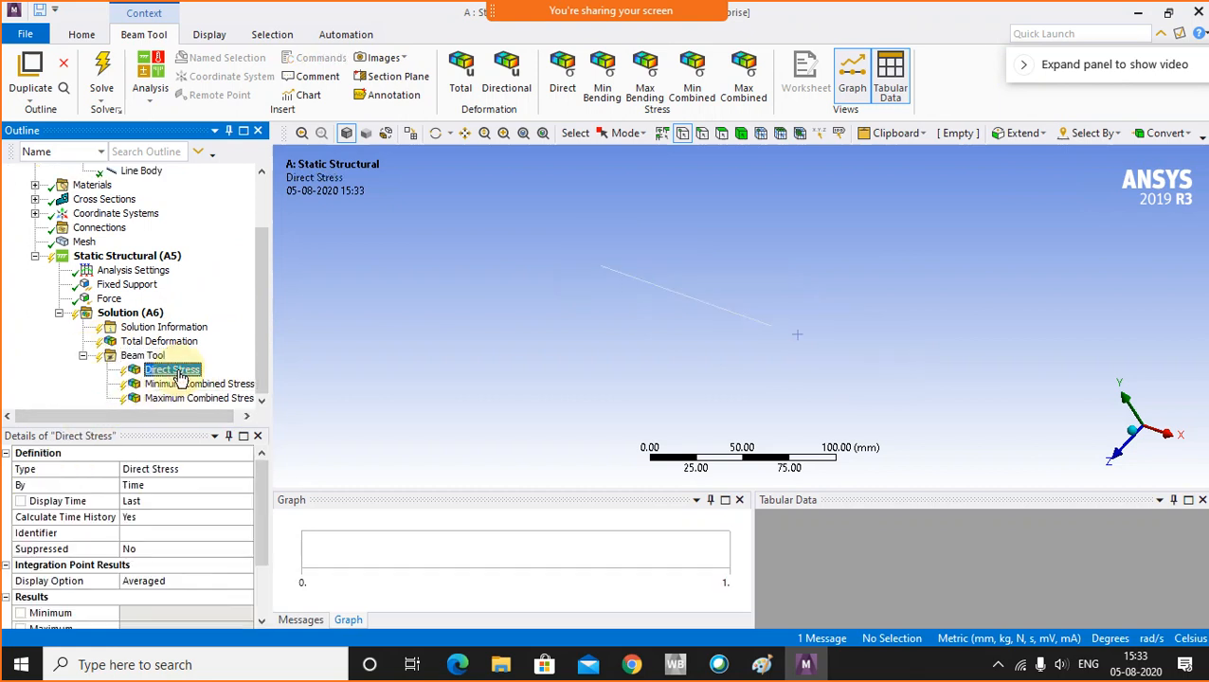
{"action": "left_click", "coordinate": [179, 384]}
{"action": "left_click", "coordinate": [176, 398]}
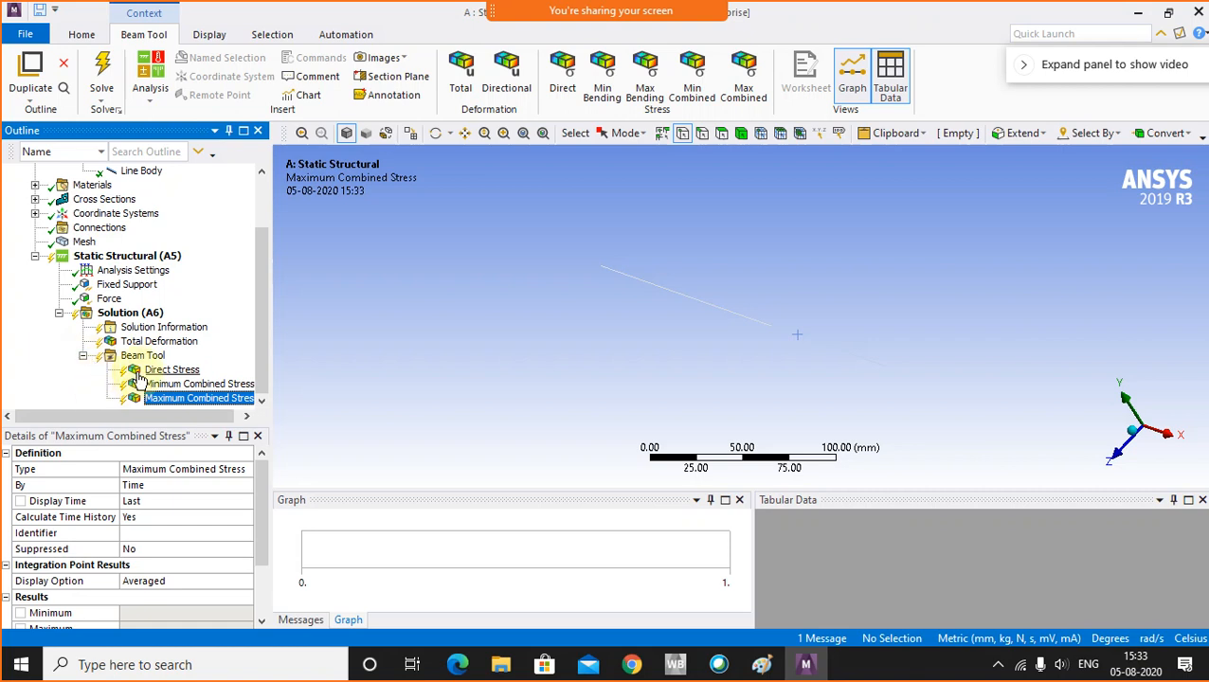
- Solve the static structural analysis from the Solution branch
{"action": "left_click", "coordinate": [134, 315]}
{"action": "right_click", "coordinate": [135, 316]}
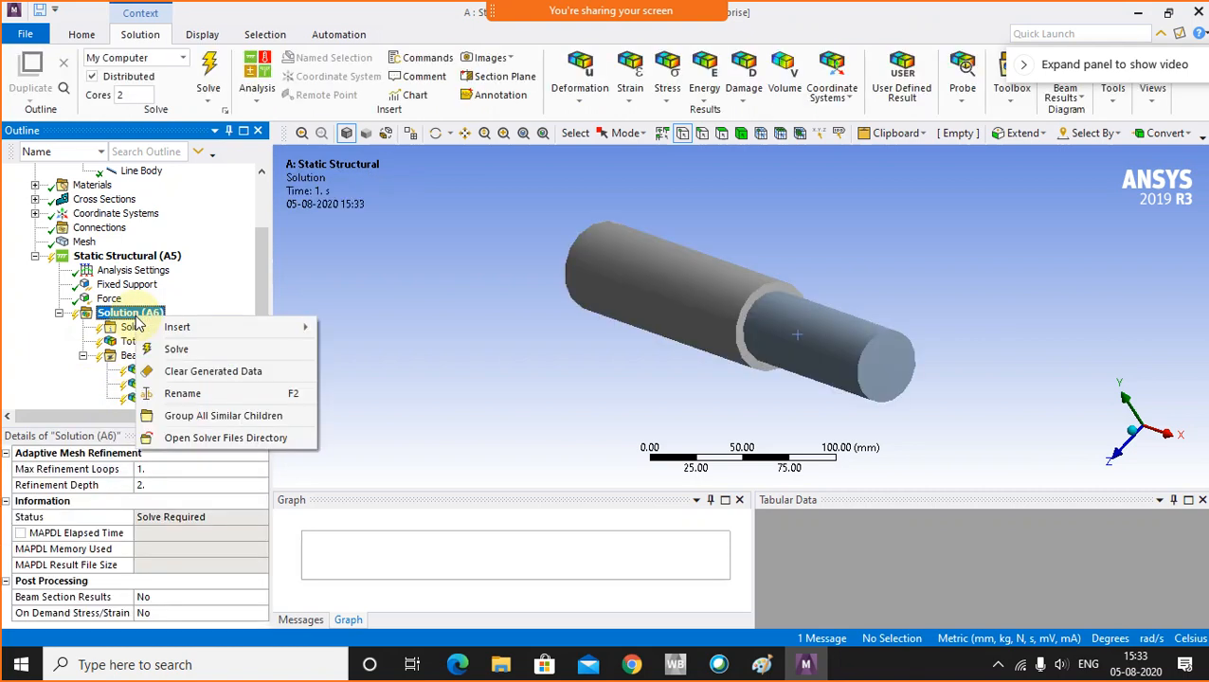
{"action": "left_click", "coordinate": [179, 351]}
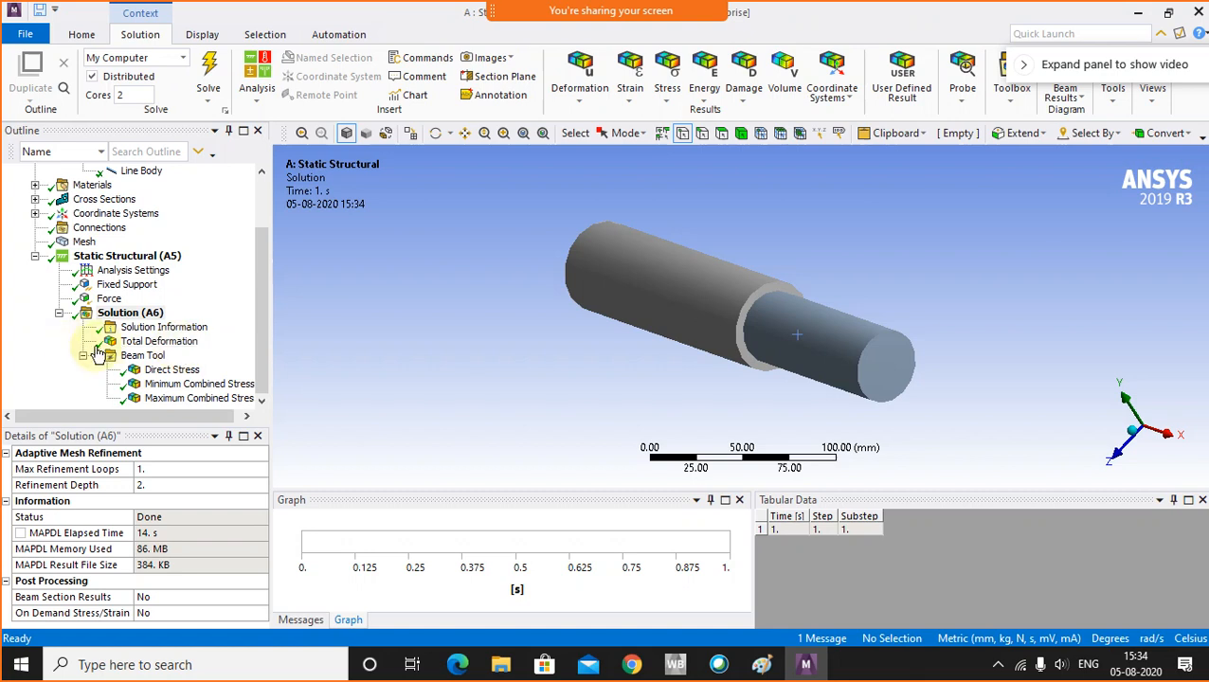
- Display the Total Deformation contour and increase its legend to 12 colour bands
{"action": "scroll", "coordinate": [706, 350], "scroll_direction": "down", "scroll_amount": 1}
{"action": "scroll", "coordinate": [881, 302], "scroll_direction": "down", "scroll_amount": 1}
{"action": "middle_click_drag", "start_coordinate": [881, 302], "coordinate": [919, 296]}
{"action": "left_click", "coordinate": [186, 343]}
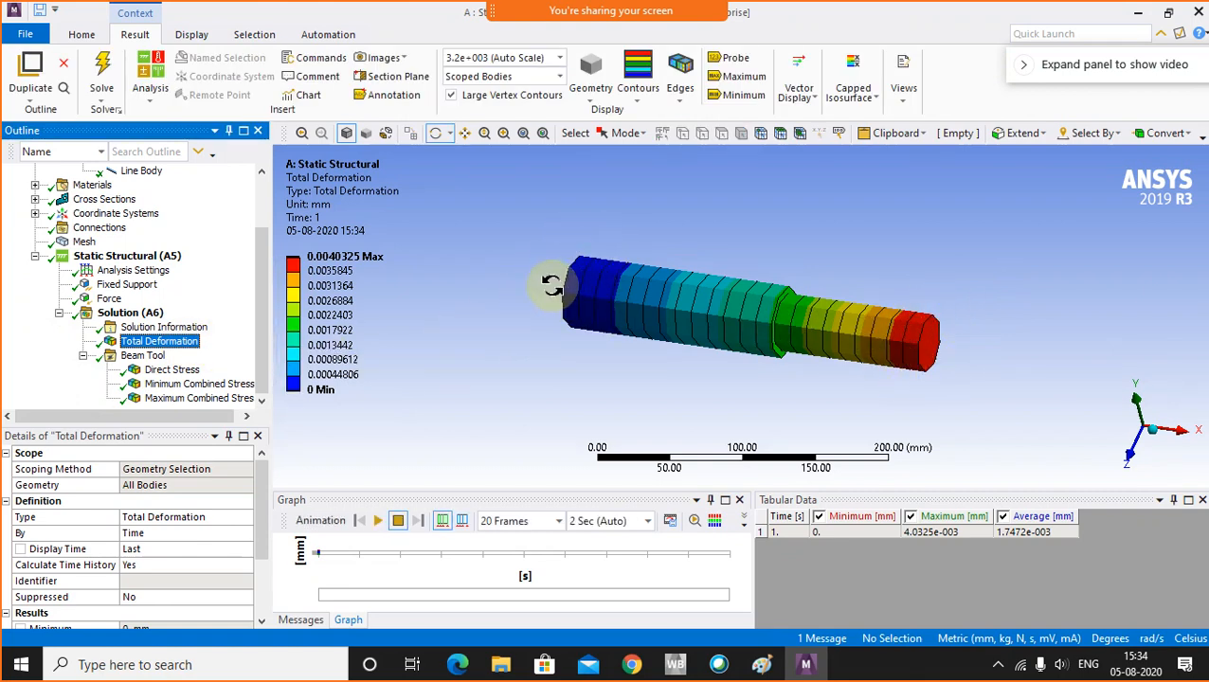
{"action": "left_click", "coordinate": [334, 375]}
{"action": "left_click", "coordinate": [302, 277]}
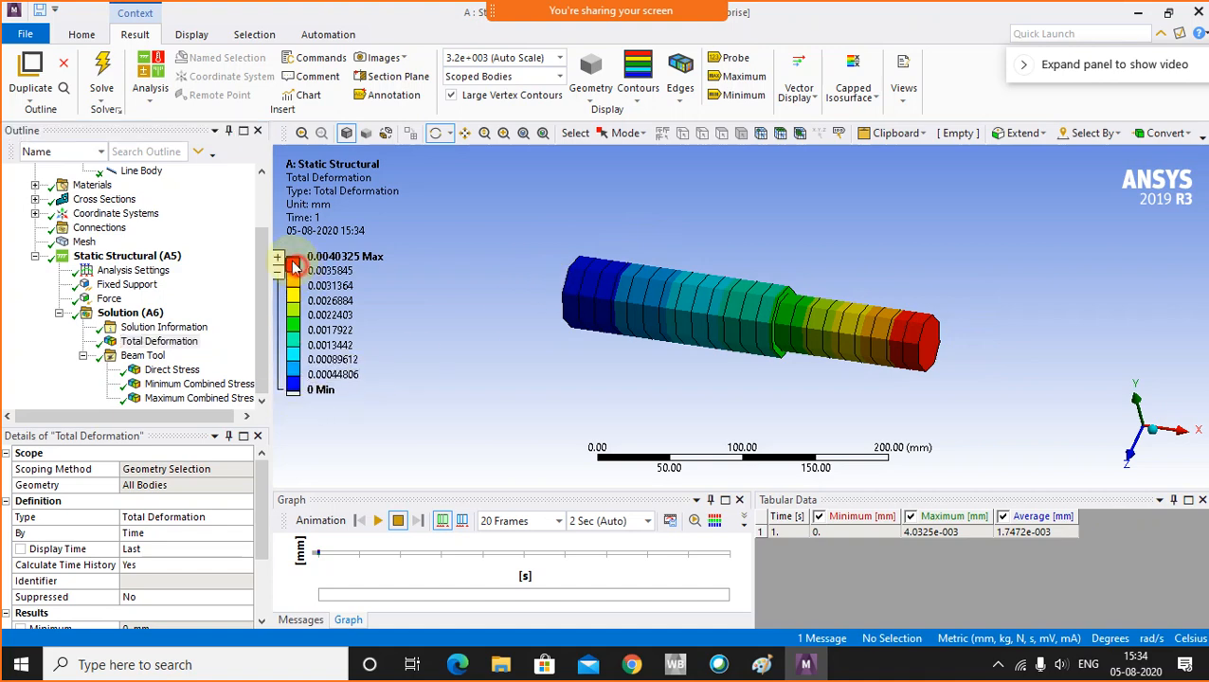
{"action": "left_click", "coordinate": [280, 257]}
{"action": "left_click", "coordinate": [280, 256]}
{"action": "left_click", "coordinate": [279, 257]}
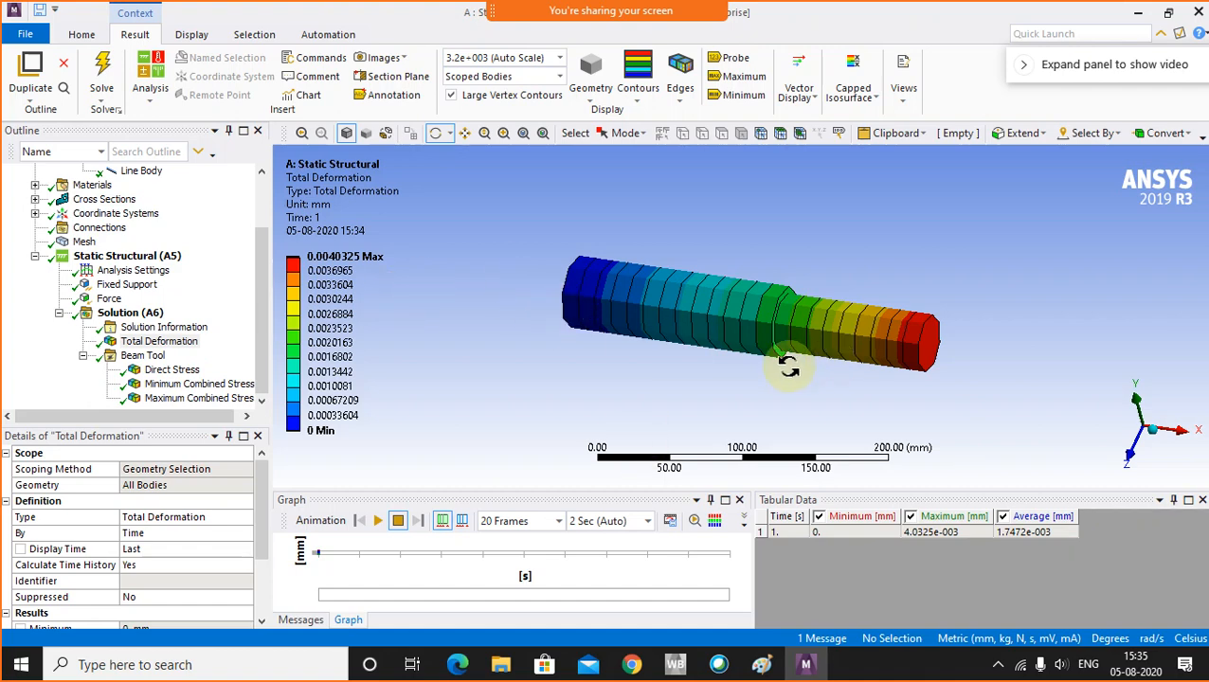
{"action": "left_click", "coordinate": [347, 271]}
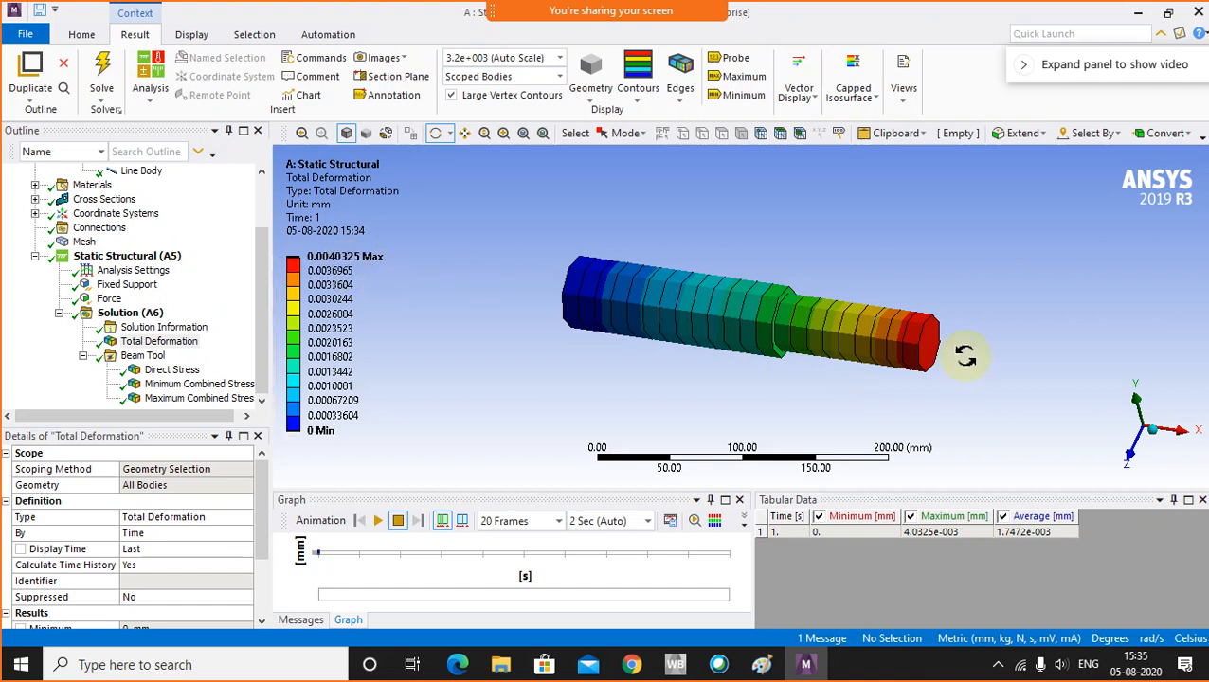
- Show the Maximum and Minimum labels on the Total Deformation plot of the stepped bar
{"action": "scroll", "coordinate": [923, 340], "scroll_direction": "up", "scroll_amount": 4}
{"action": "scroll", "coordinate": [1123, 365], "scroll_direction": "down", "scroll_amount": 3}
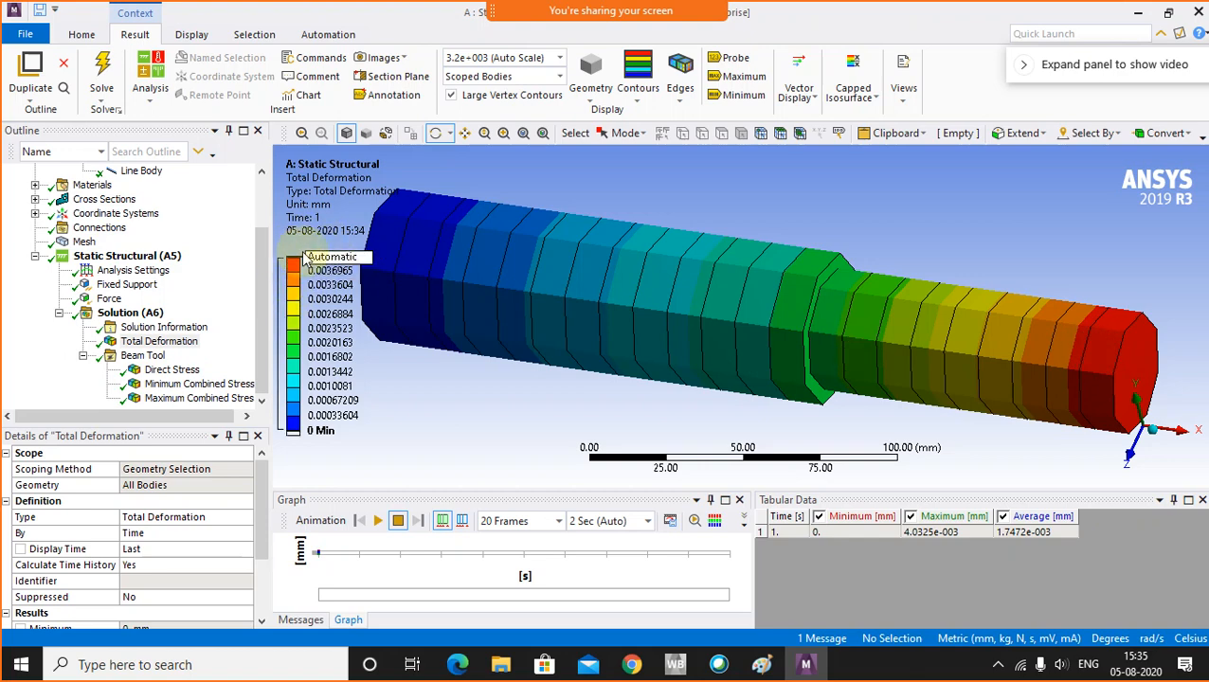
{"action": "scroll", "coordinate": [716, 369], "scroll_direction": "down", "scroll_amount": 2}
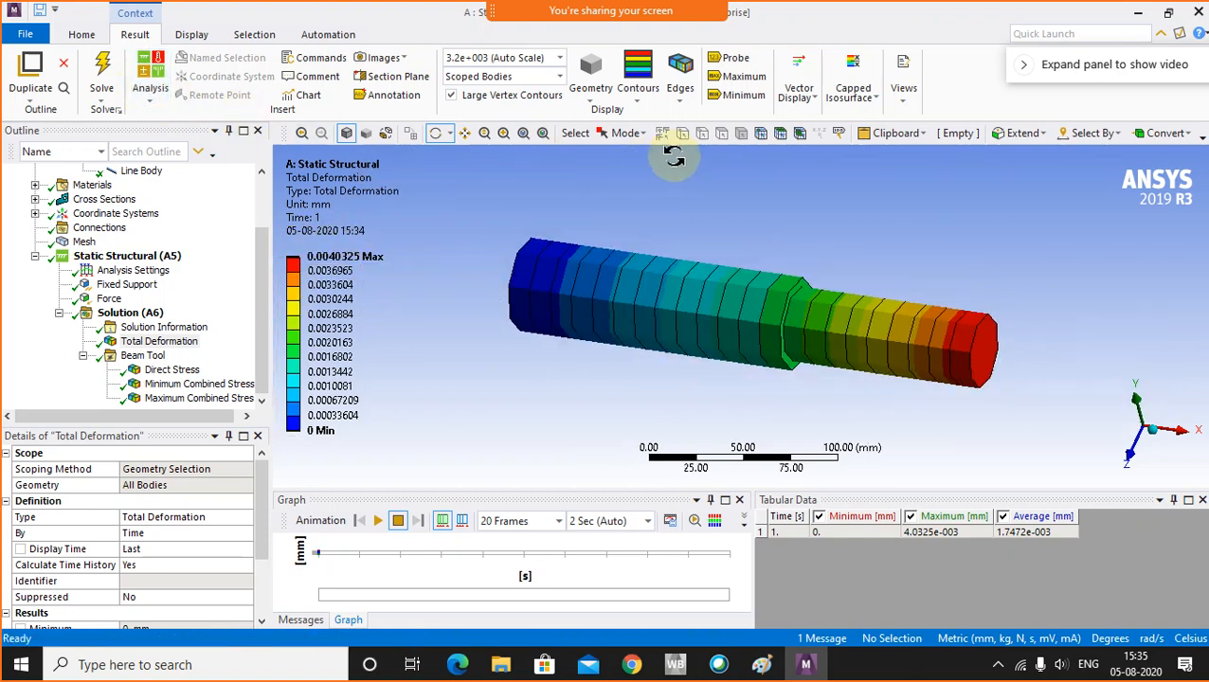
{"action": "left_click", "coordinate": [738, 79]}
{"action": "left_click", "coordinate": [743, 94]}
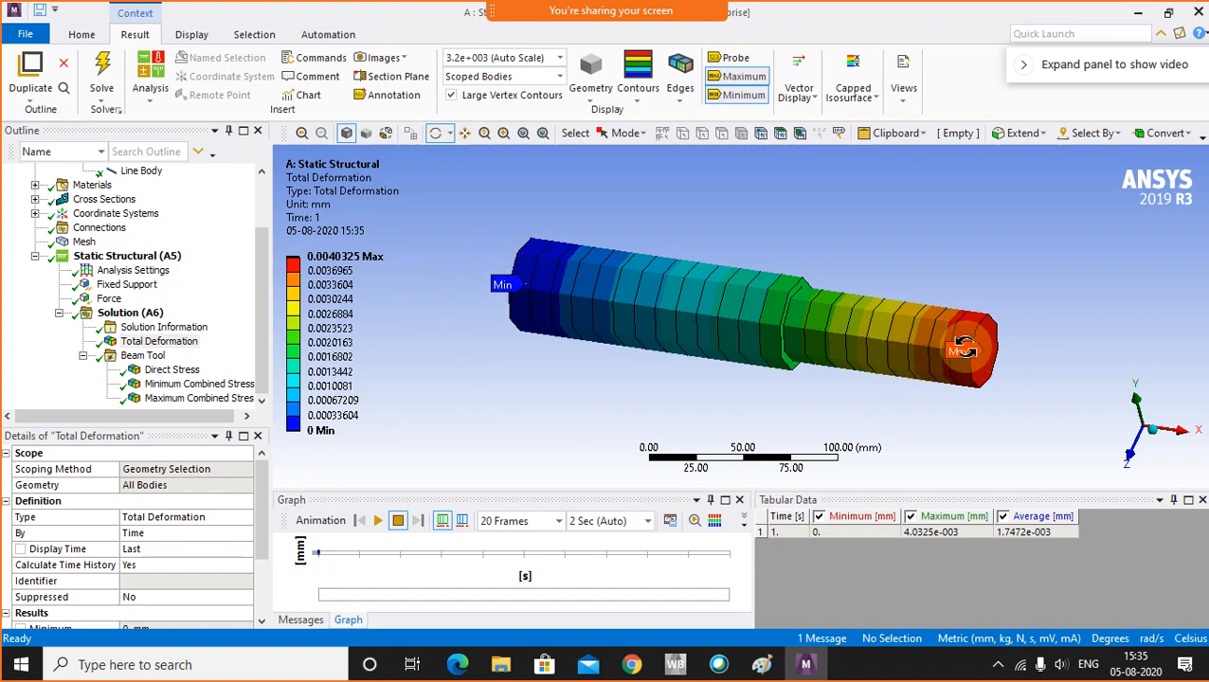
{"action": "left_click", "coordinate": [341, 271]}
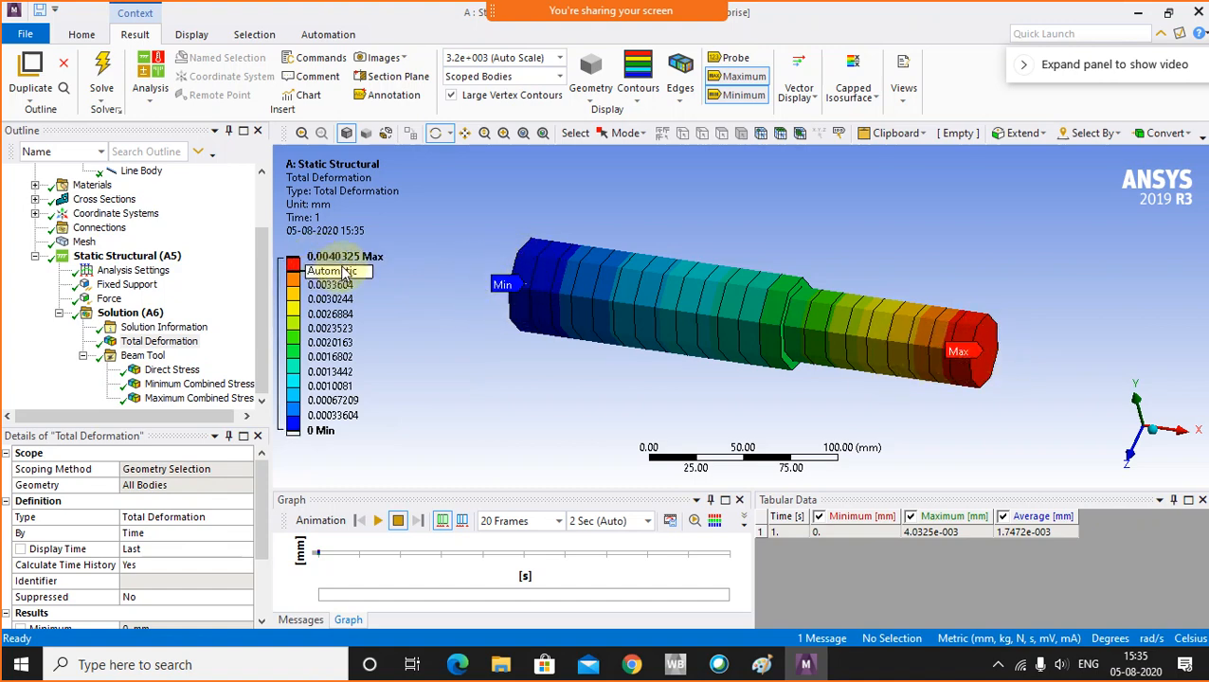
{"action": "left_click", "coordinate": [298, 261]}
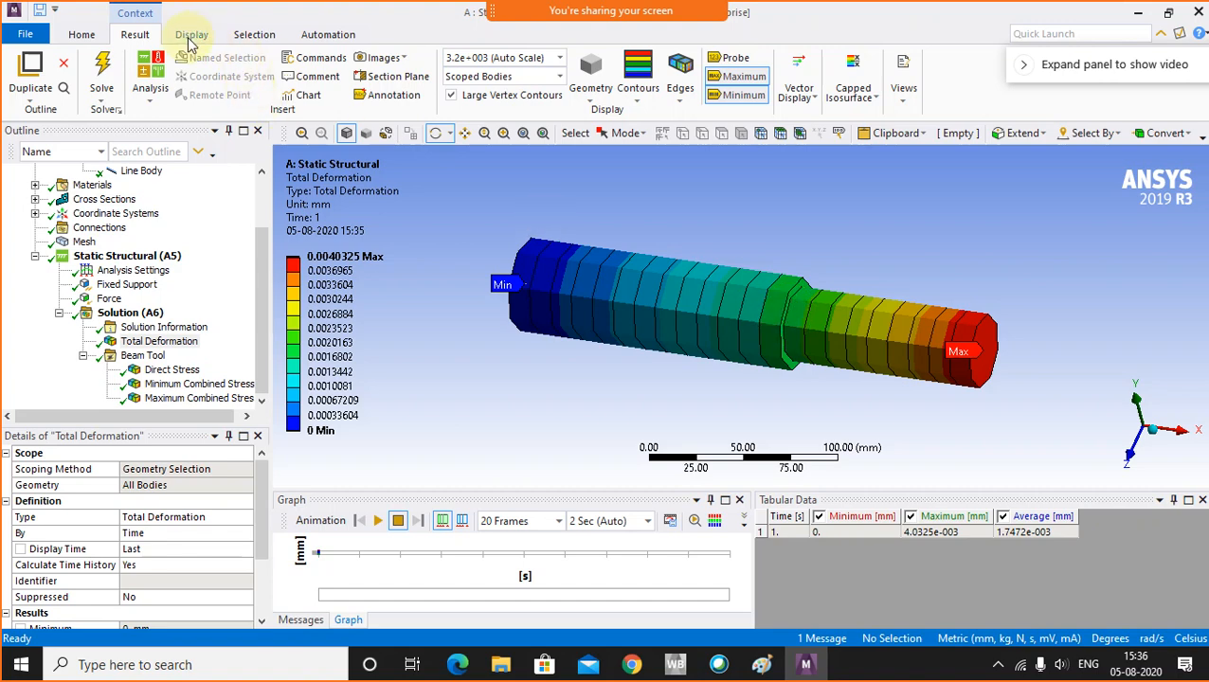
- Insert a Deformation probe under Solution and scope it to the vertex where the two bar segments meet
{"action": "left_click", "coordinate": [130, 313]}
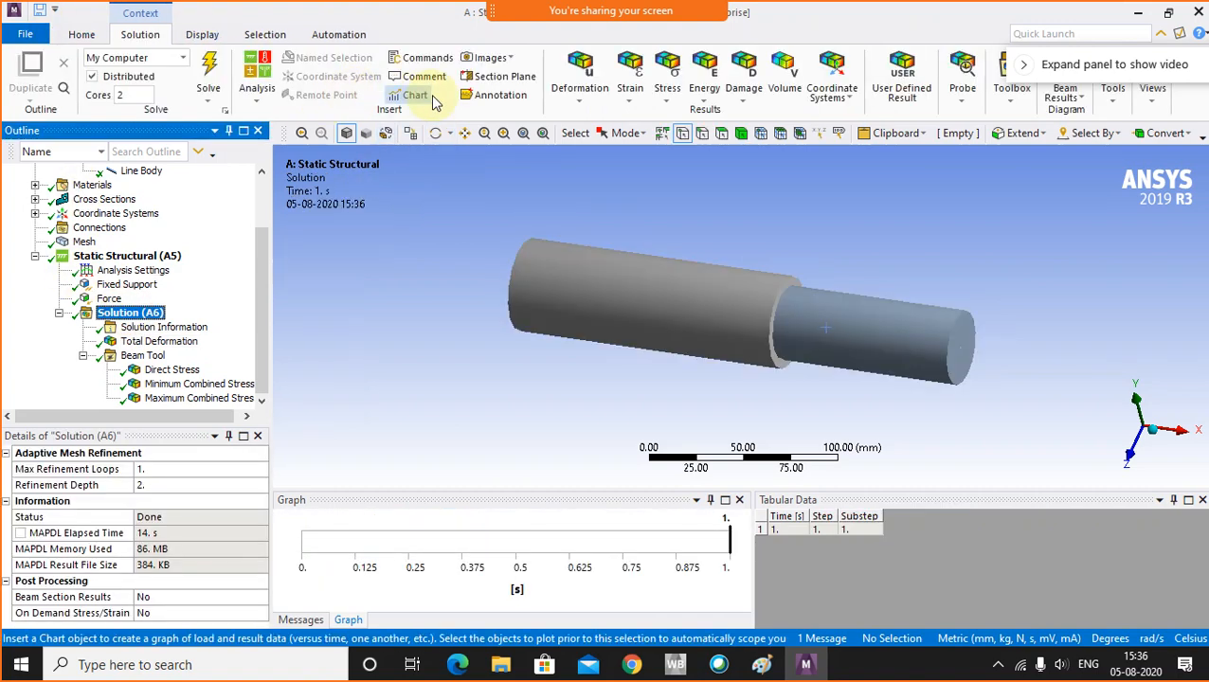
{"action": "left_click", "coordinate": [960, 94]}
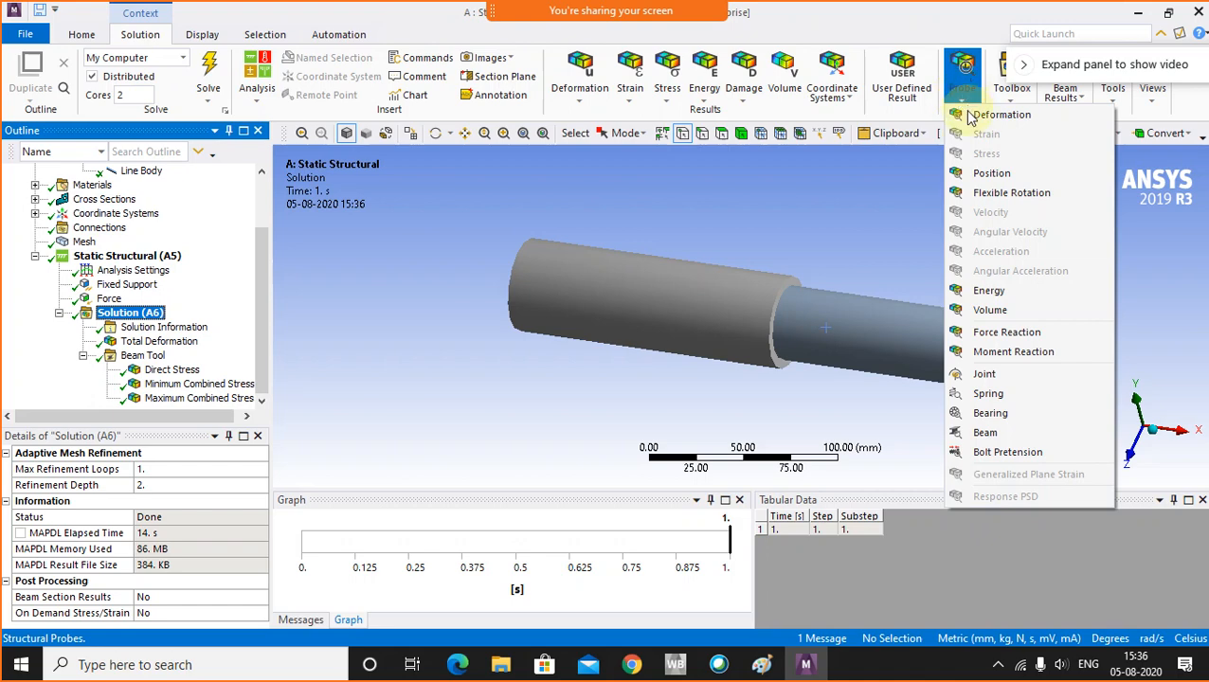
{"action": "left_click", "coordinate": [990, 115]}
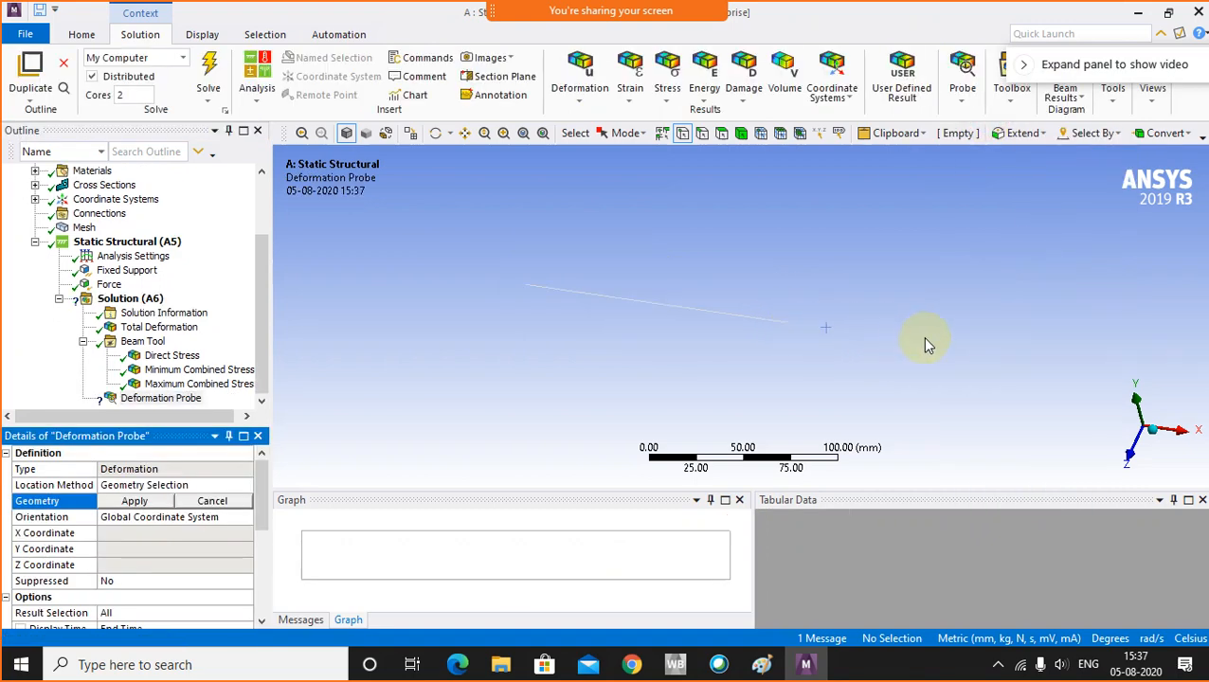
{"action": "scroll", "coordinate": [802, 326], "scroll_direction": "up", "scroll_amount": 3}
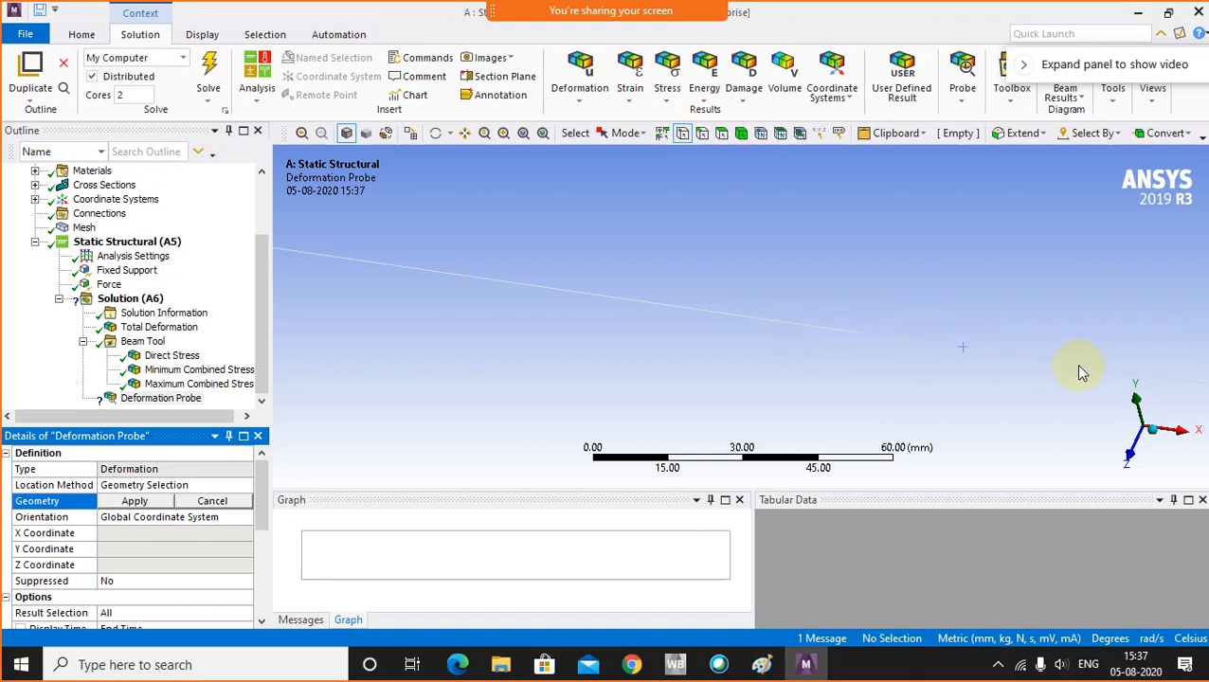
{"action": "scroll", "coordinate": [1090, 375], "scroll_direction": "down", "scroll_amount": 3}
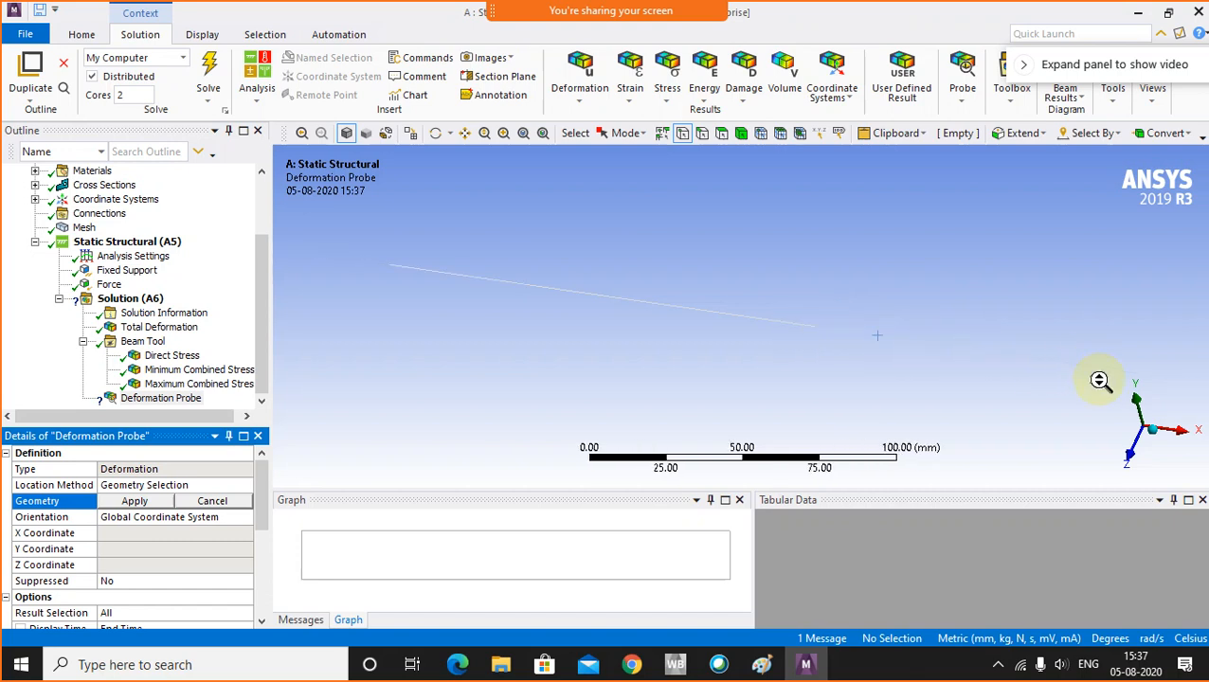
{"action": "left_click", "coordinate": [814, 327]}
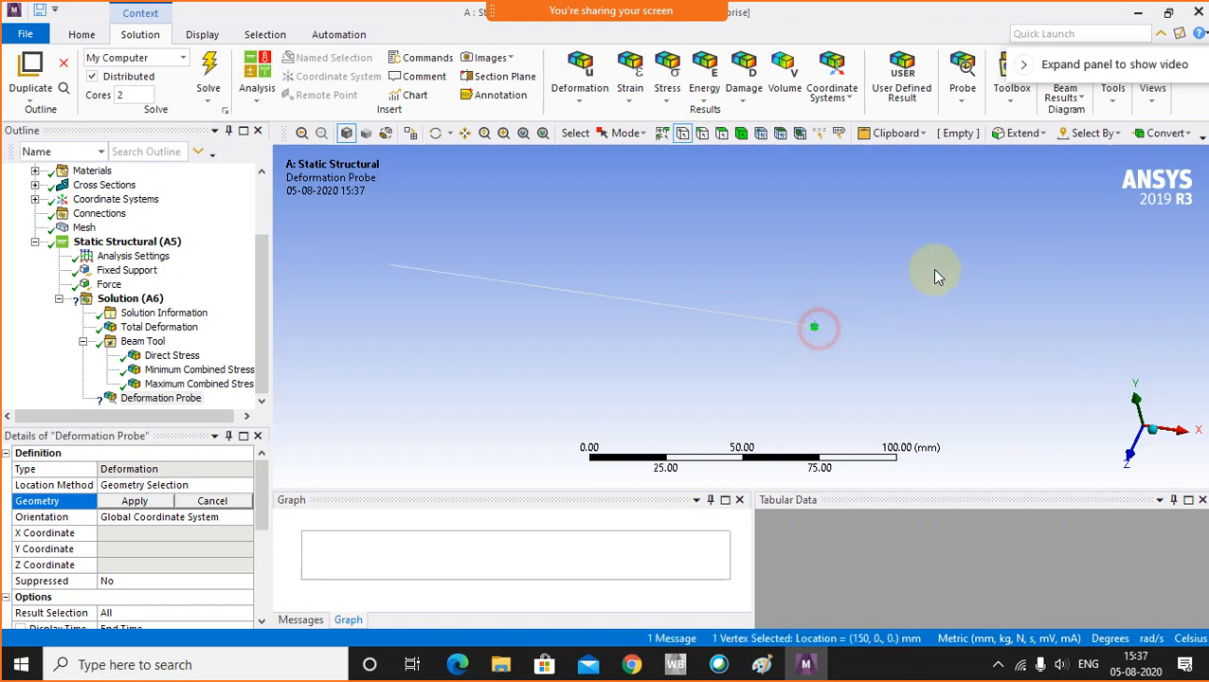
{"action": "left_click", "coordinate": [151, 502]}
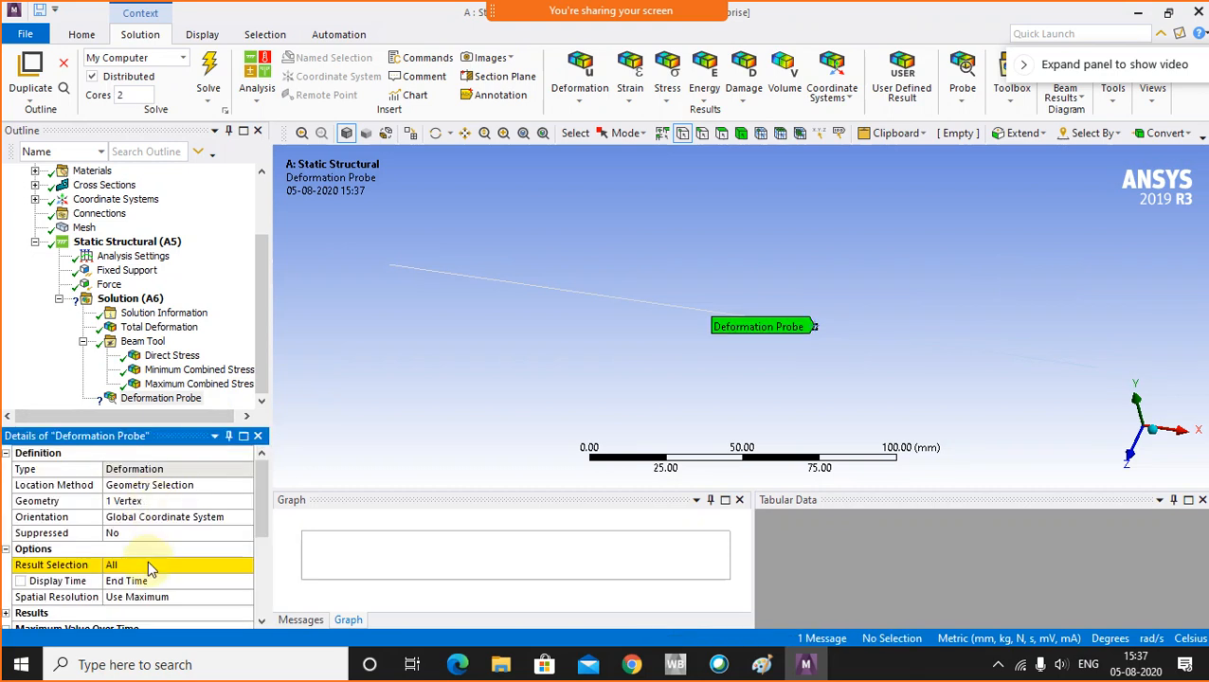
- Set the Deformation Probe's Result Selection to Total and evaluate all results
{"action": "left_click", "coordinate": [245, 565]}
{"action": "left_click", "coordinate": [244, 564]}
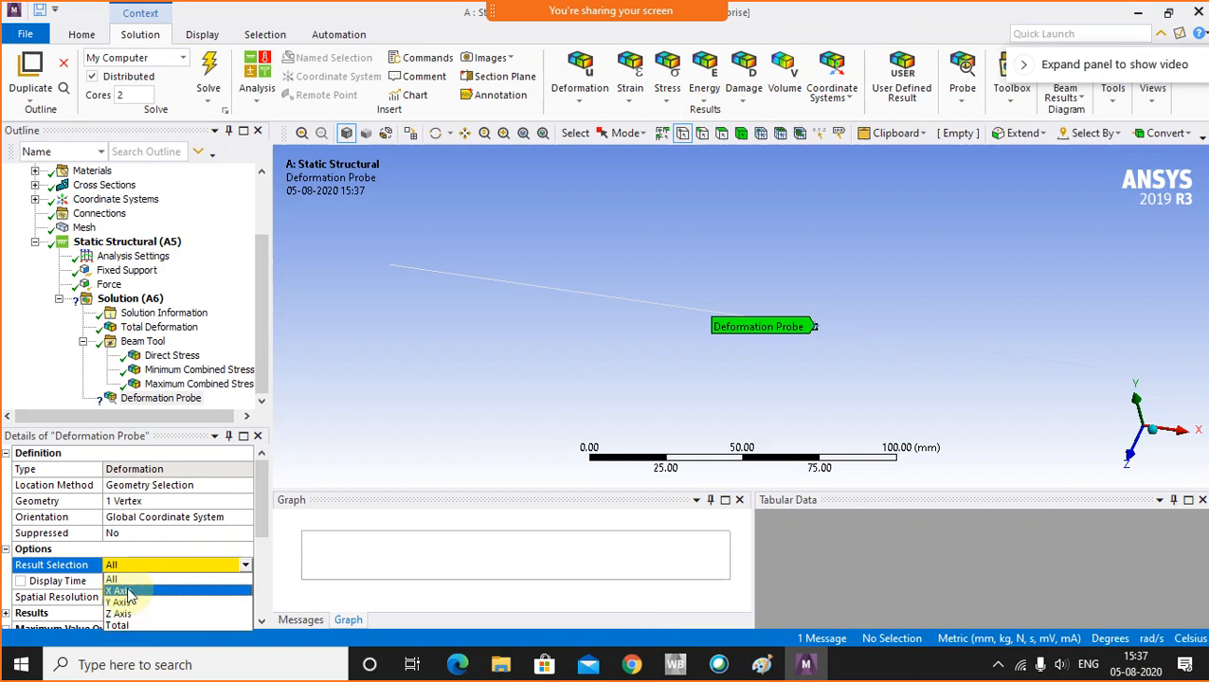
{"action": "left_click", "coordinate": [128, 626]}
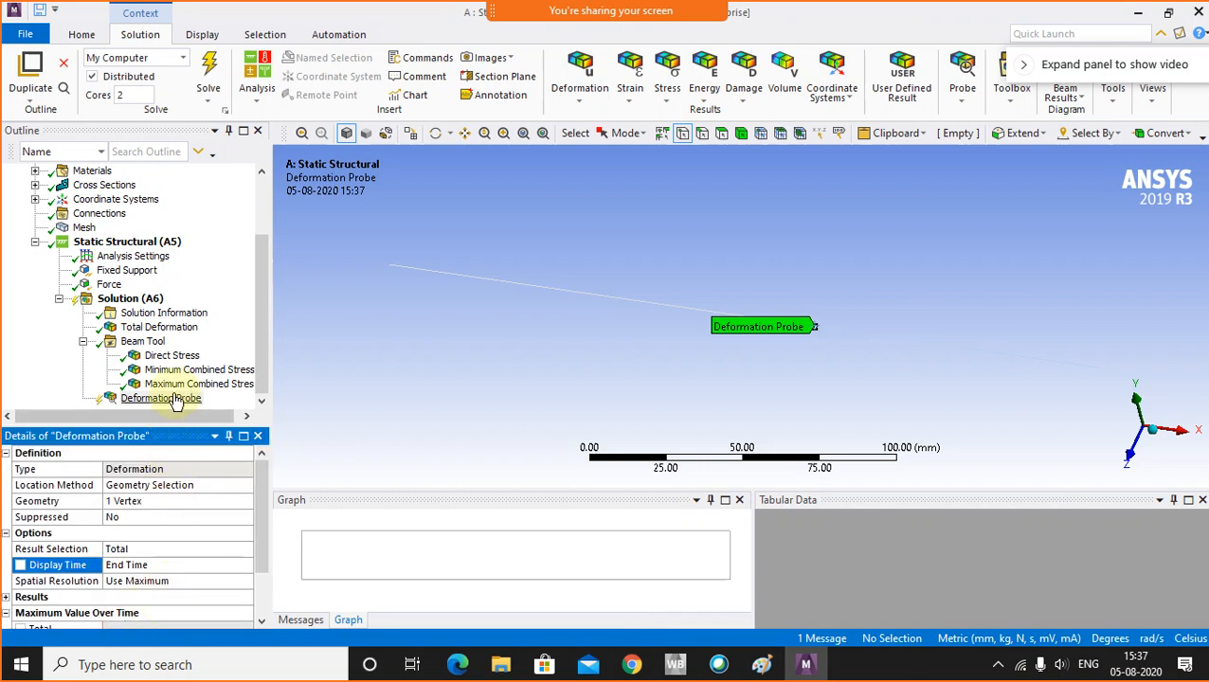
{"action": "left_click", "coordinate": [161, 399]}
{"action": "right_click", "coordinate": [162, 403]}
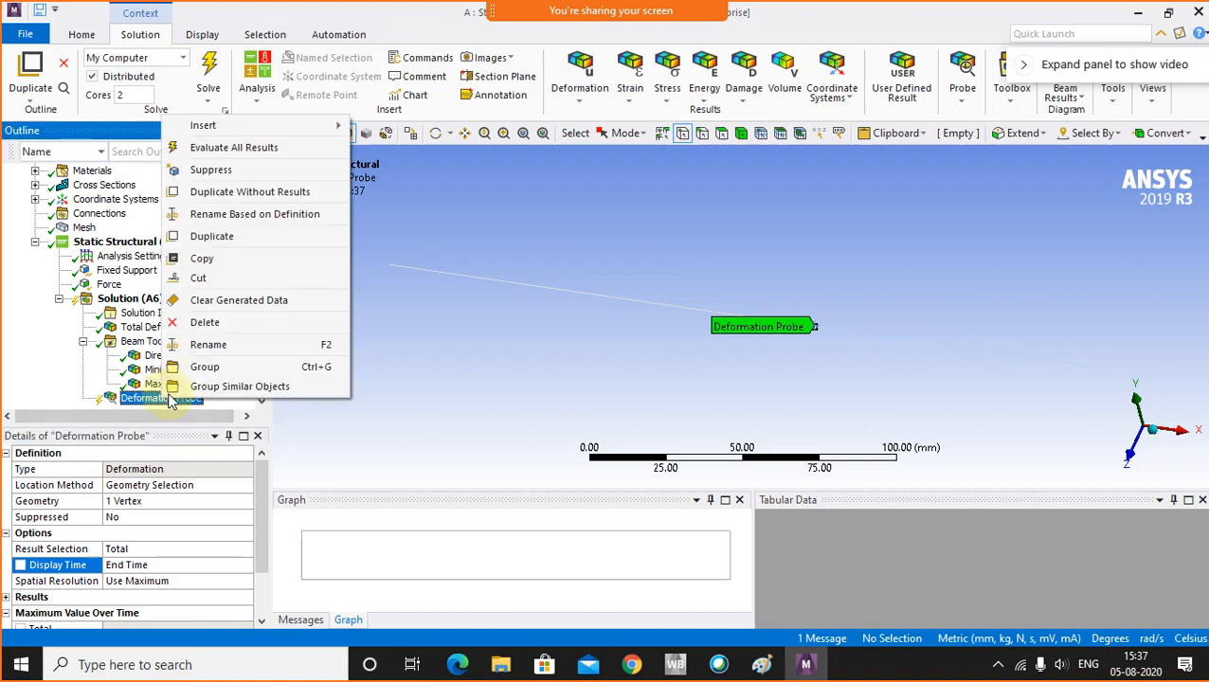
{"action": "left_click", "coordinate": [233, 152]}
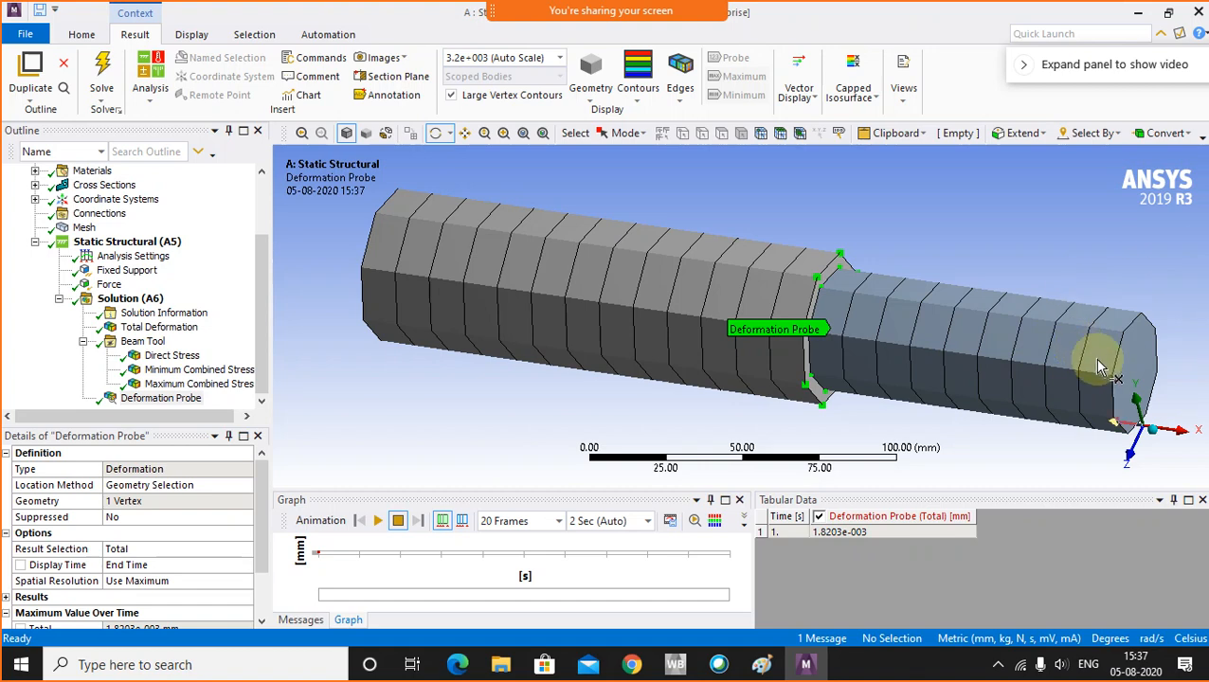
{"action": "scroll", "coordinate": [919, 293], "scroll_direction": "down", "scroll_amount": 2}
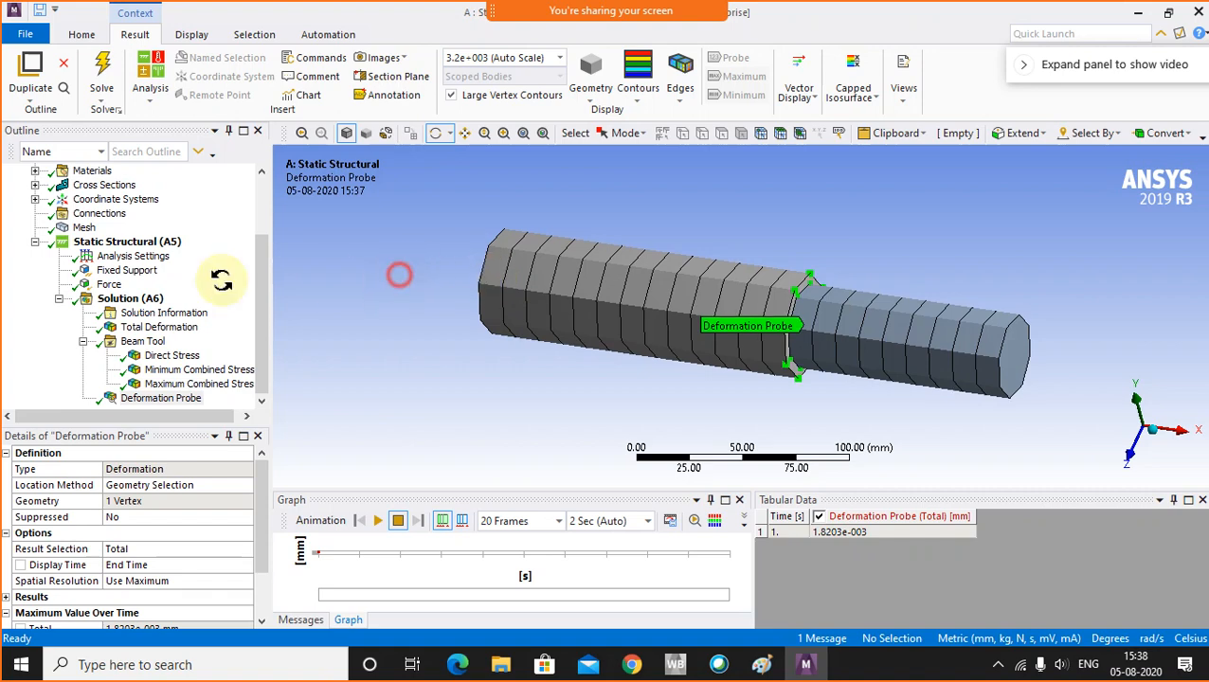
- Insert a Force Reaction probe under Solution with Fixed Support as its boundary condition
{"action": "left_click", "coordinate": [130, 299]}
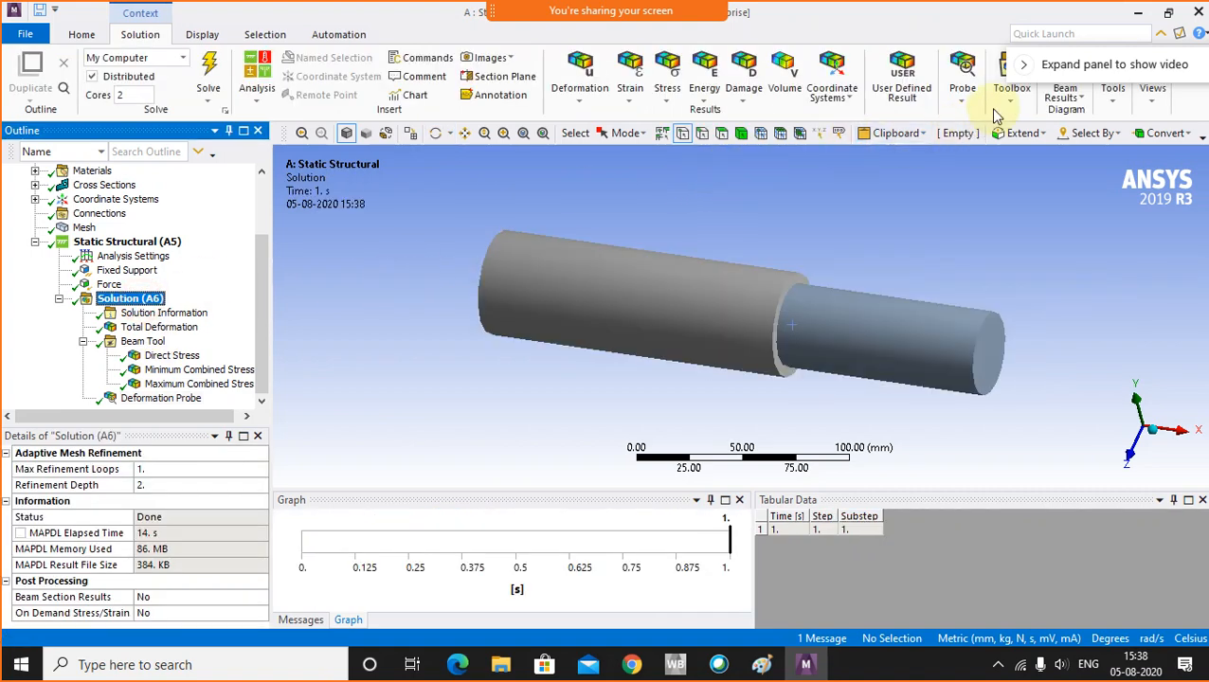
{"action": "left_click", "coordinate": [963, 94]}
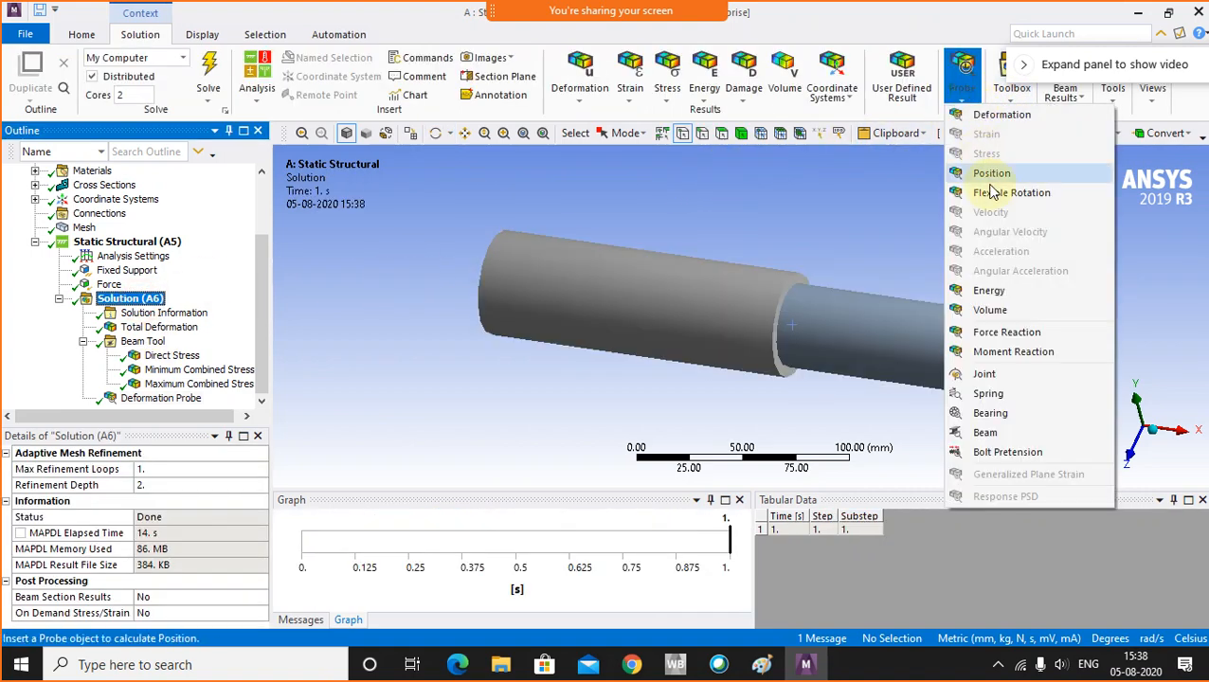
{"action": "left_click", "coordinate": [1008, 332]}
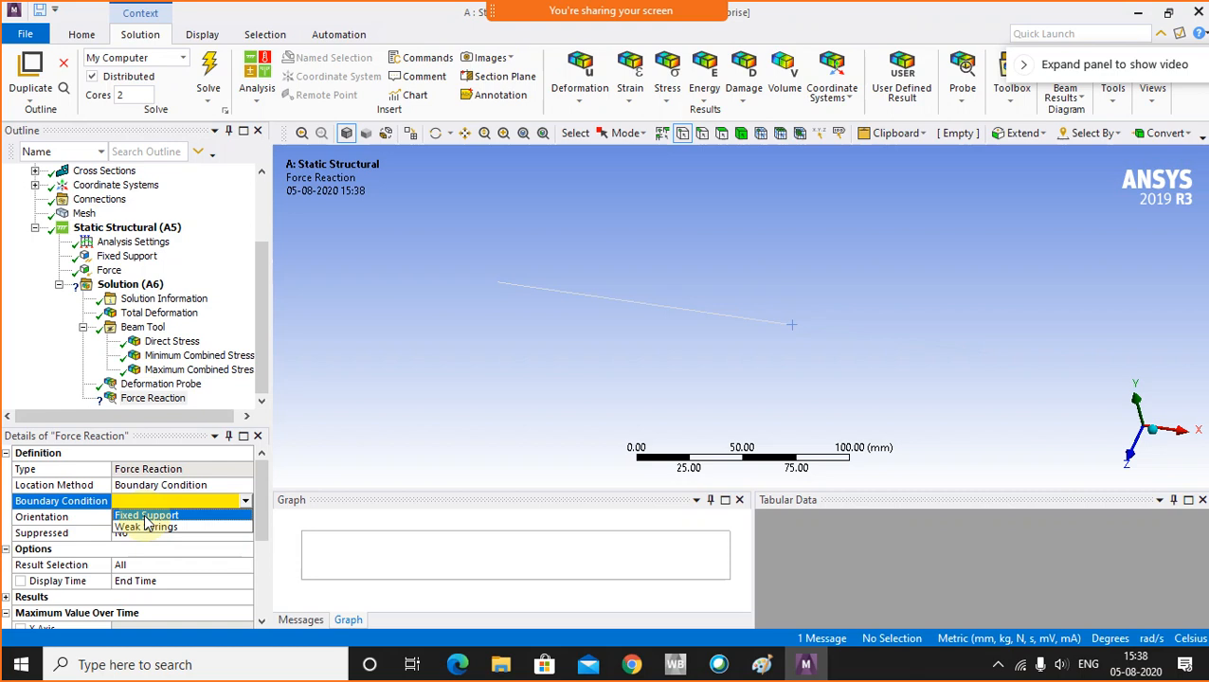
{"action": "left_click", "coordinate": [146, 515]}
{"action": "left_click", "coordinate": [262, 334]}
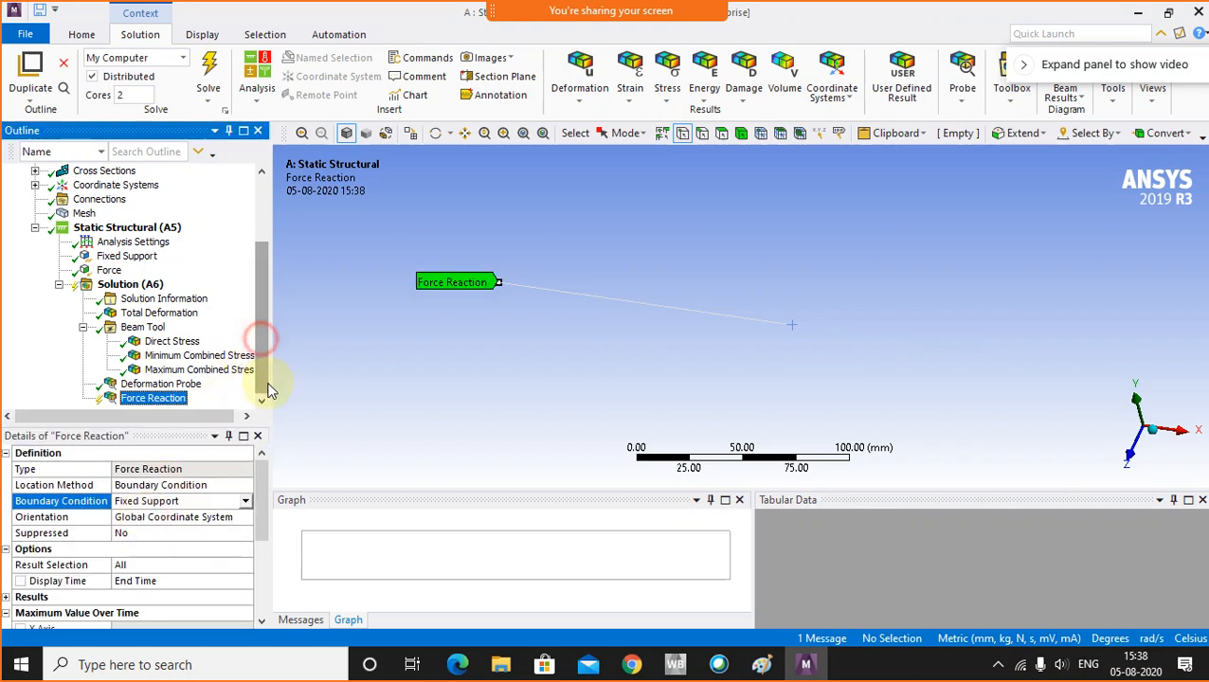
- Evaluate all results for the Force Reaction probe and view the reaction at the fixed end
{"action": "right_click", "coordinate": [147, 398]}
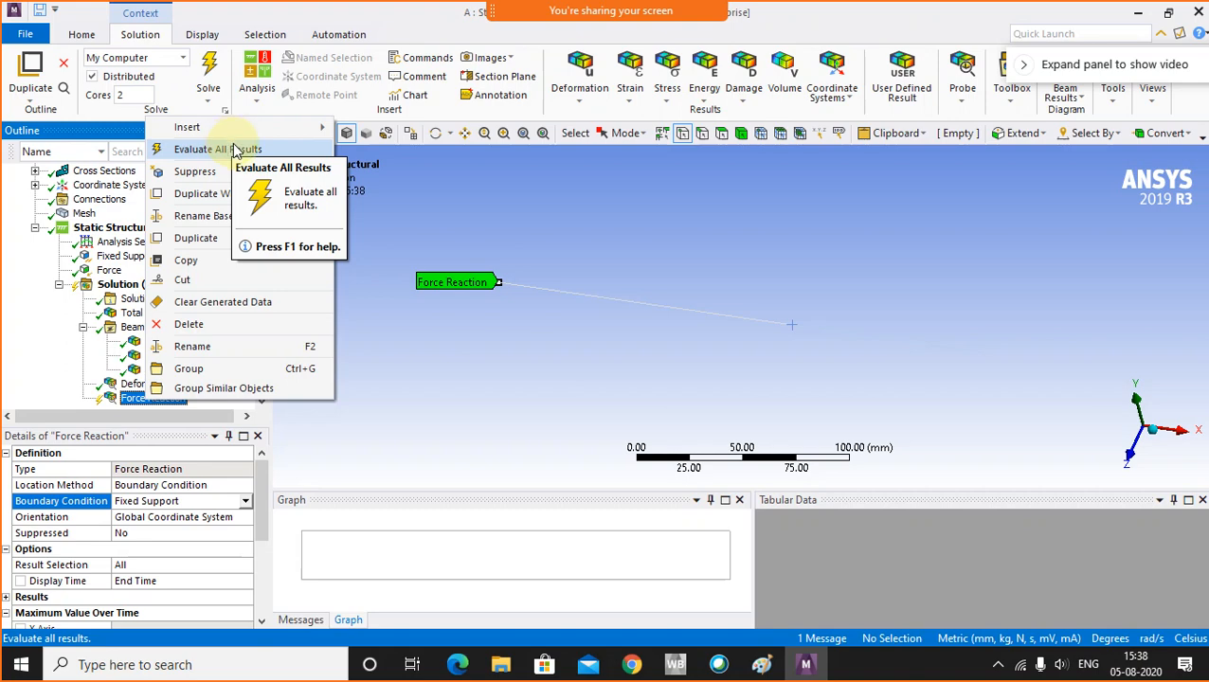
{"action": "left_click", "coordinate": [449, 369]}
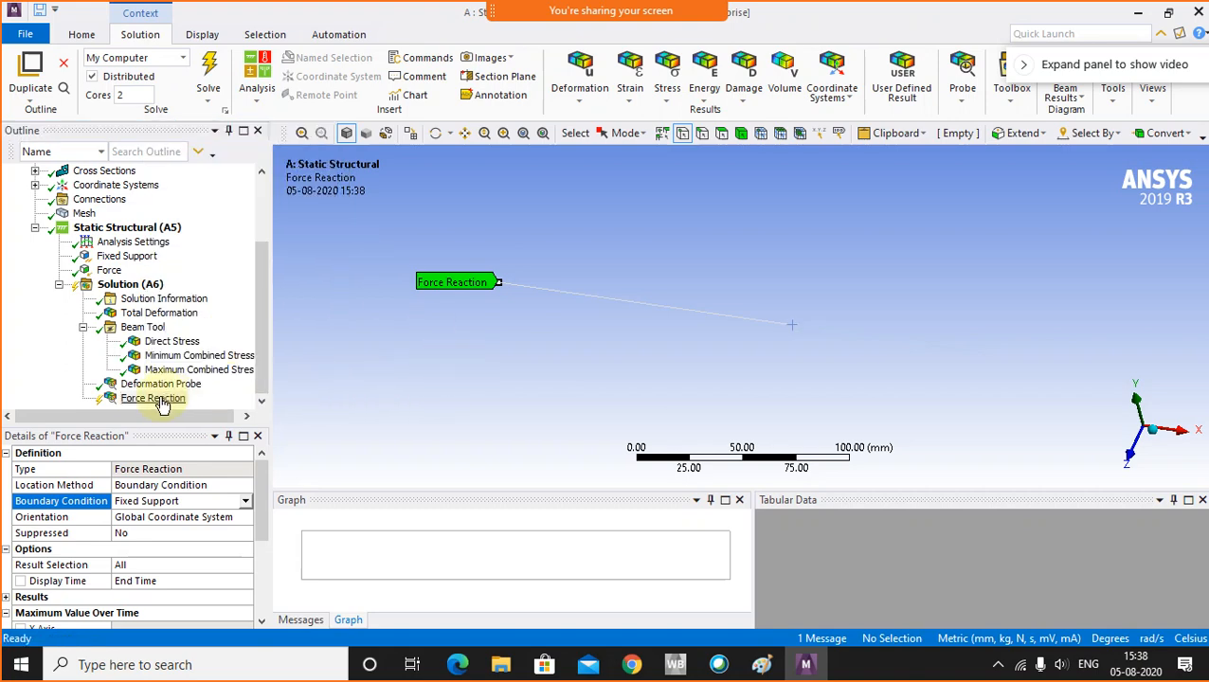
{"action": "right_click", "coordinate": [162, 397]}
{"action": "left_click", "coordinate": [229, 147]}
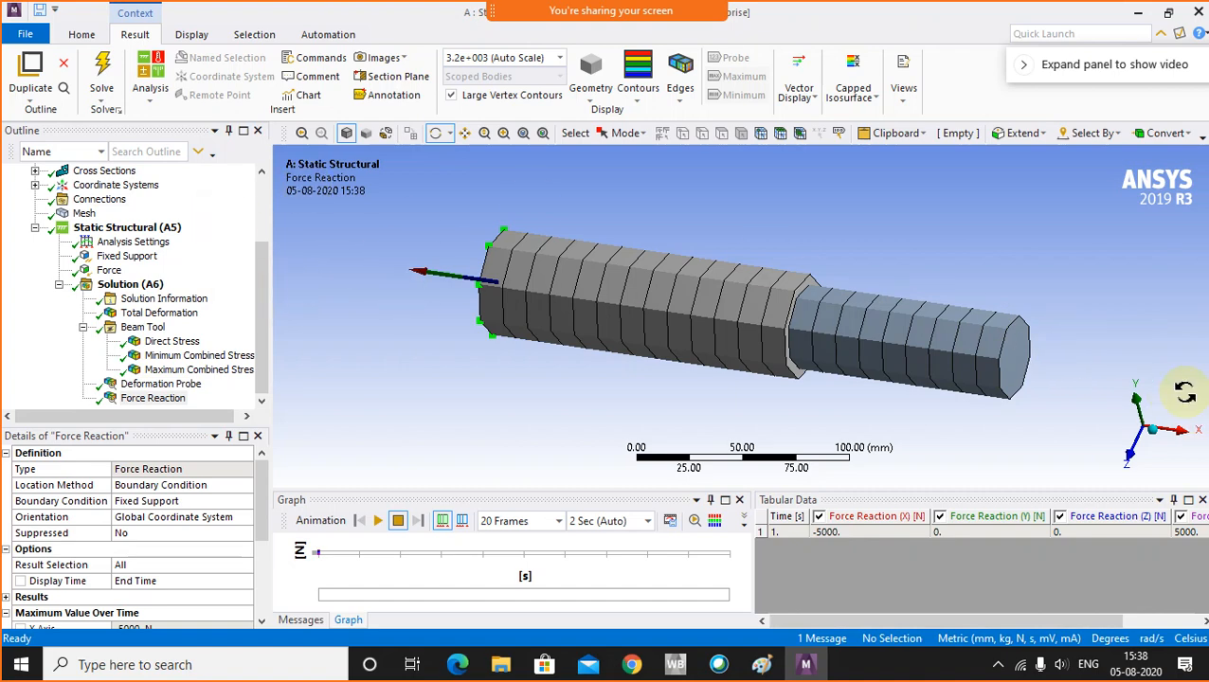
{"action": "scroll", "coordinate": [1133, 385], "scroll_direction": "down", "scroll_amount": 3}
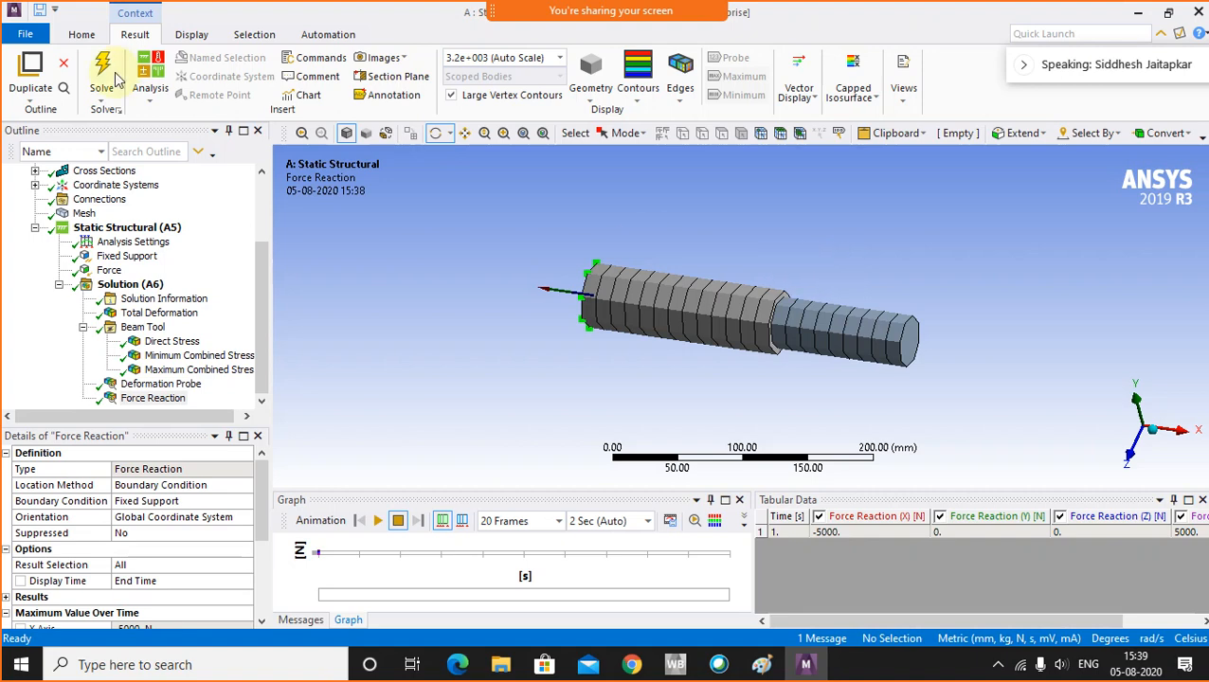
- Close Mechanical and select the Static Structural analysis system in the Workbench toolbox
{"action": "left_click", "coordinate": [21, 37]}
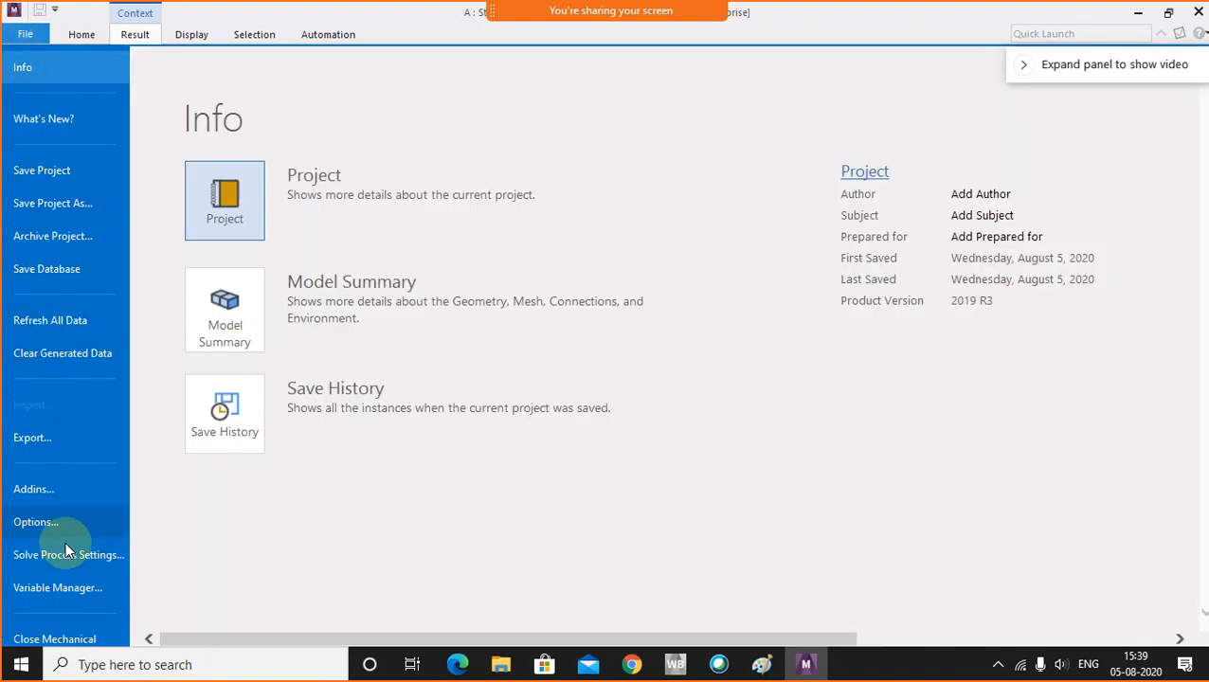
{"action": "left_click", "coordinate": [52, 641]}
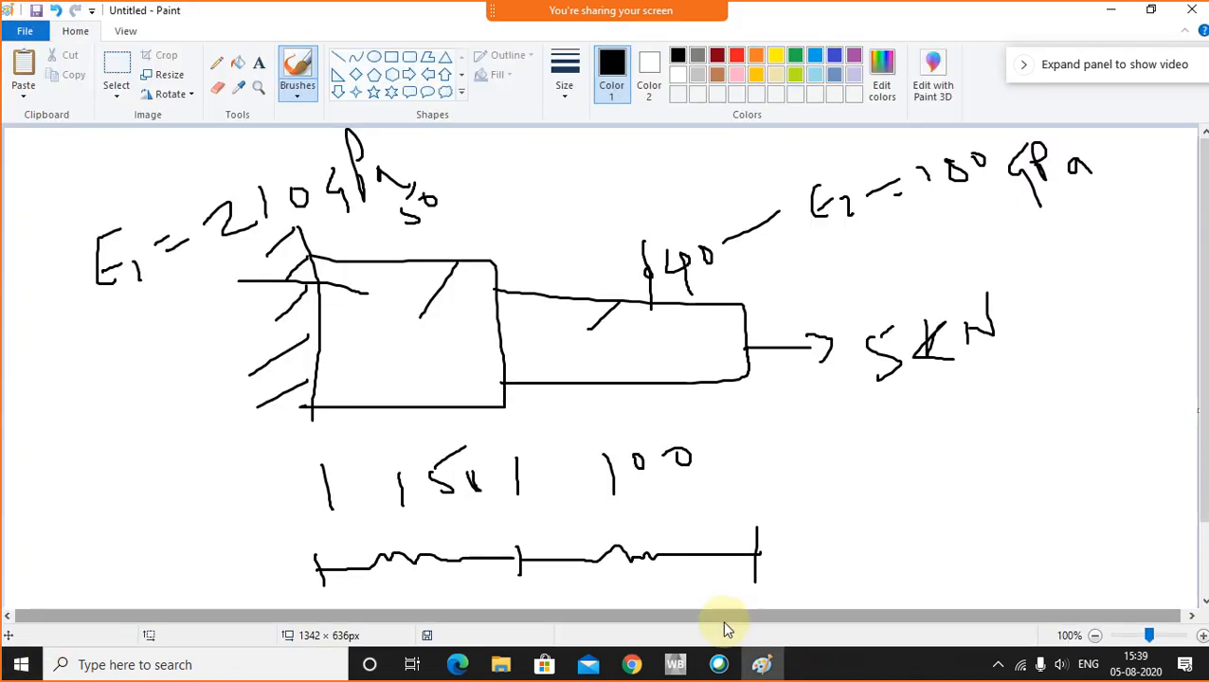
{"action": "left_click", "coordinate": [675, 665]}
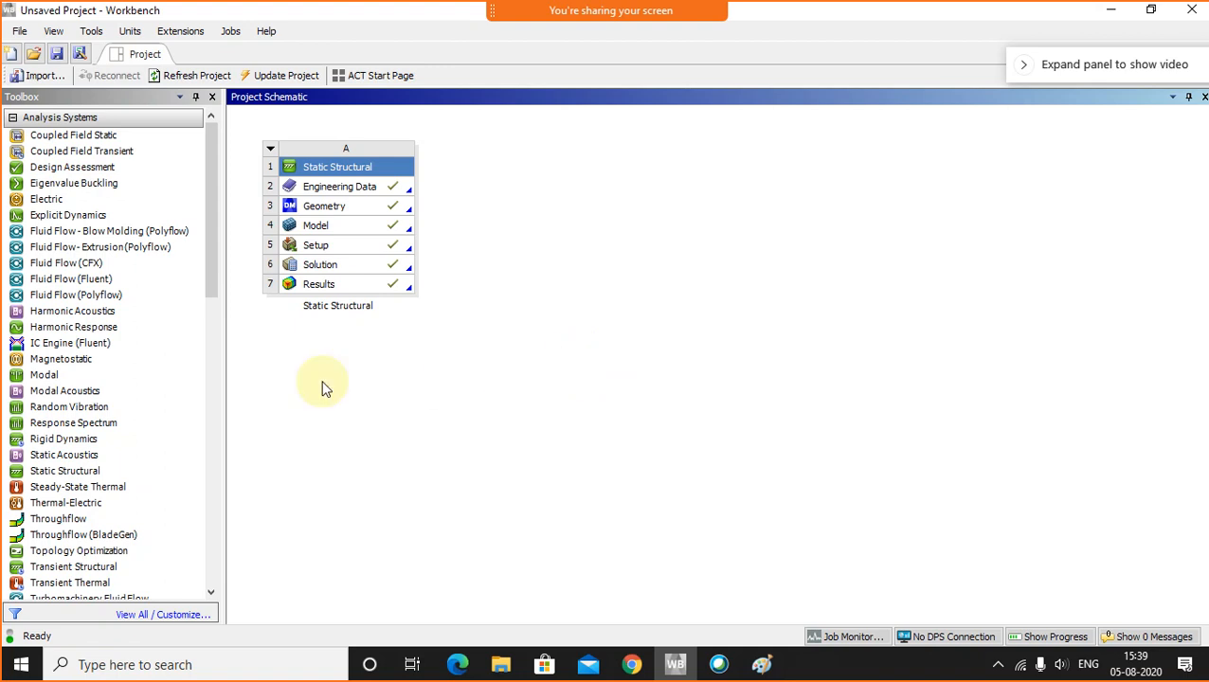
{"action": "left_click", "coordinate": [68, 471]}
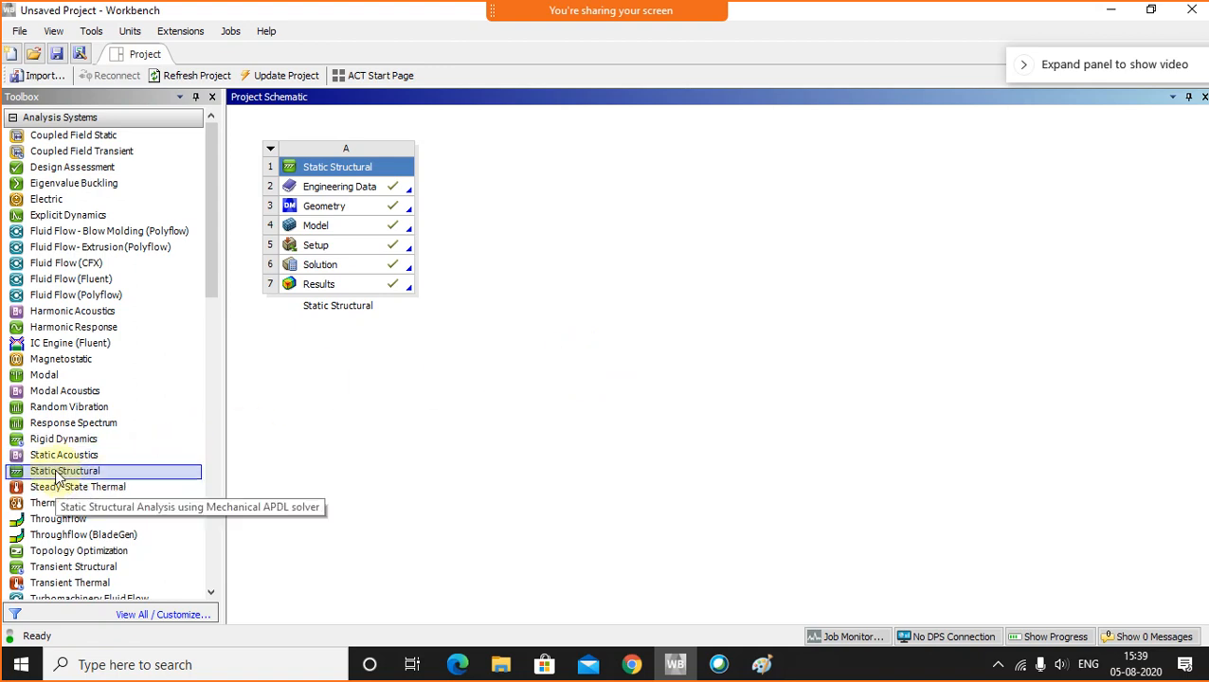
- Add a second Static Structural system beside the first and share system A's Engineering Data with system B
{"action": "left_click_drag", "start_coordinate": [62, 473], "coordinate": [515, 202]}
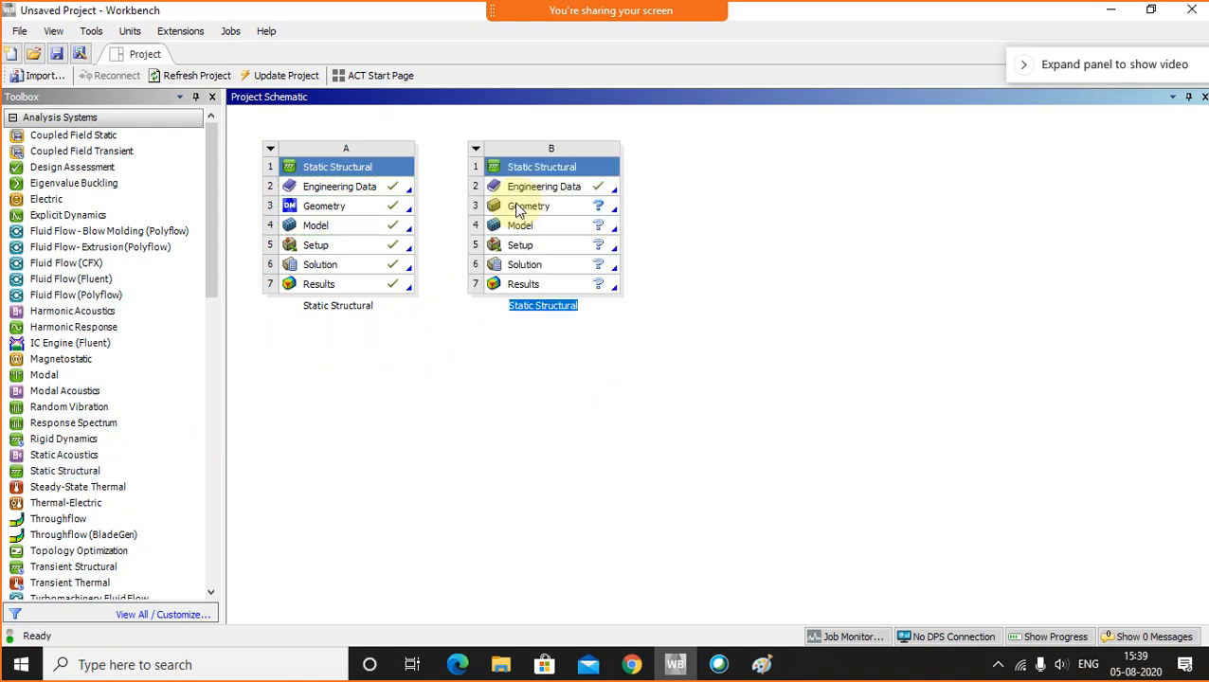
{"action": "left_click", "coordinate": [474, 406]}
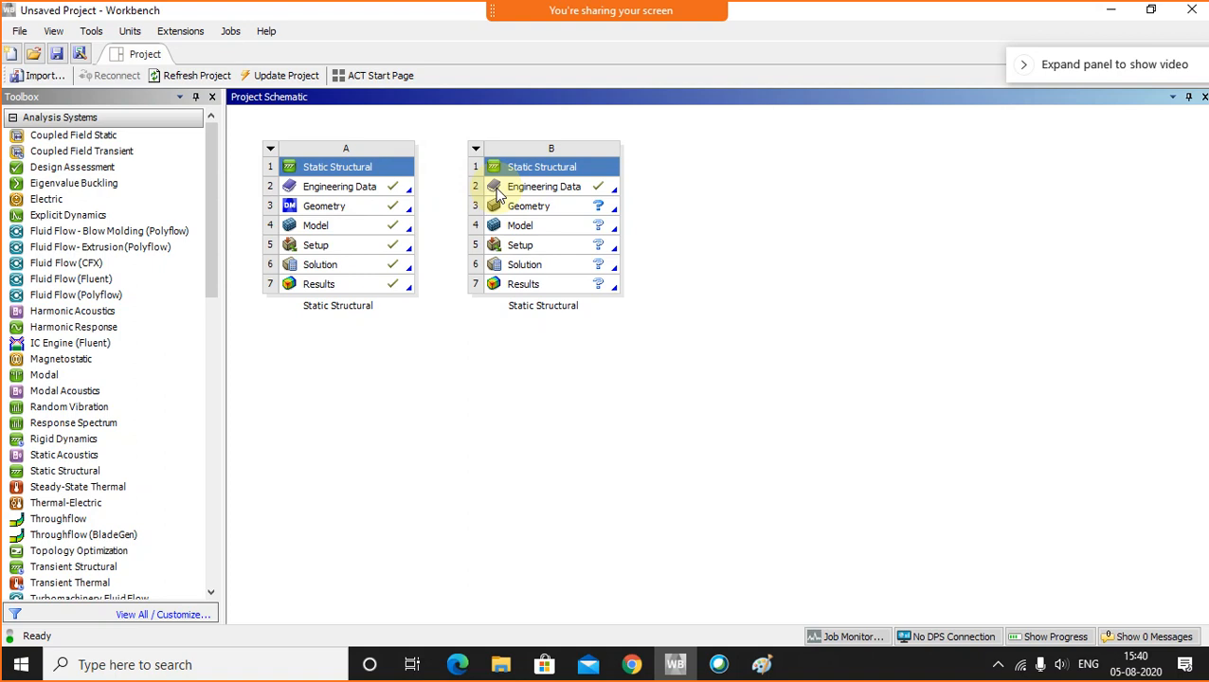
{"action": "left_click", "coordinate": [315, 192]}
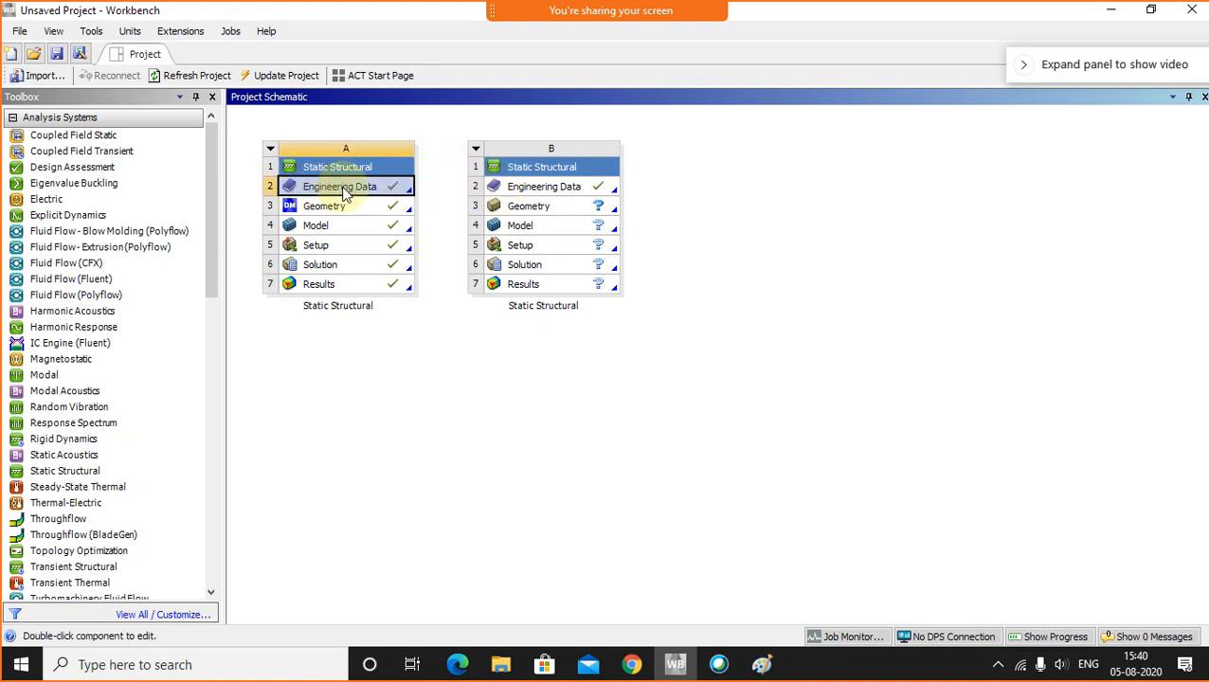
{"action": "left_click_drag", "start_coordinate": [345, 193], "coordinate": [540, 185]}
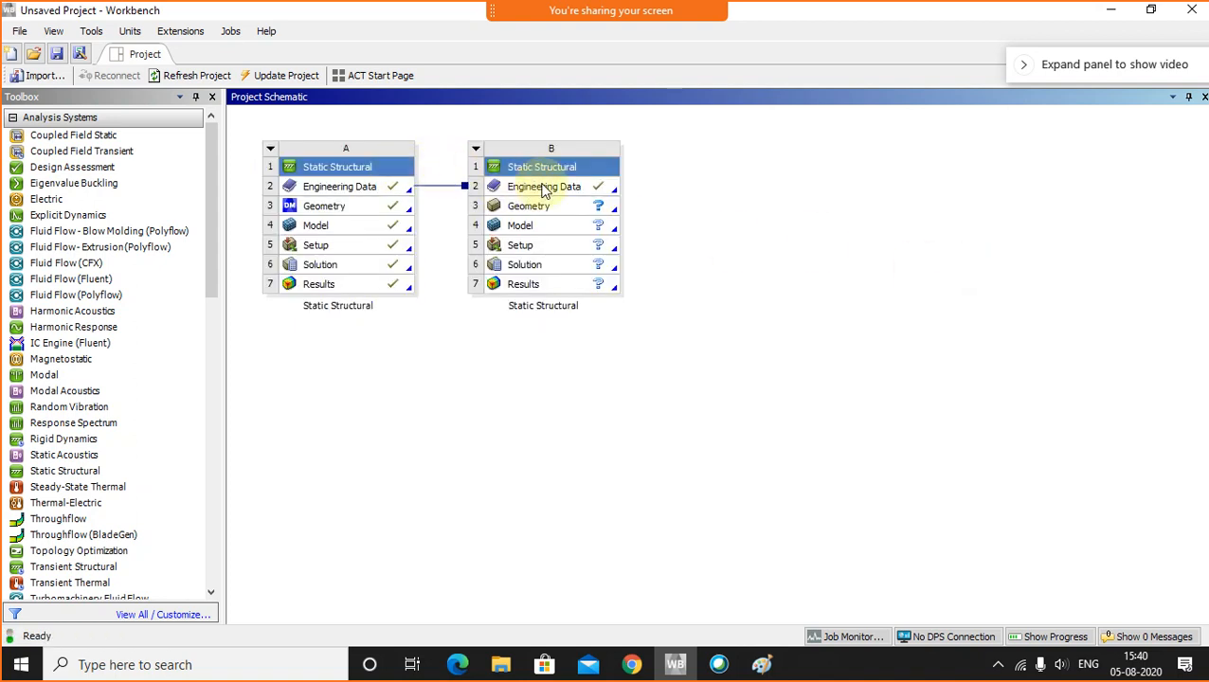
- Review the materials in the Engineering Data shared by both systems, and return to the project schematic
{"action": "left_click", "coordinate": [544, 190]}
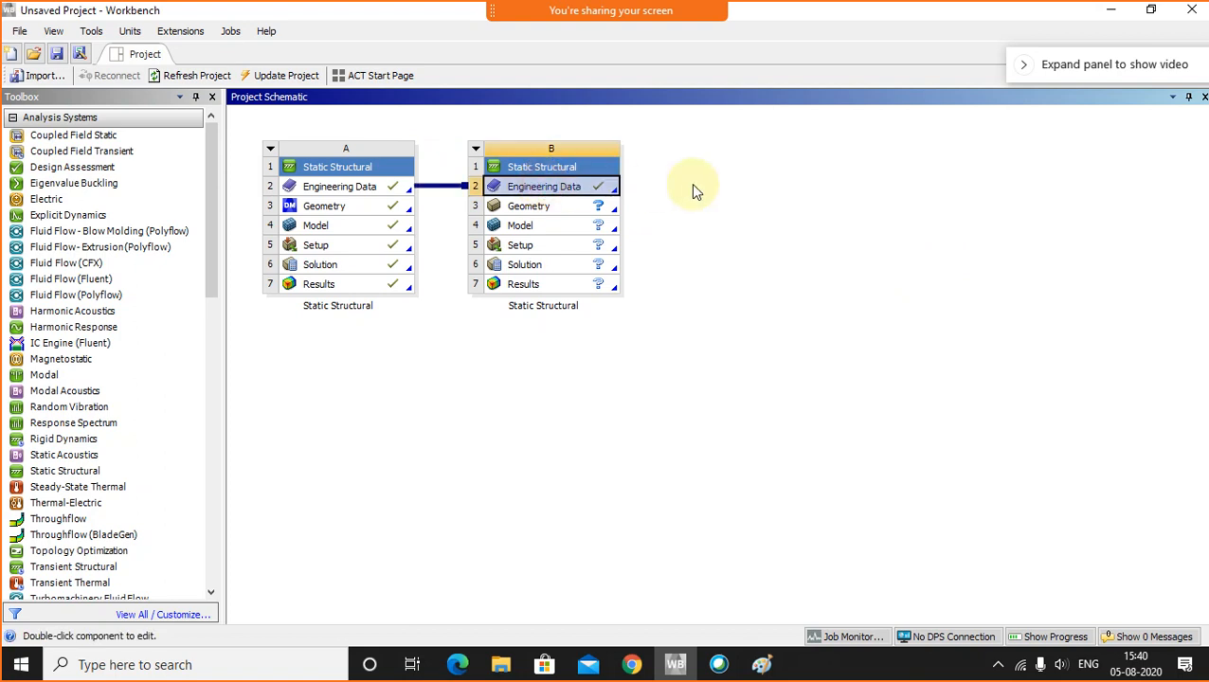
{"action": "left_click", "coordinate": [553, 548]}
{"action": "left_click", "coordinate": [560, 188]}
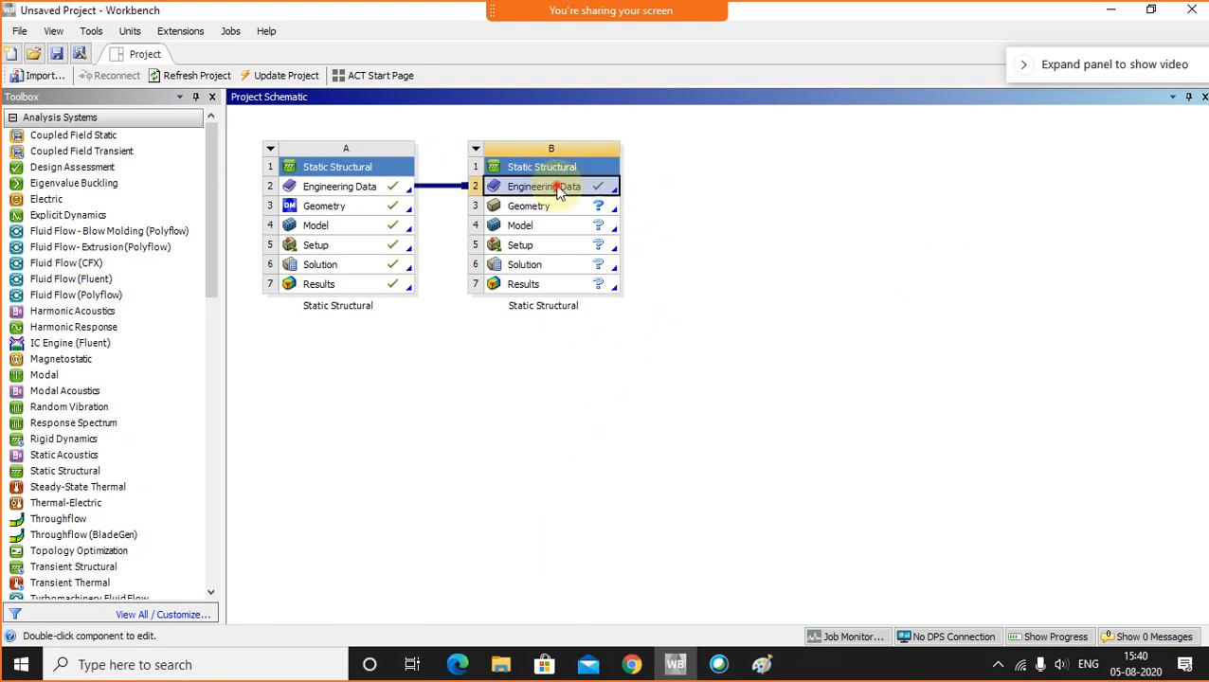
{"action": "left_click", "coordinate": [448, 394]}
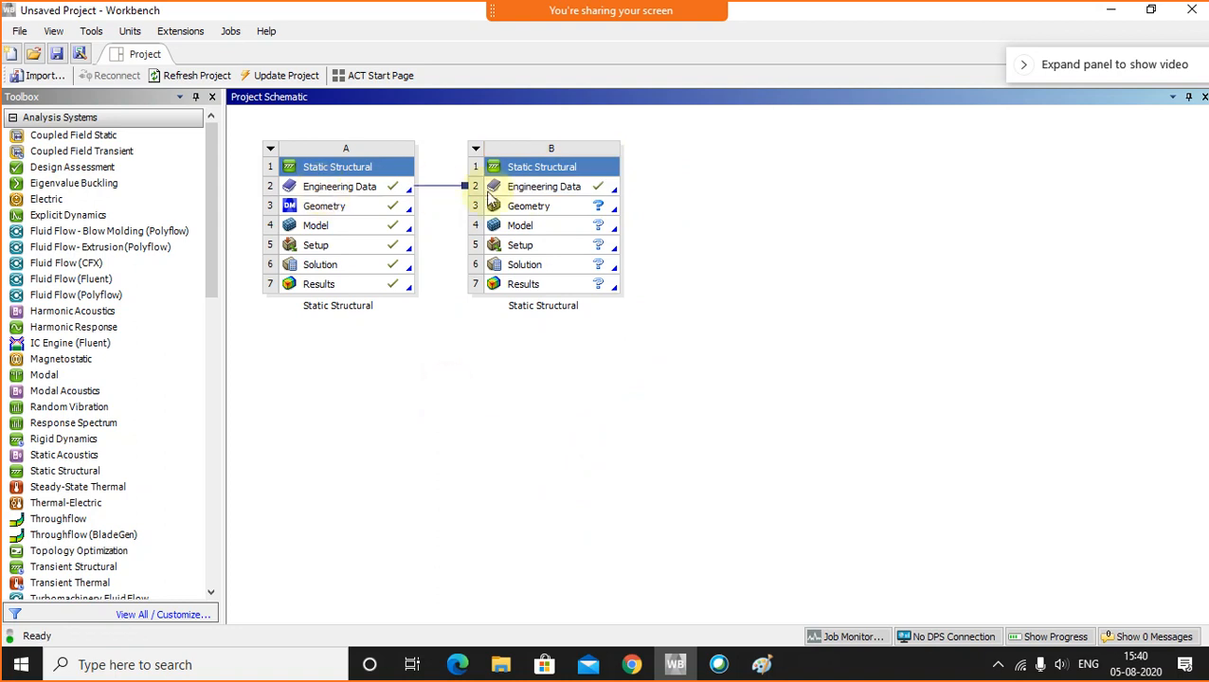
{"action": "left_click", "coordinate": [511, 189]}
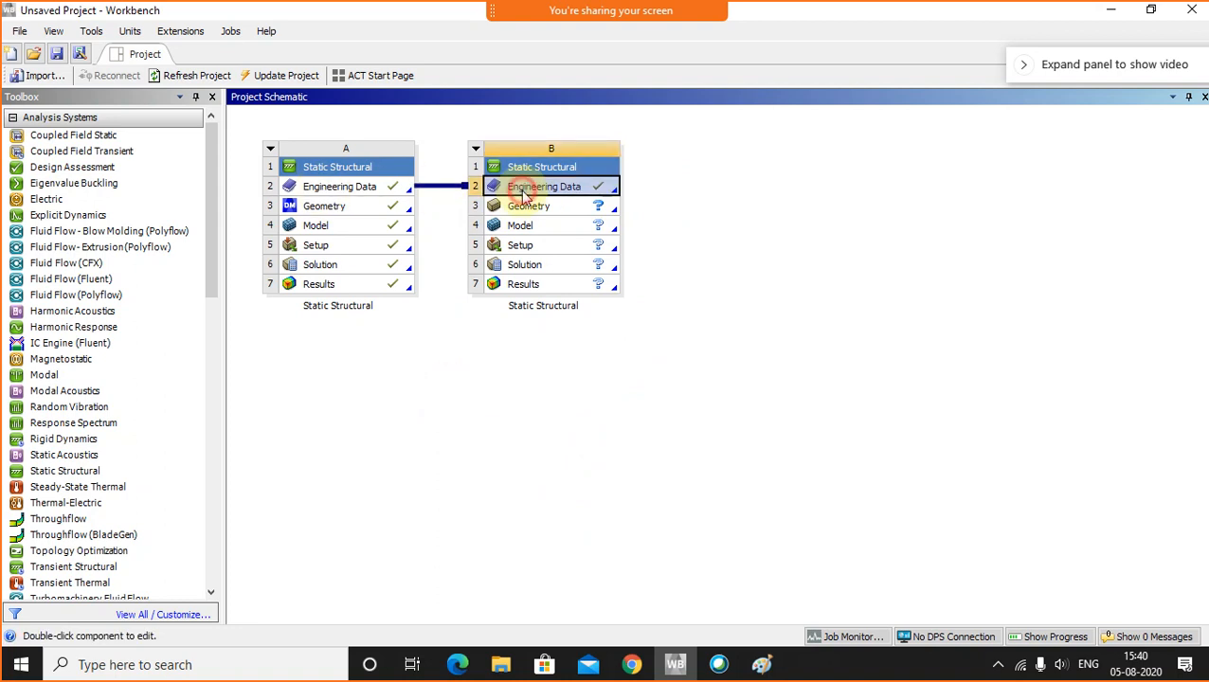
{"action": "left_click", "coordinate": [701, 213]}
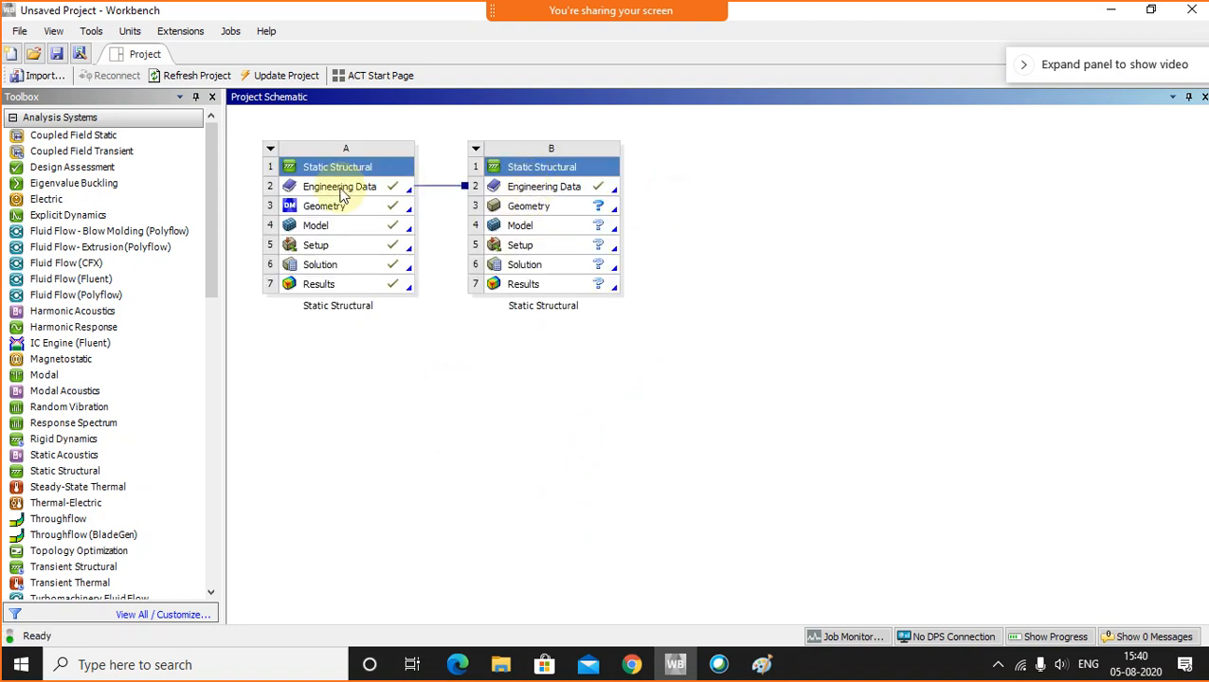
{"action": "double_click", "coordinate": [337, 186]}
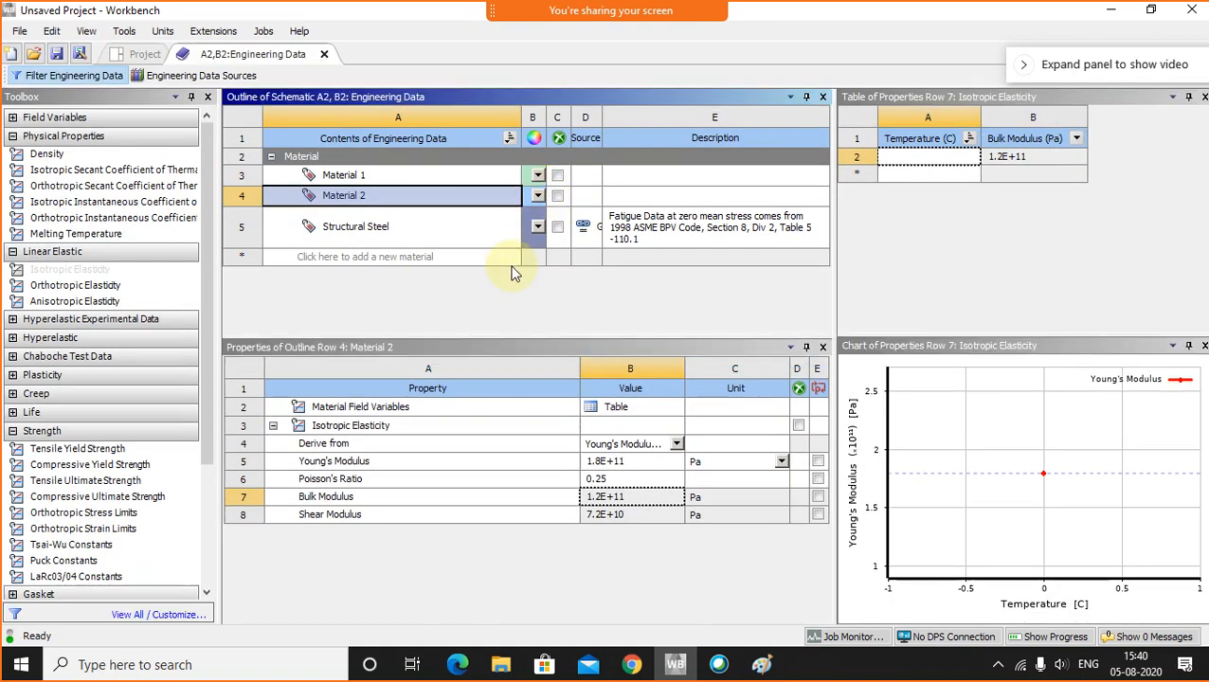
{"action": "left_click", "coordinate": [323, 54]}
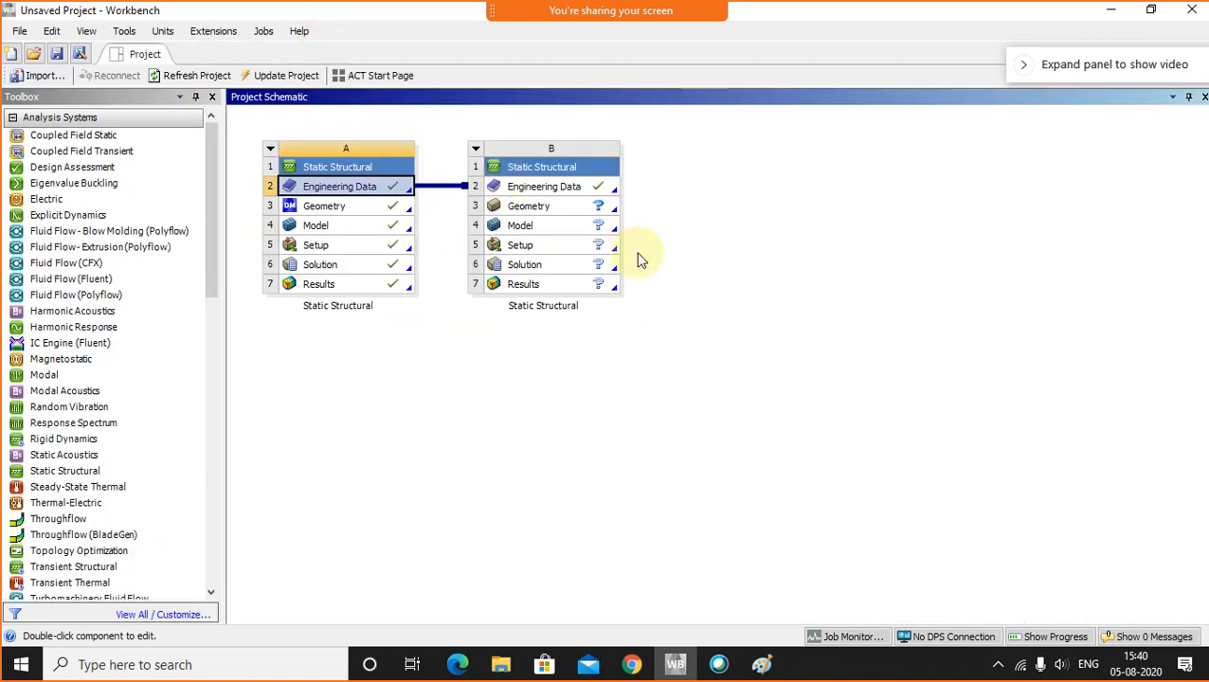
- Open system B's geometry in DesignModeler and sketch a circle about 85 mm in diameter centred on the XYPlane origin
{"action": "left_click", "coordinate": [636, 269]}
{"action": "double_click", "coordinate": [528, 205]}
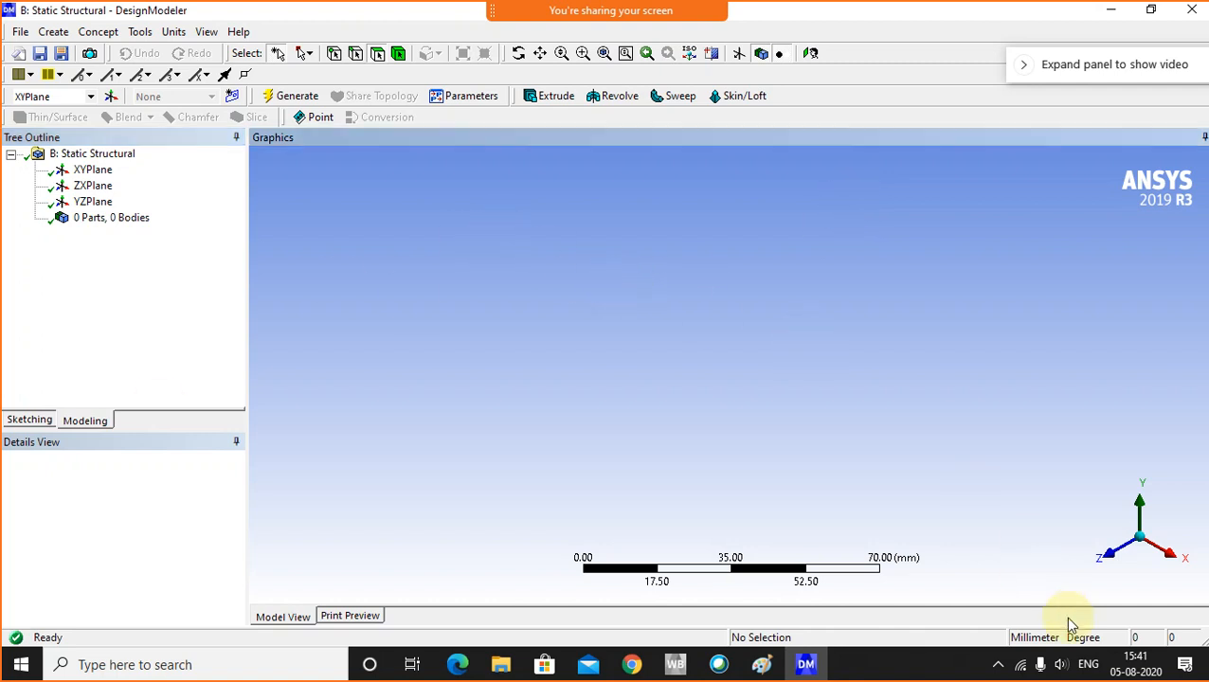
{"action": "left_click", "coordinate": [94, 173]}
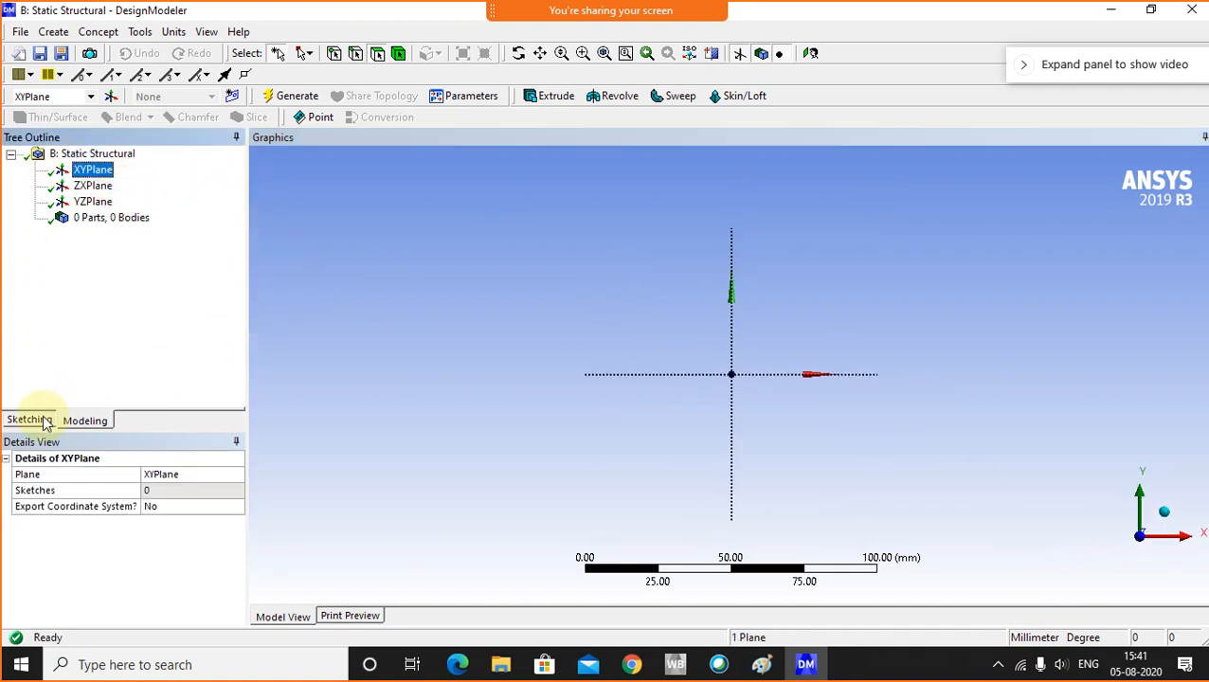
{"action": "left_click", "coordinate": [29, 420]}
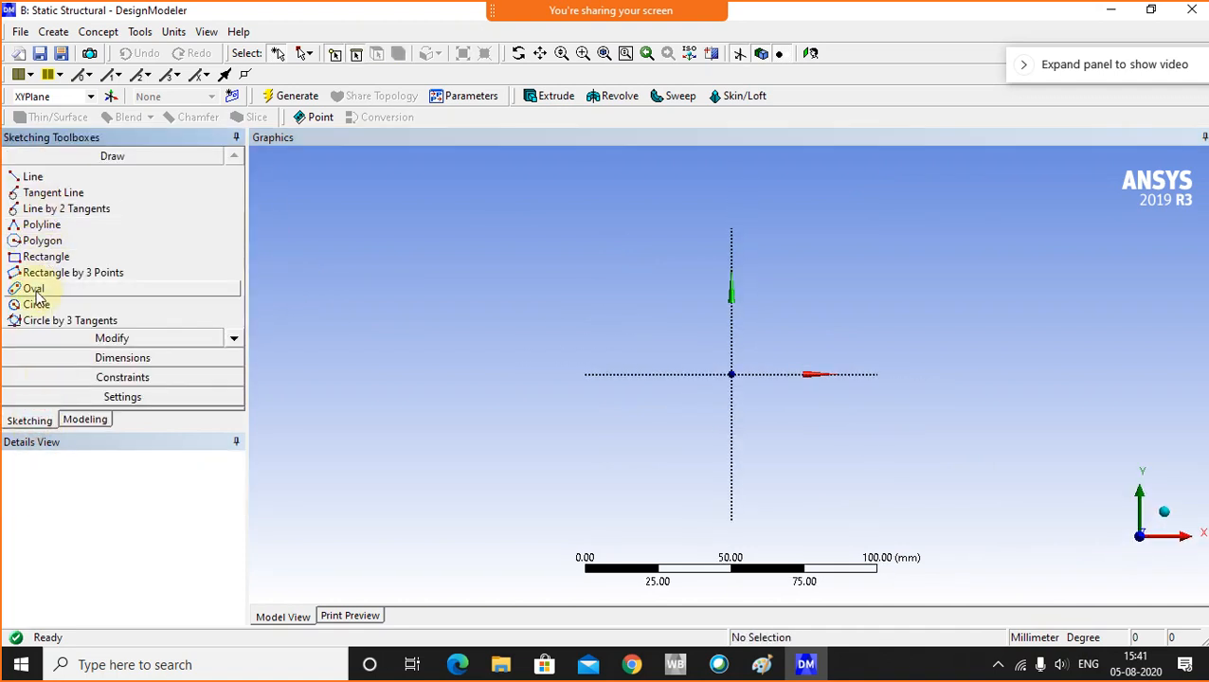
{"action": "left_click", "coordinate": [36, 304]}
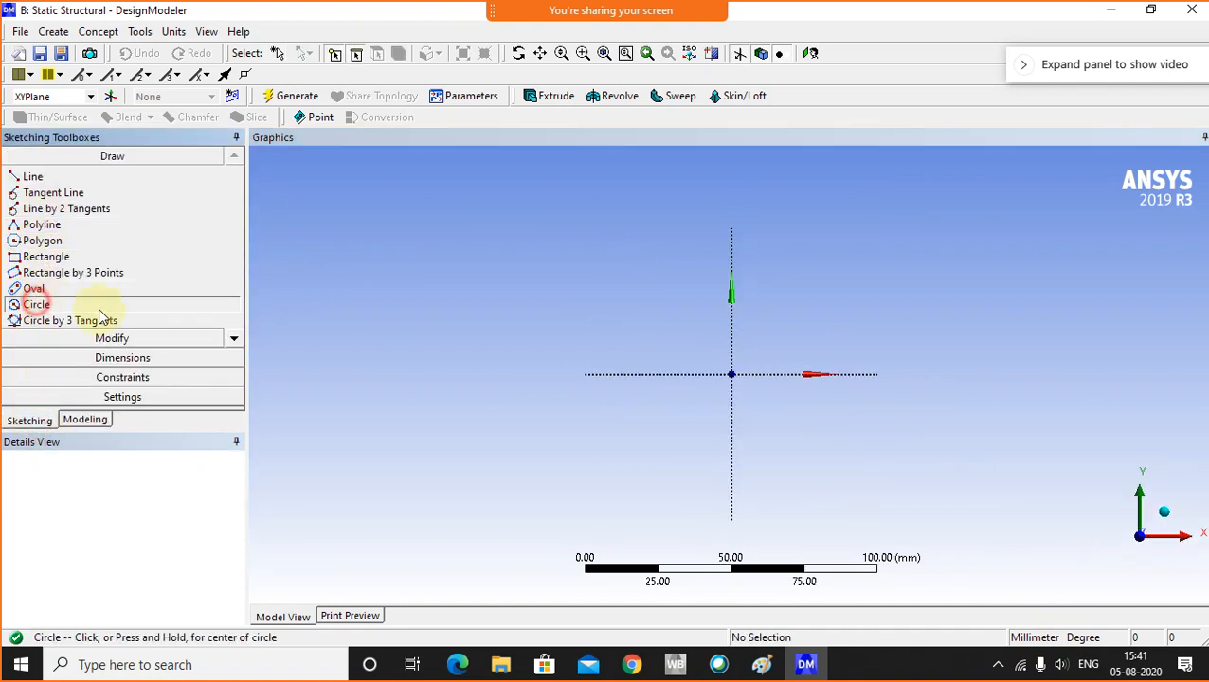
{"action": "left_click", "coordinate": [732, 374]}
{"action": "left_click", "coordinate": [780, 259]}
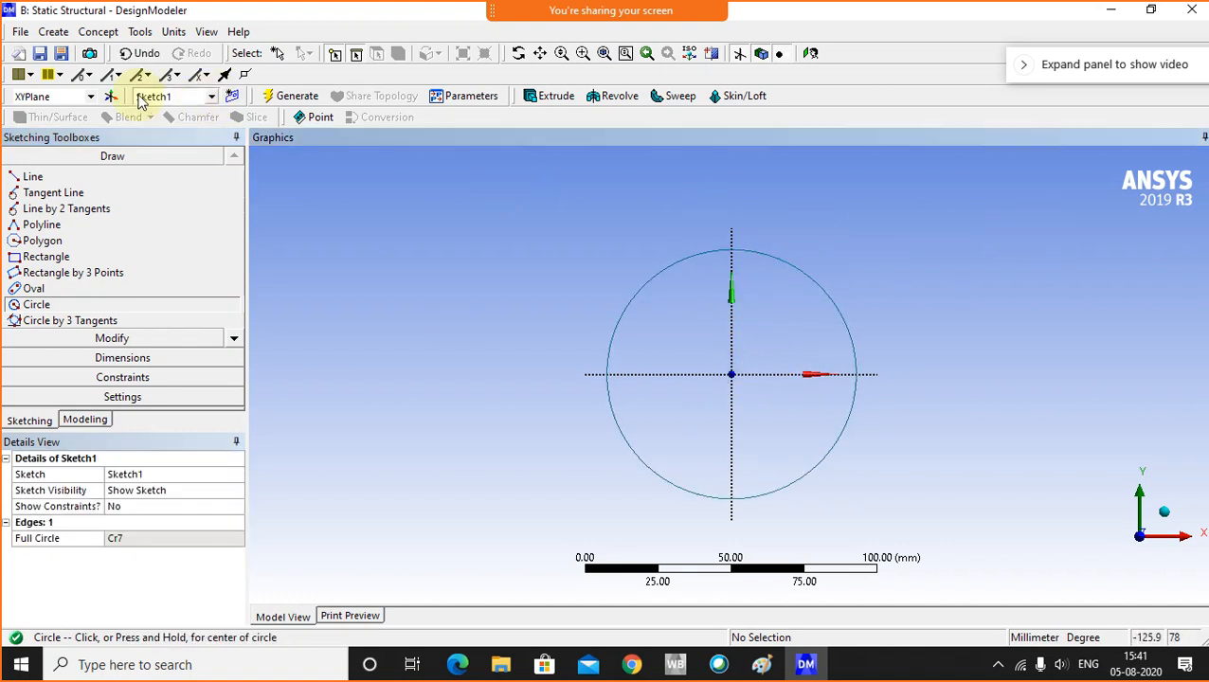
- Dimension the circle's diameter and set it to 50 mm
{"action": "left_click", "coordinate": [124, 359]}
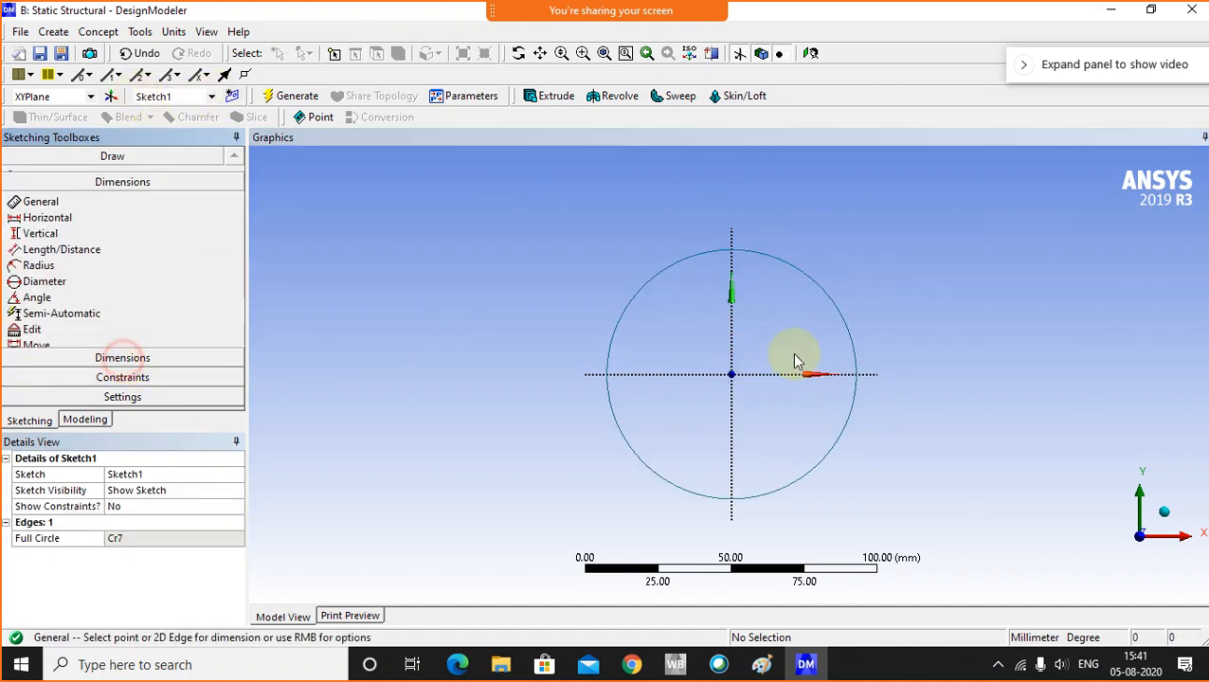
{"action": "left_click", "coordinate": [829, 300]}
{"action": "left_click", "coordinate": [904, 231]}
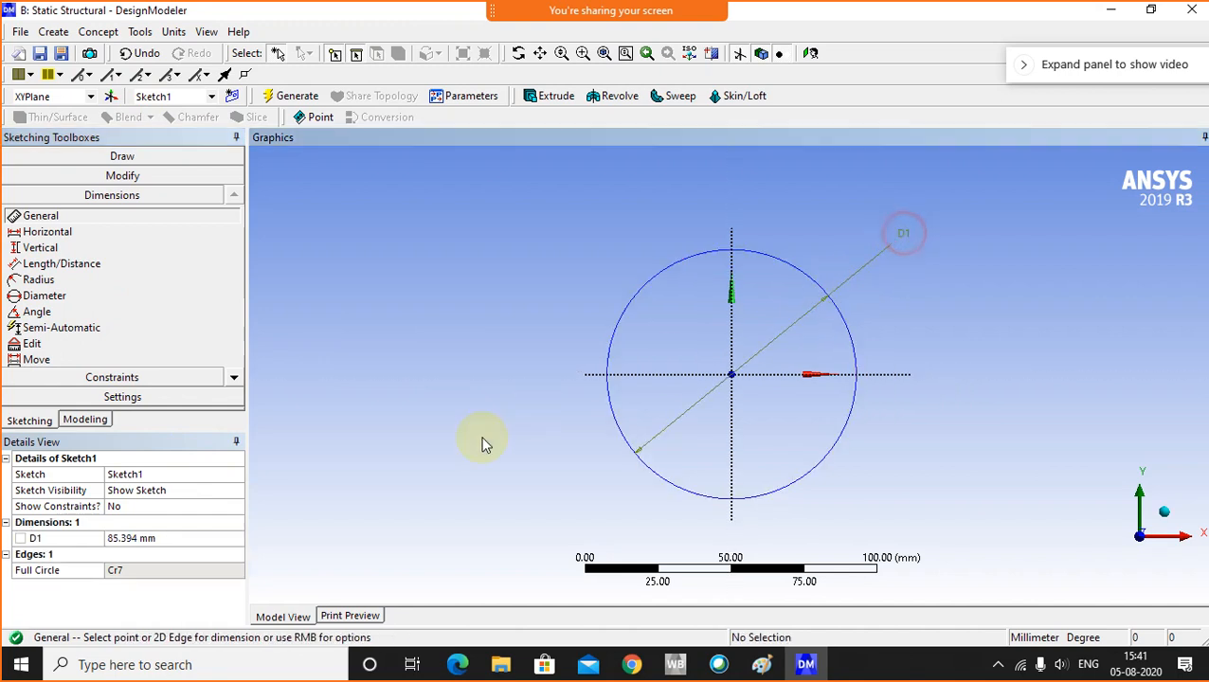
{"action": "left_click", "coordinate": [161, 537]}
{"action": "type", "text": "50"}
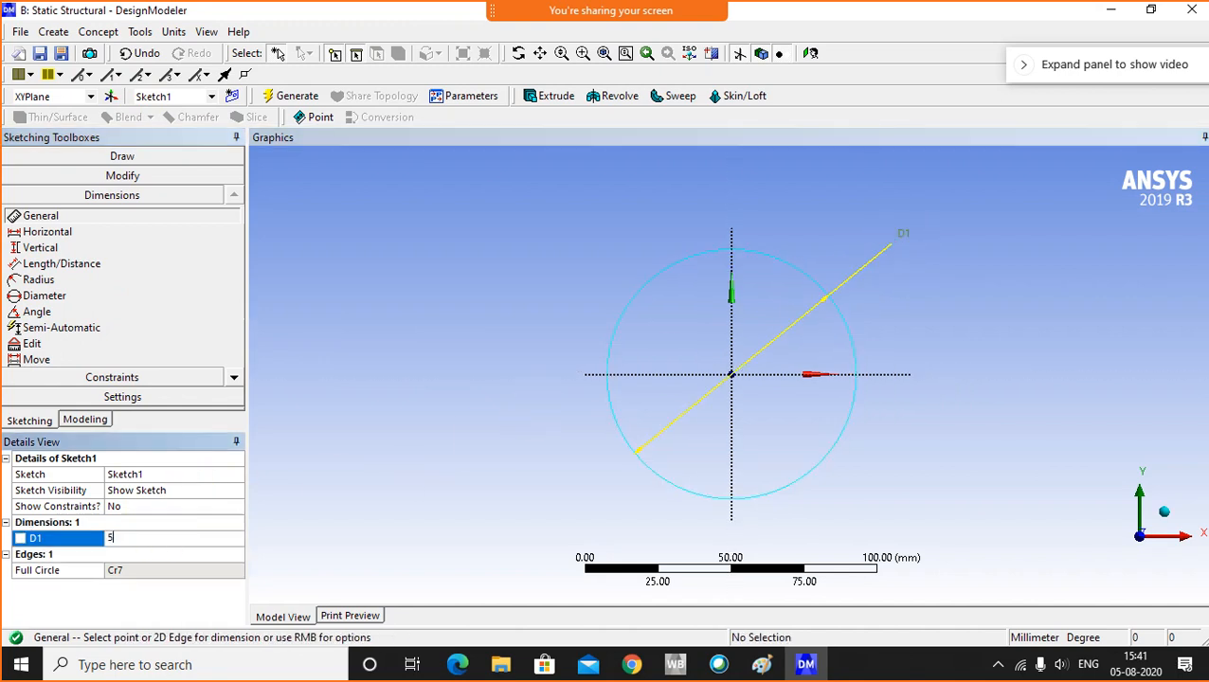
{"action": "key", "text": "Return"}
{"action": "left_click", "coordinate": [515, 361]}
- Extrude the 50 mm circle sketch to a depth of 150 mm with Add Material and generate the solid
{"action": "middle_click_drag", "start_coordinate": [528, 331], "coordinate": [620, 328]}
{"action": "left_click", "coordinate": [537, 97]}
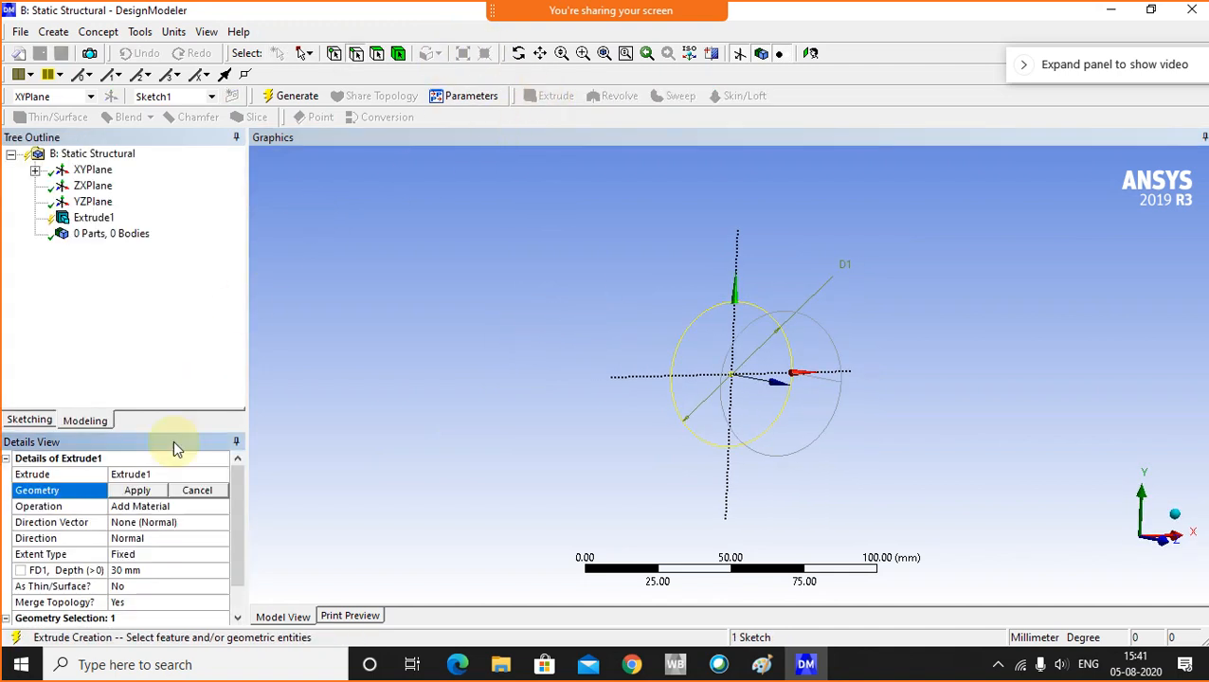
{"action": "left_click", "coordinate": [138, 489]}
{"action": "left_click", "coordinate": [149, 569]}
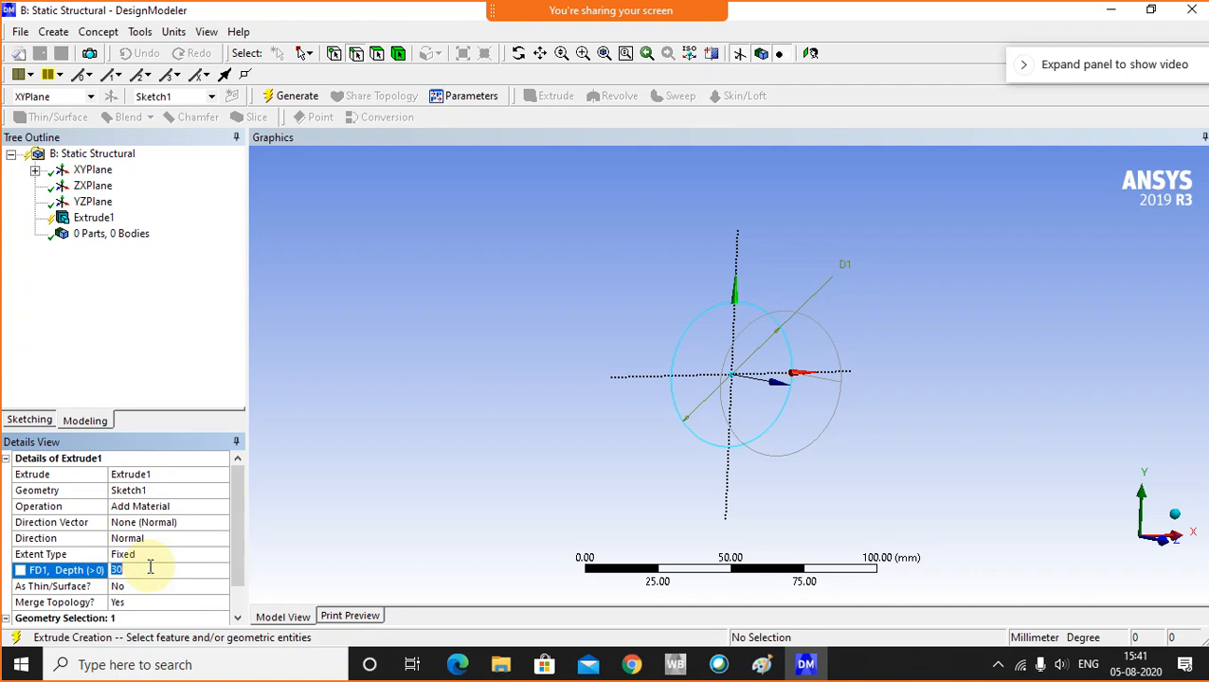
{"action": "type", "text": "15"}
{"action": "key", "text": "Return"}
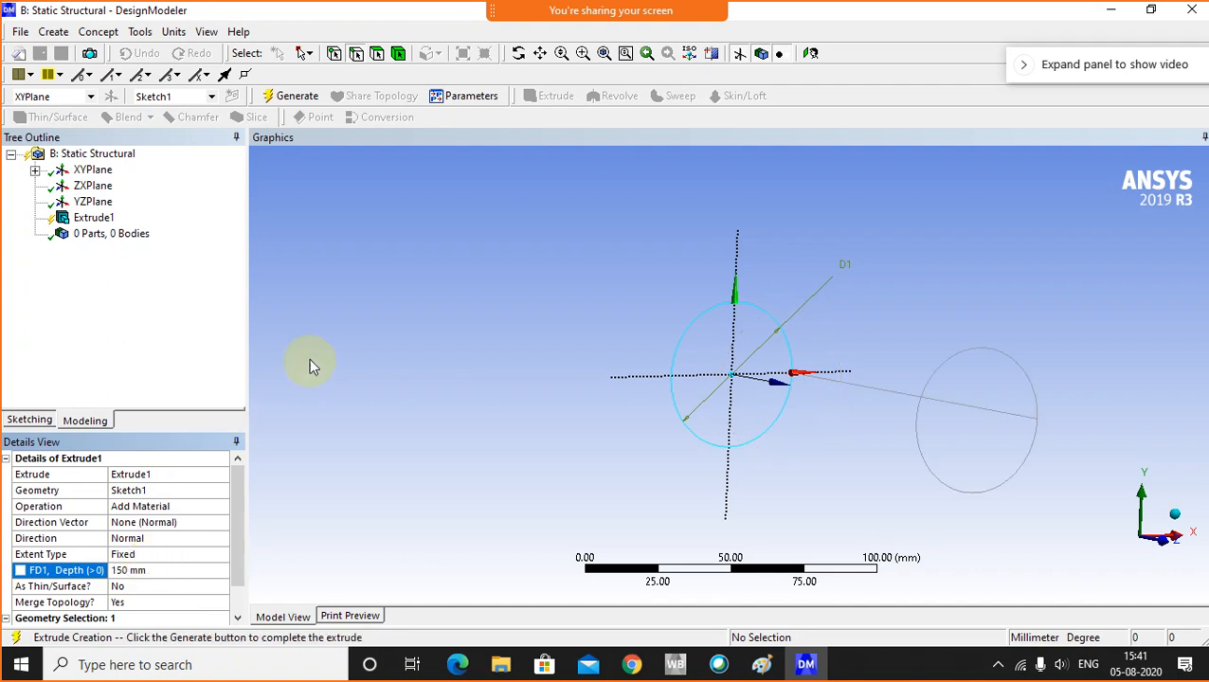
{"action": "left_click", "coordinate": [297, 96]}
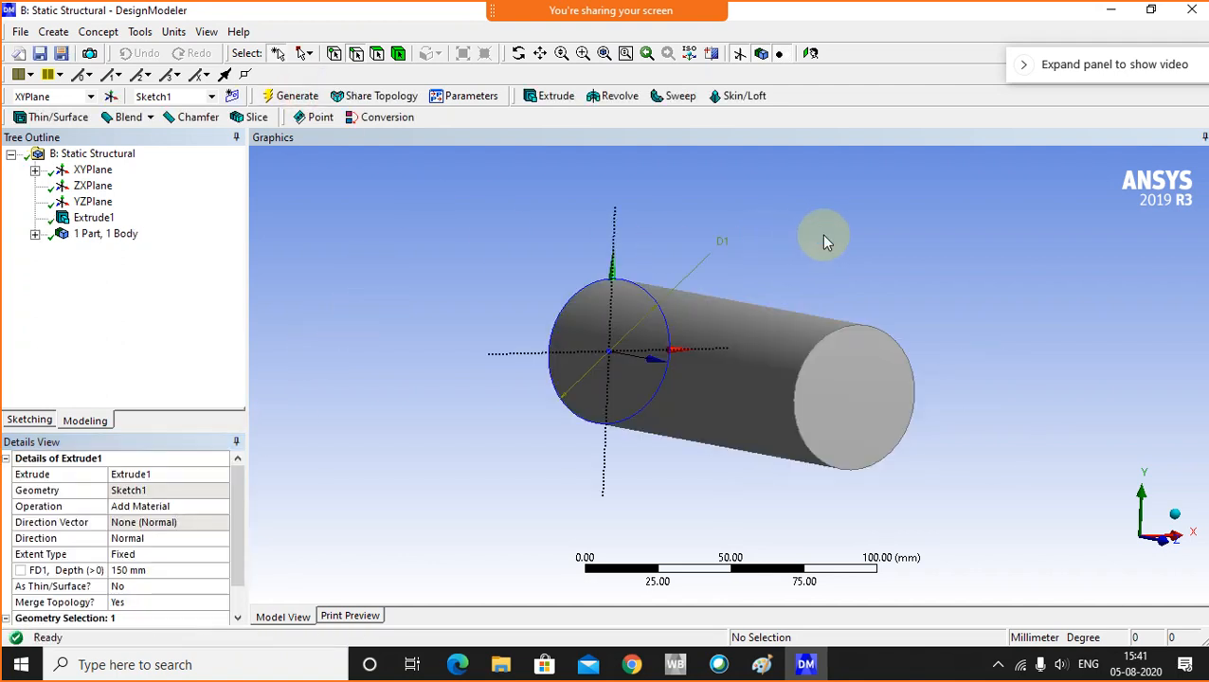
- Sketch a circle about 35 mm in diameter centred on the far end face of the cylinder
{"action": "scroll", "coordinate": [823, 272], "scroll_direction": "down", "scroll_amount": 2}
{"action": "mouse_move", "coordinate": [625, 364]}
{"action": "middle_mouse_down"}
{"action": "mouse_move", "coordinate": [690, 384]}
{"action": "mouse_move", "coordinate": [641, 378]}
{"action": "middle_mouse_up"}
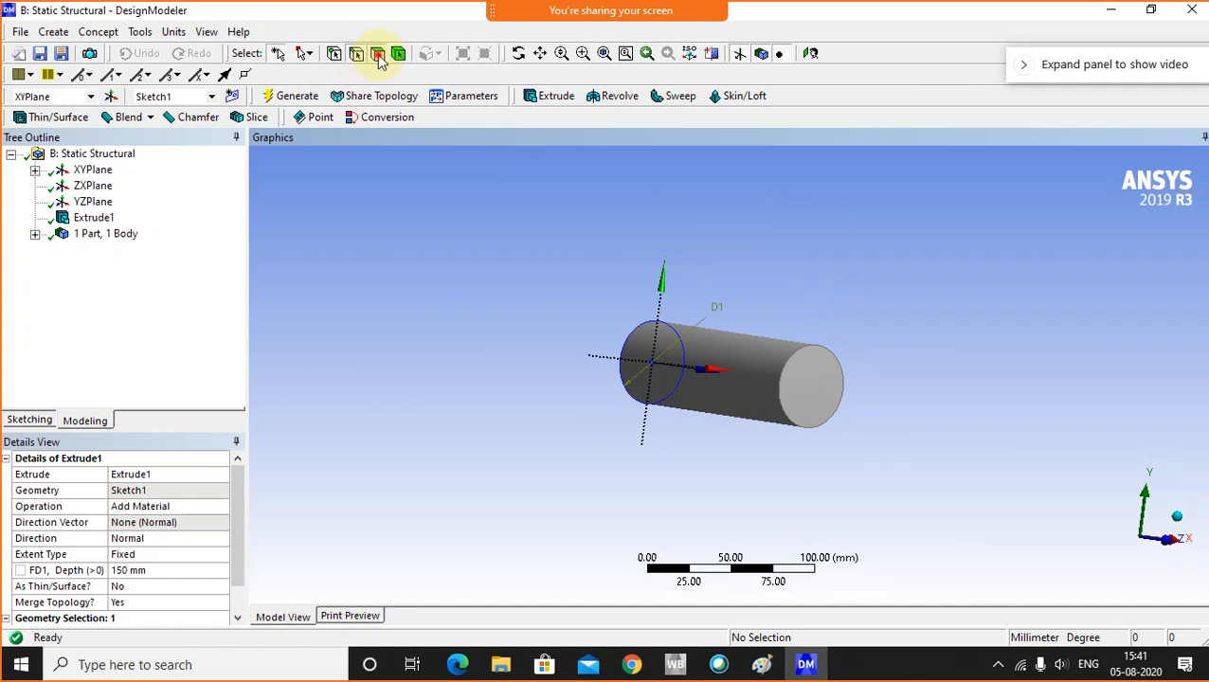
{"action": "left_click", "coordinate": [814, 380]}
{"action": "right_click", "coordinate": [819, 389]}
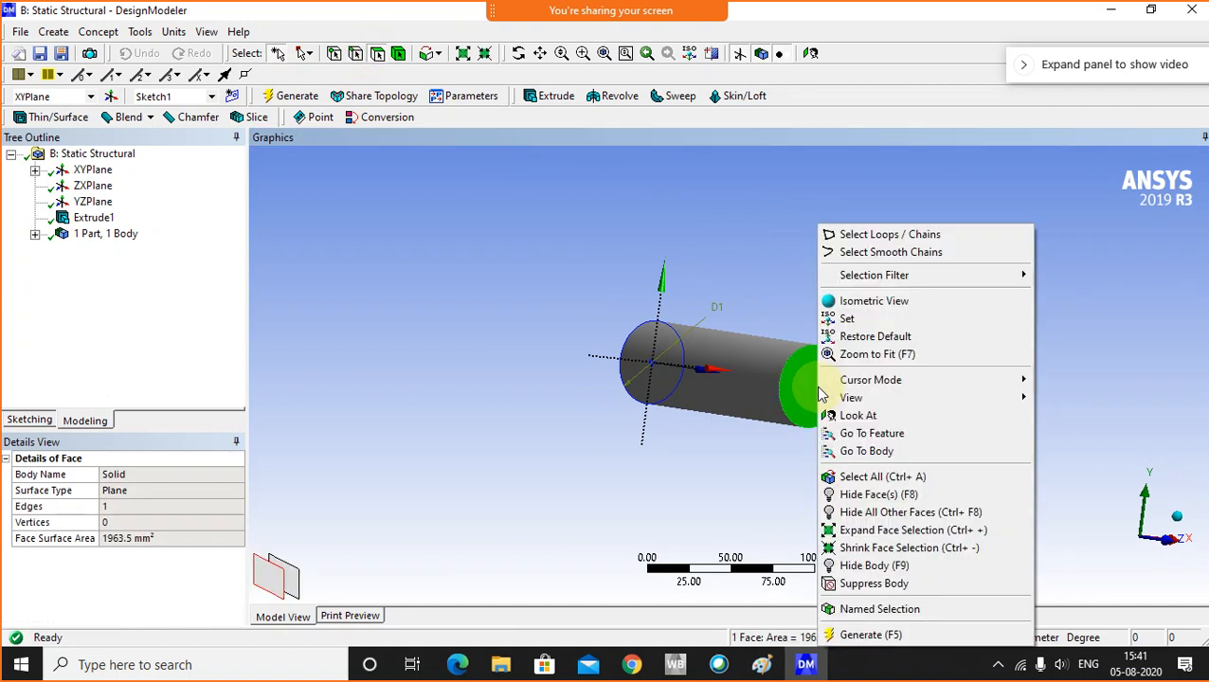
{"action": "left_click", "coordinate": [862, 415]}
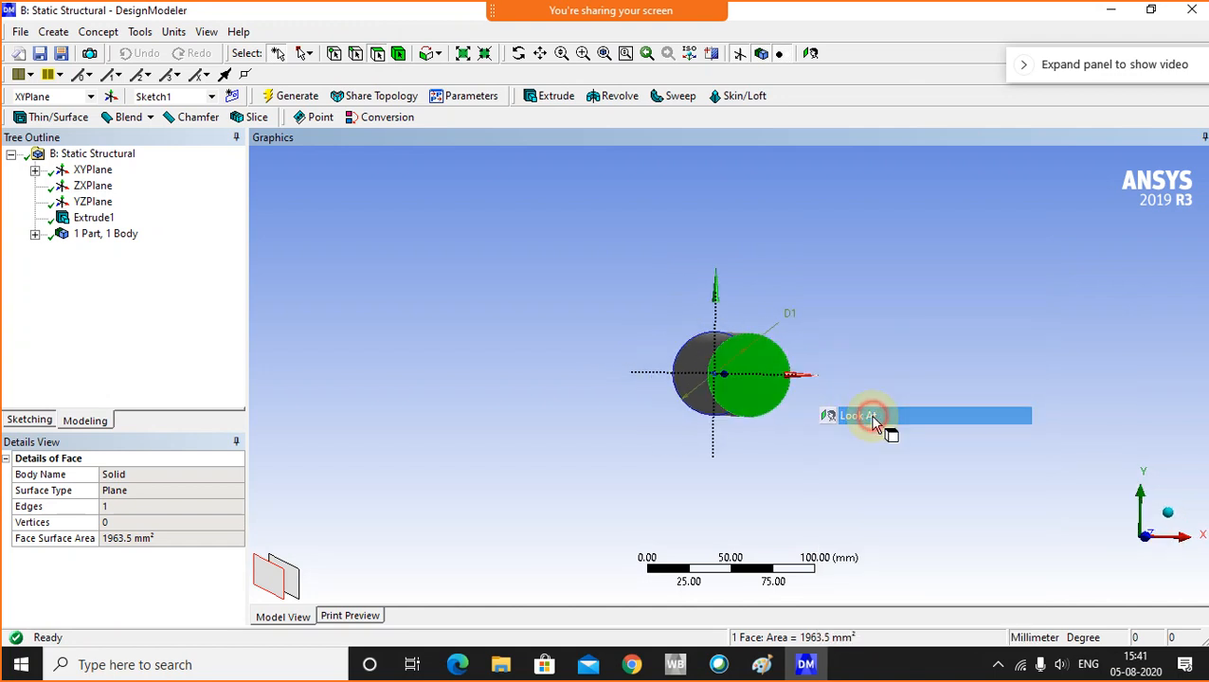
{"action": "left_click", "coordinate": [30, 420]}
{"action": "left_click", "coordinate": [36, 304]}
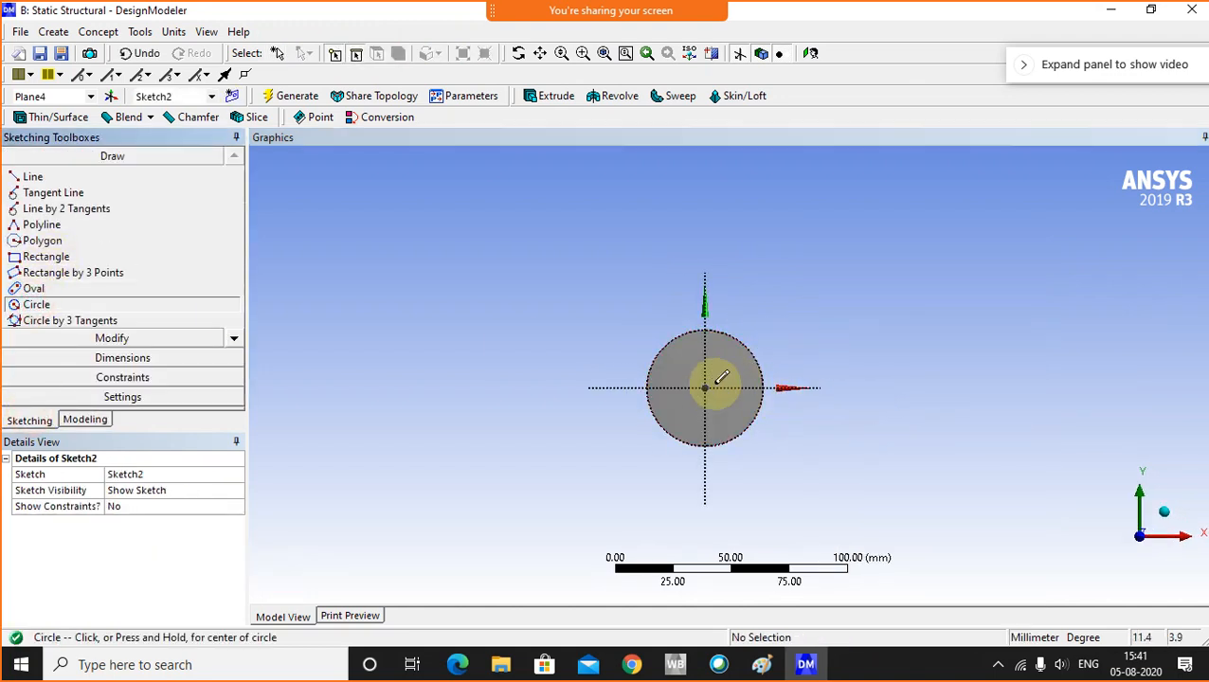
{"action": "left_click", "coordinate": [718, 379]}
{"action": "left_click", "coordinate": [715, 349]}
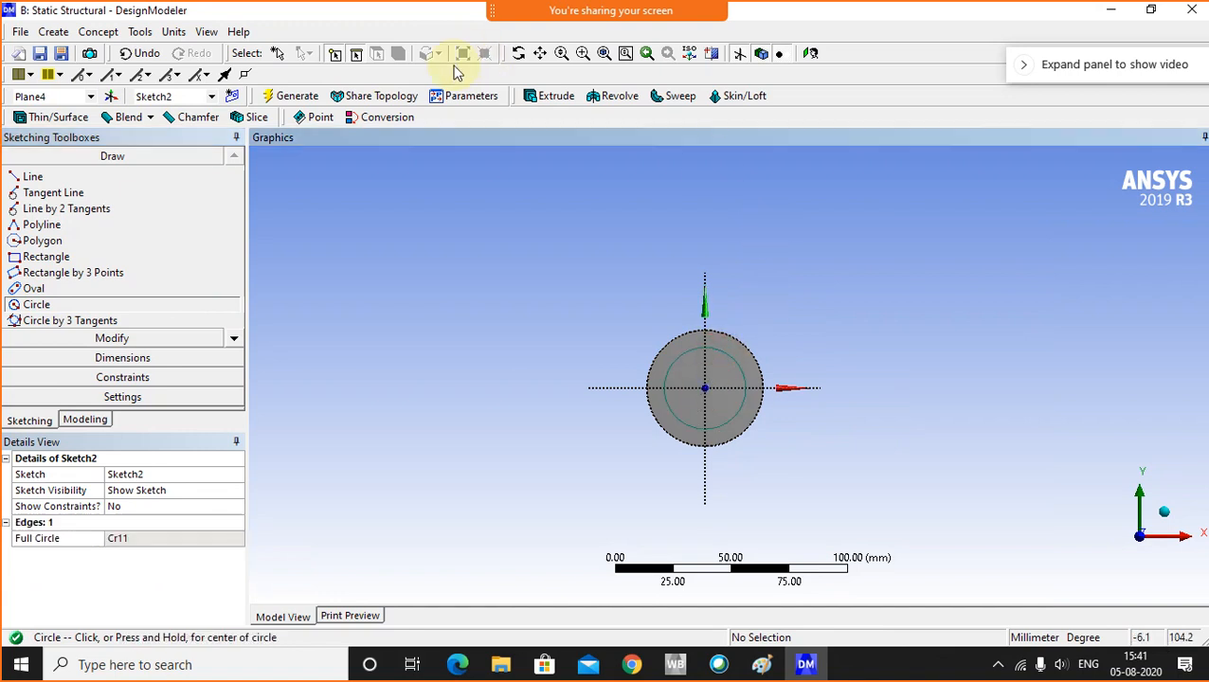
- Dimension the end-face circle's diameter and set it to 40 mm
{"action": "left_click", "coordinate": [149, 358]}
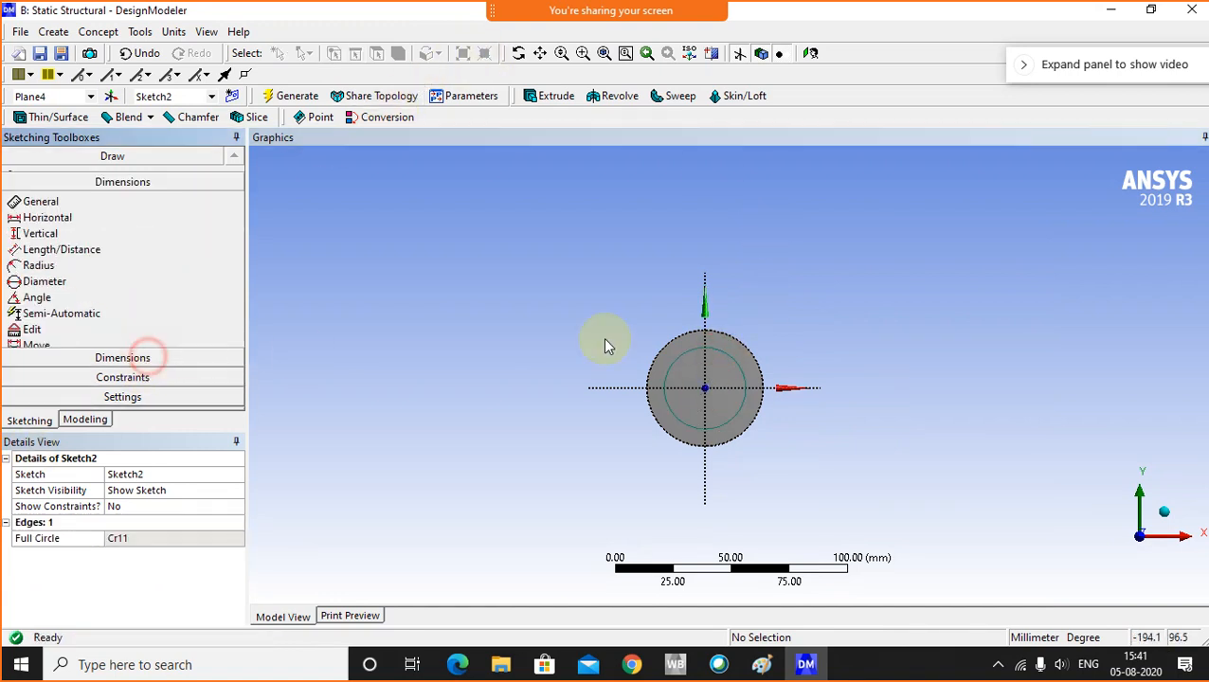
{"action": "left_click", "coordinate": [719, 355]}
{"action": "left_click", "coordinate": [809, 290]}
{"action": "left_click", "coordinate": [153, 539]}
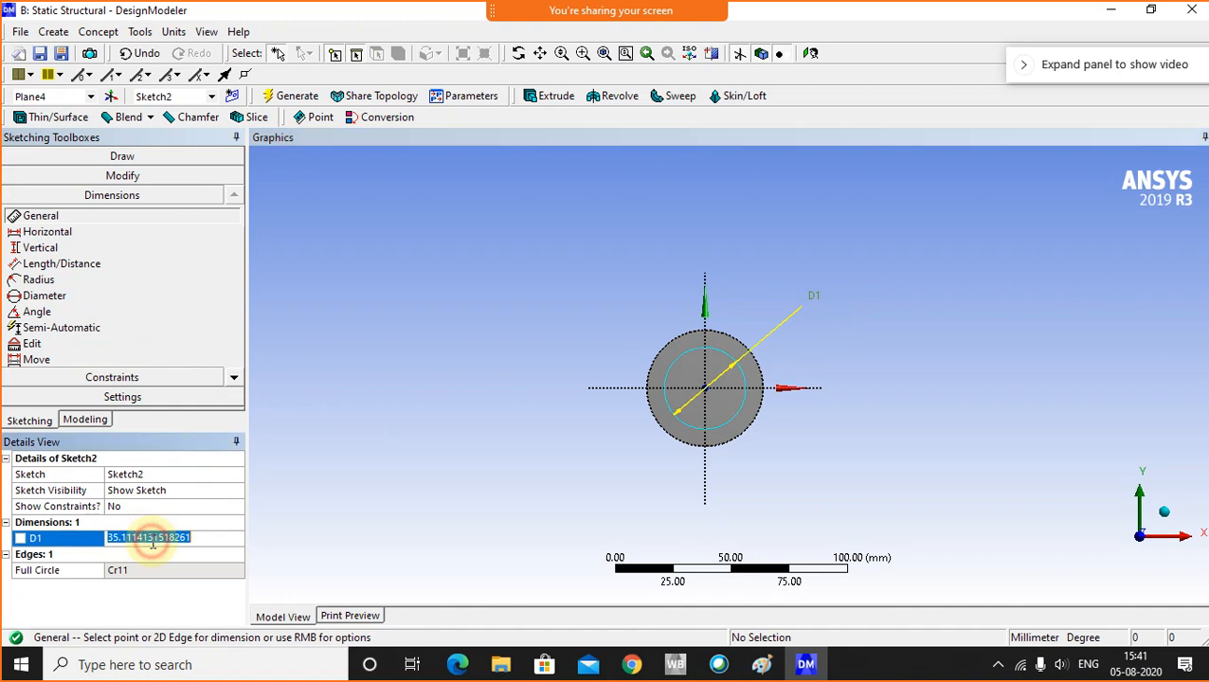
{"action": "type", "text": "40"}
{"action": "key", "text": "Return"}
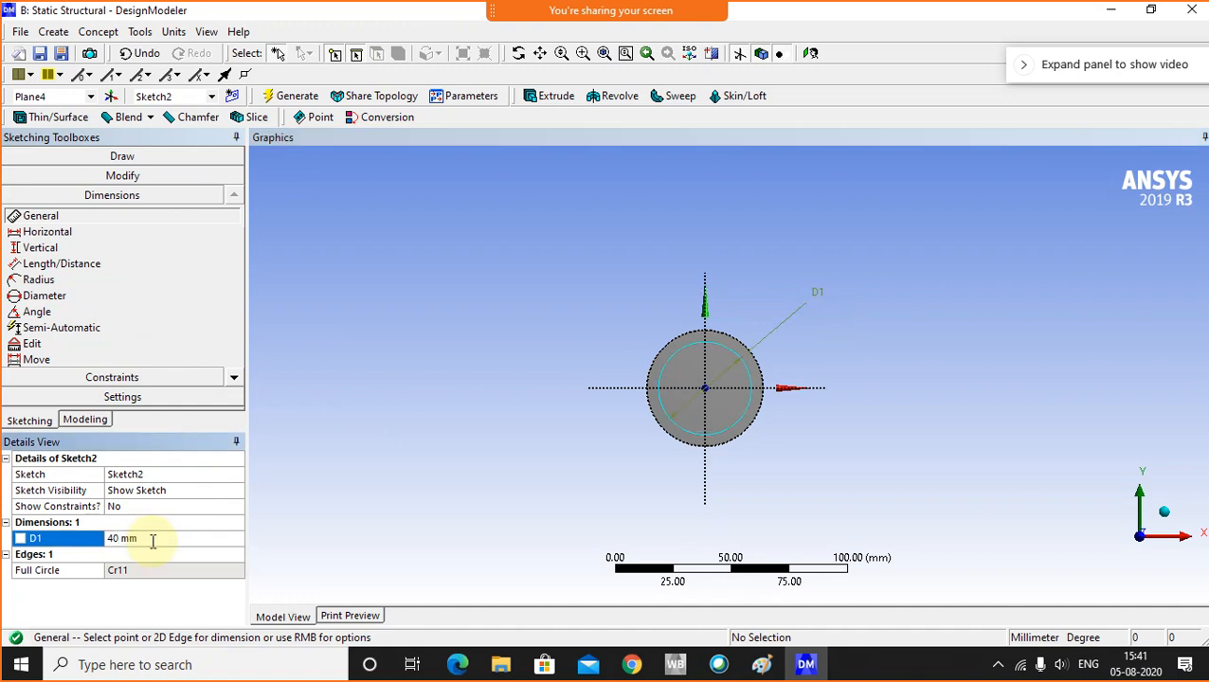
{"action": "left_click", "coordinate": [332, 313]}
- Extrude the 40 mm circle sketch to a depth of 100 mm with Add Frozen and generate the solid
{"action": "left_click", "coordinate": [538, 95]}
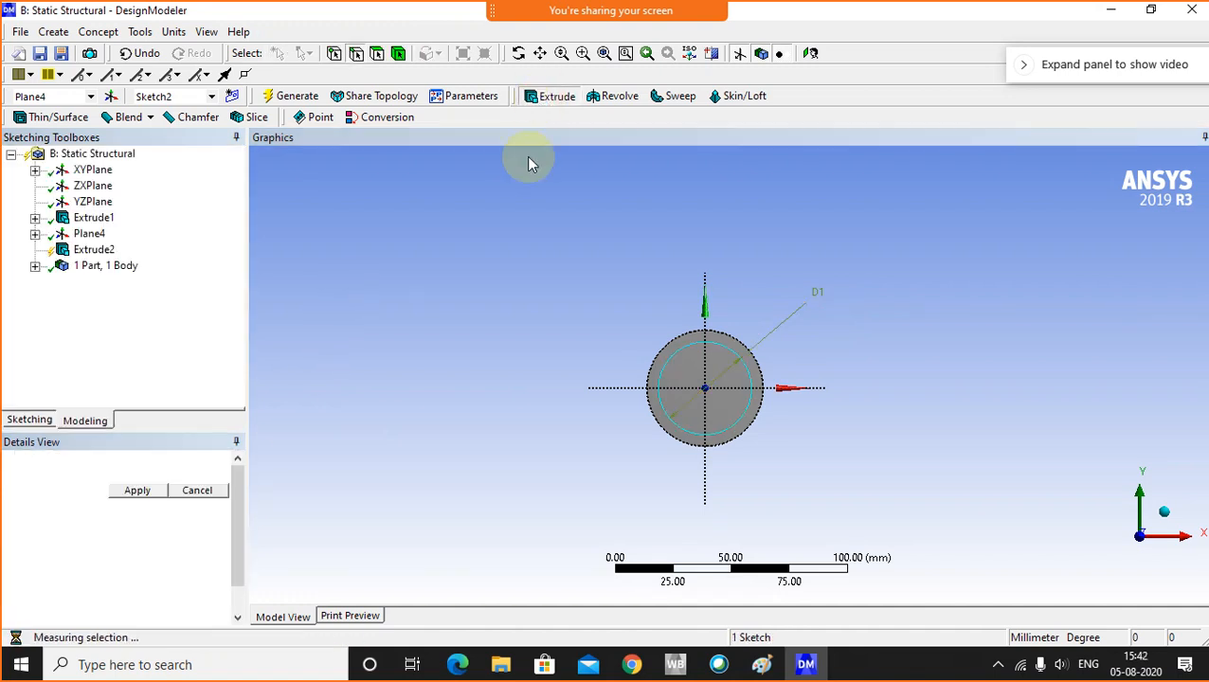
{"action": "middle_click_drag", "start_coordinate": [457, 338], "coordinate": [626, 387]}
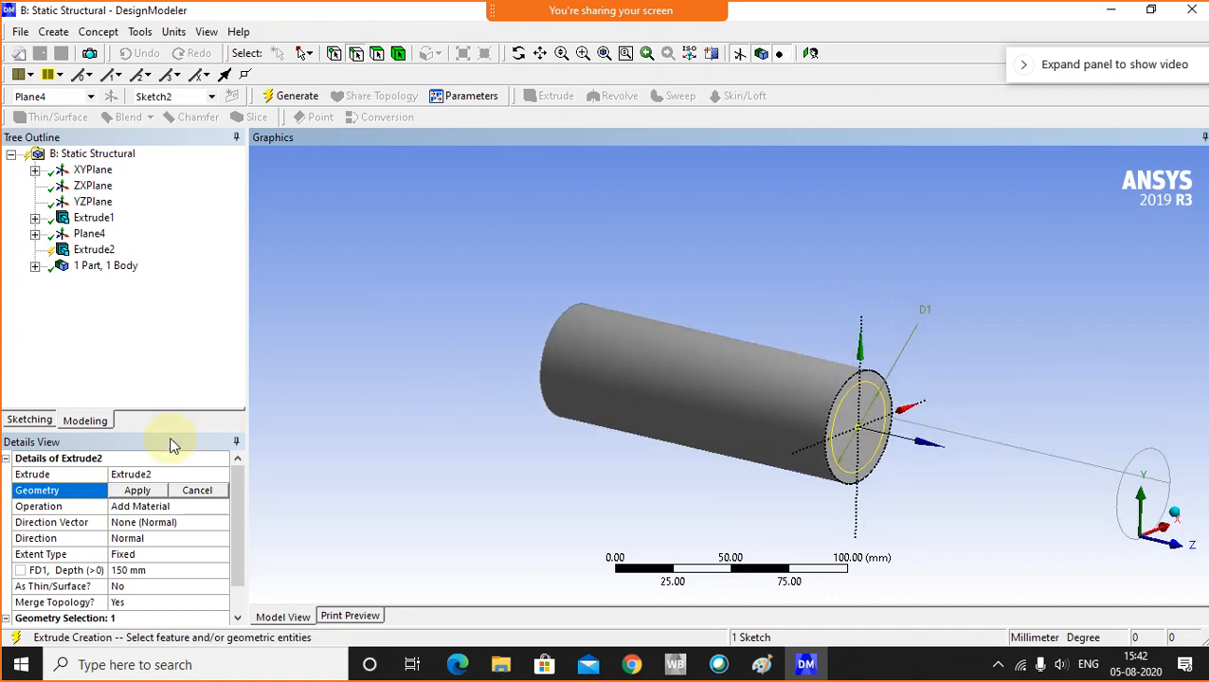
{"action": "left_click", "coordinate": [137, 491]}
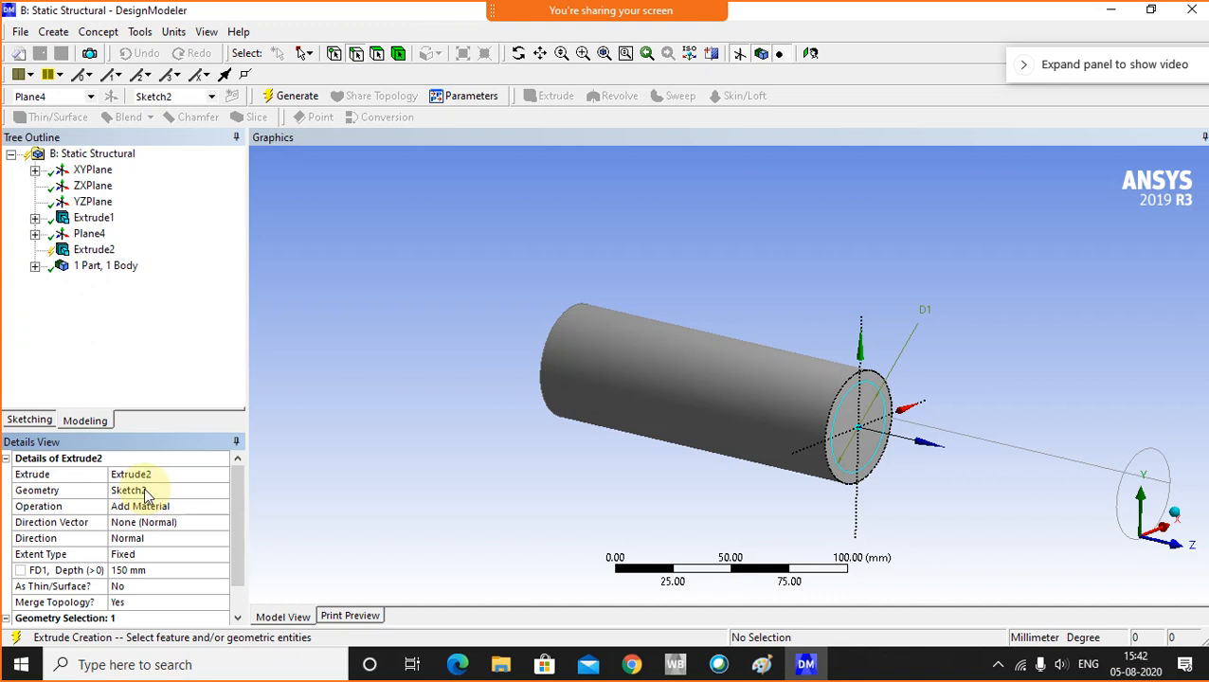
{"action": "left_click", "coordinate": [221, 507]}
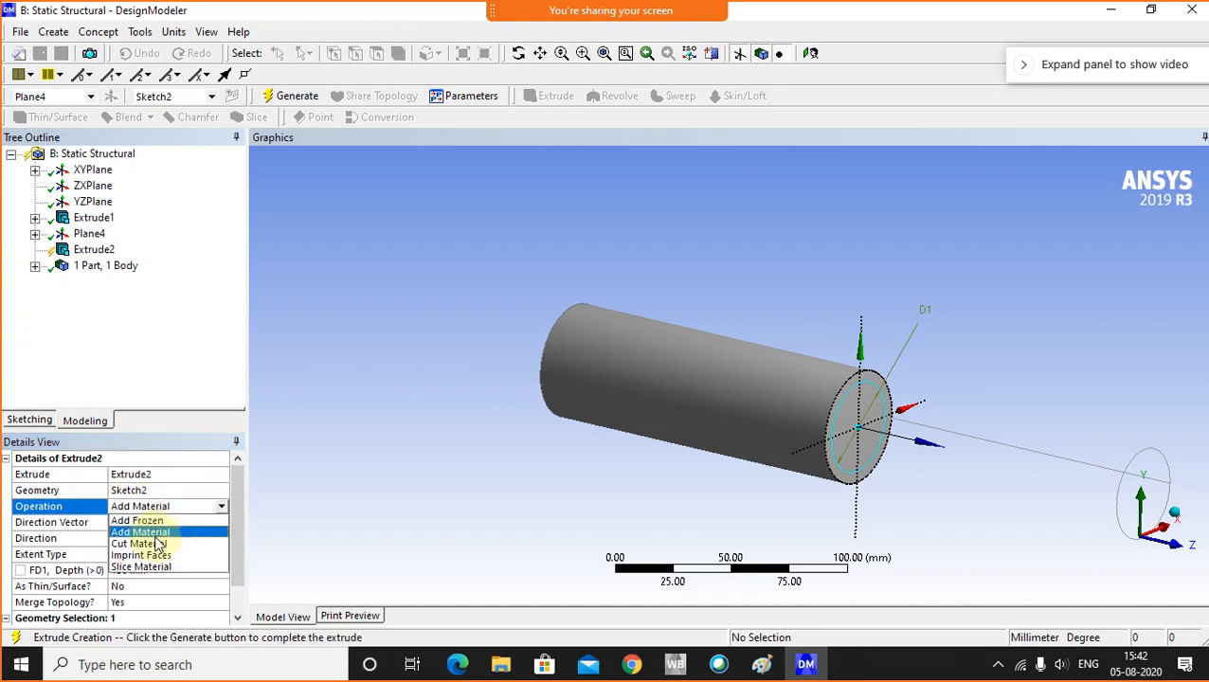
{"action": "left_click", "coordinate": [149, 521]}
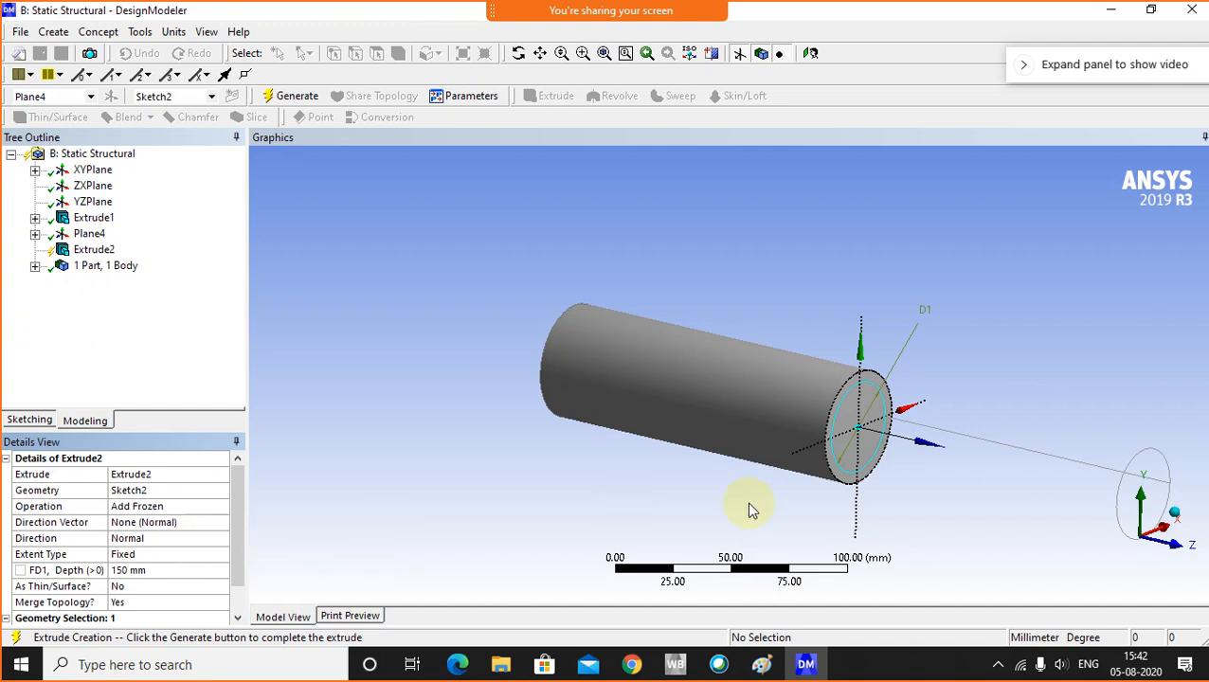
{"action": "scroll", "coordinate": [748, 509], "scroll_direction": "down", "scroll_amount": 1}
{"action": "left_click", "coordinate": [124, 569]}
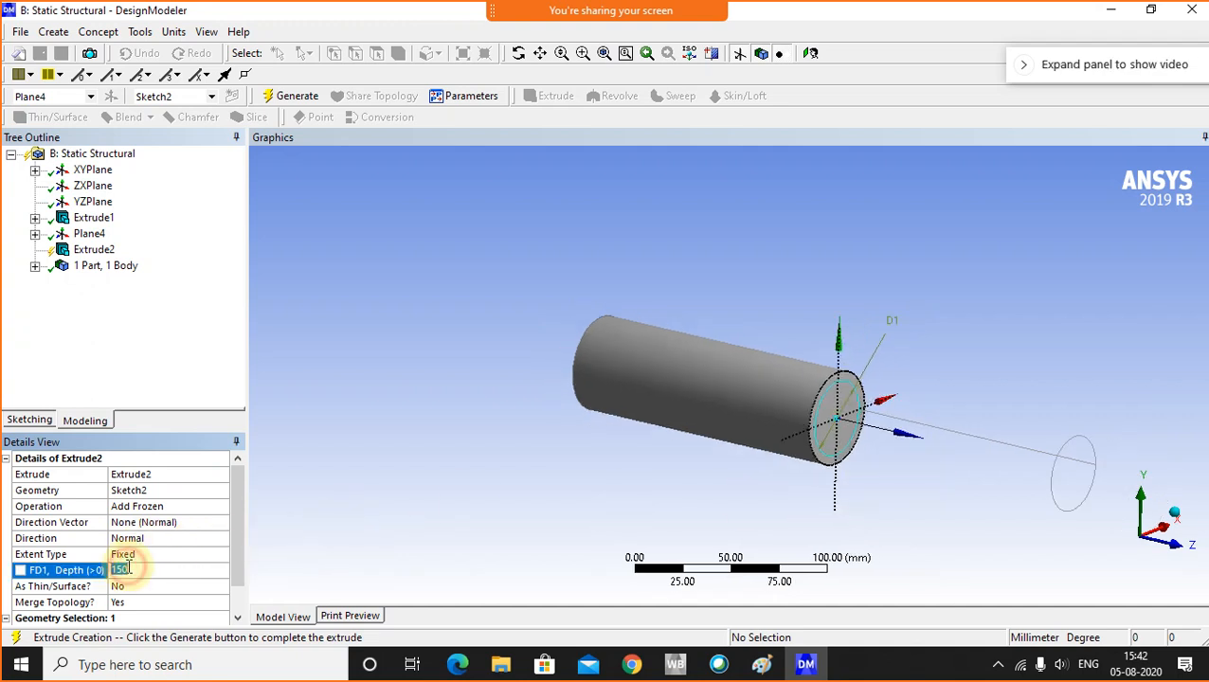
{"action": "type", "text": "1"}
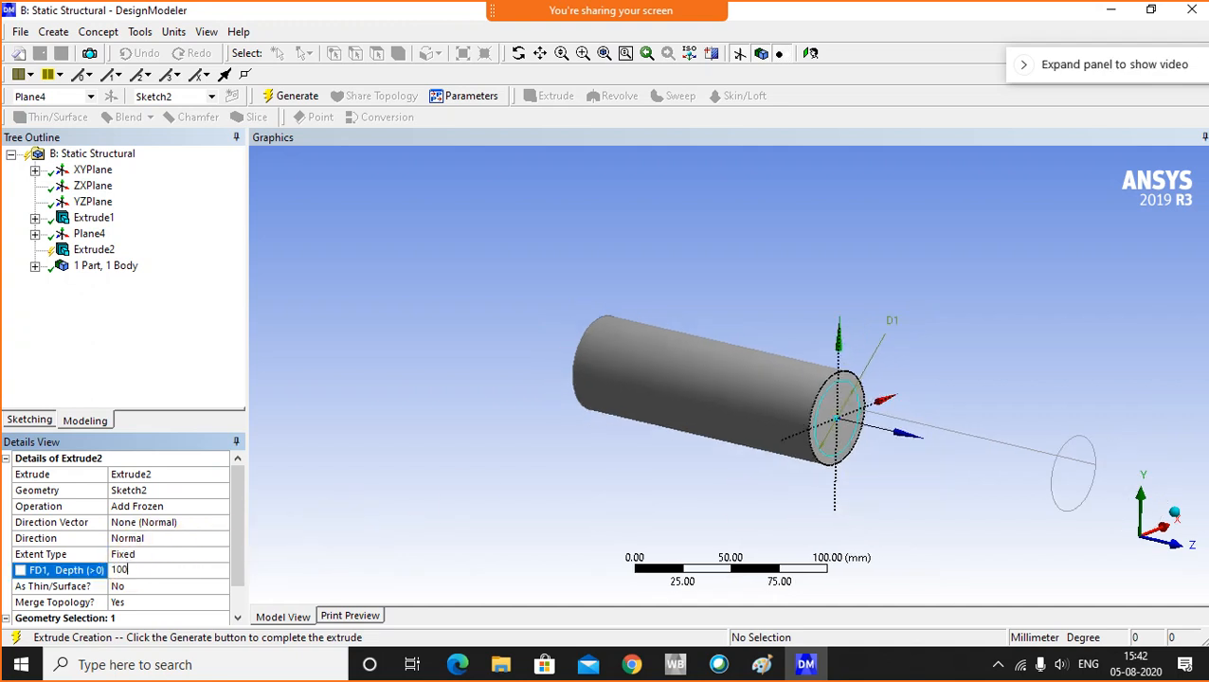
{"action": "type", "text": "00"}
{"action": "key", "text": "Return"}
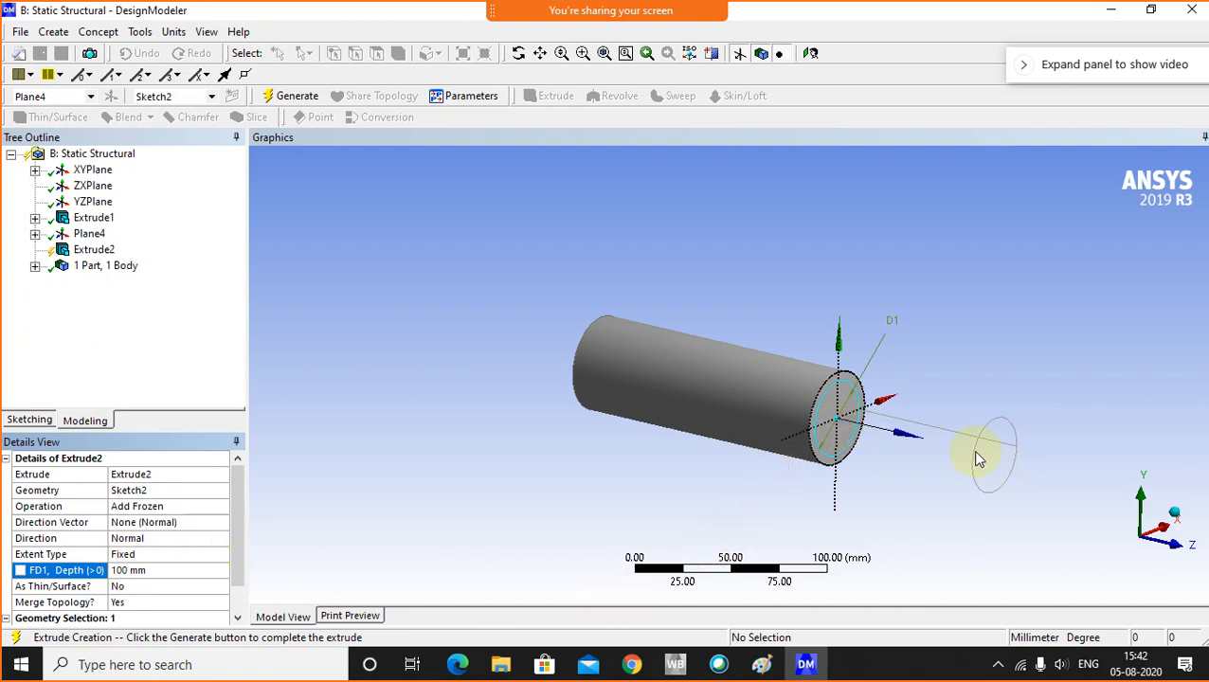
{"action": "left_click", "coordinate": [282, 96]}
{"action": "middle_click_drag", "start_coordinate": [437, 313], "coordinate": [403, 377]}
- Combine the two solid bodies into one multibody part with Form New Part
{"action": "left_click", "coordinate": [35, 265]}
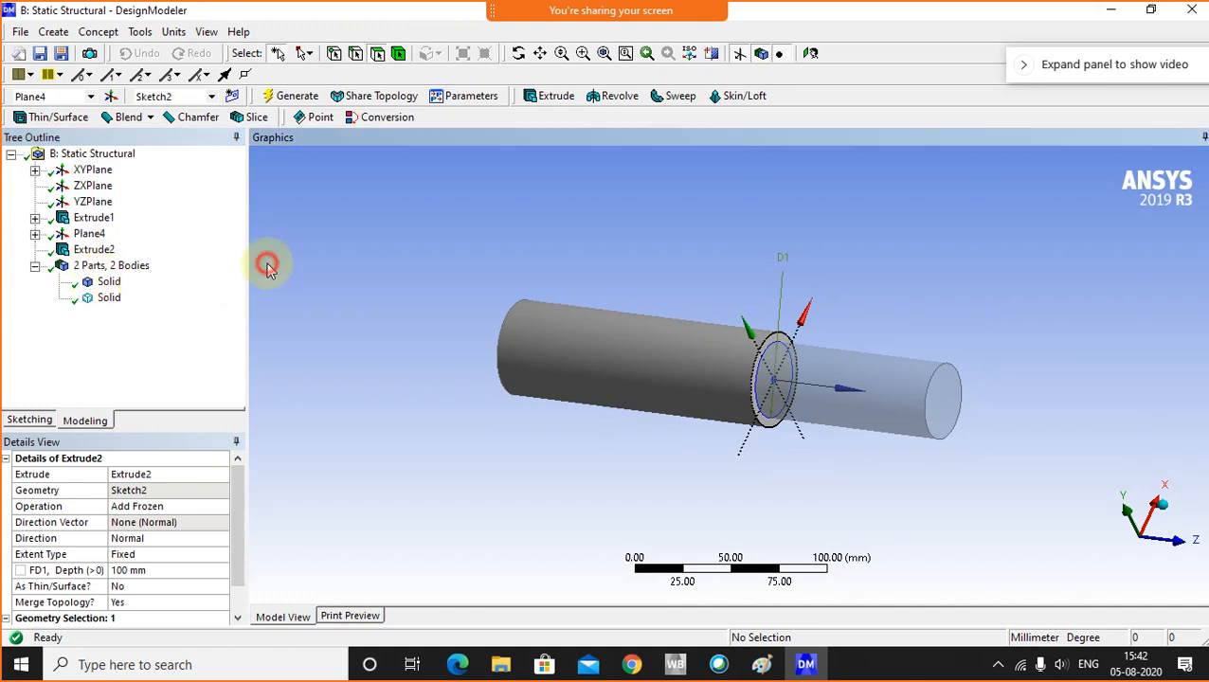
{"action": "left_click", "coordinate": [110, 281]}
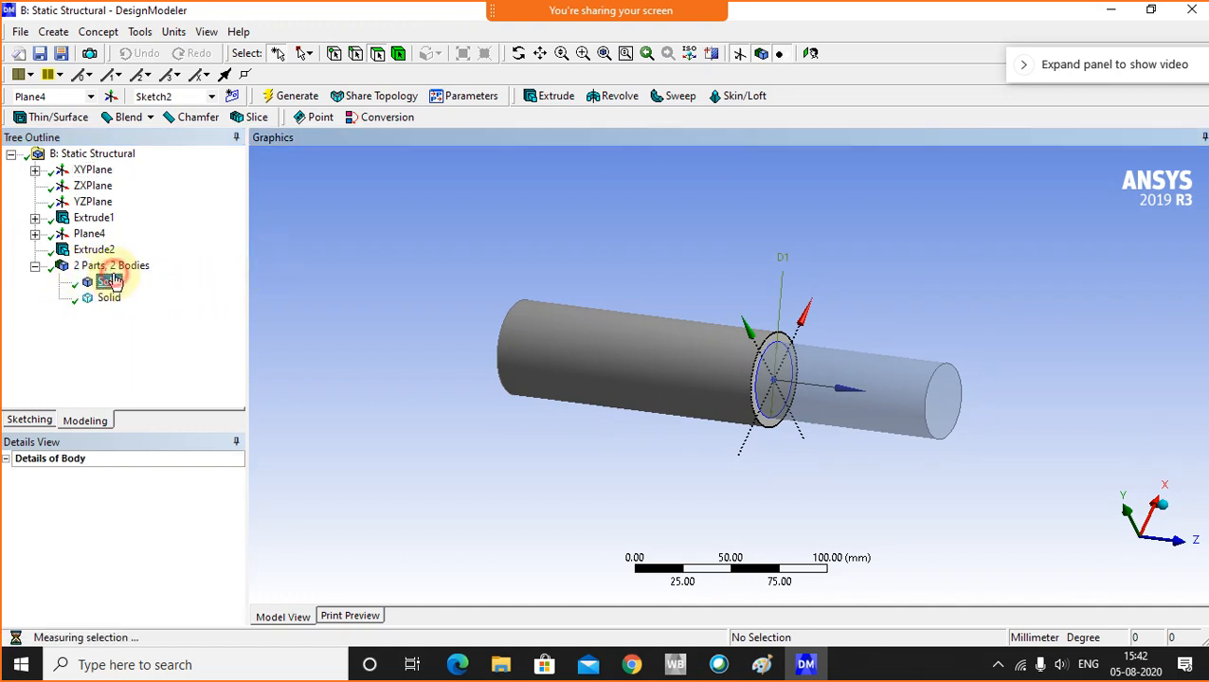
{"action": "left_click", "coordinate": [110, 298], "text": "ctrl"}
{"action": "right_click", "coordinate": [111, 298]}
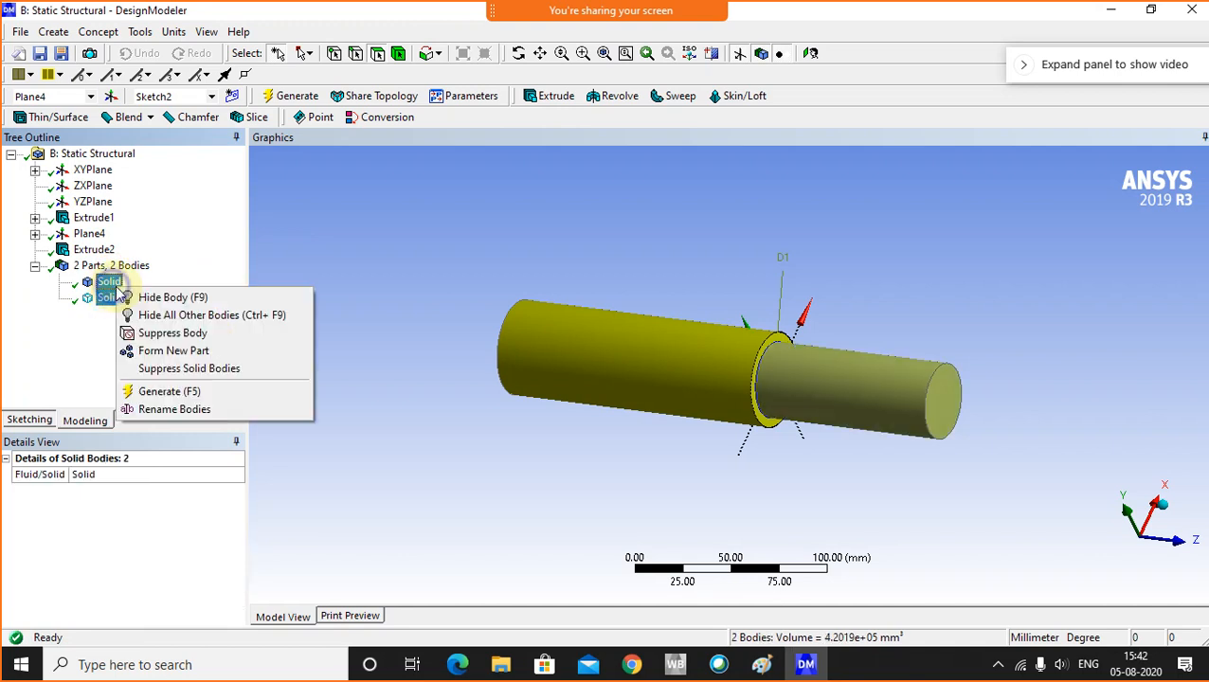
{"action": "left_click", "coordinate": [169, 352]}
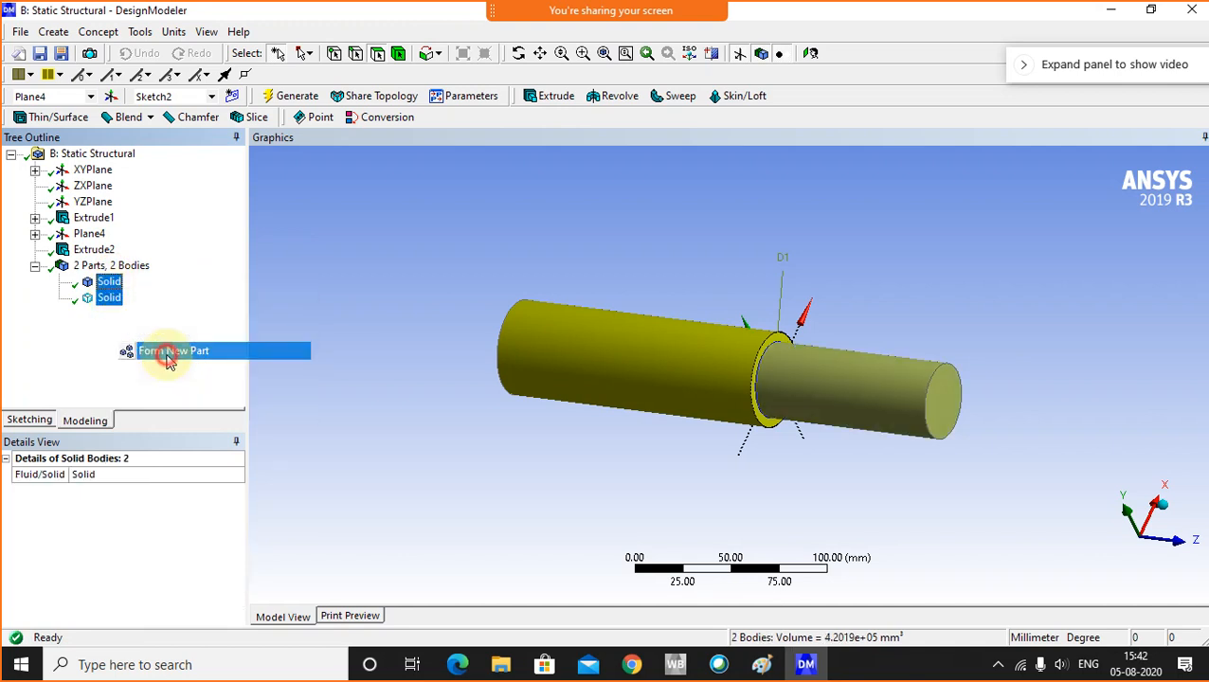
{"action": "left_click", "coordinate": [339, 312]}
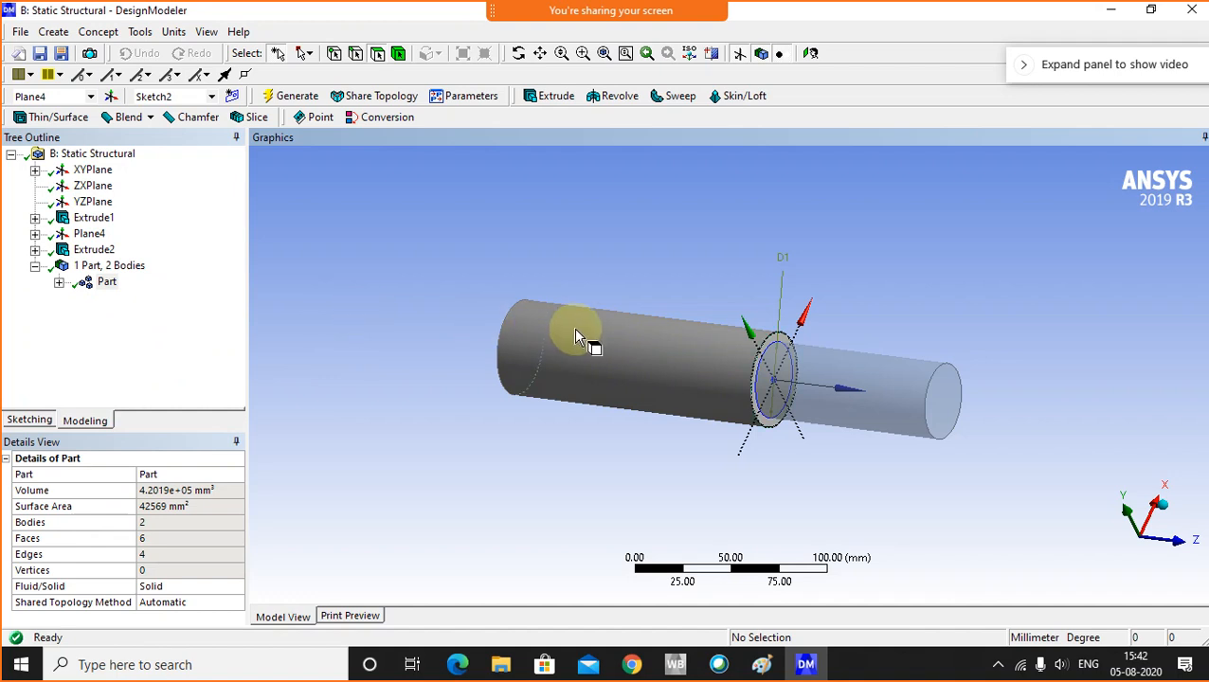
{"action": "middle_click_drag", "start_coordinate": [573, 327], "coordinate": [789, 385]}
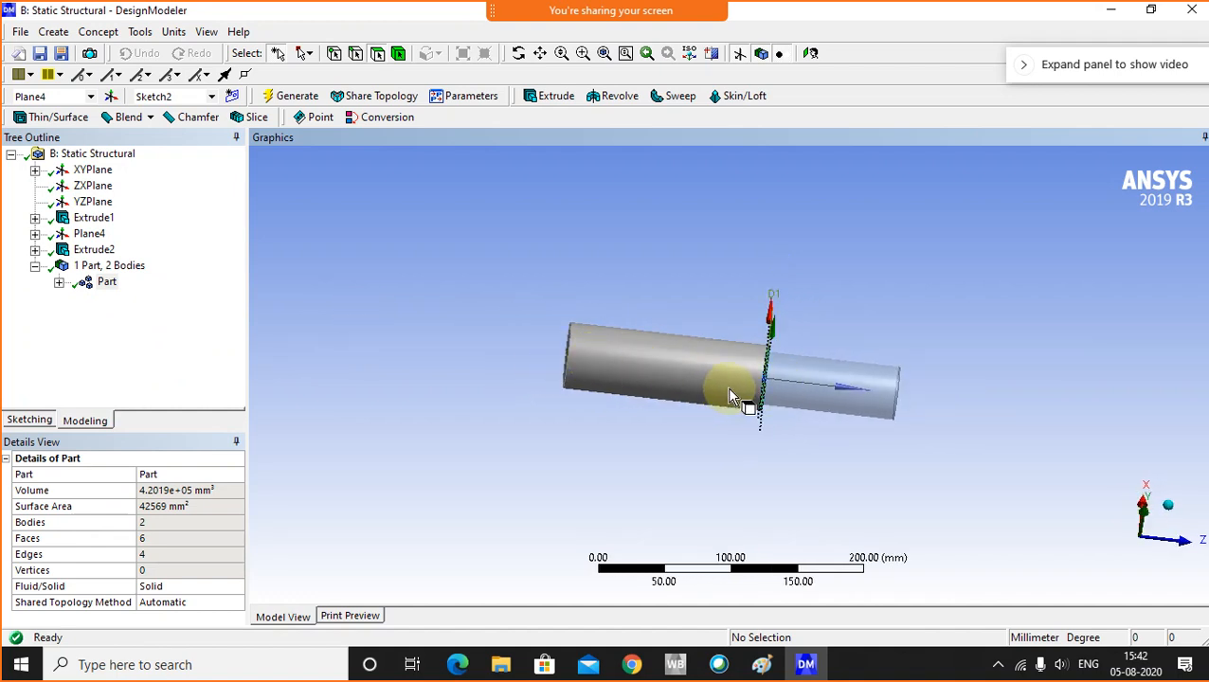
{"action": "middle_click_drag", "start_coordinate": [829, 370], "coordinate": [794, 389]}
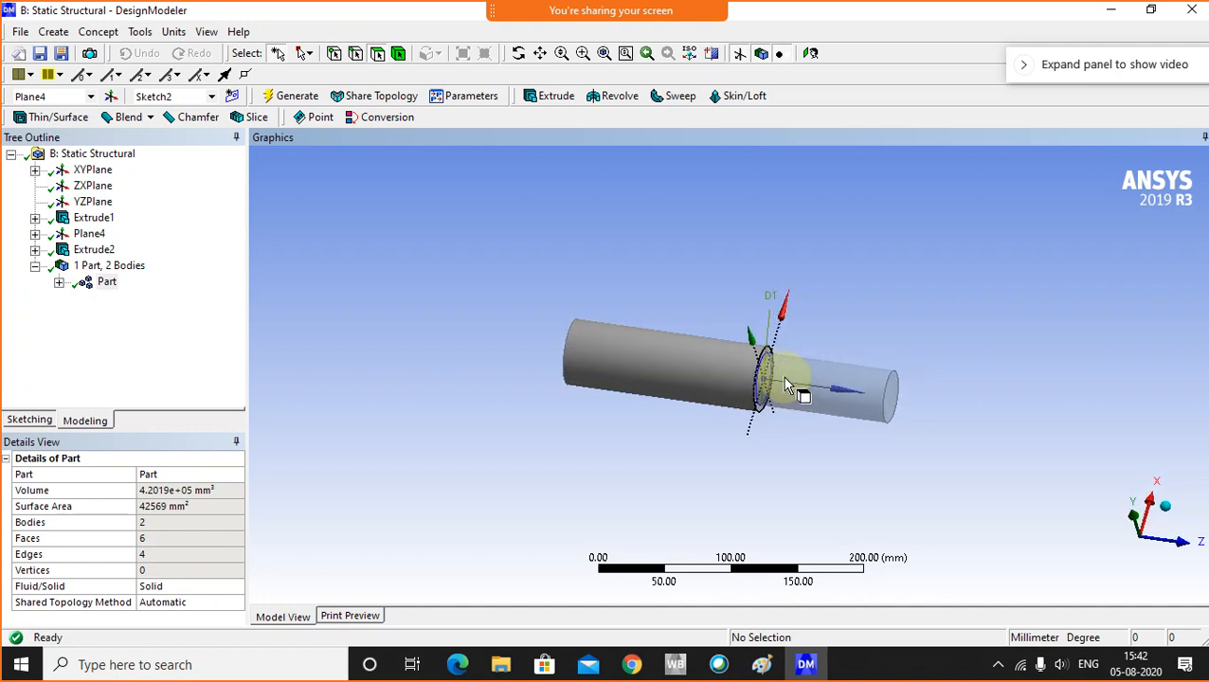
{"action": "left_click", "coordinate": [866, 280]}
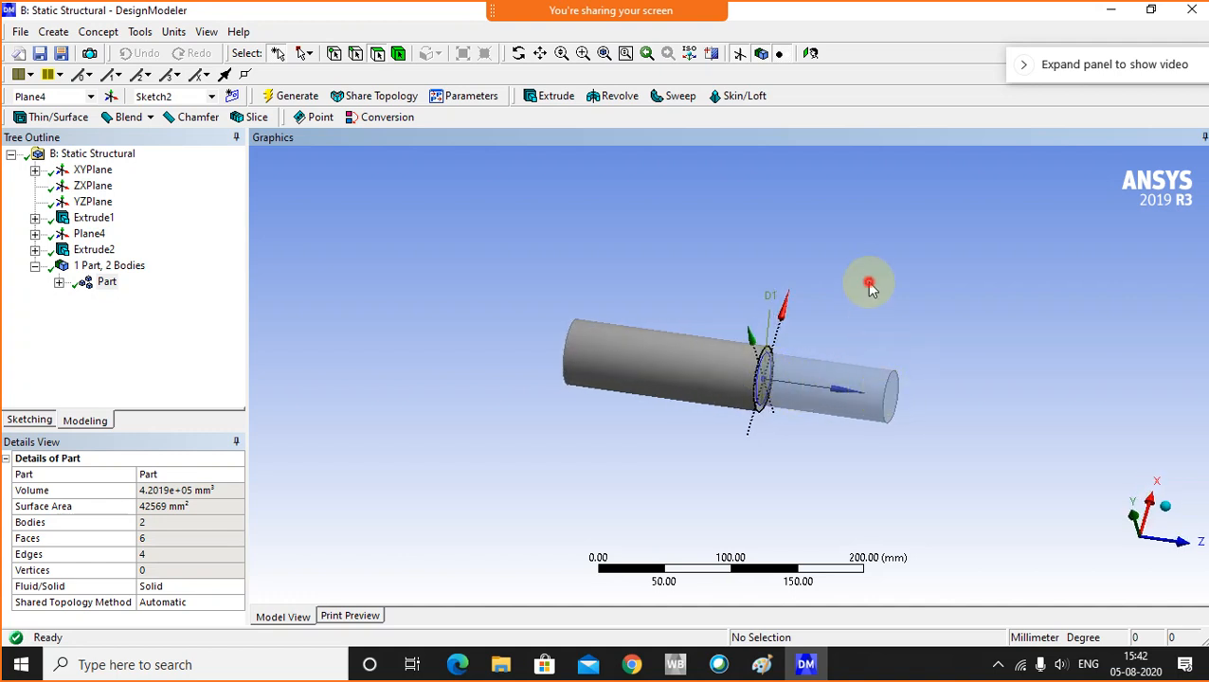
- Close DesignModeler and open the Model cell of Static Structural system B in Mechanical
{"action": "left_click", "coordinate": [20, 31]}
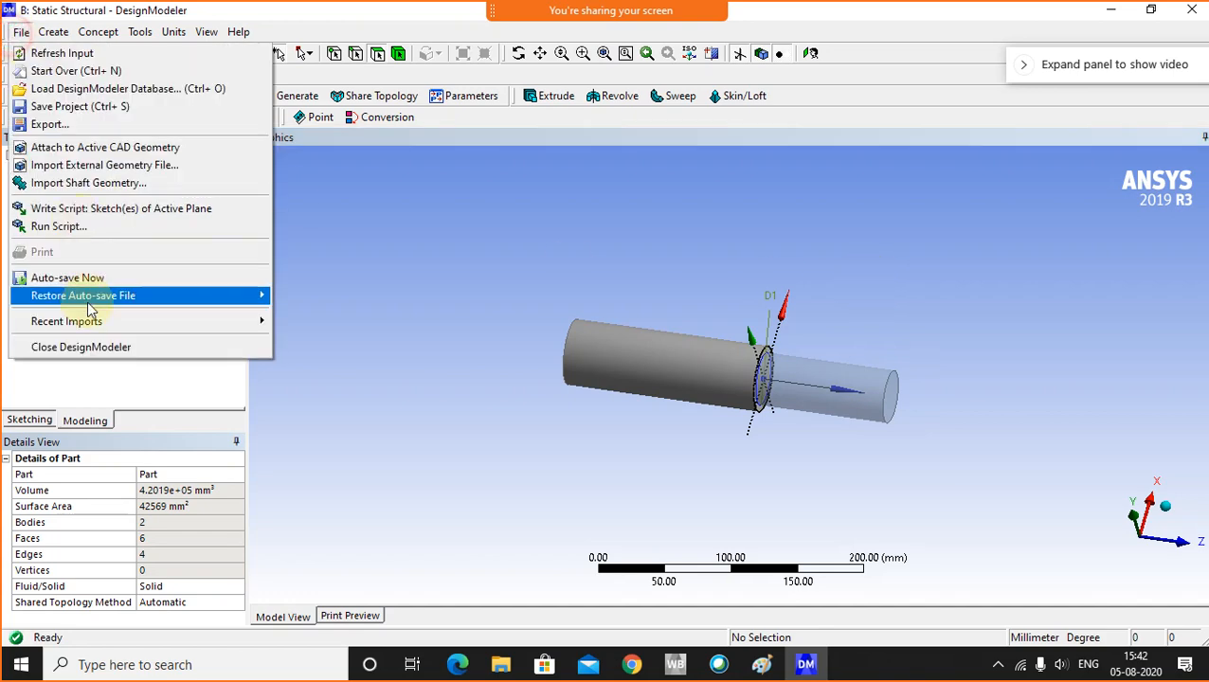
{"action": "left_click", "coordinate": [88, 345]}
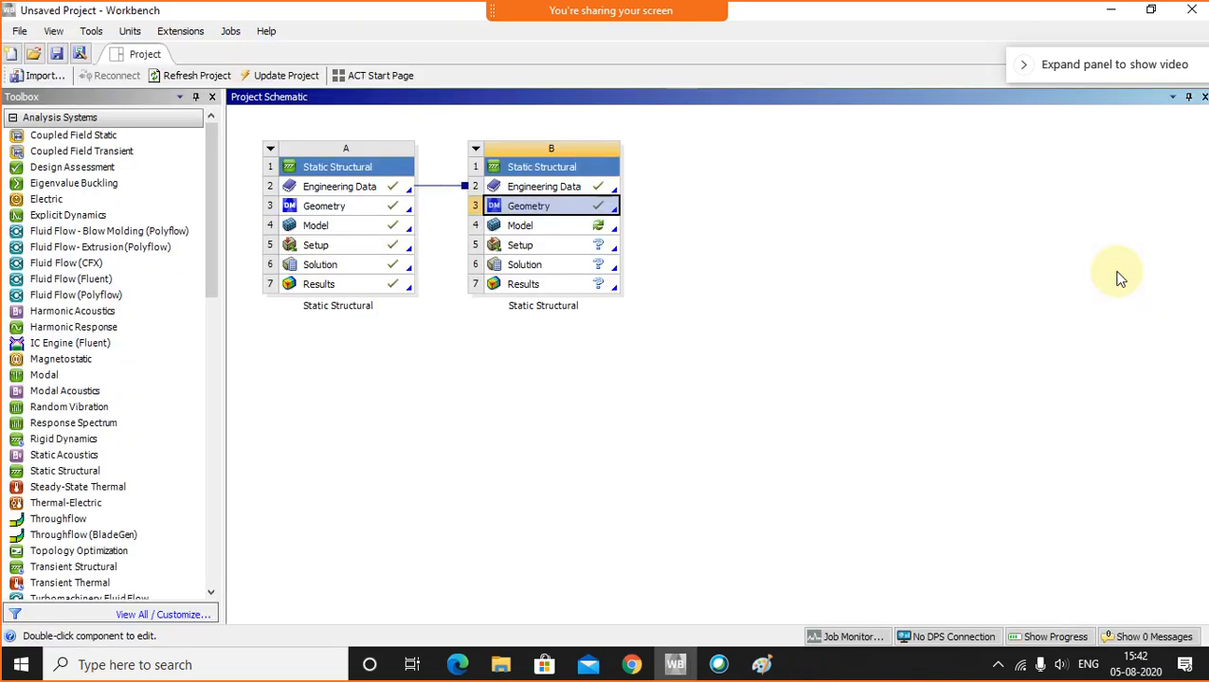
{"action": "left_click", "coordinate": [809, 323]}
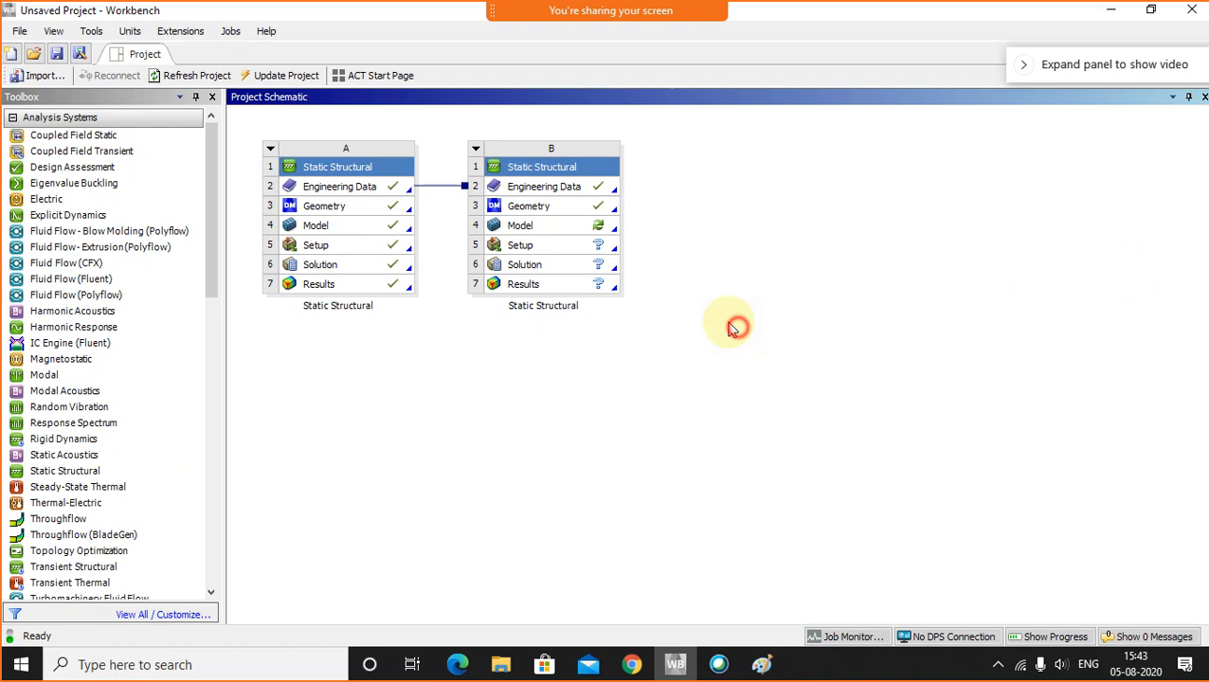
{"action": "left_click", "coordinate": [554, 230]}
{"action": "double_click", "coordinate": [553, 230]}
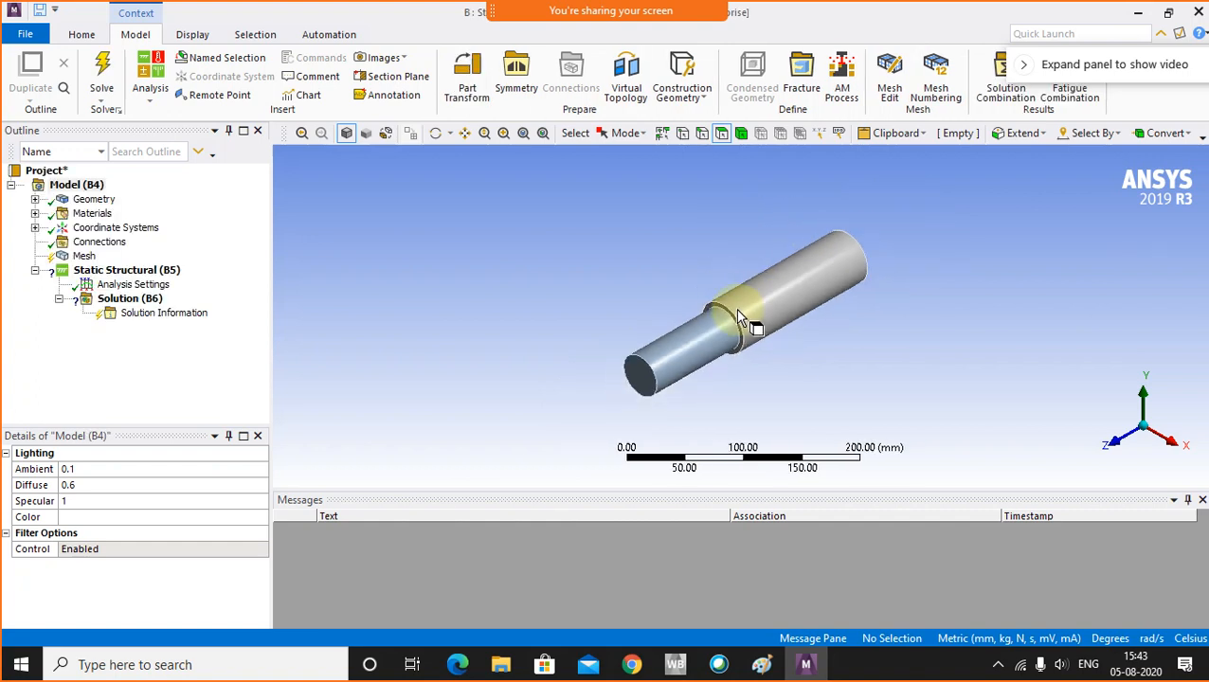
- Generate the mesh of the stepped bar with the default element size
{"action": "middle_click_drag", "start_coordinate": [670, 376], "coordinate": [960, 358]}
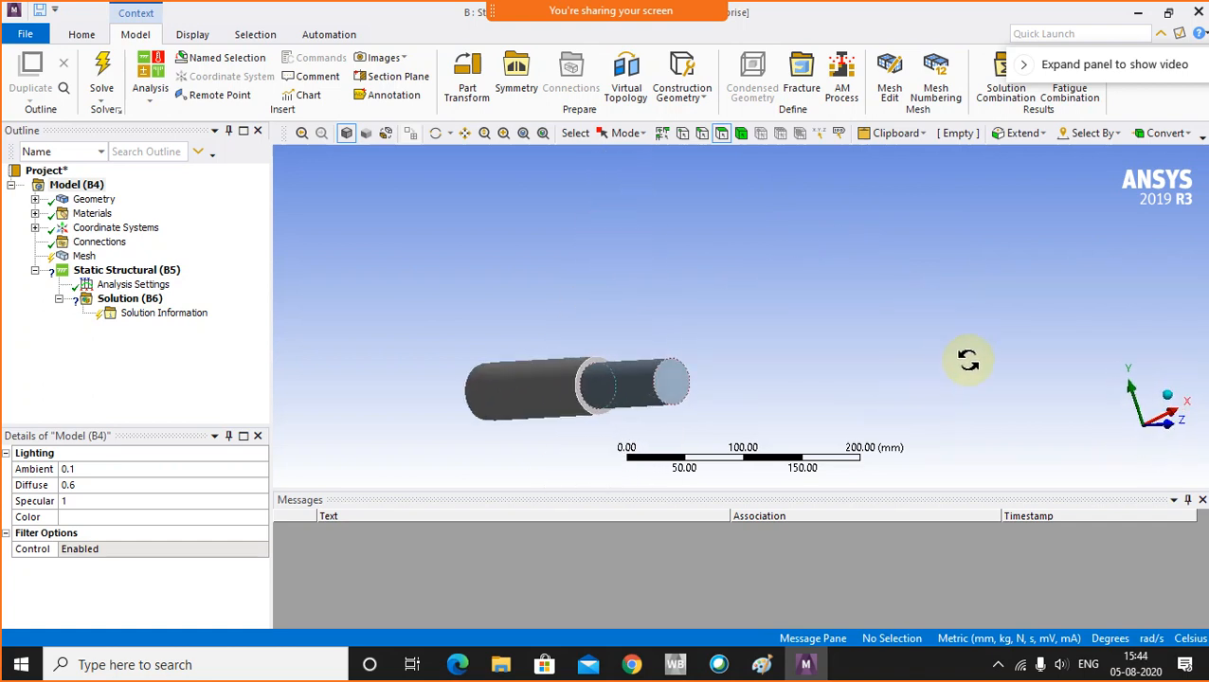
{"action": "scroll", "coordinate": [526, 424], "scroll_direction": "down", "scroll_amount": 3}
{"action": "scroll", "coordinate": [551, 376], "scroll_direction": "up", "scroll_amount": 2}
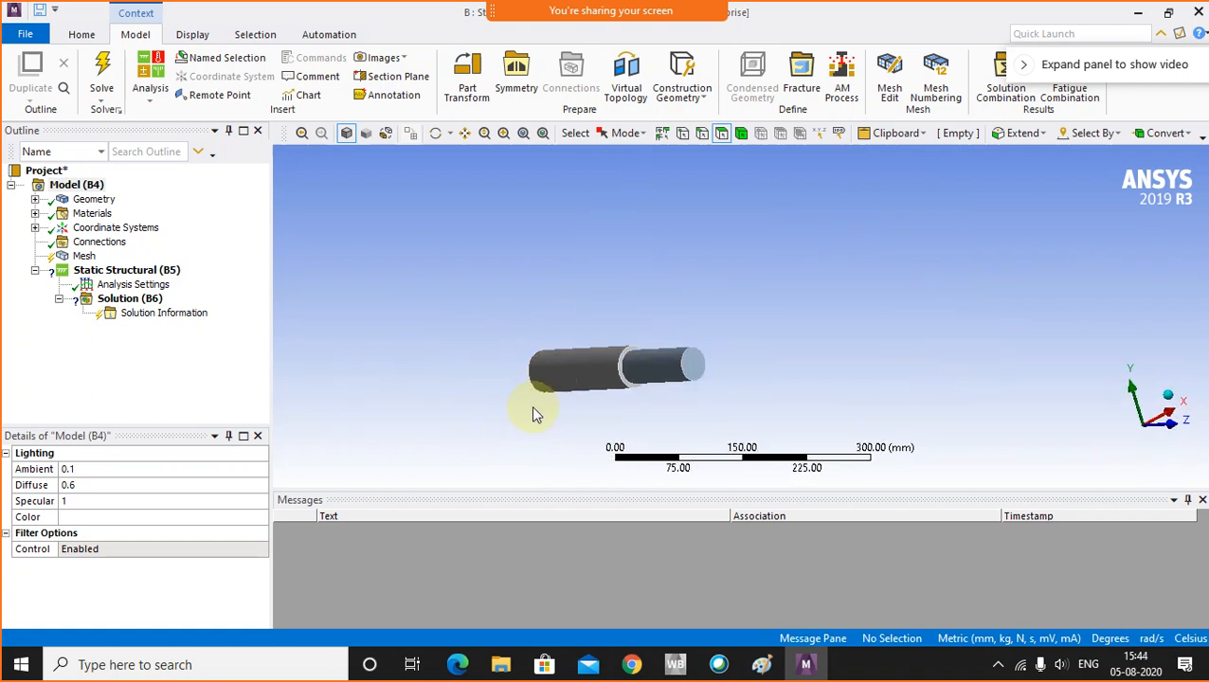
{"action": "middle_click_drag", "start_coordinate": [533, 414], "coordinate": [849, 346]}
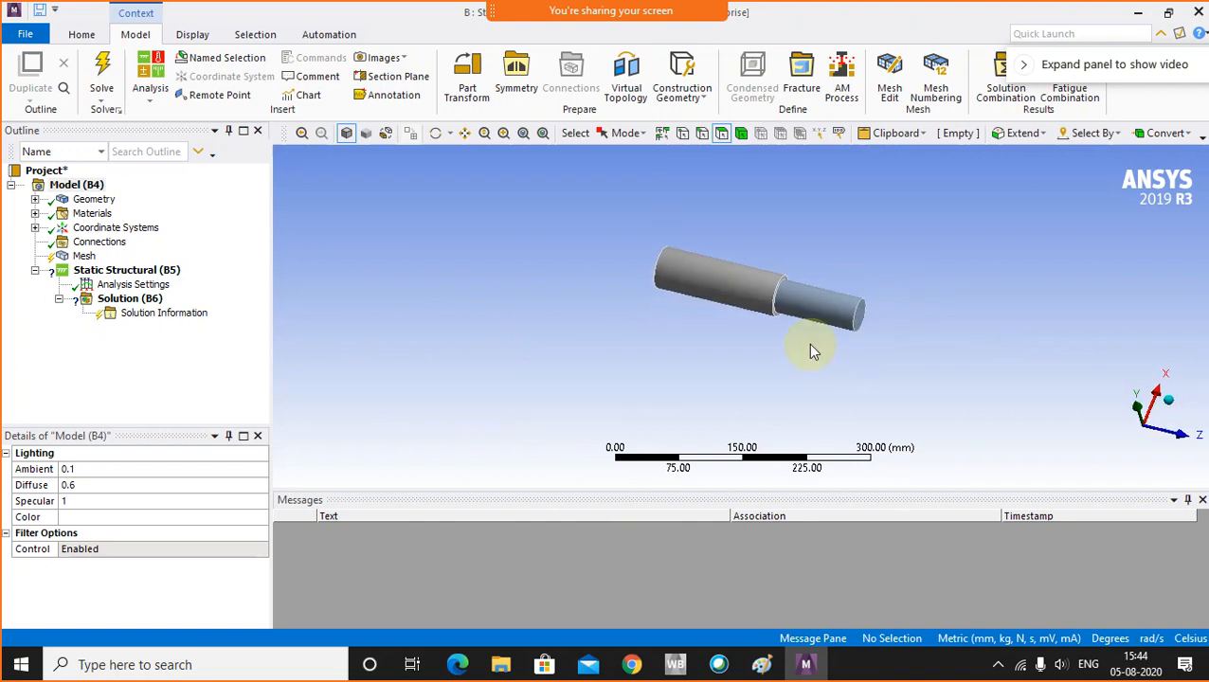
{"action": "left_click", "coordinate": [84, 256]}
{"action": "right_click", "coordinate": [90, 258]}
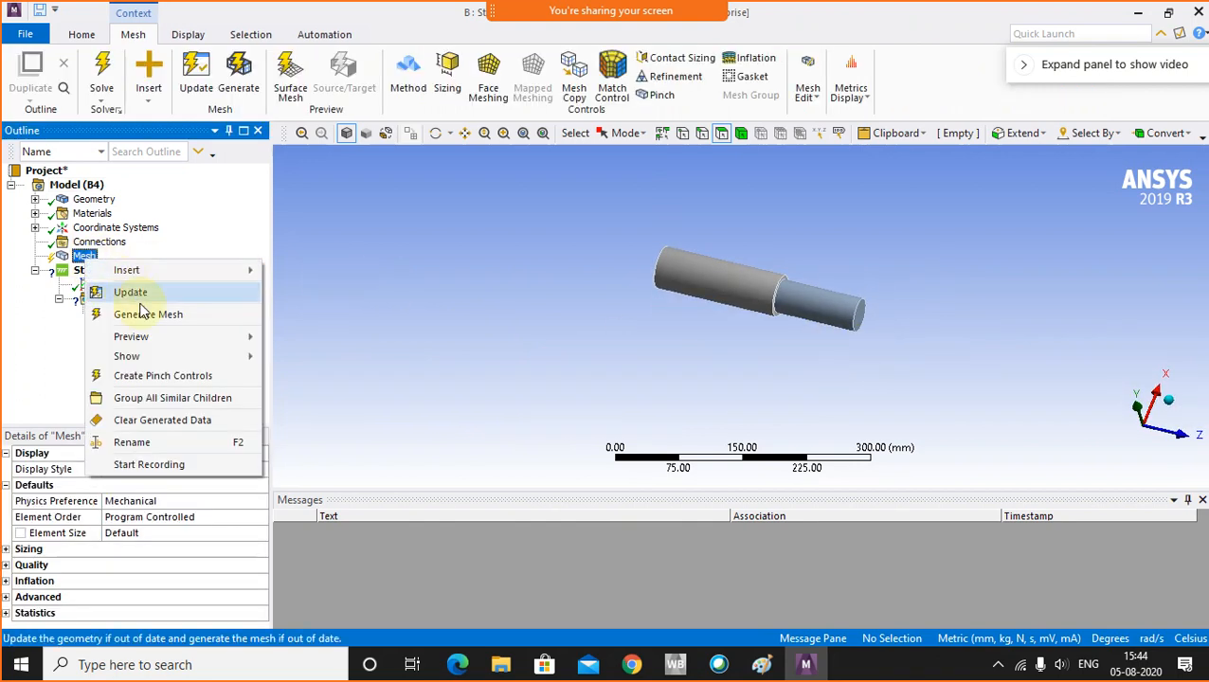
{"action": "left_click", "coordinate": [137, 313]}
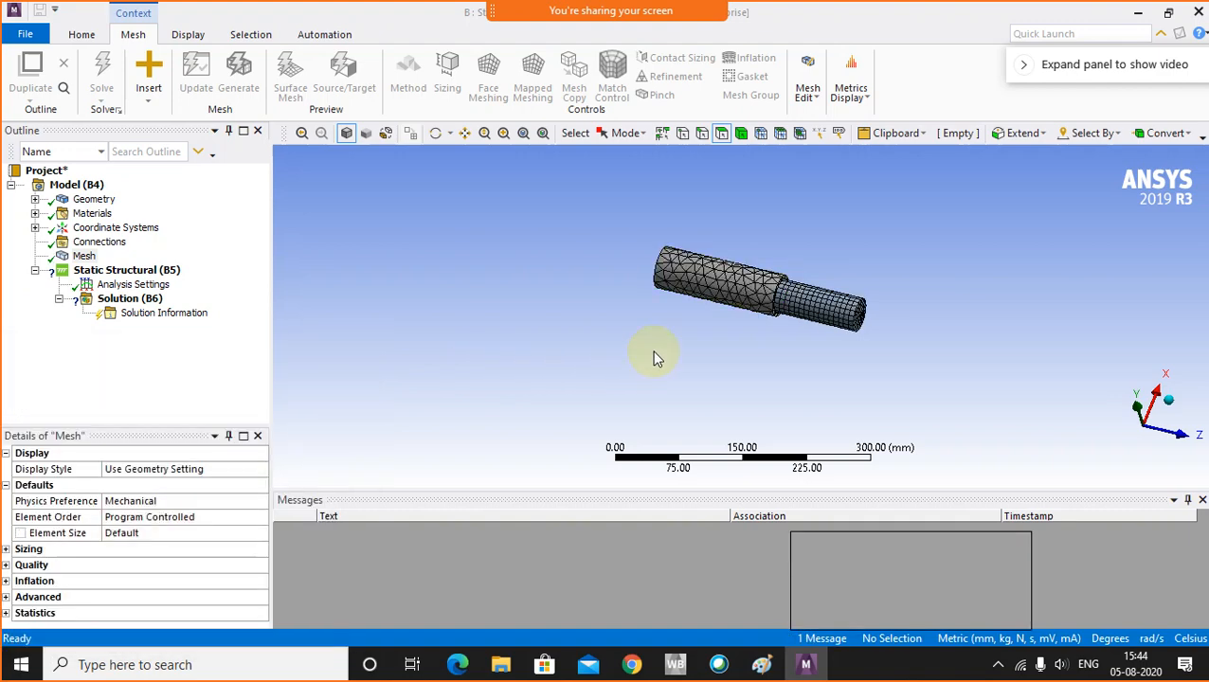
{"action": "scroll", "coordinate": [776, 269], "scroll_direction": "up", "scroll_amount": 5}
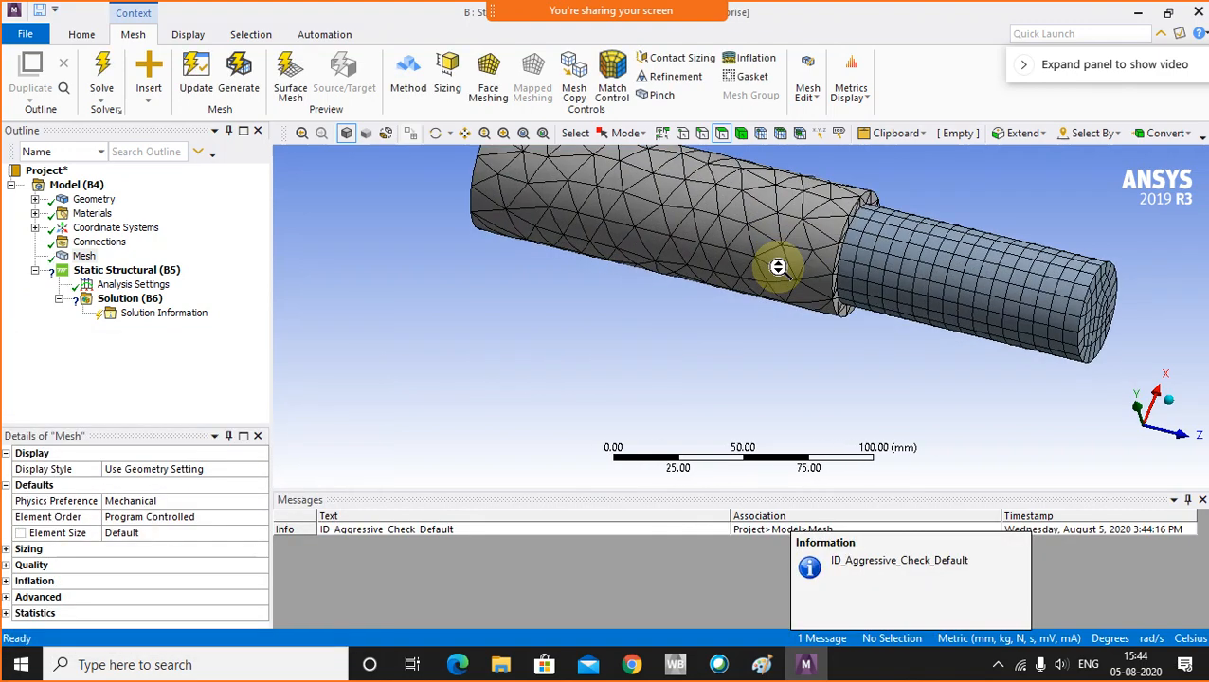
{"action": "scroll", "coordinate": [778, 268], "scroll_direction": "down", "scroll_amount": 2}
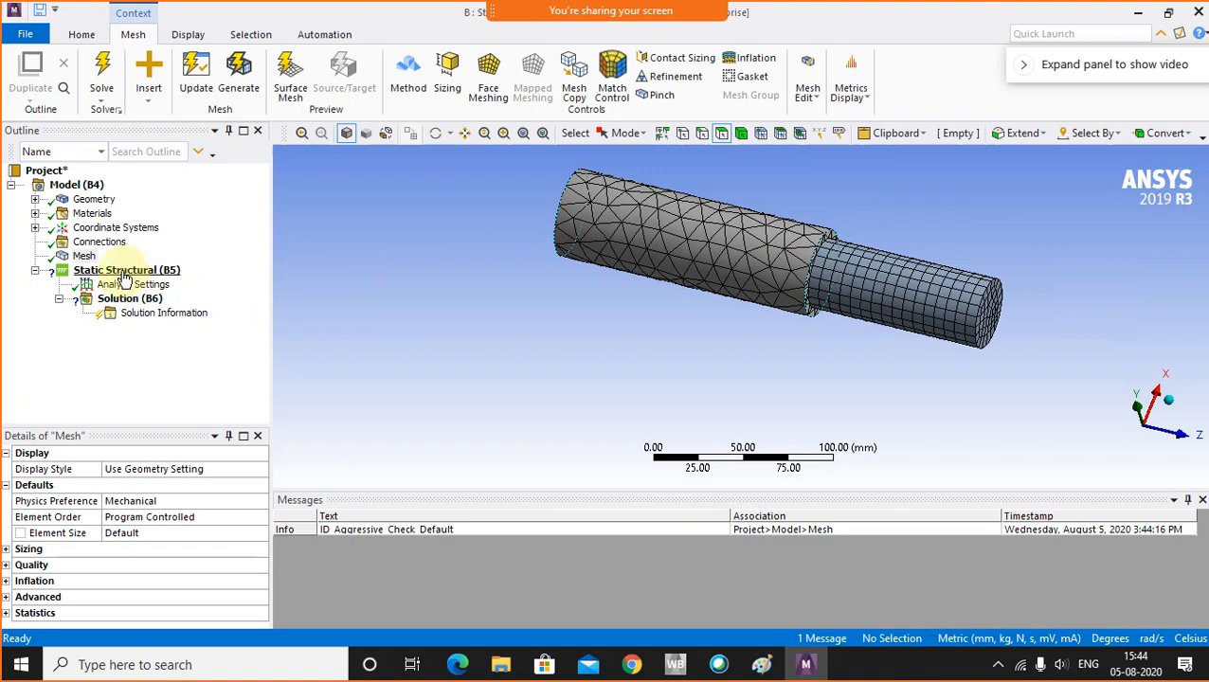
- Apply a Fixed Support to the free end face of the larger cylinder
{"action": "middle_click_drag", "start_coordinate": [526, 314], "coordinate": [592, 295]}
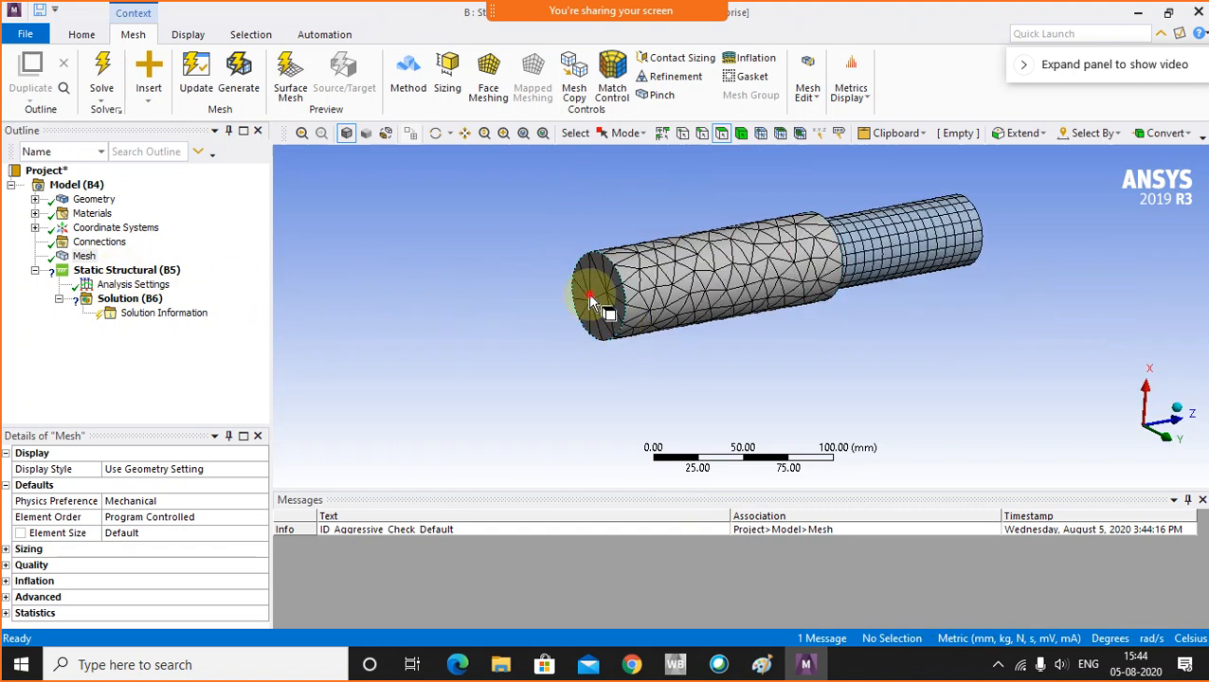
{"action": "left_click", "coordinate": [588, 293]}
{"action": "left_click", "coordinate": [501, 273]}
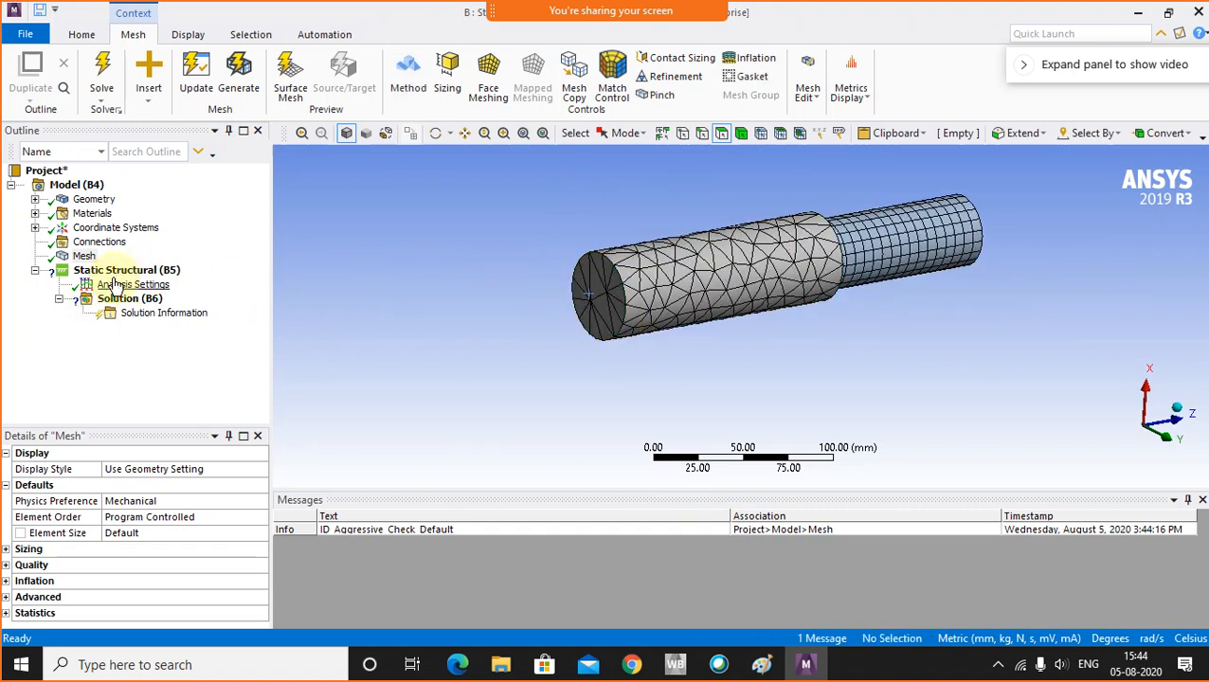
{"action": "right_click", "coordinate": [123, 276]}
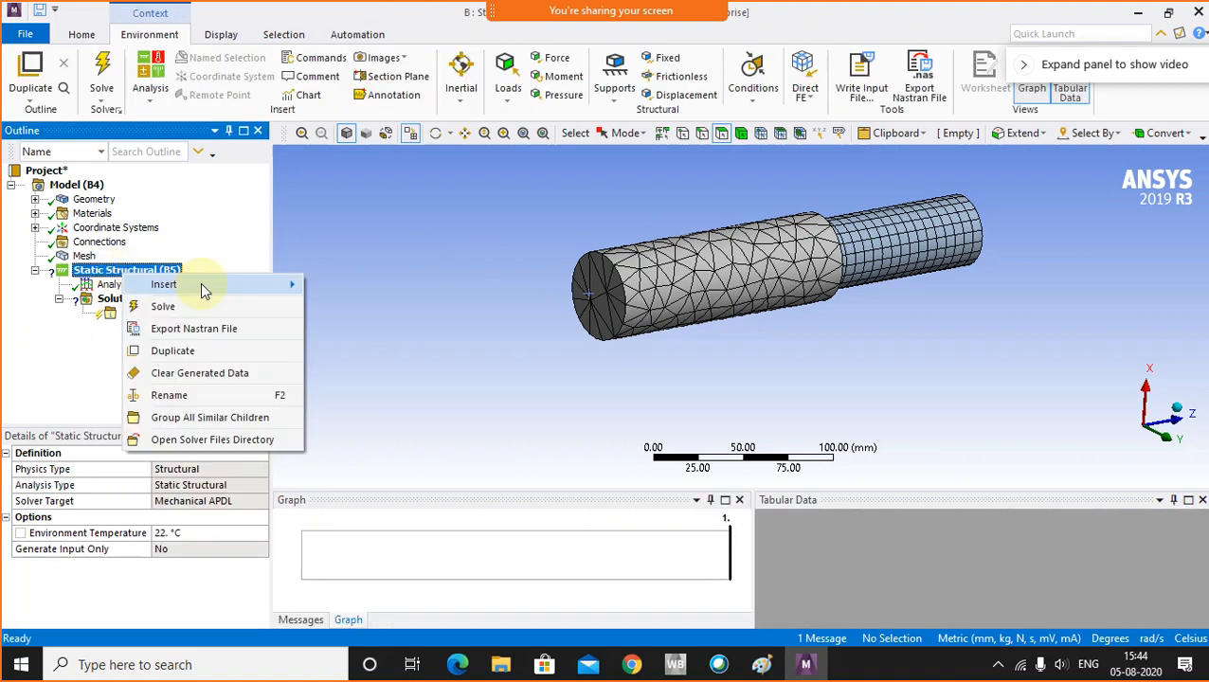
{"action": "mouse_move", "coordinate": [204, 285]}
{"action": "left_click", "coordinate": [350, 297]}
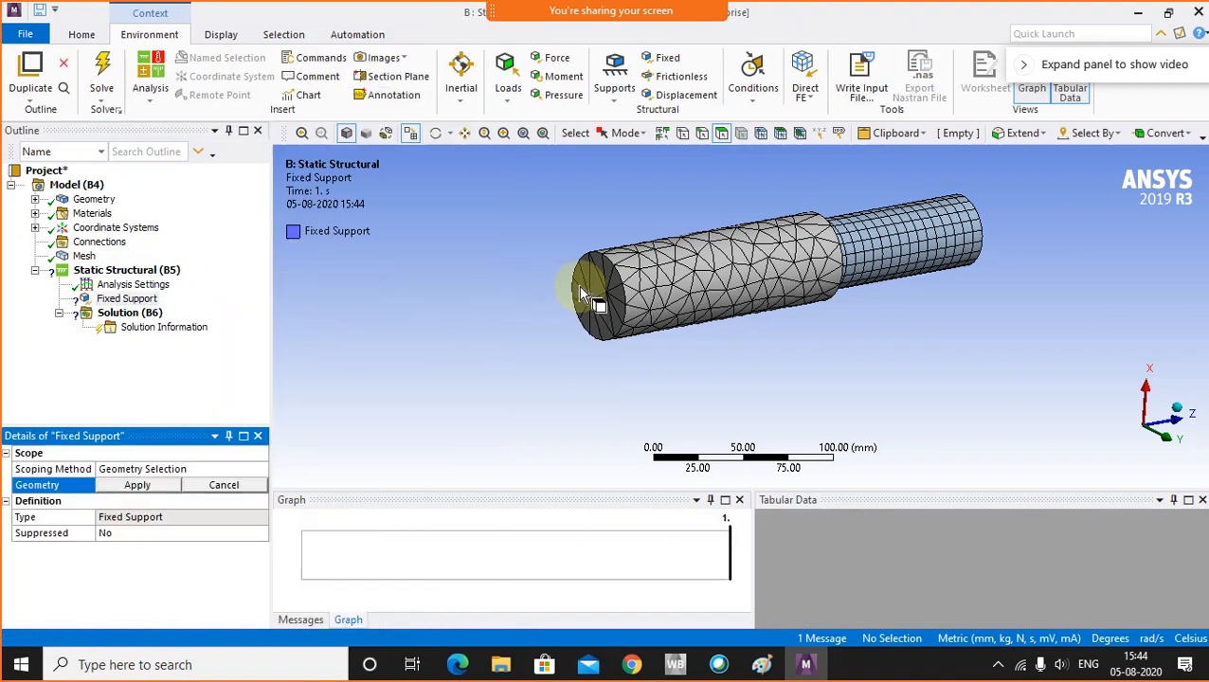
{"action": "left_click", "coordinate": [589, 290]}
{"action": "left_click", "coordinate": [139, 485]}
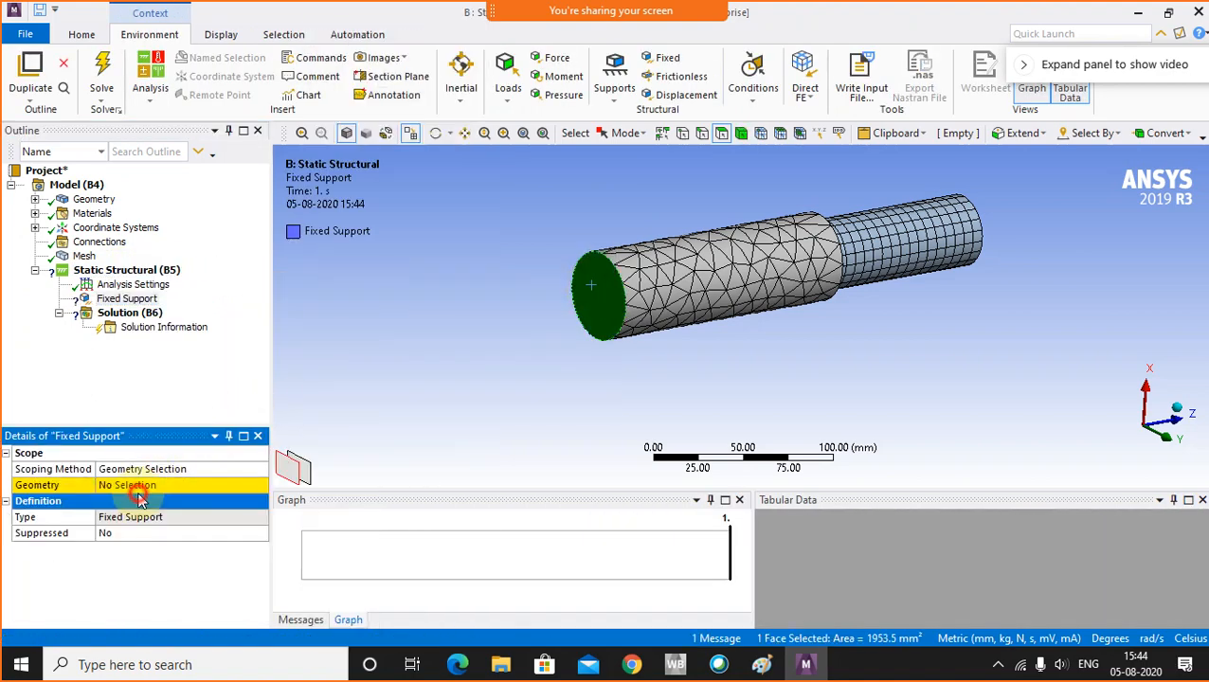
- Insert a Force load on the free end face of the smaller cylinder
{"action": "scroll", "coordinate": [703, 322], "scroll_direction": "down", "scroll_amount": 2}
{"action": "middle_click_drag", "start_coordinate": [703, 322], "coordinate": [640, 364]}
{"action": "left_click", "coordinate": [881, 305]}
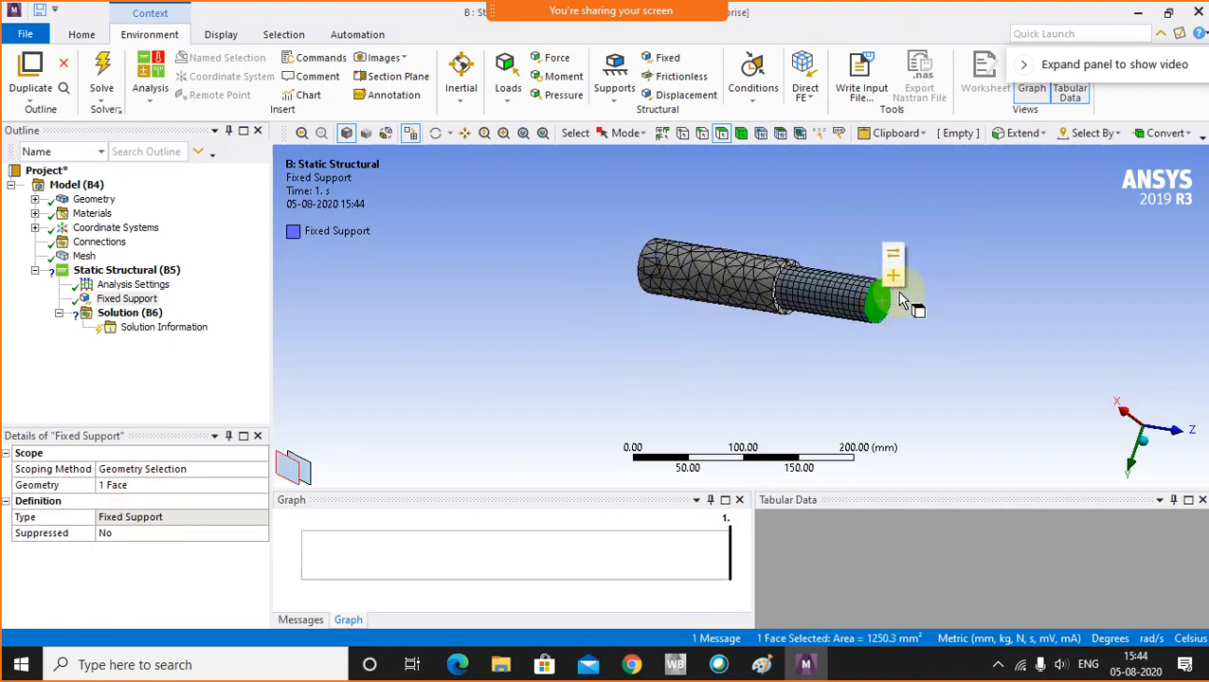
{"action": "right_click", "coordinate": [923, 151]}
{"action": "mouse_move", "coordinate": [962, 138]}
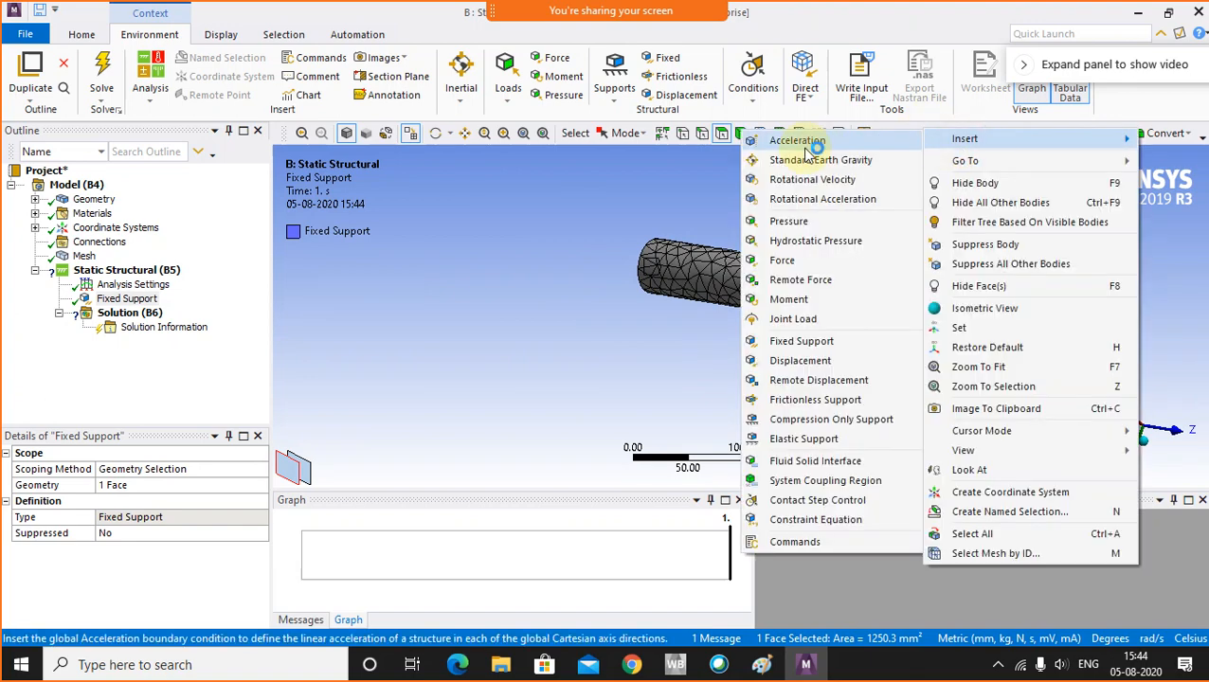
{"action": "left_click", "coordinate": [783, 263]}
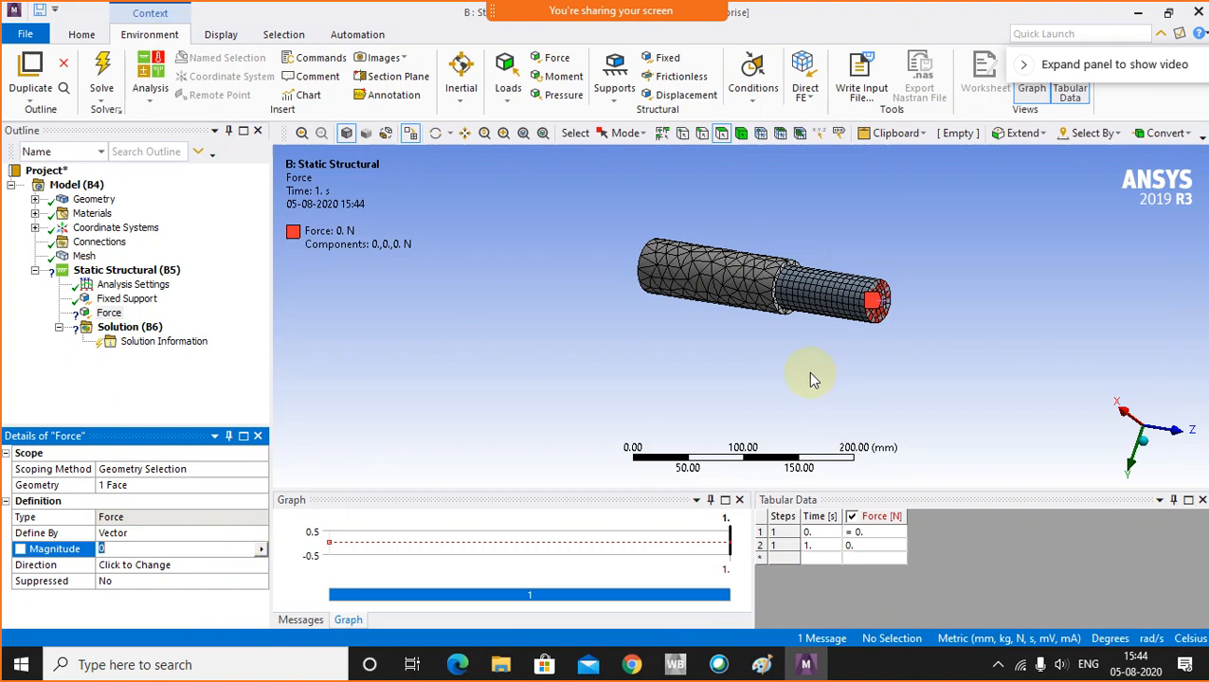
- Define the force by Components and set its Z Component to 5000 N
{"action": "middle_click_drag", "start_coordinate": [809, 373], "coordinate": [773, 318]}
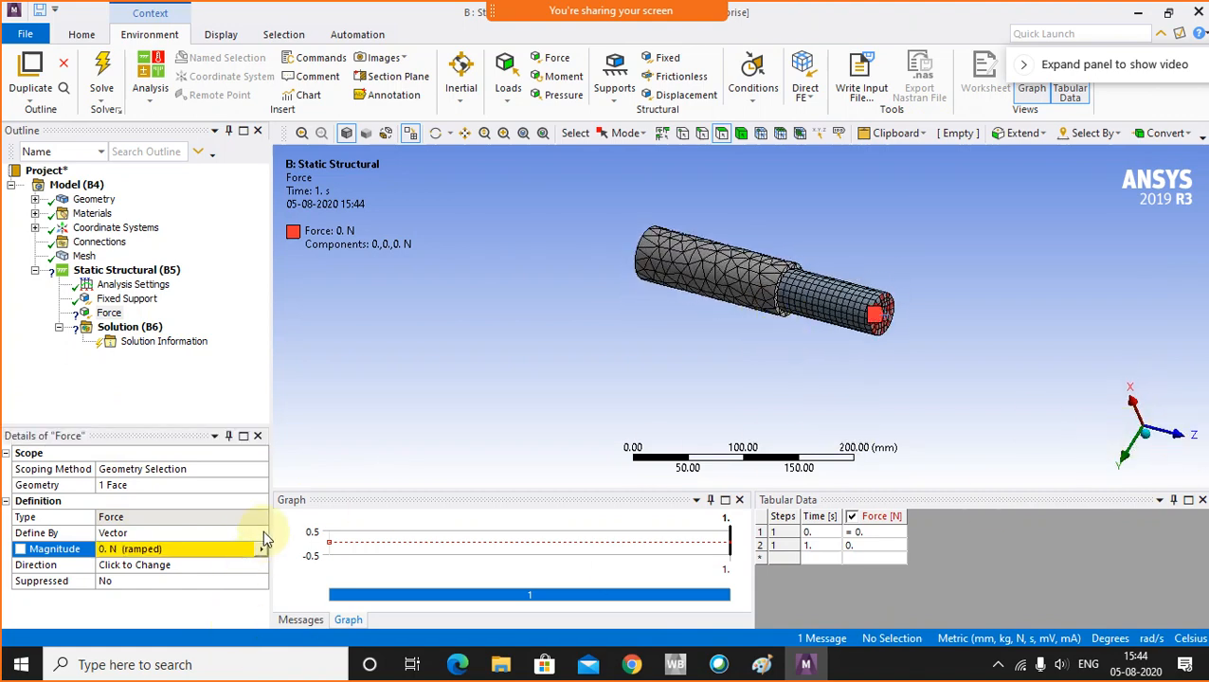
{"action": "left_click", "coordinate": [257, 534]}
{"action": "left_click", "coordinate": [261, 533]}
{"action": "left_click", "coordinate": [127, 548]}
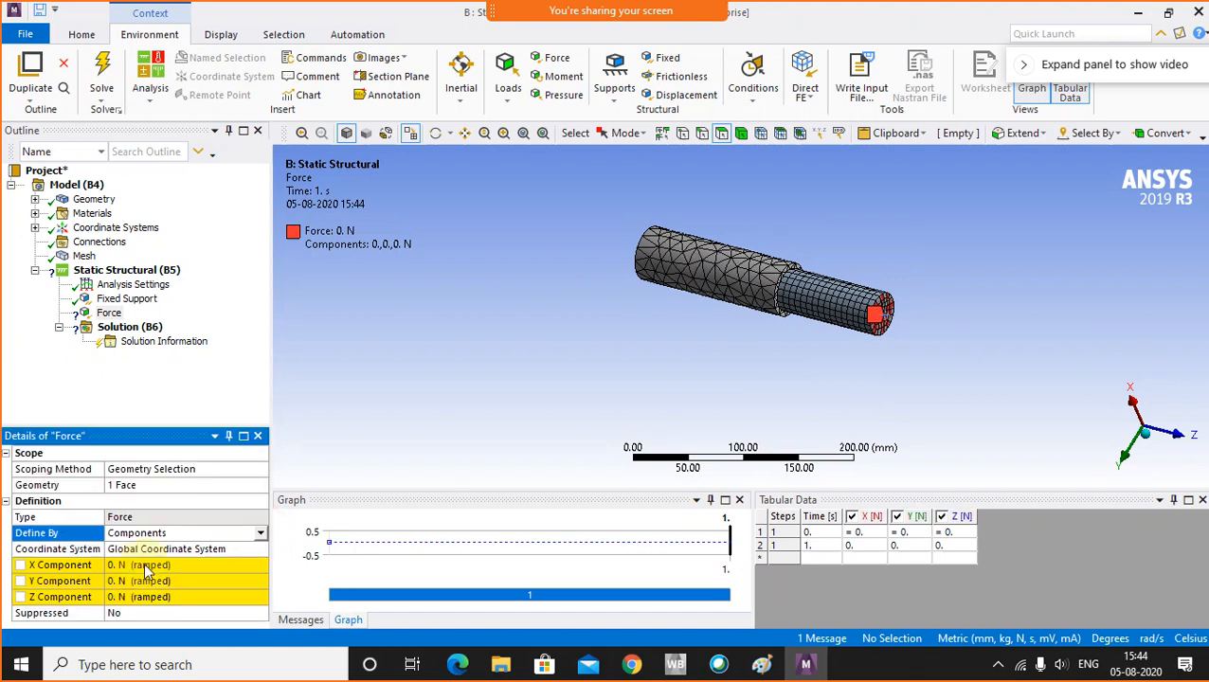
{"action": "left_click", "coordinate": [135, 595]}
{"action": "left_click", "coordinate": [136, 596]}
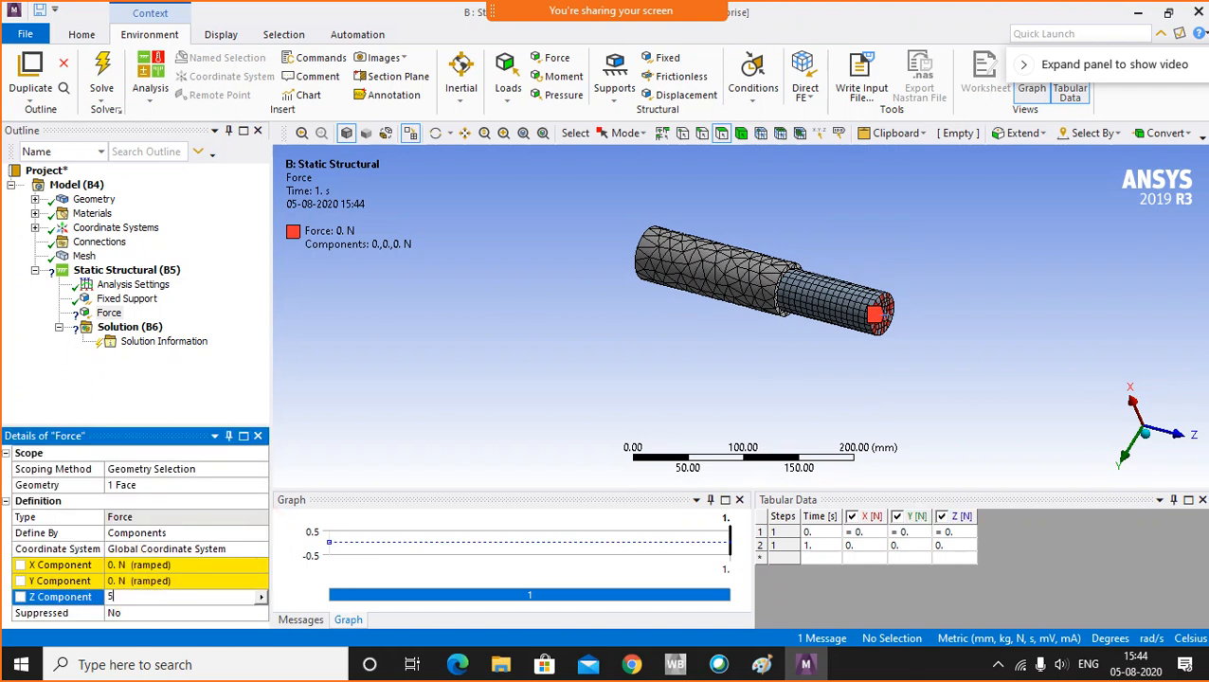
{"action": "type", "text": "5000"}
{"action": "key", "text": "Return"}
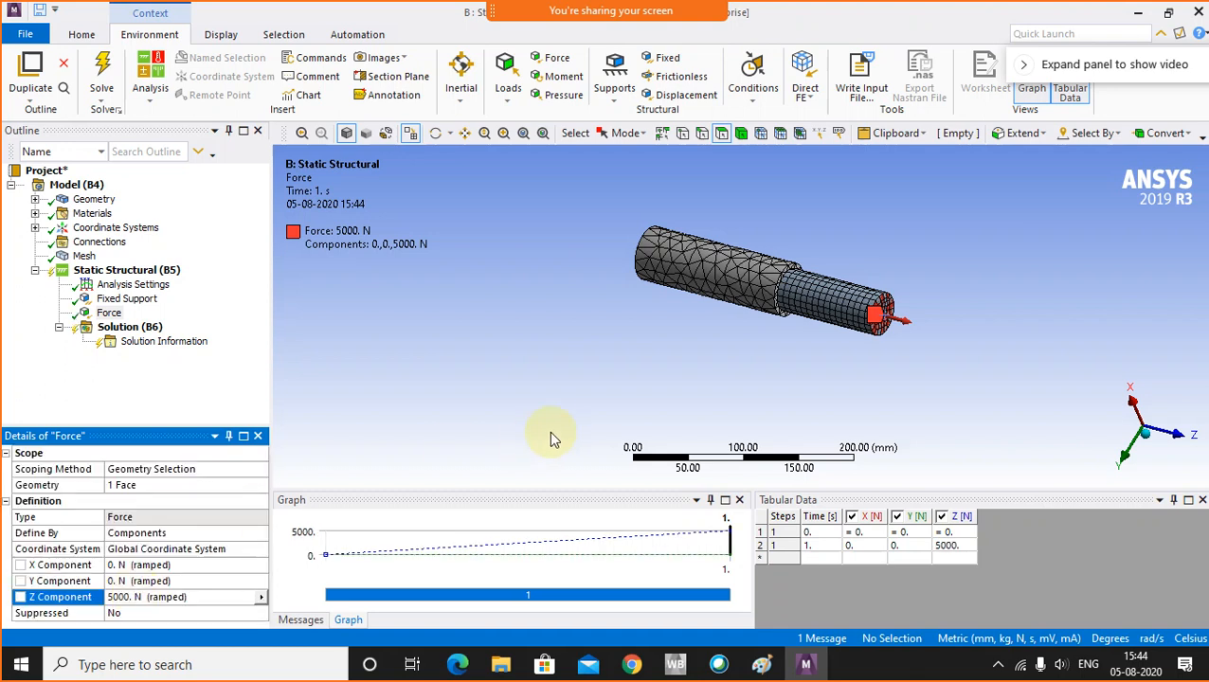
- Add Total Deformation and Equivalent (von-Mises) Stress results to the solution
{"action": "left_click", "coordinate": [126, 329]}
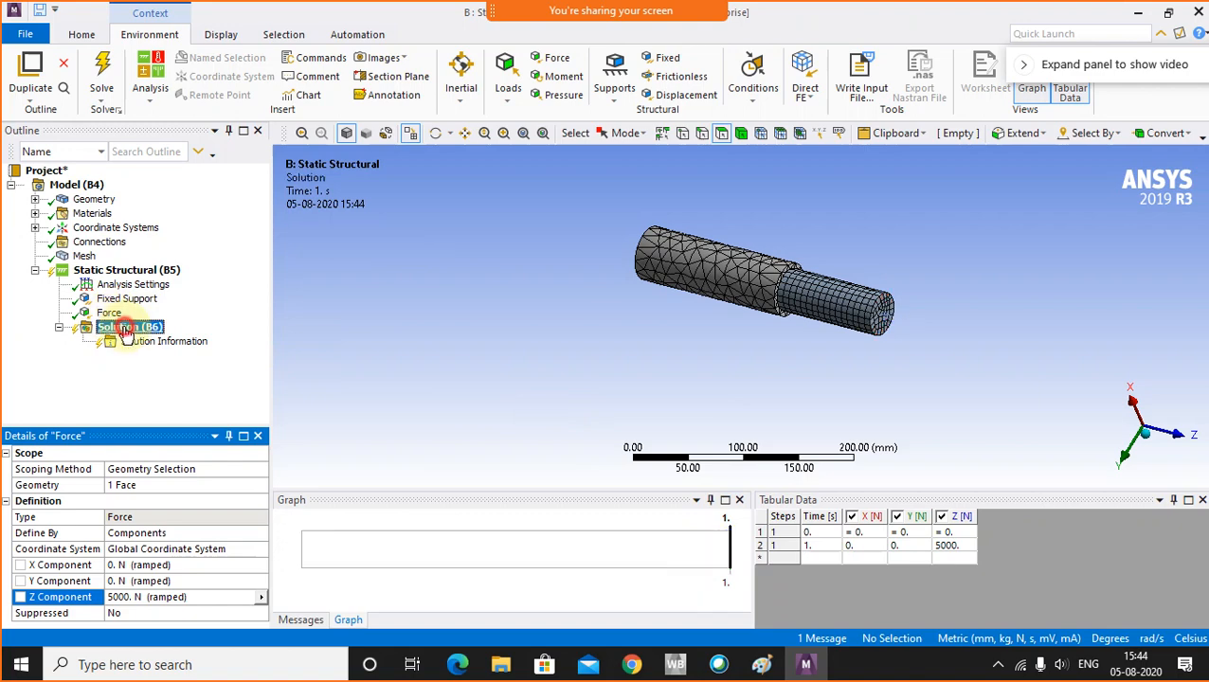
{"action": "left_click", "coordinate": [579, 80]}
{"action": "left_click", "coordinate": [588, 114]}
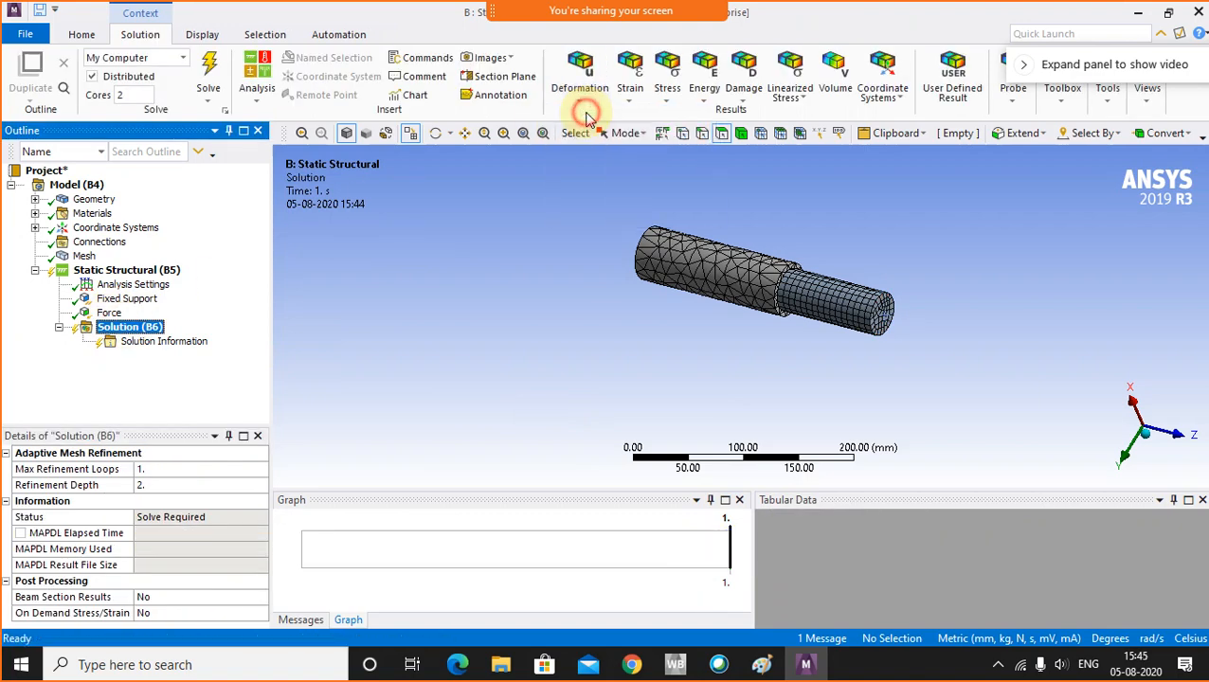
{"action": "left_click", "coordinate": [668, 90]}
{"action": "left_click", "coordinate": [674, 117]}
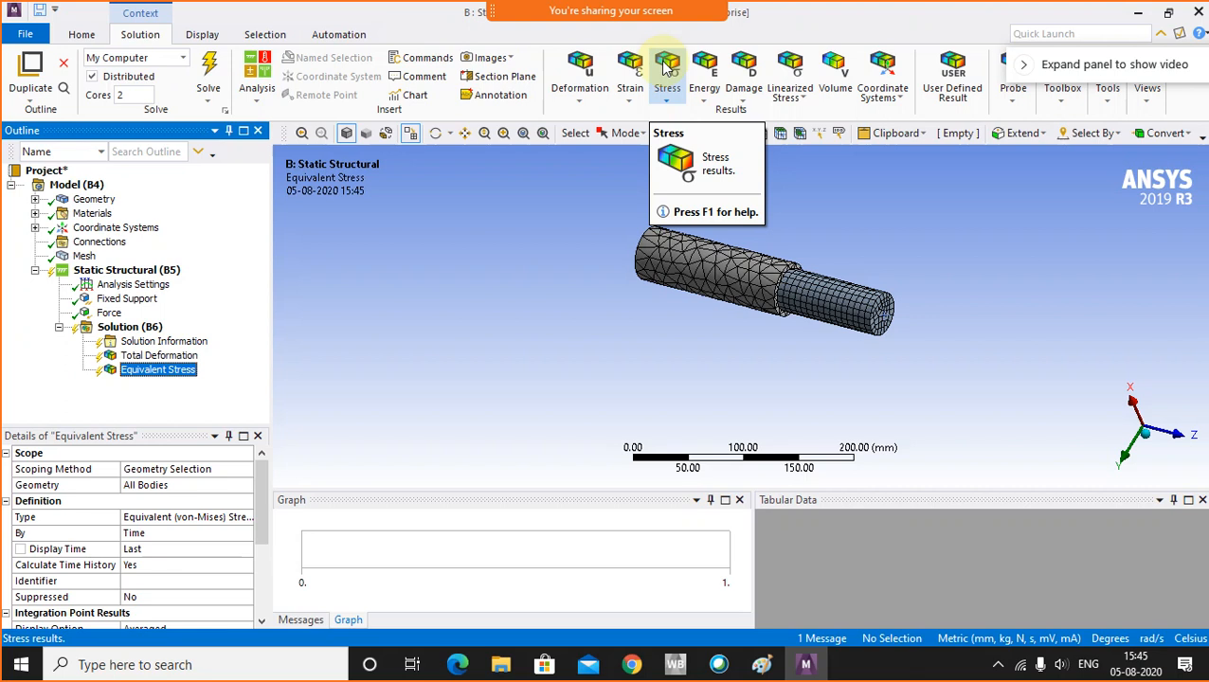
- Solve the static structural analysis of the solid stepped bar
{"action": "left_click", "coordinate": [147, 327]}
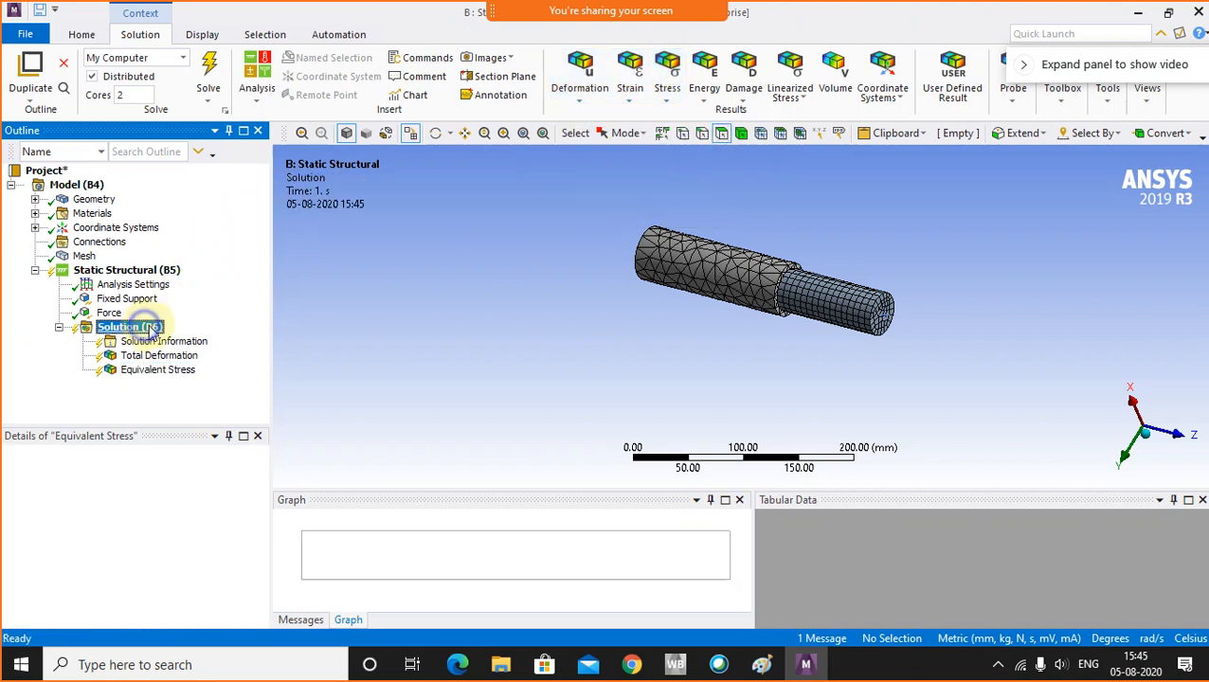
{"action": "right_click", "coordinate": [149, 328]}
{"action": "left_click", "coordinate": [491, 284]}
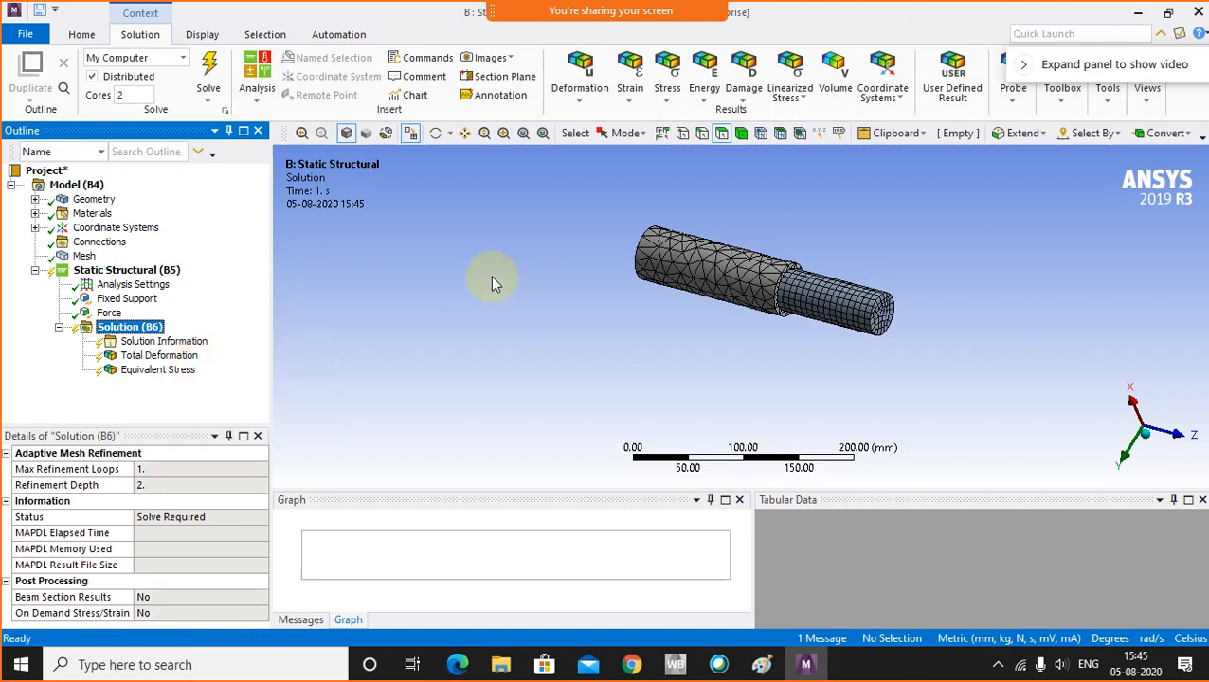
{"action": "key", "text": "F5"}
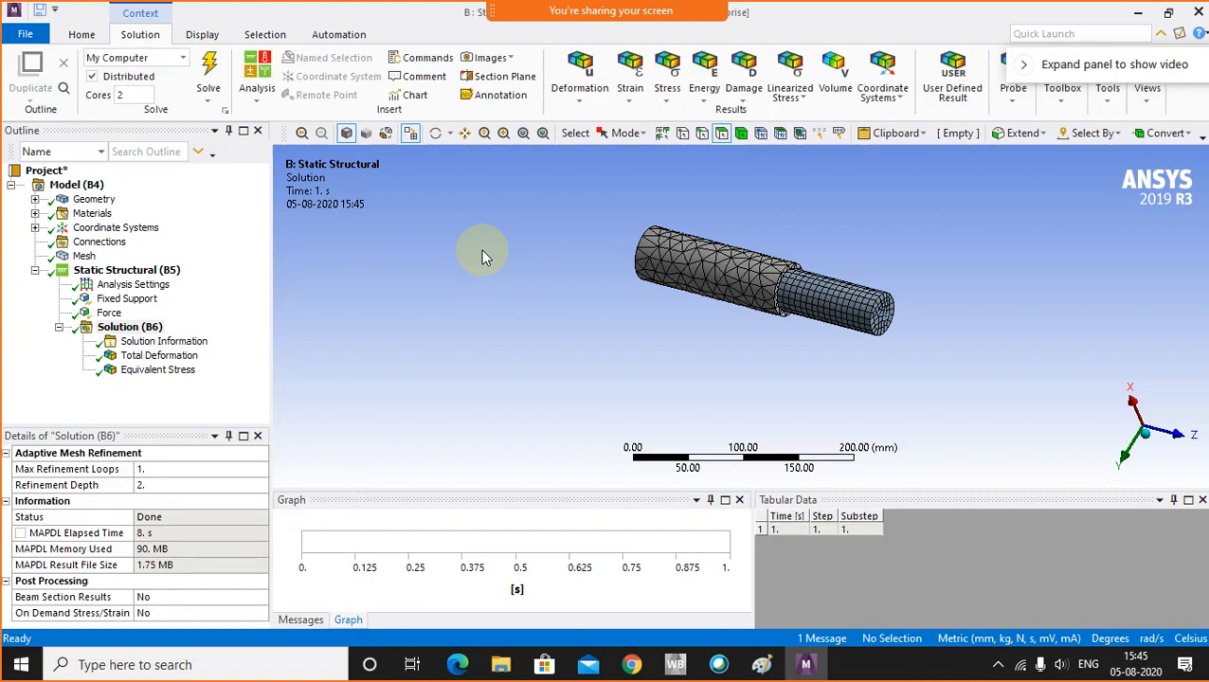
- Display the Total Deformation result and inspect its contours along the bar
{"action": "left_click", "coordinate": [157, 358]}
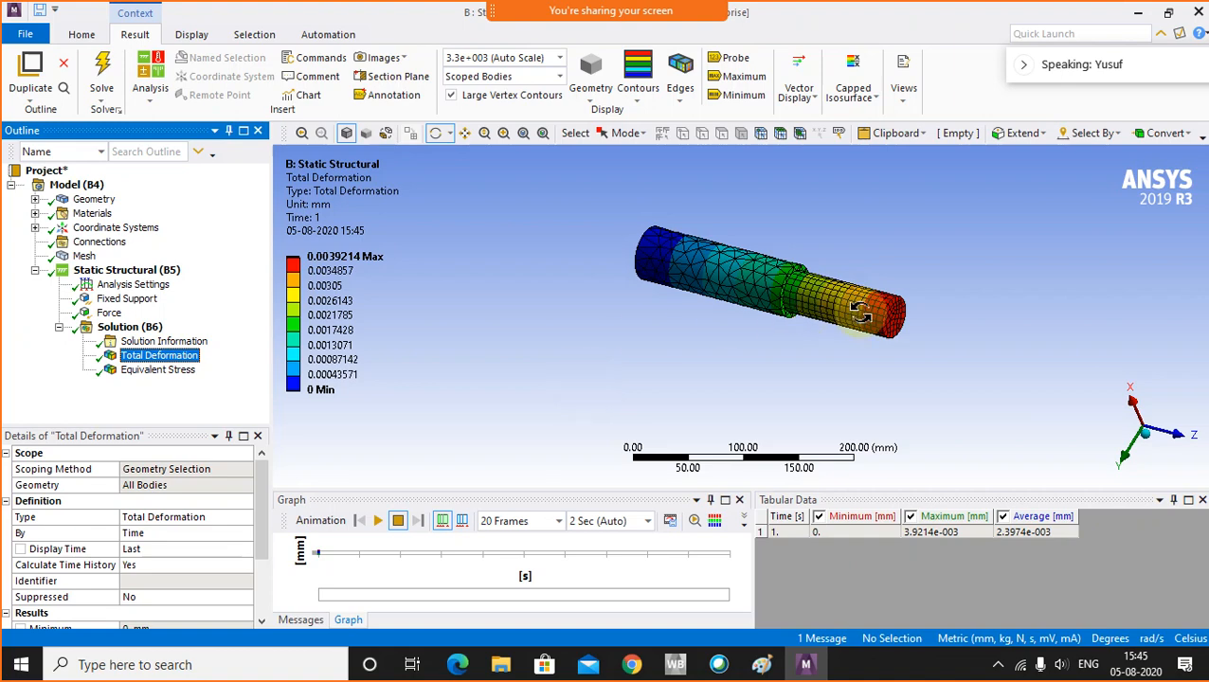
{"action": "scroll", "coordinate": [861, 311], "scroll_direction": "up", "scroll_amount": 2}
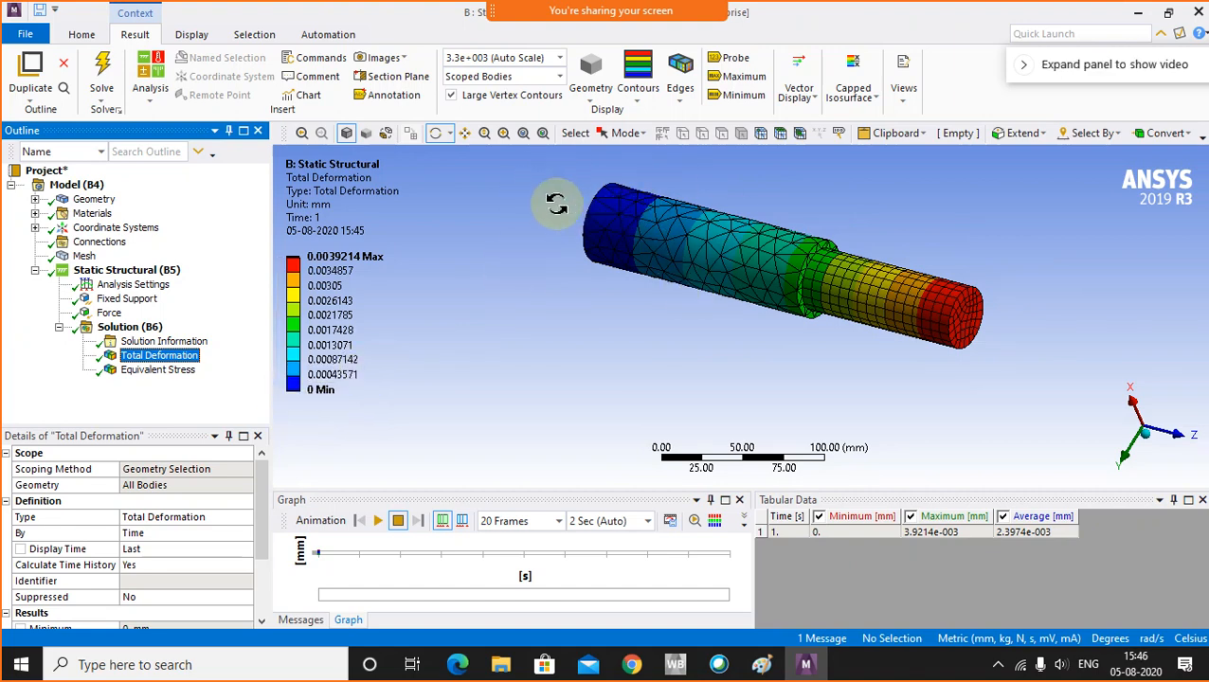
{"action": "scroll", "coordinate": [834, 266], "scroll_direction": "down", "scroll_amount": 3}
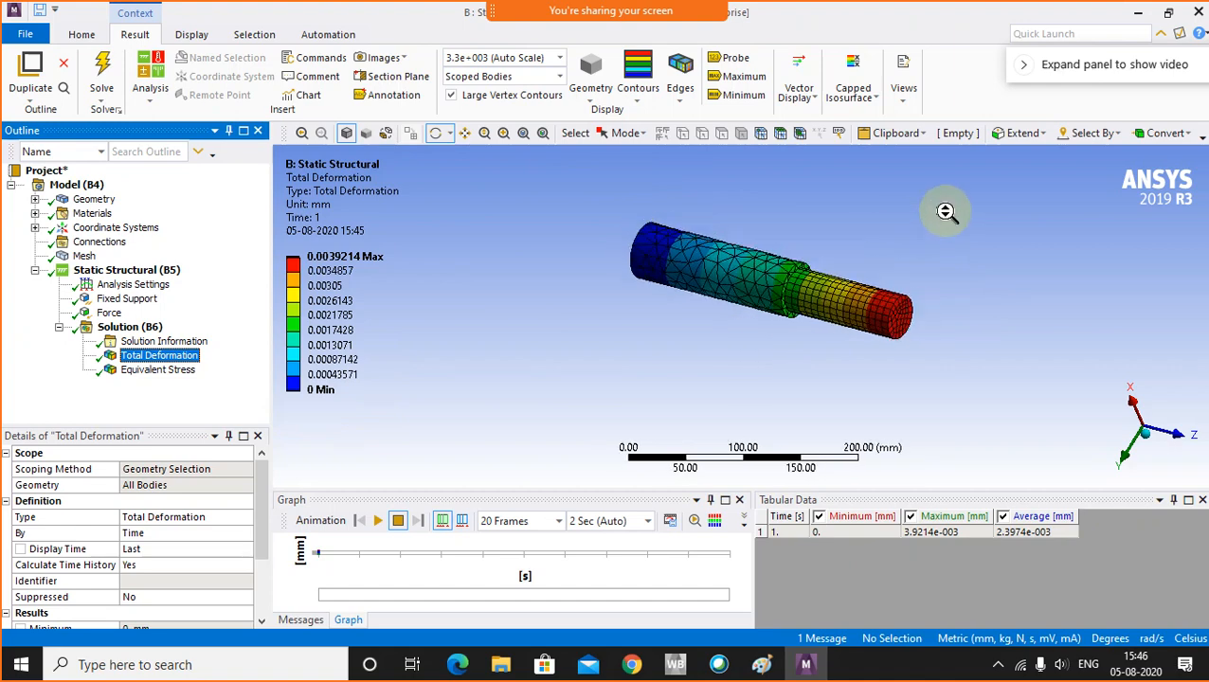
- Add a Deformation Probe scoped to the free end face of the smaller cylinder
{"action": "left_click", "coordinate": [125, 326]}
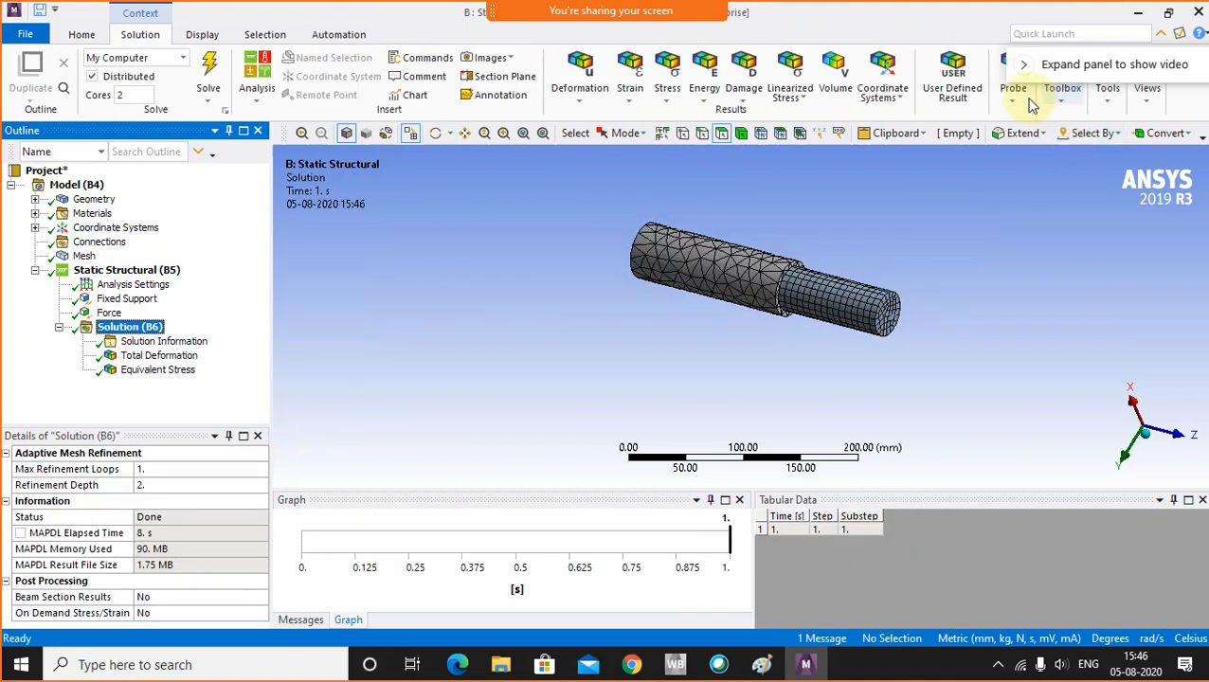
{"action": "left_click", "coordinate": [1013, 91]}
{"action": "left_click", "coordinate": [1033, 113]}
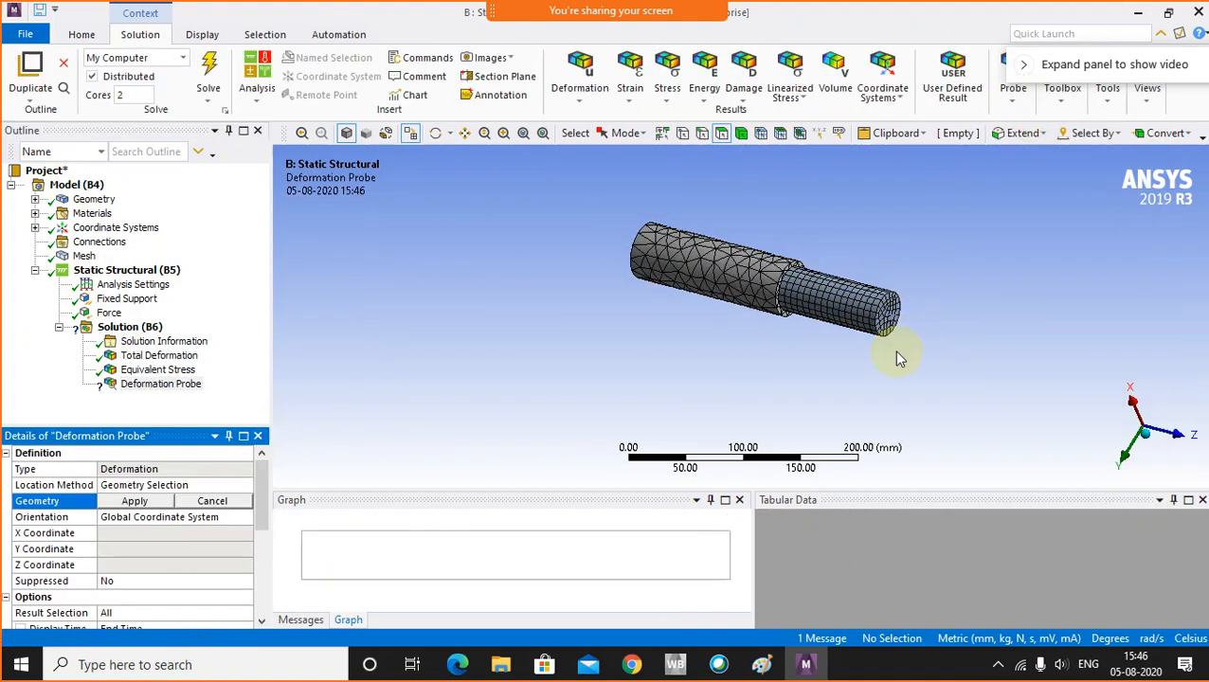
{"action": "left_click", "coordinate": [889, 309]}
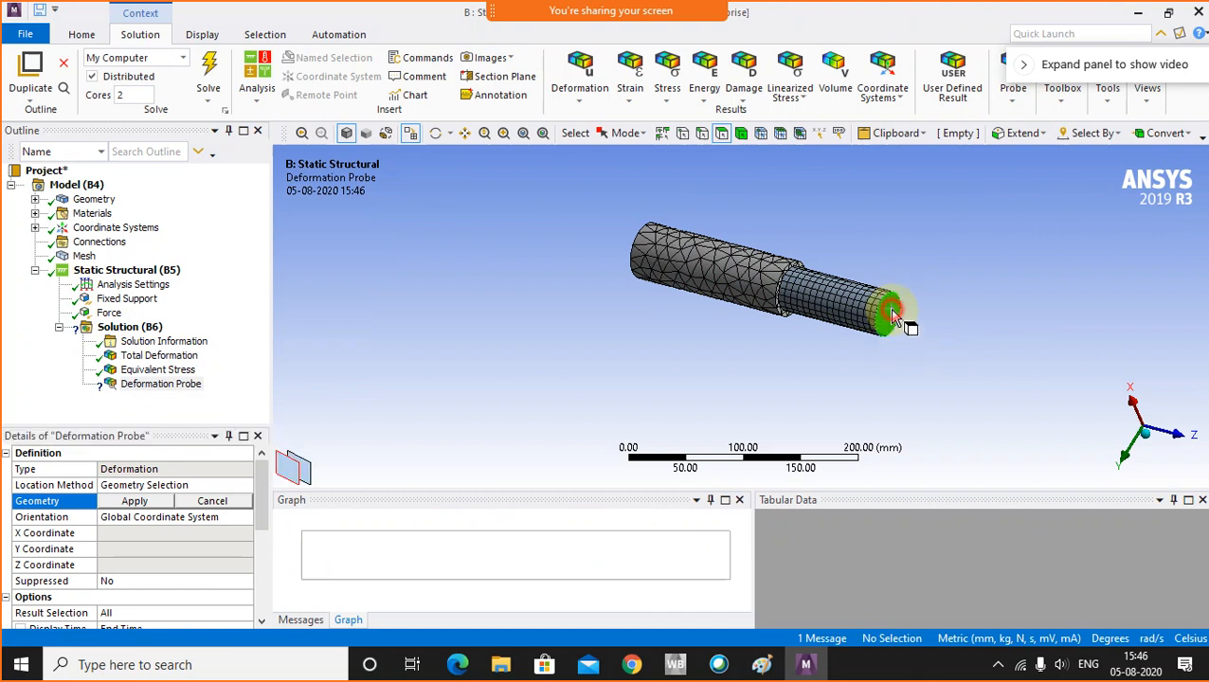
{"action": "left_click", "coordinate": [137, 502]}
- Set the Deformation Probe's Result Selection to Total and evaluate the probe
{"action": "left_click", "coordinate": [245, 564]}
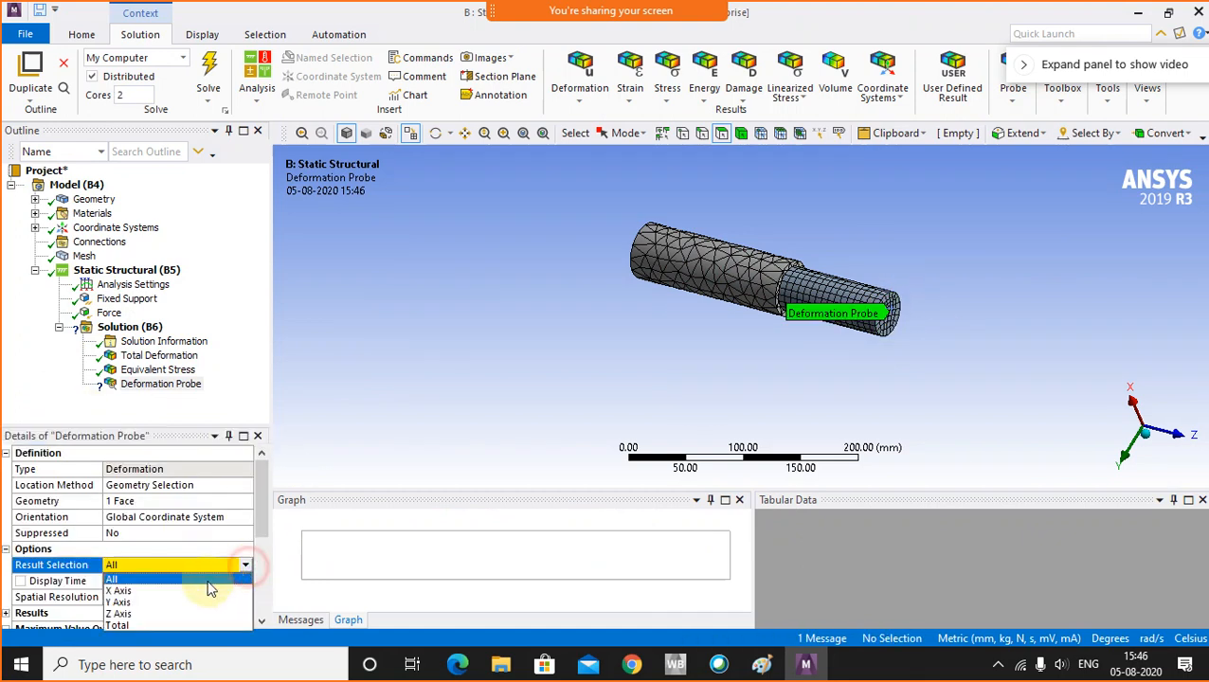
{"action": "left_click", "coordinate": [145, 627]}
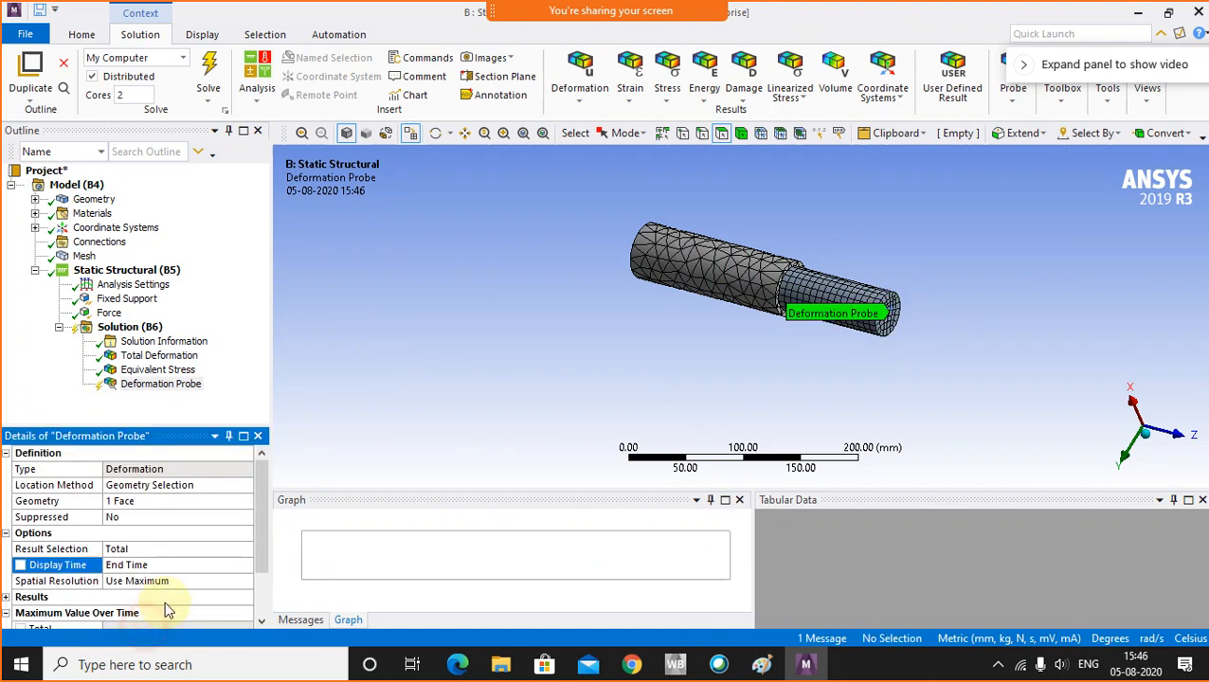
{"action": "right_click", "coordinate": [161, 384]}
{"action": "left_click", "coordinate": [216, 130]}
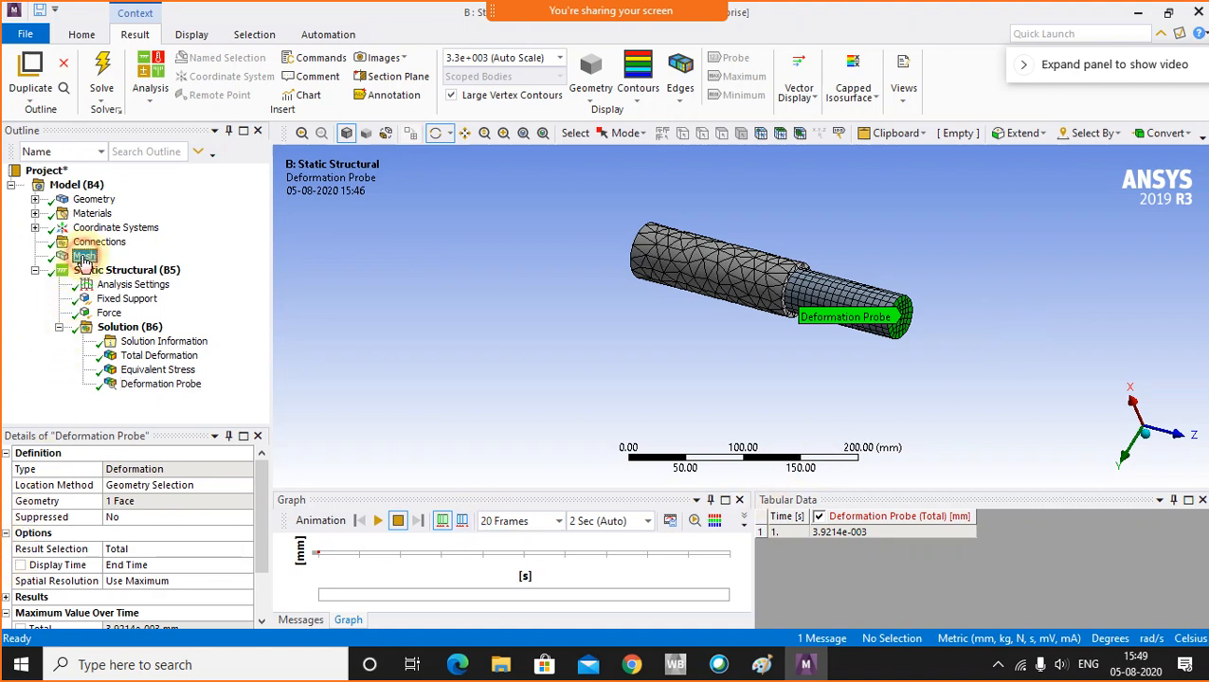
- Examine the node and element statistics of the solid bar's mesh
{"action": "left_click", "coordinate": [83, 257]}
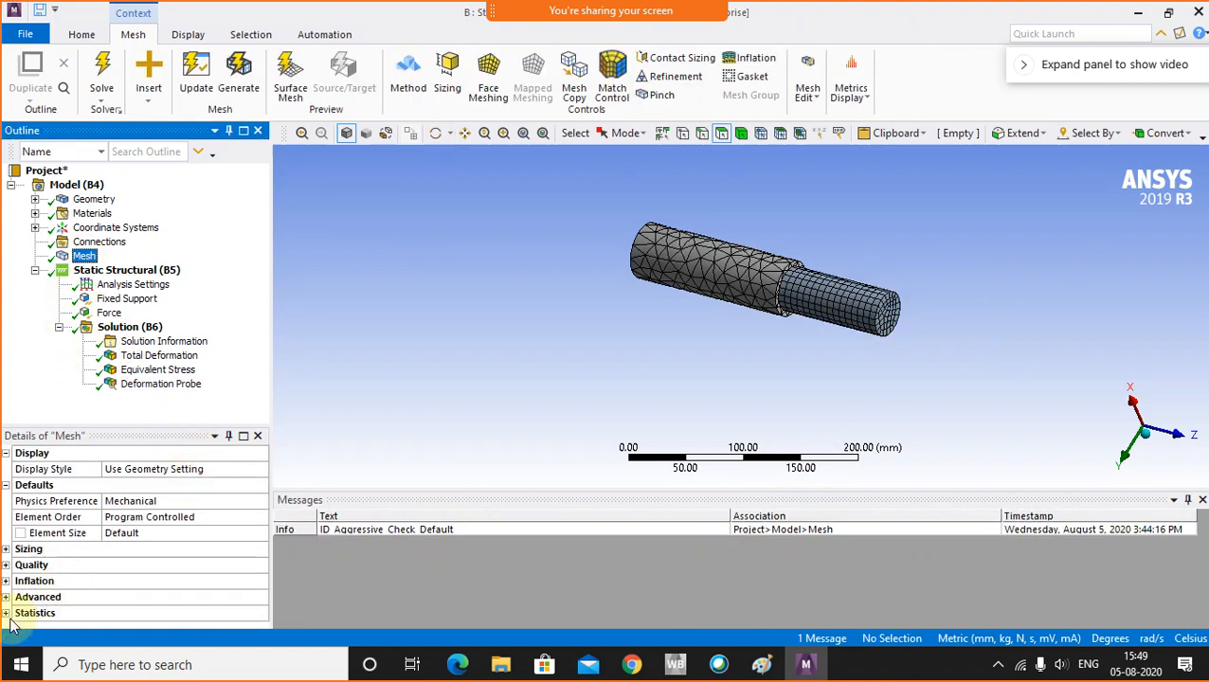
{"action": "left_click", "coordinate": [8, 614]}
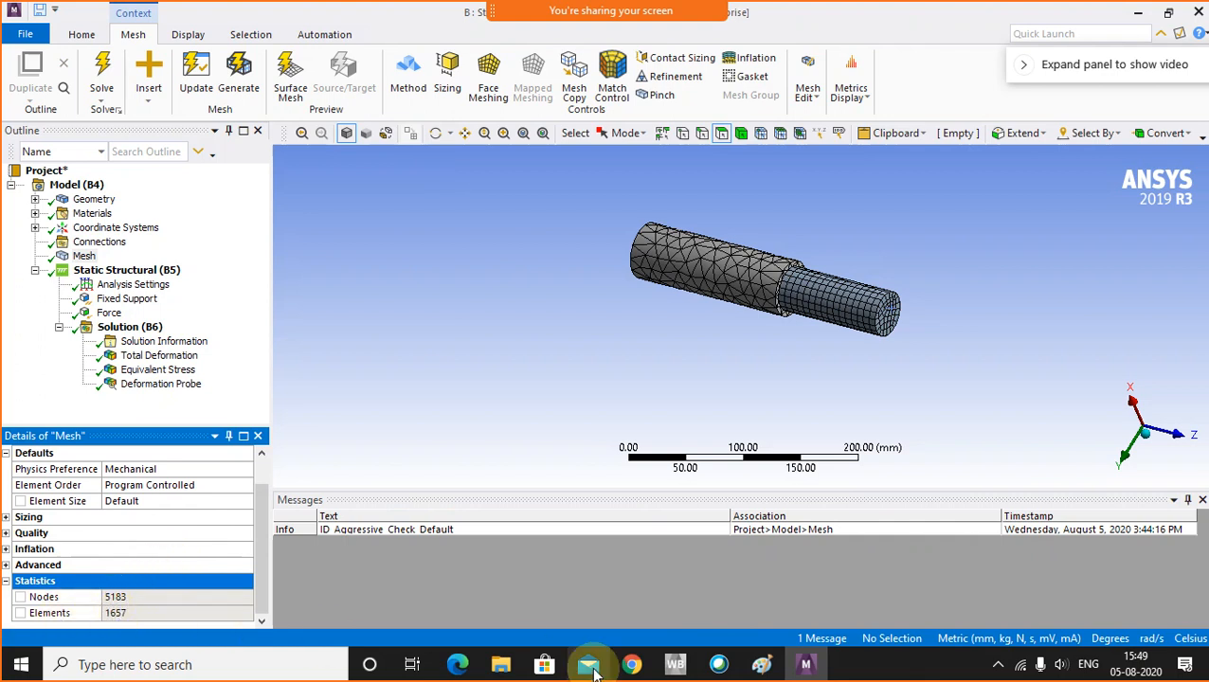
- Switch to Workbench and open the Model cell of Static Structural system A in Mechanical
{"action": "left_click", "coordinate": [674, 664]}
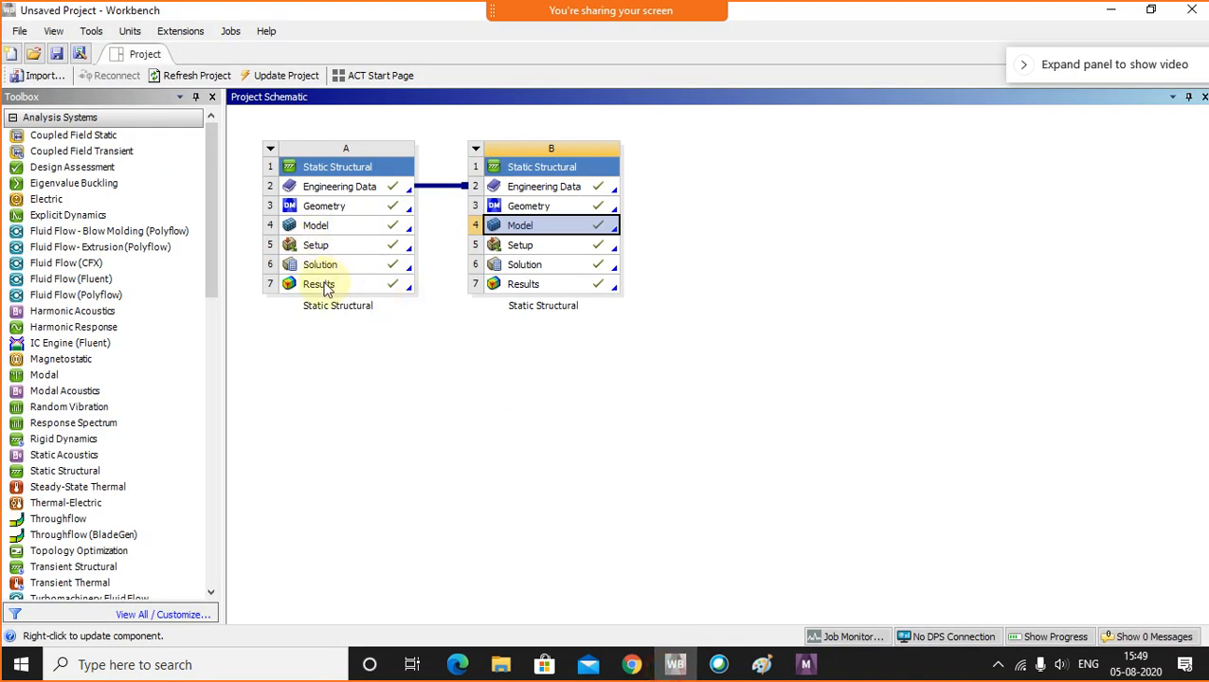
{"action": "double_click", "coordinate": [327, 229]}
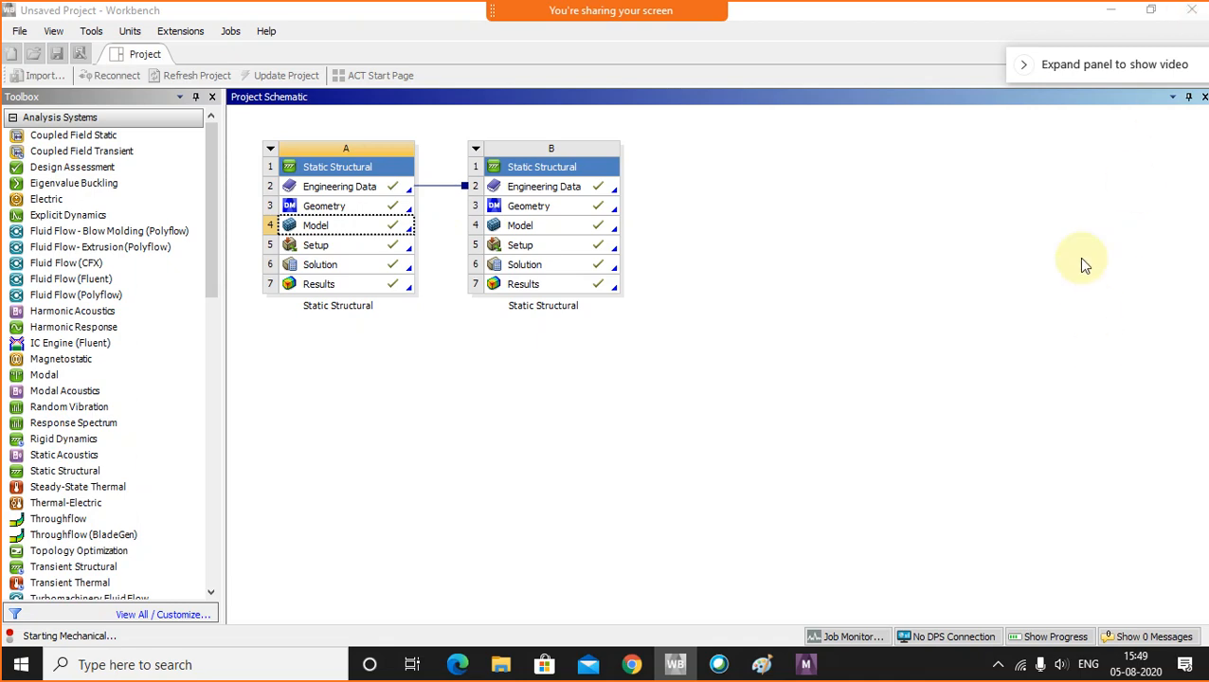
{"action": "left_click", "coordinate": [804, 668]}
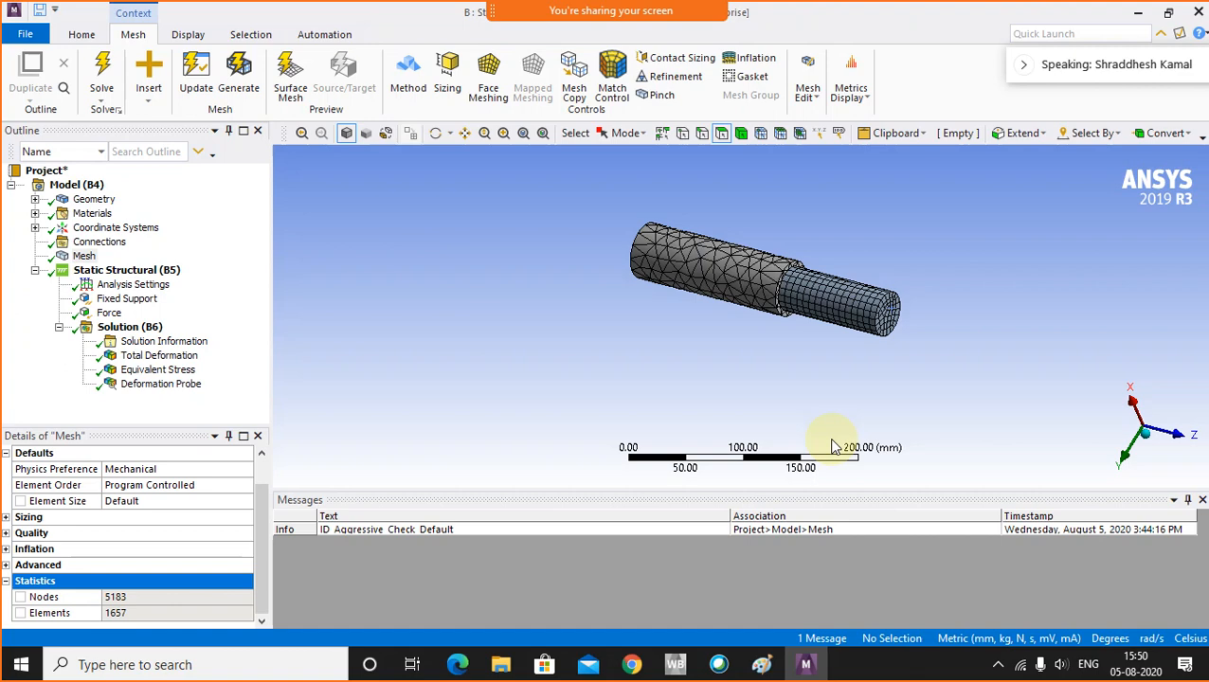
{"action": "left_click", "coordinate": [614, 388]}
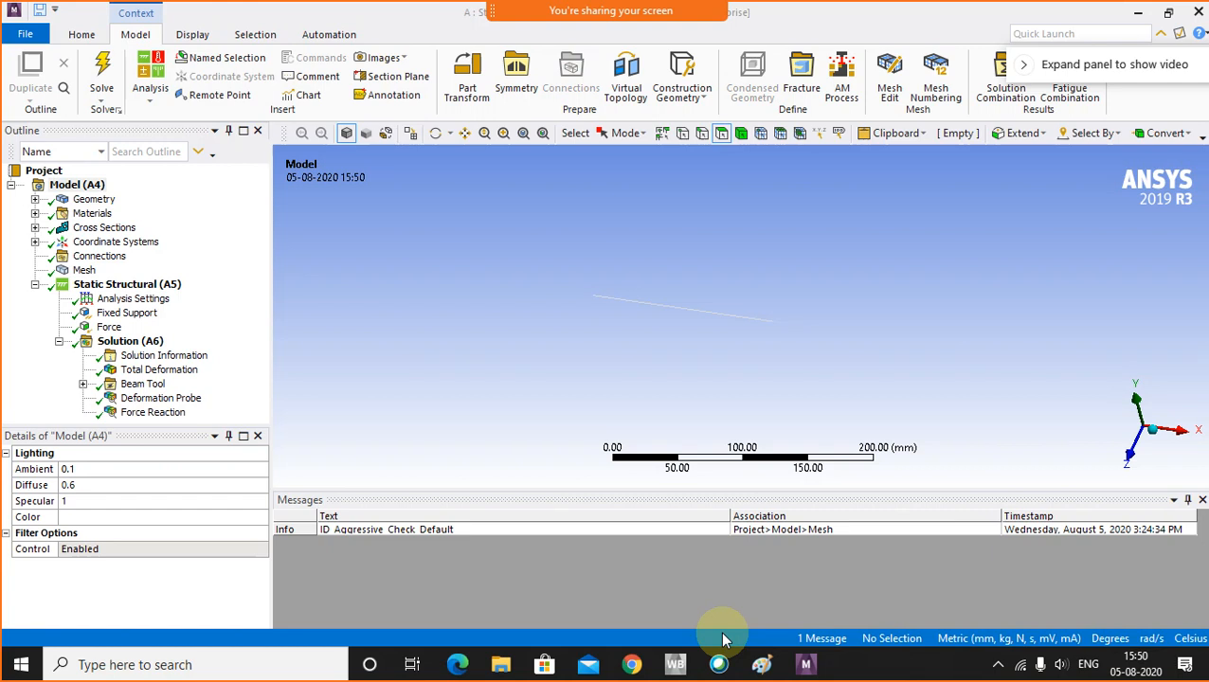
- Examine the mesh statistics of the line-body model in system A, and return to system B's Mechanical window
{"action": "left_click", "coordinate": [84, 271]}
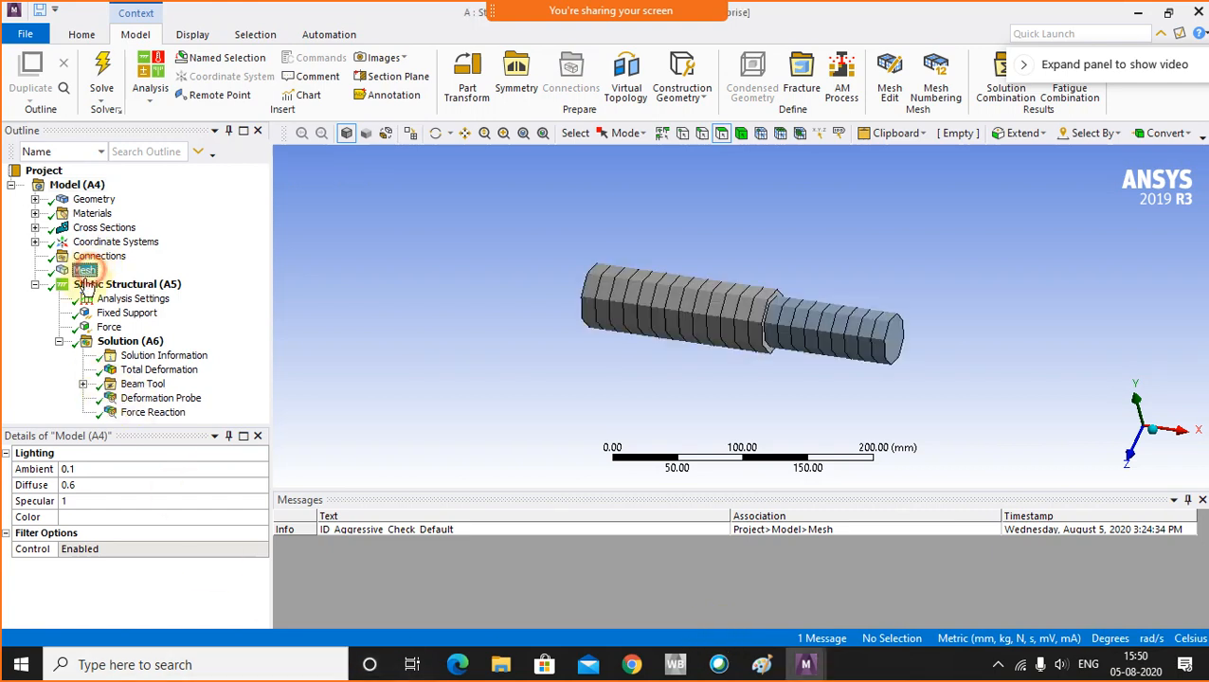
{"action": "scroll", "coordinate": [29, 521], "scroll_direction": "down", "scroll_amount": 1}
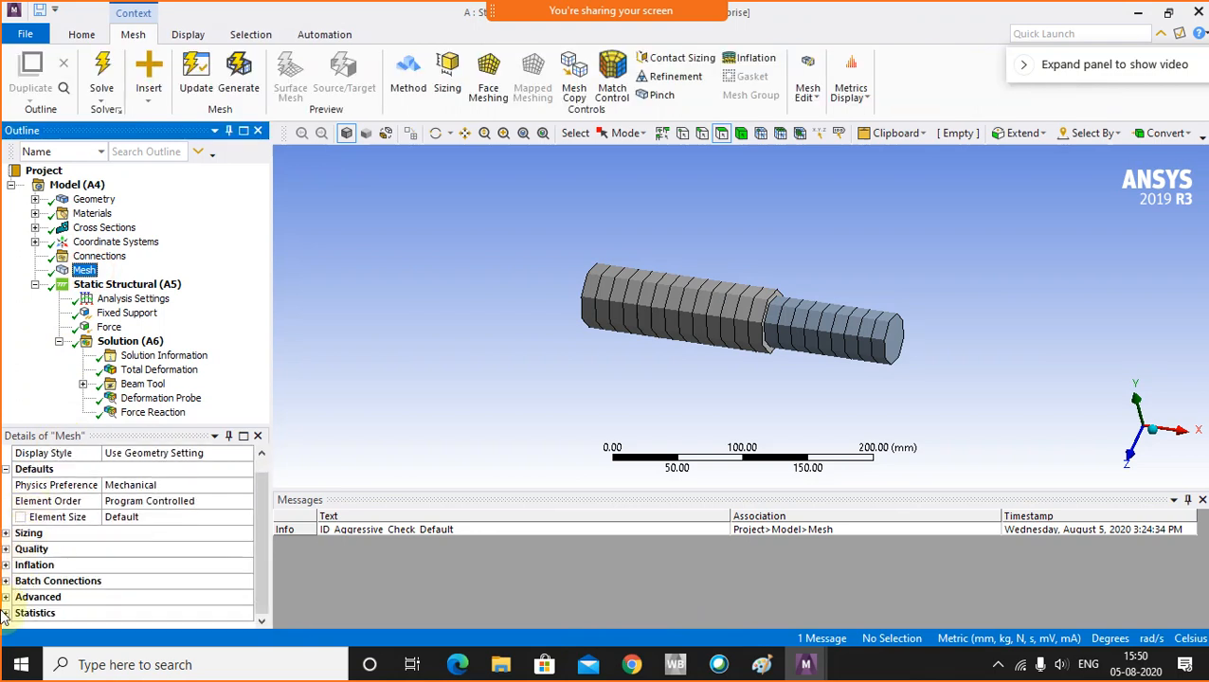
{"action": "left_click", "coordinate": [6, 613]}
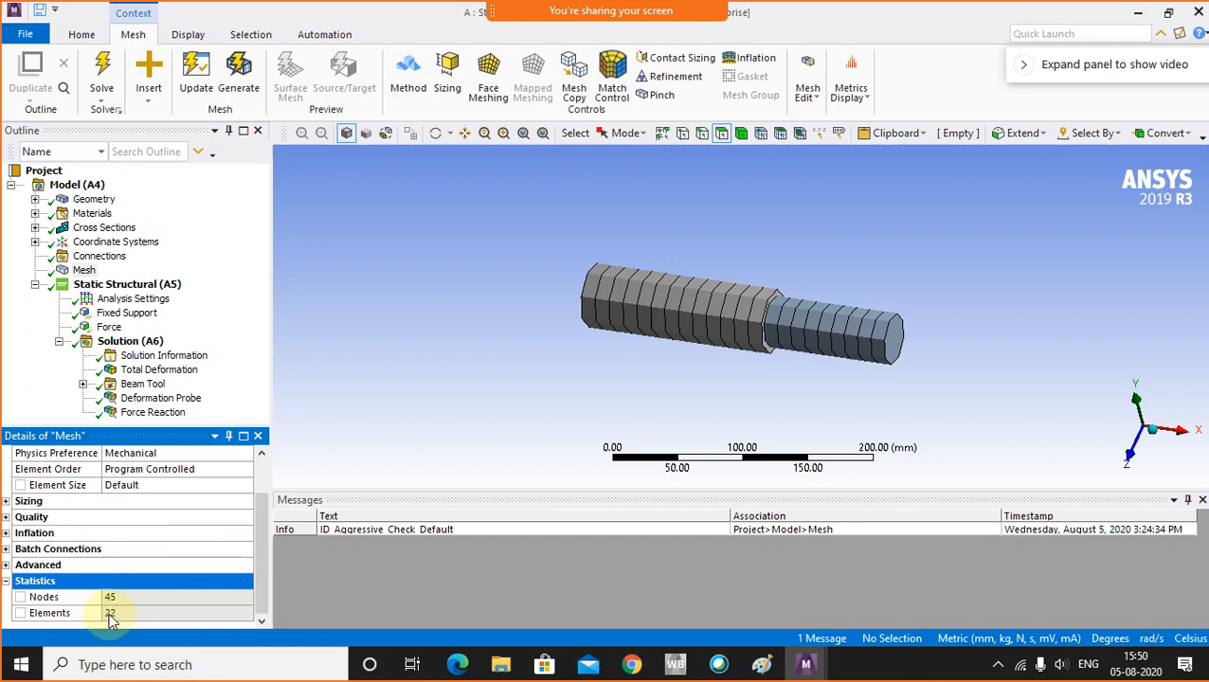
{"action": "mouse_move", "coordinate": [802, 660]}
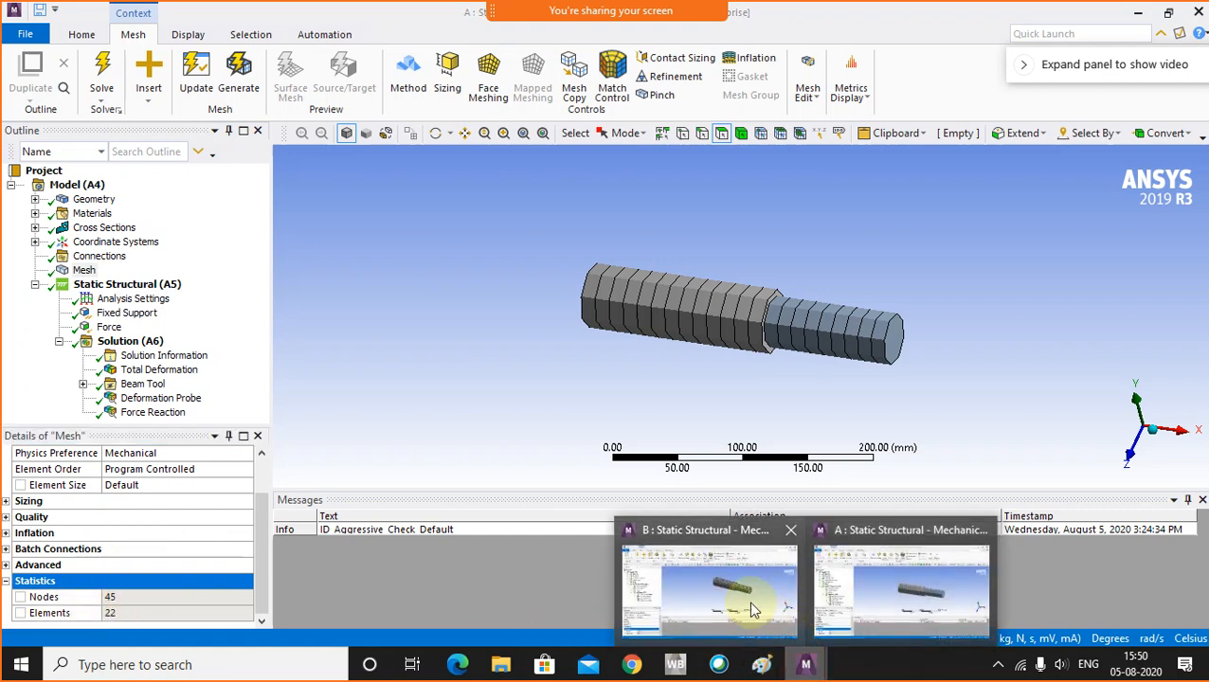
{"action": "left_click", "coordinate": [754, 609]}
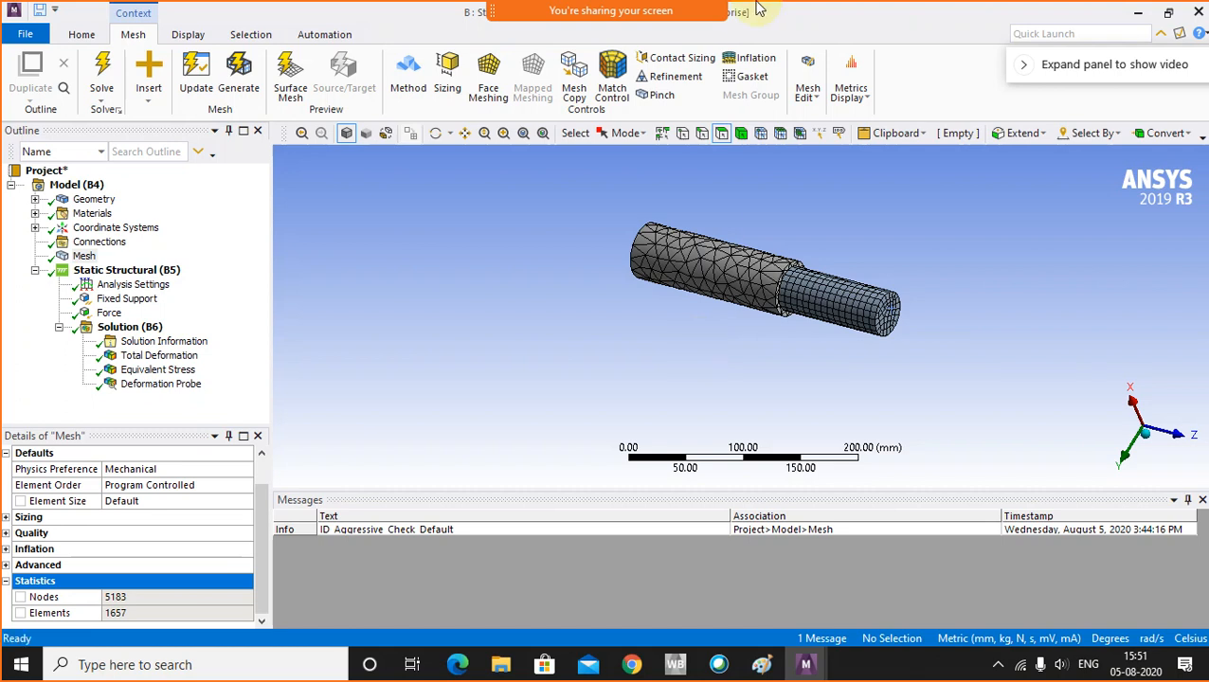
{"action": "mouse_move", "coordinate": [758, 8]}
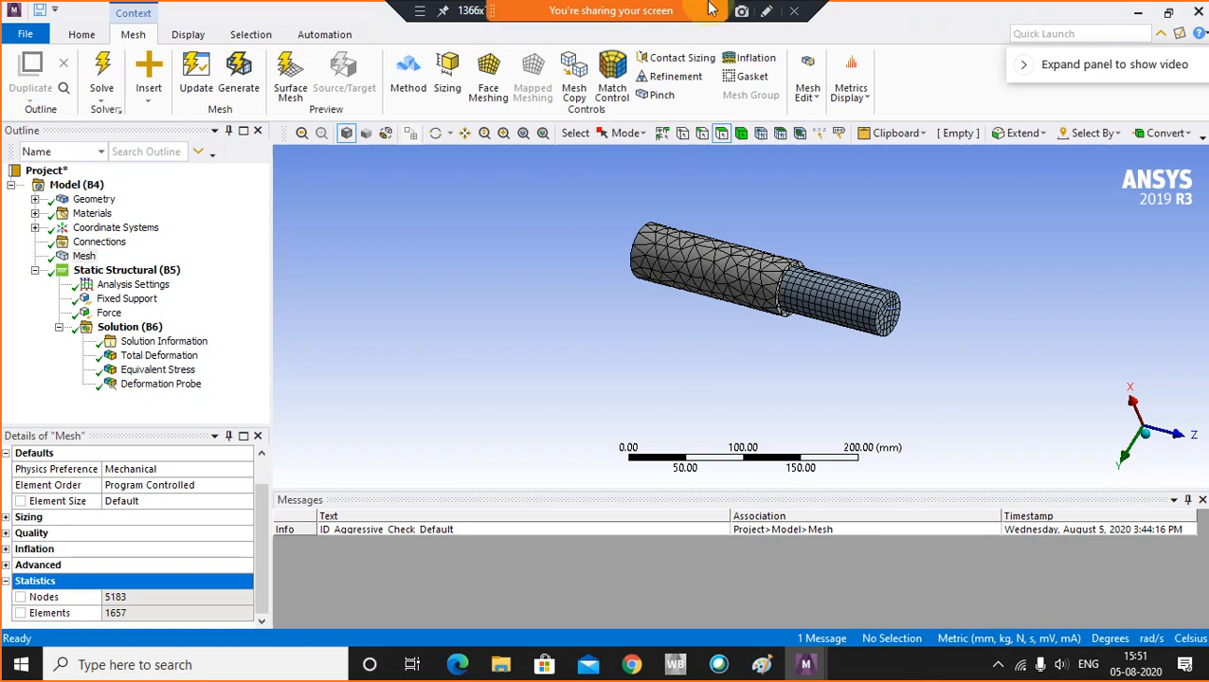
{"action": "mouse_move", "coordinate": [643, 8]}
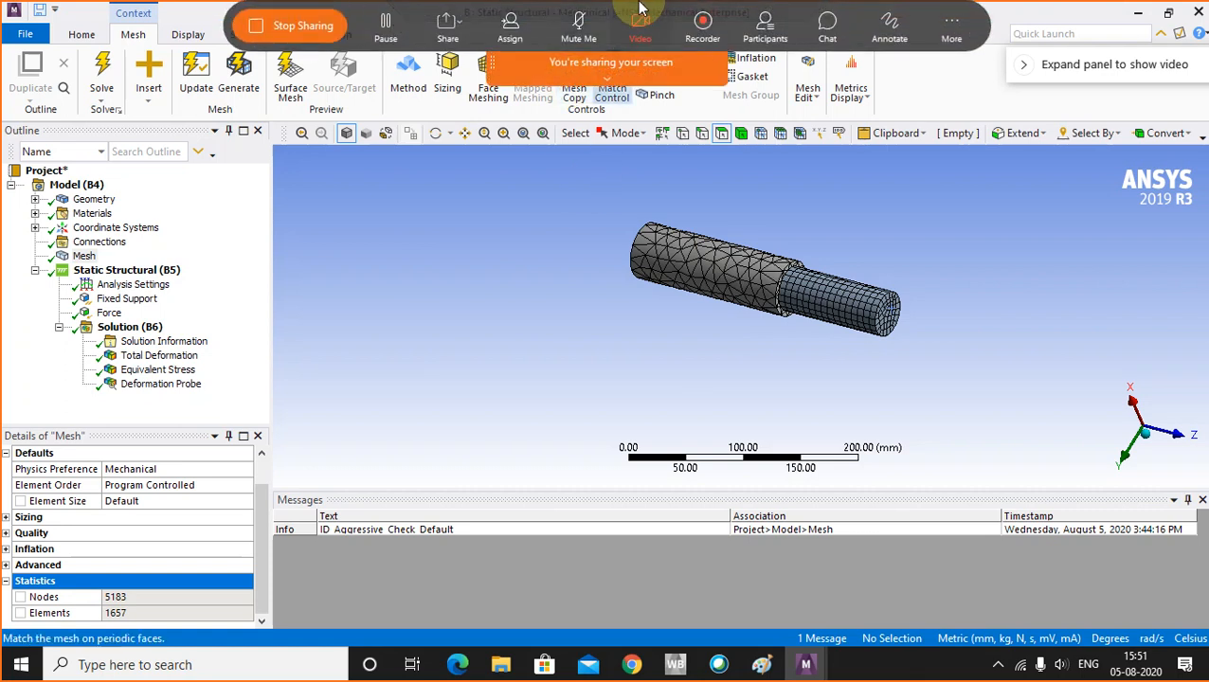